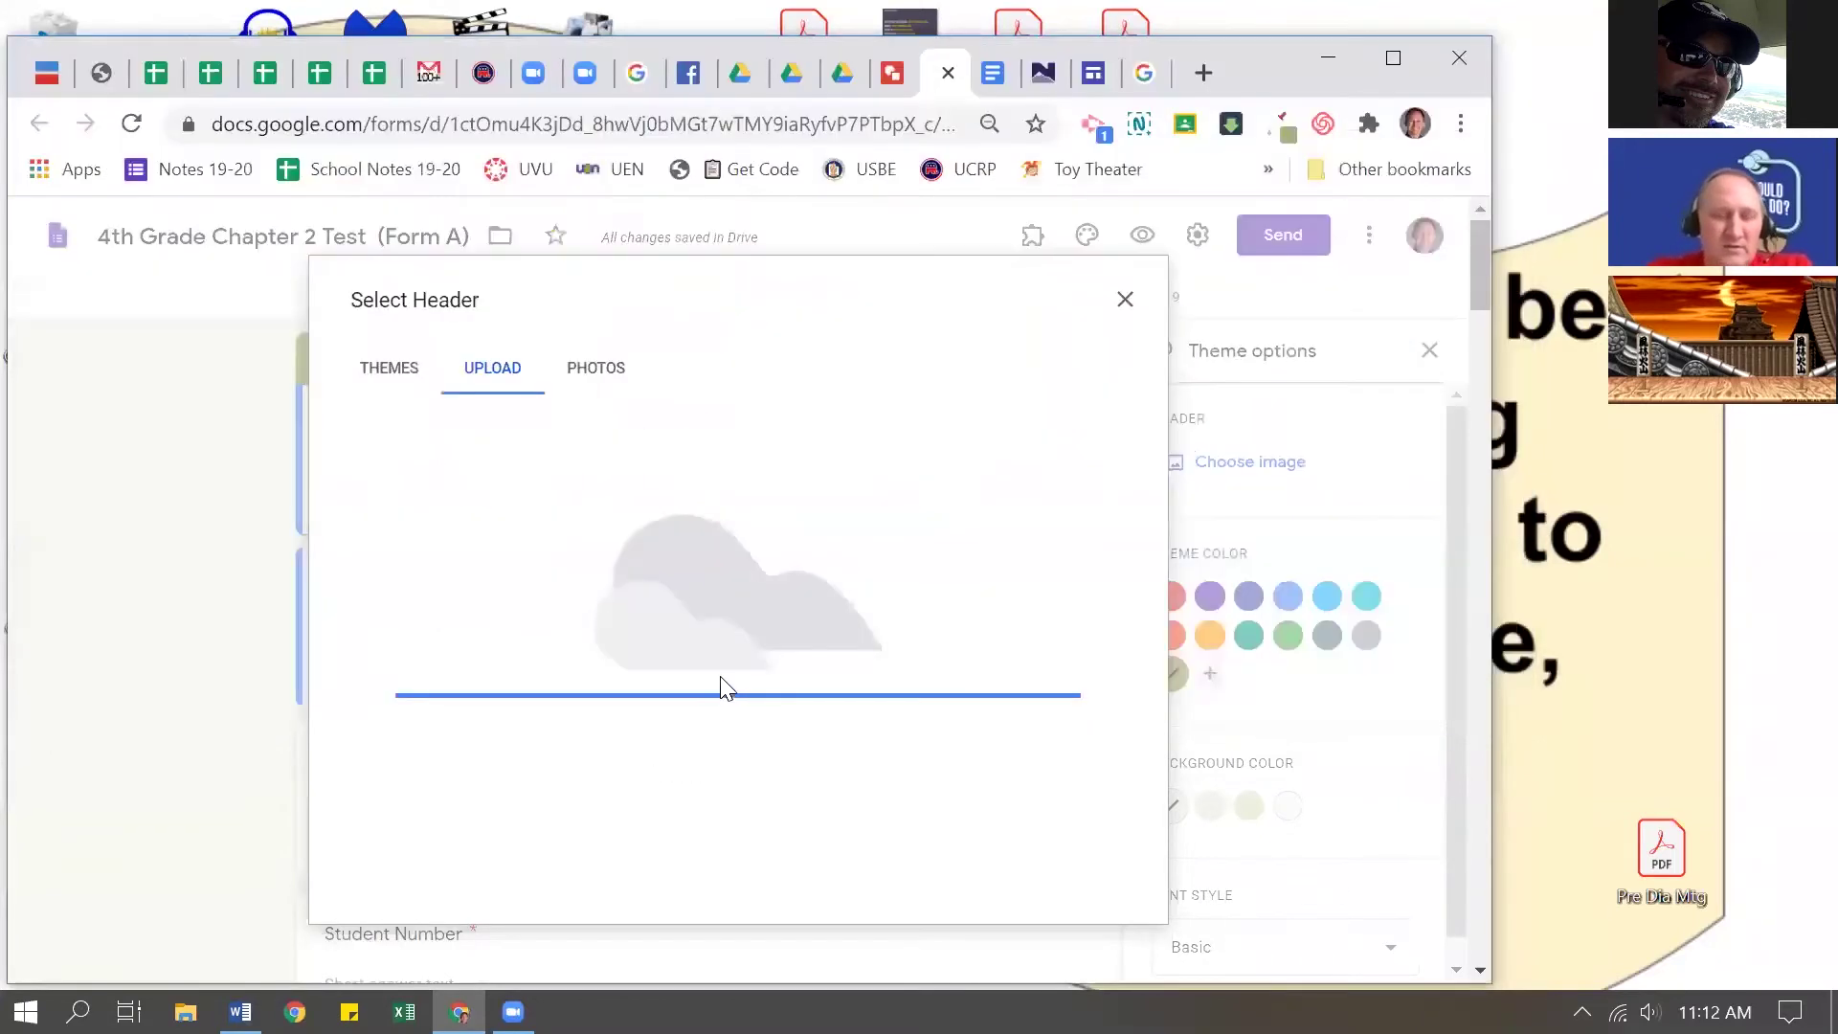
pyautogui.moveTo(738, 586); pyautogui.dragTo(739, 475)
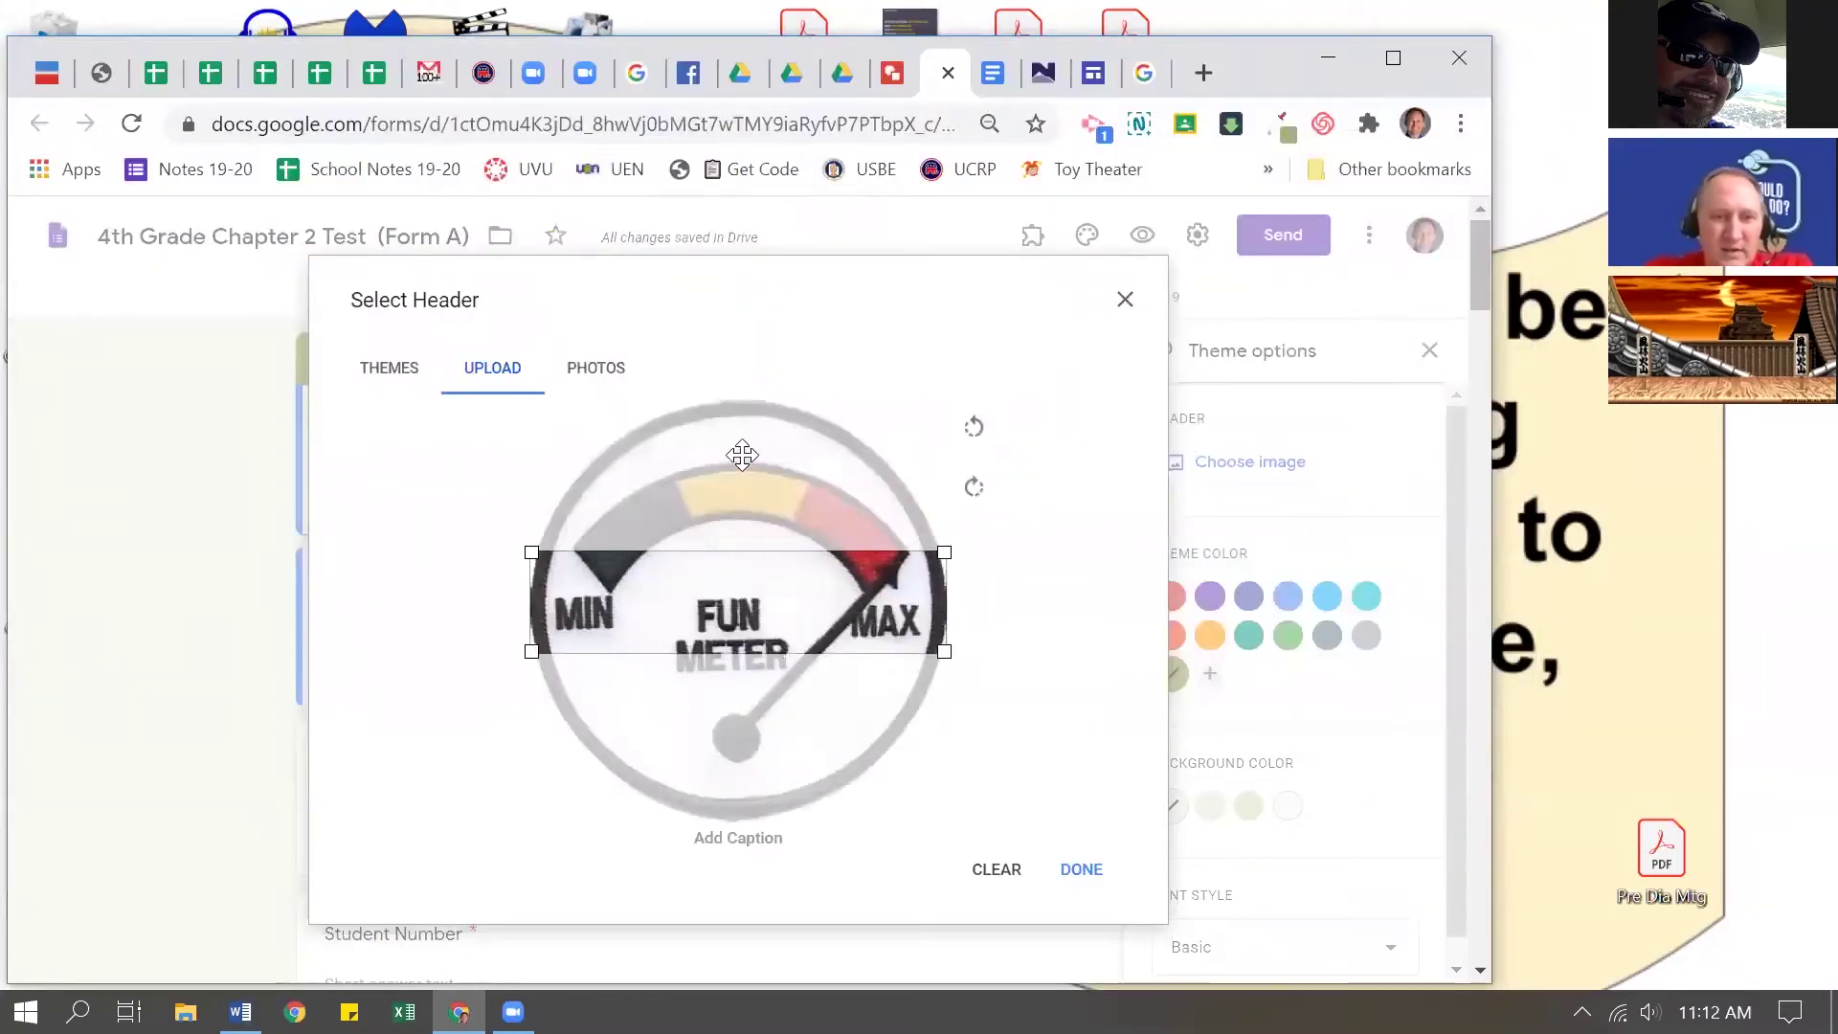
pyautogui.moveTo(527, 615); pyautogui.dragTo(492, 665)
pyautogui.moveTo(689, 557); pyautogui.dragTo(713, 614)
pyautogui.click(989, 872)
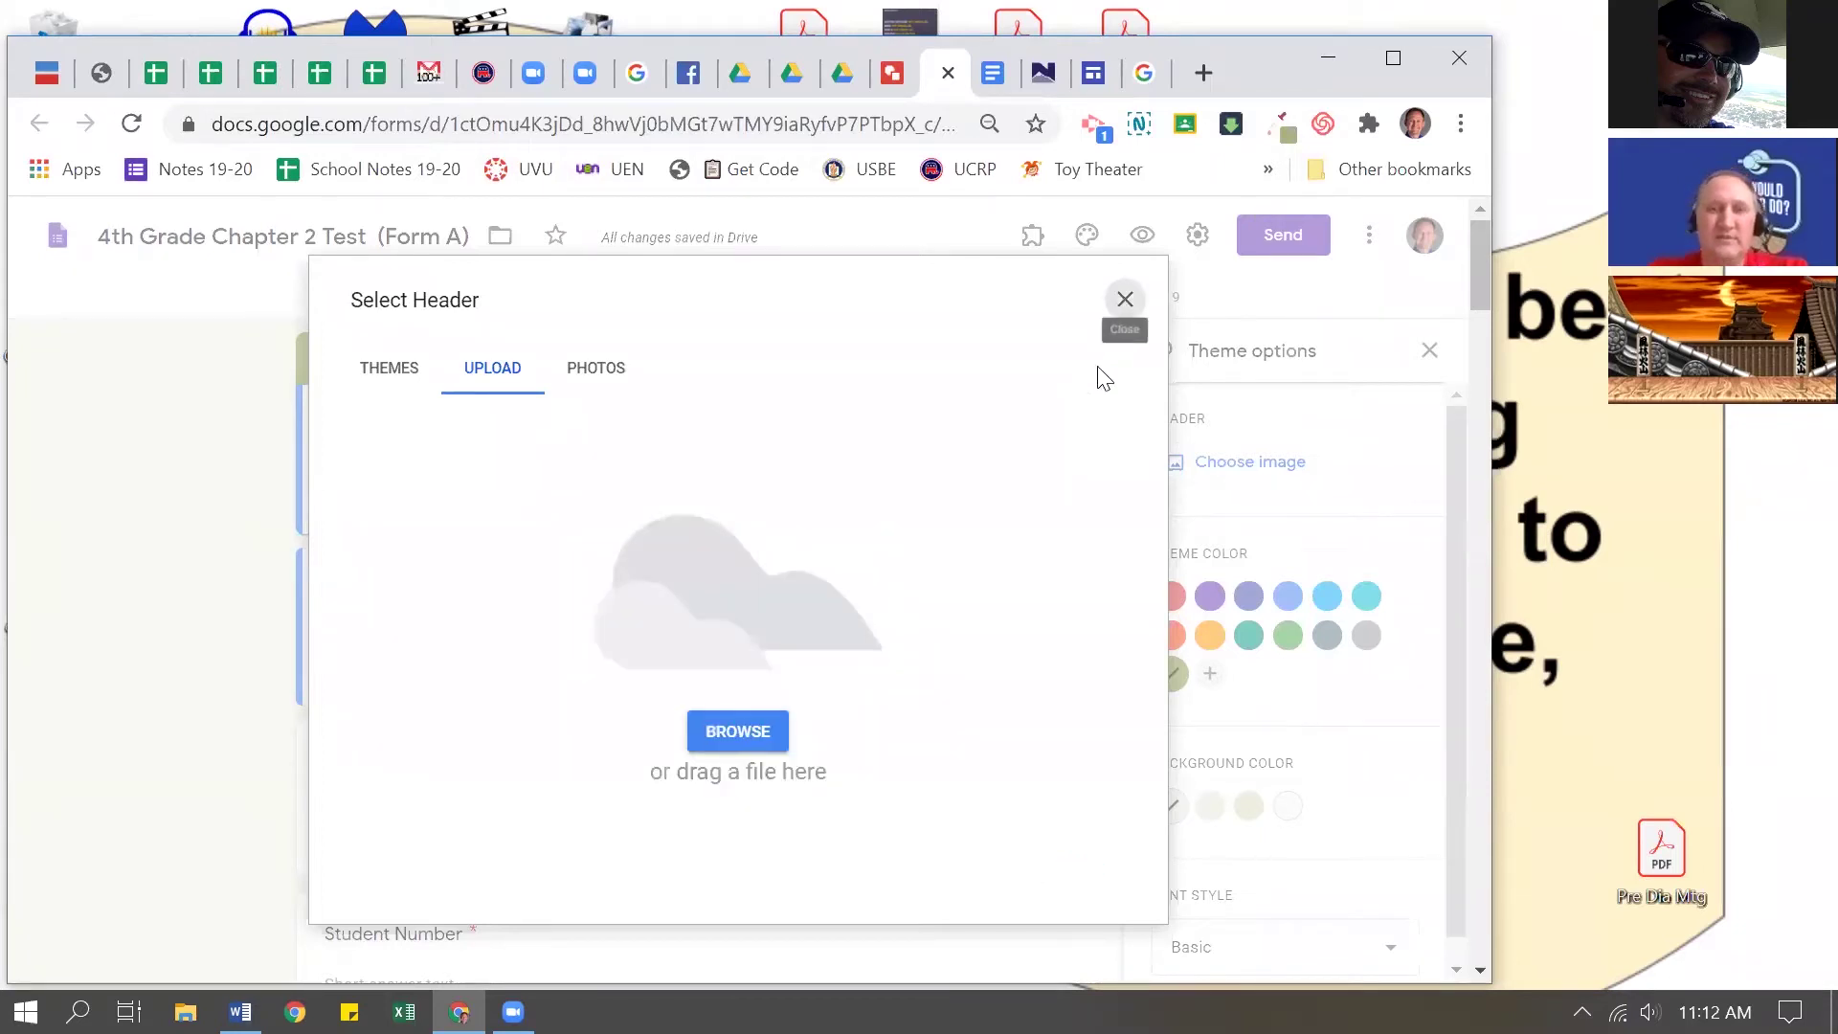
pyautogui.click(1125, 304)
# Step: Switch to the Mr. Cat drawing and delete the cat photo, black arrow, red circle and dashed red arrow
pyautogui.click(1146, 75)
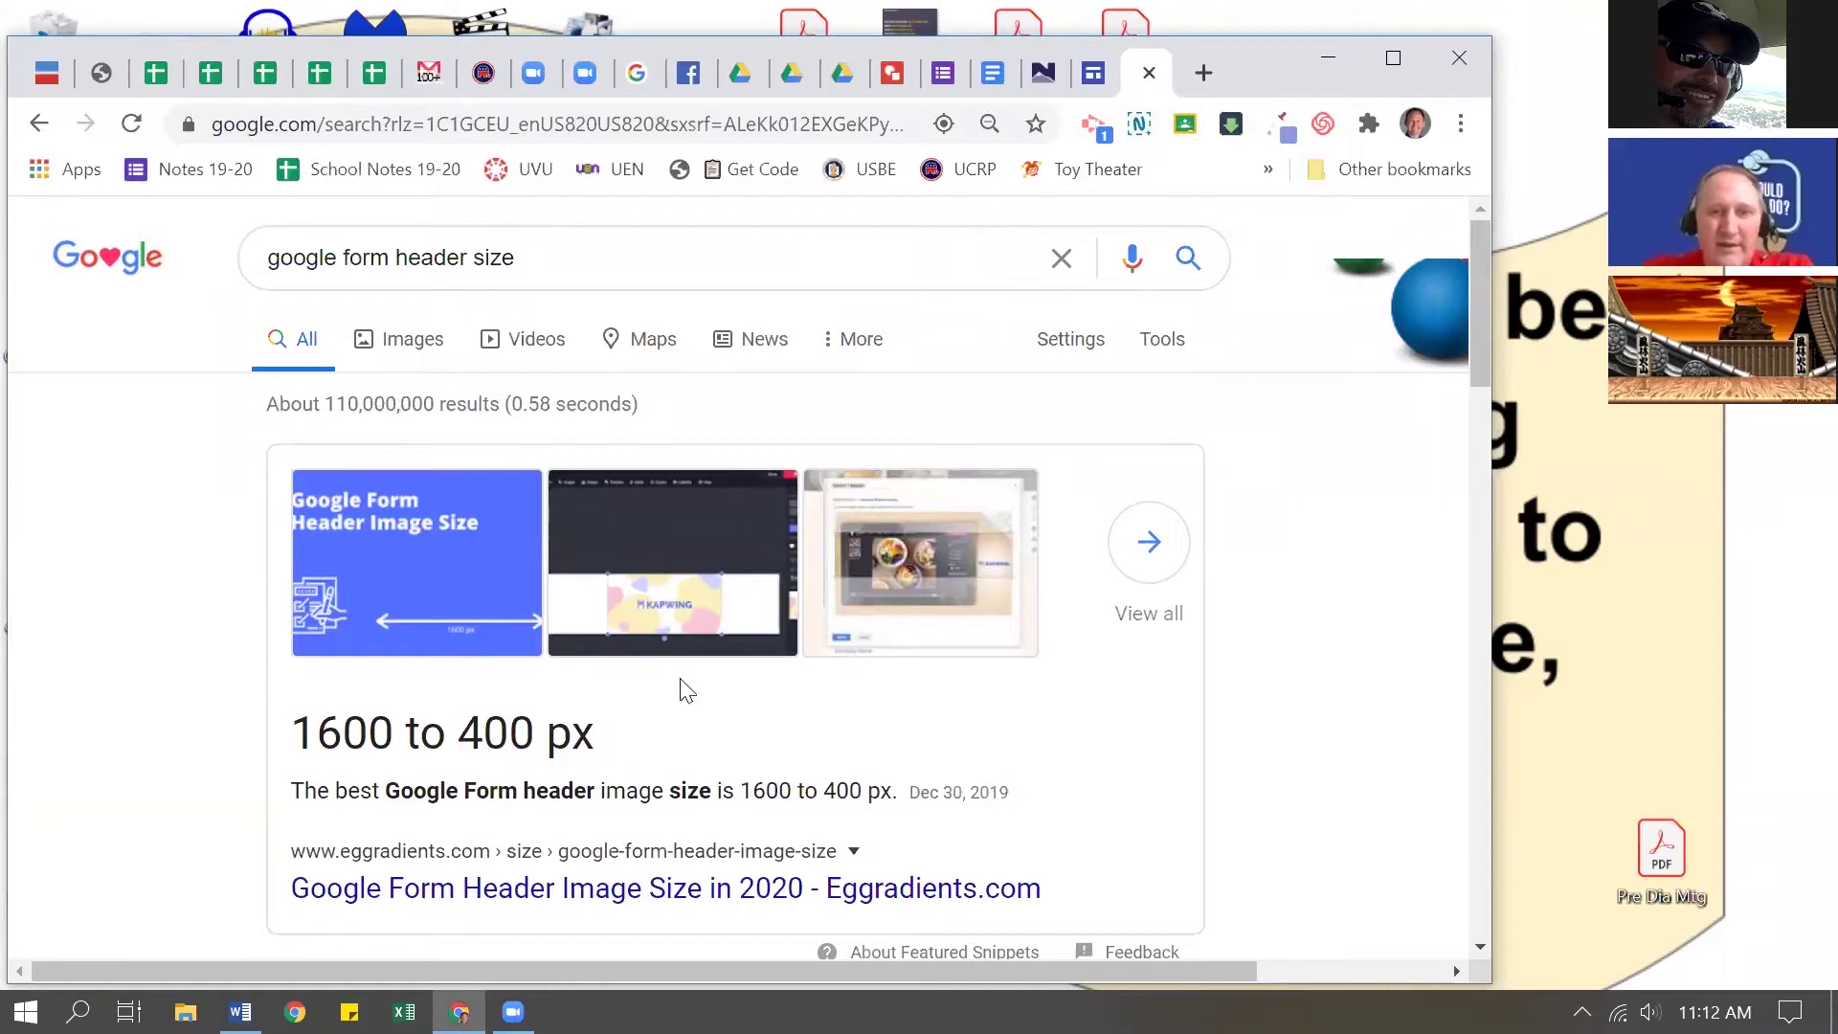
pyautogui.click(892, 76)
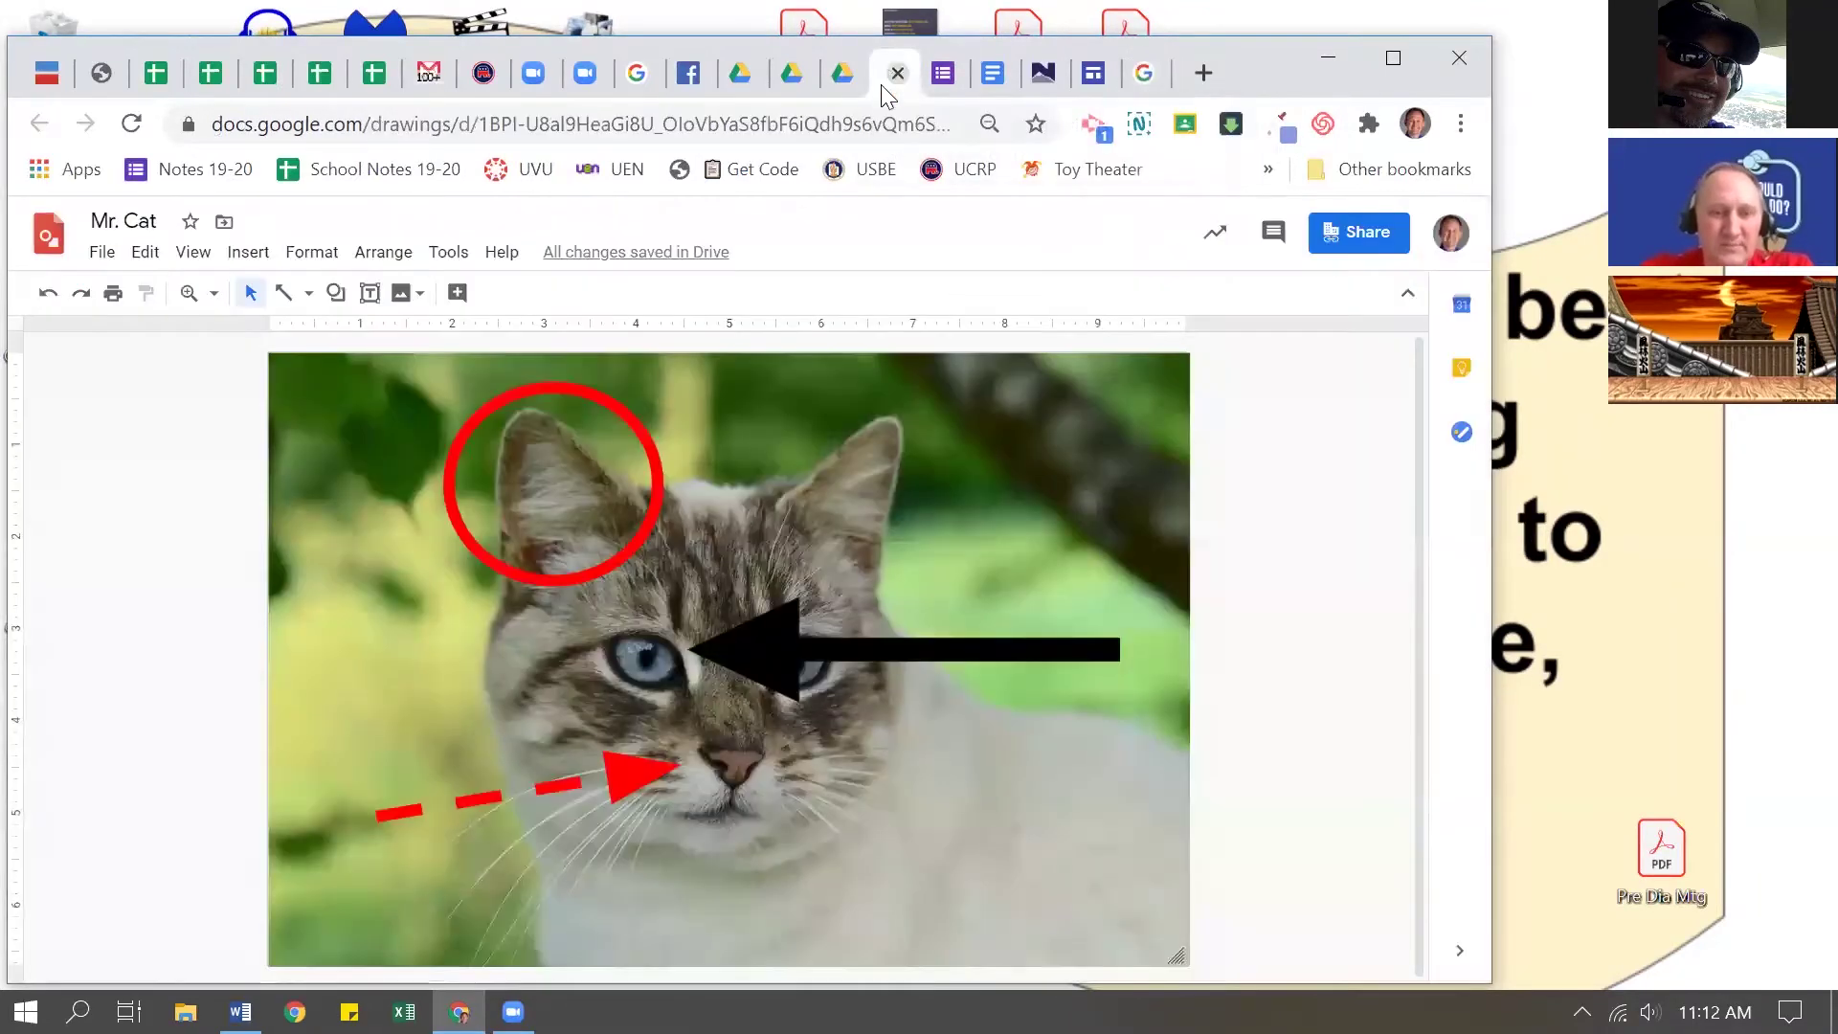
pyautogui.click(969, 523)
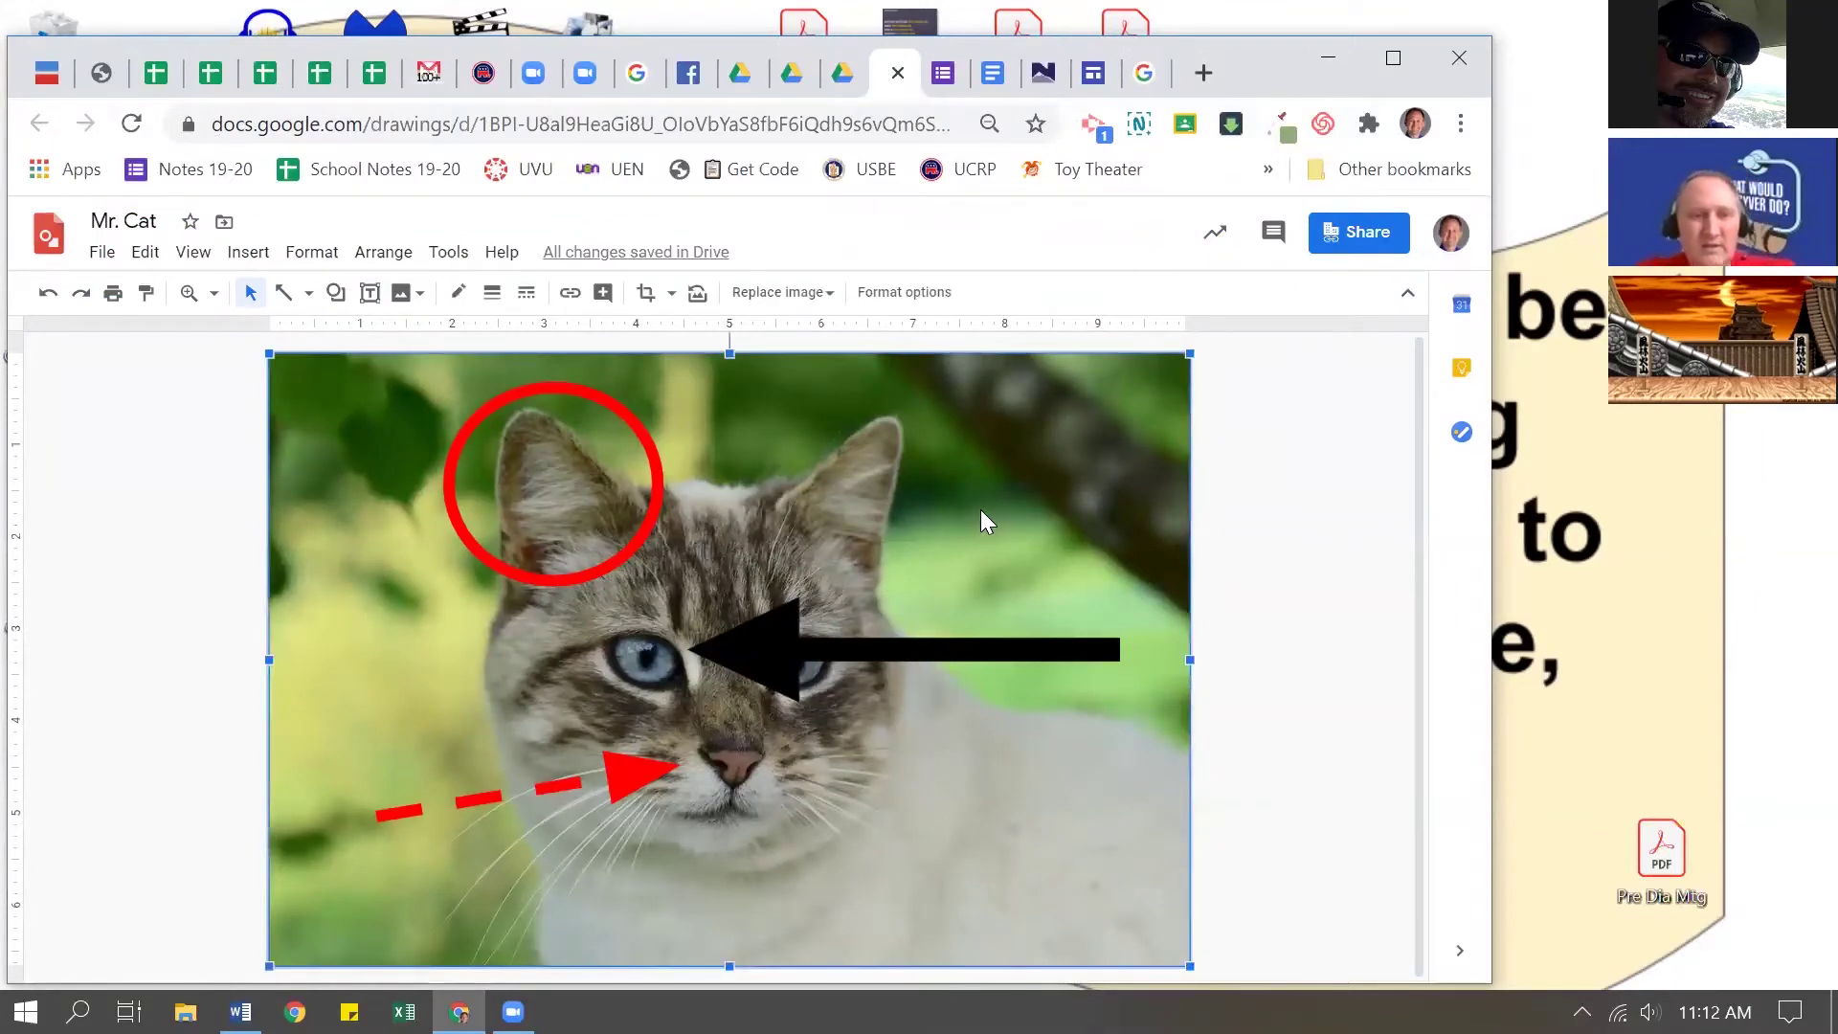
pyautogui.press('Delete')
pyautogui.click(783, 624)
pyautogui.press('Delete')
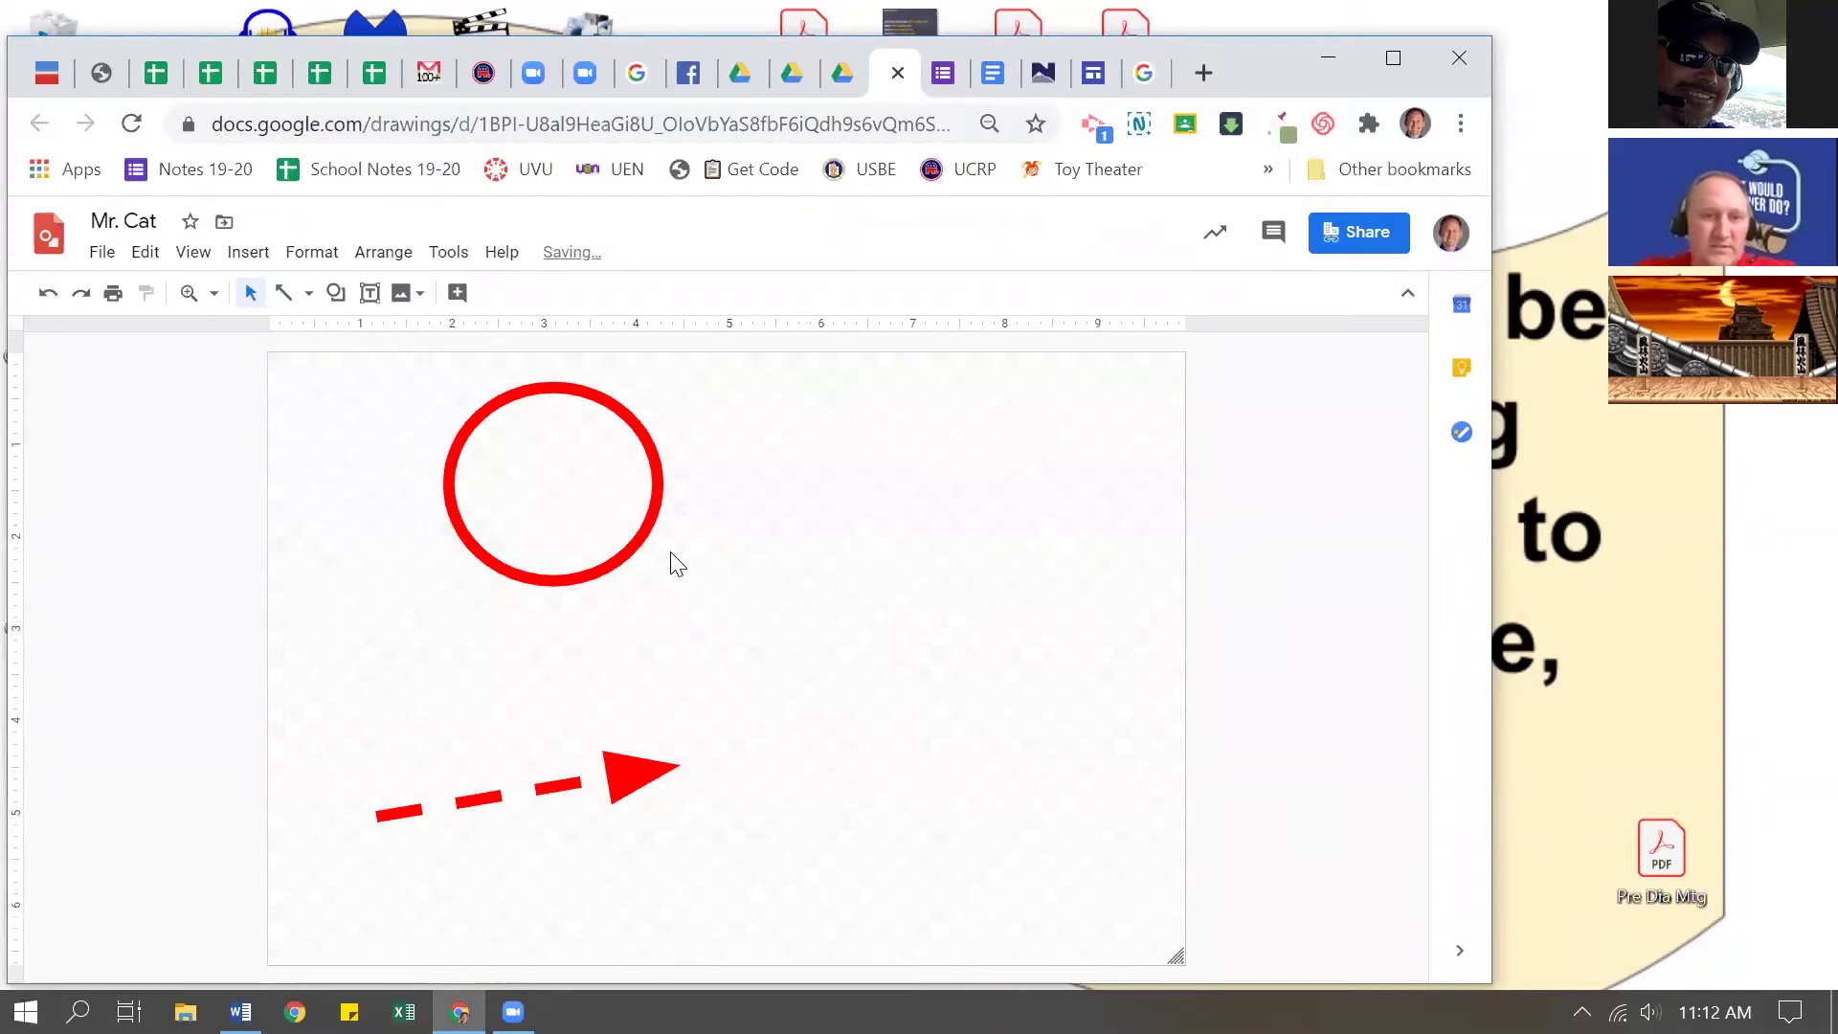
pyautogui.click(634, 541)
pyautogui.press('Delete')
pyautogui.click(652, 770)
pyautogui.press('Delete')
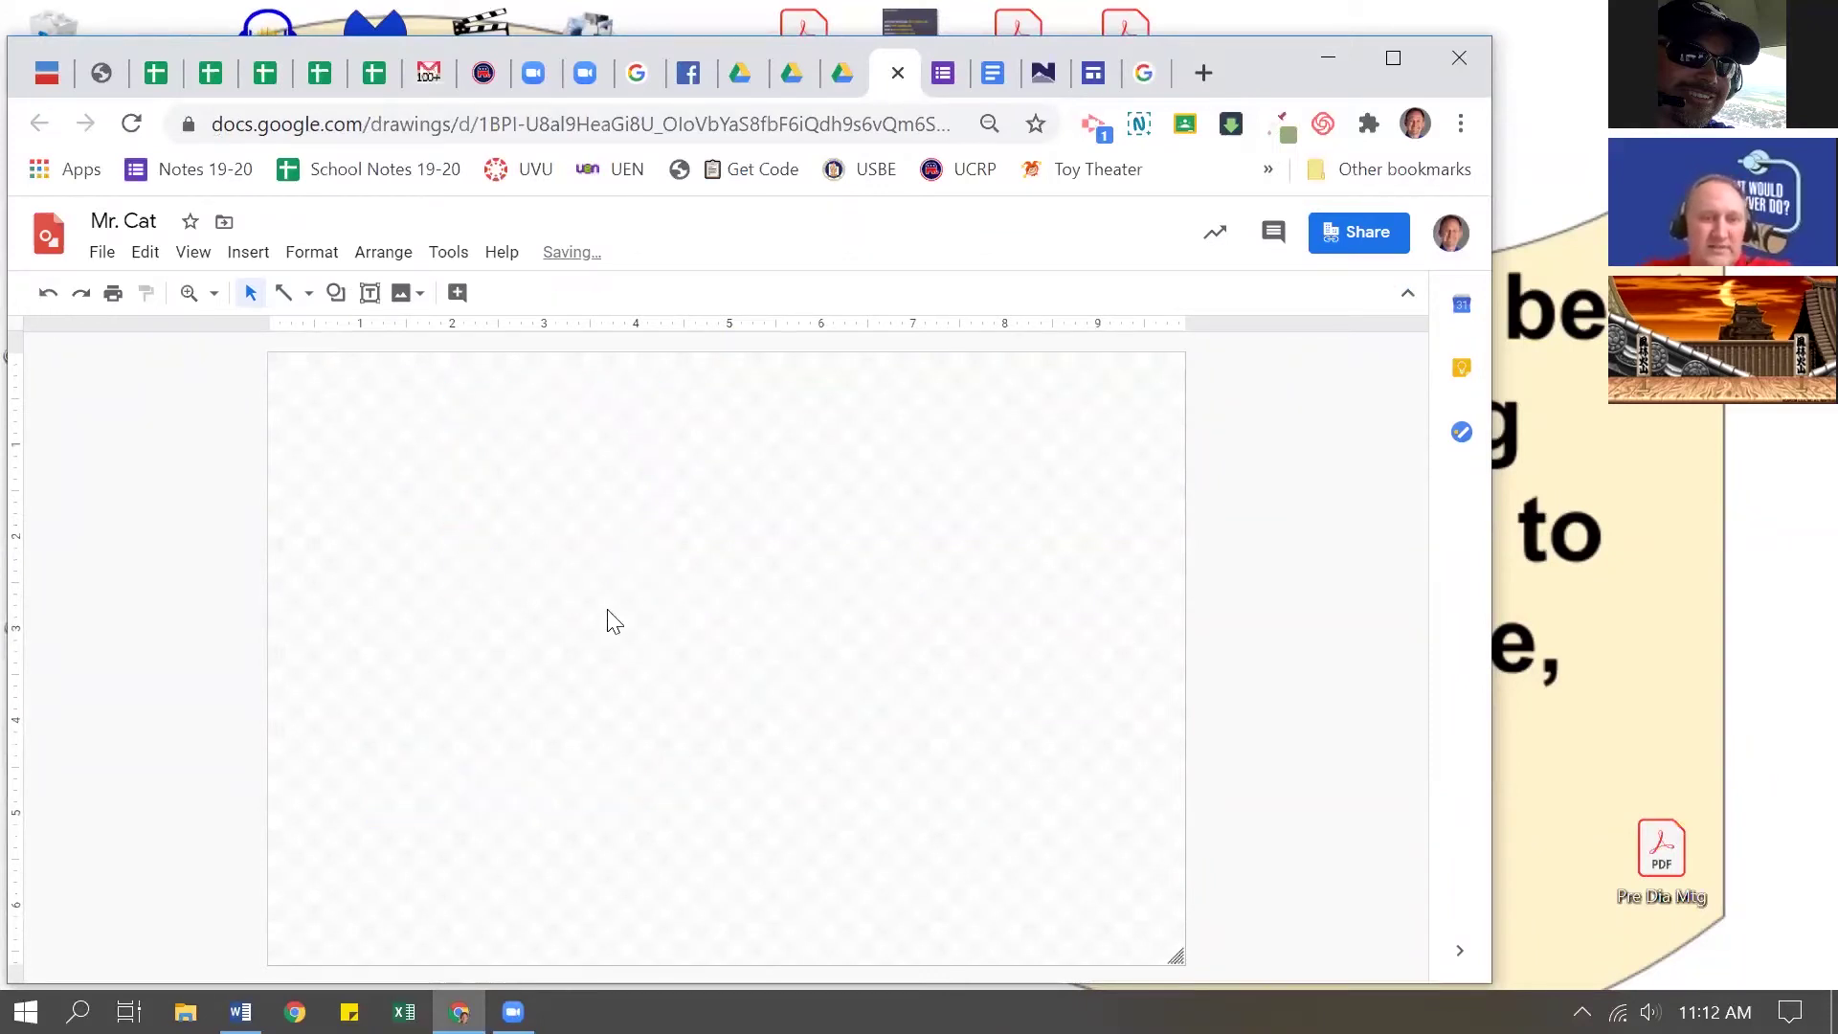
# Step: Set the drawing's page size to a custom 8.5 × 11 inches
pyautogui.click(102, 253)
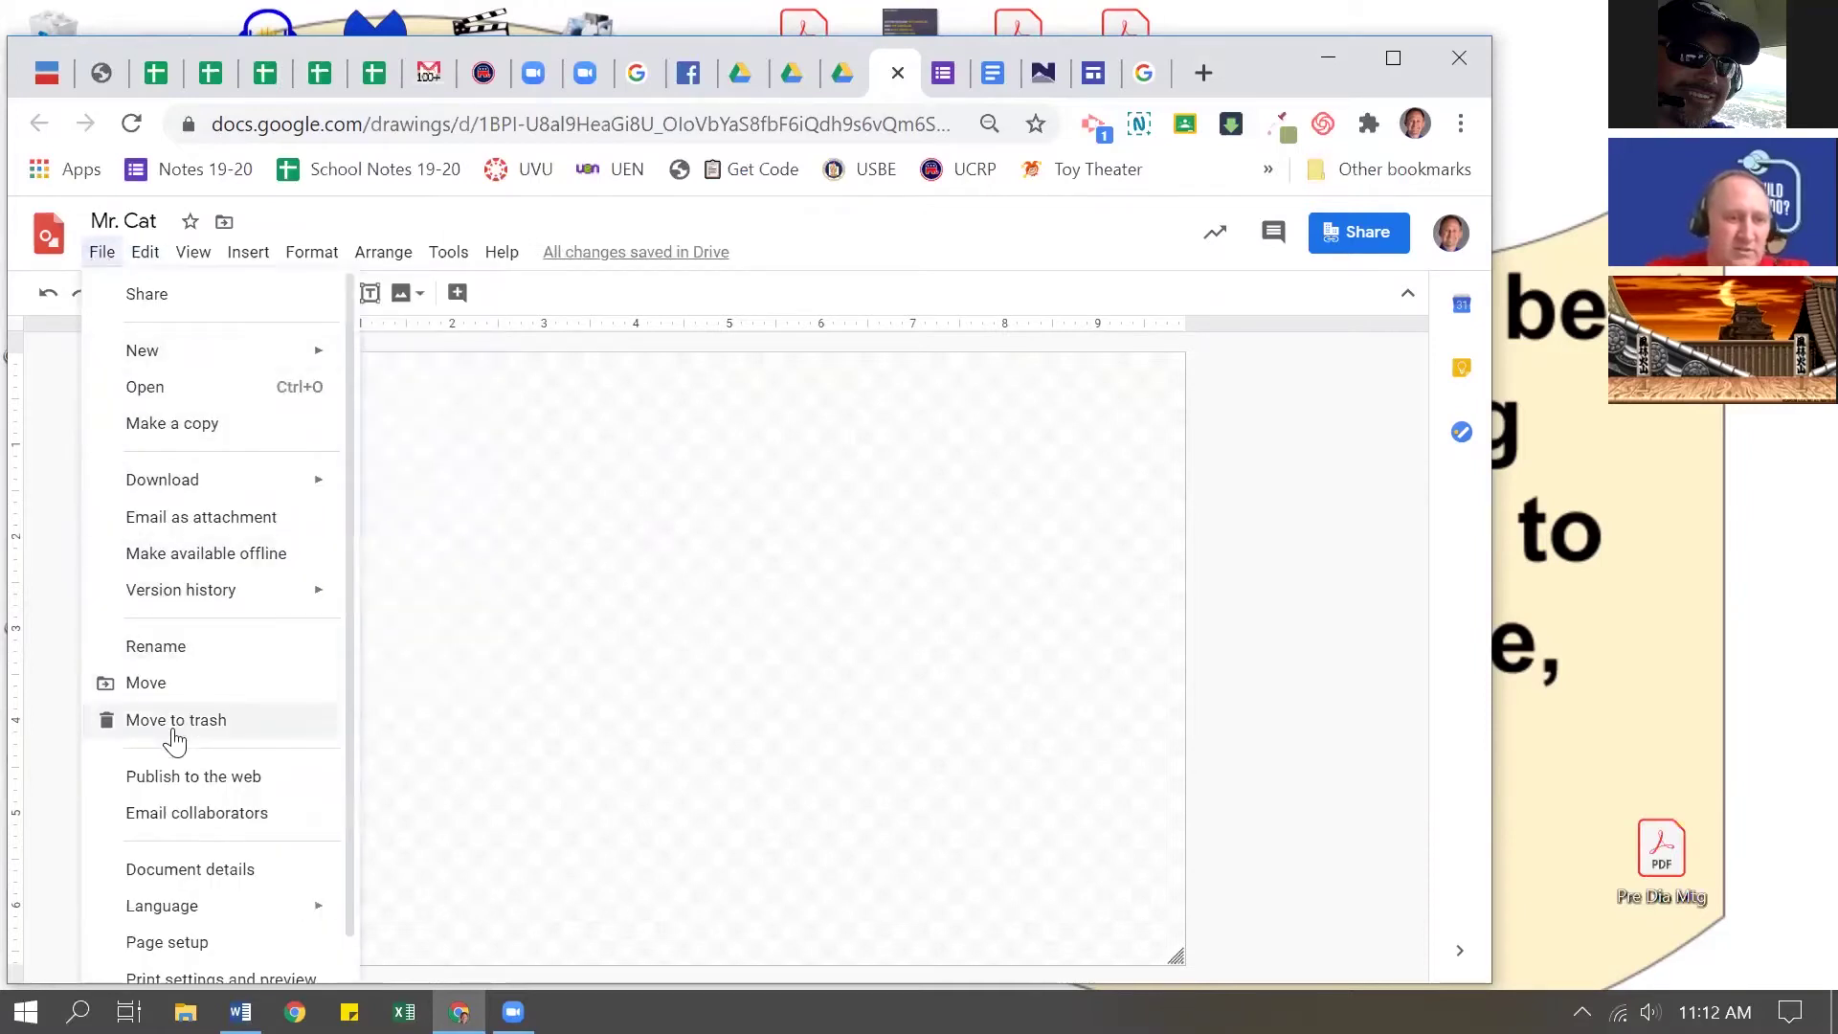
pyautogui.click(226, 947)
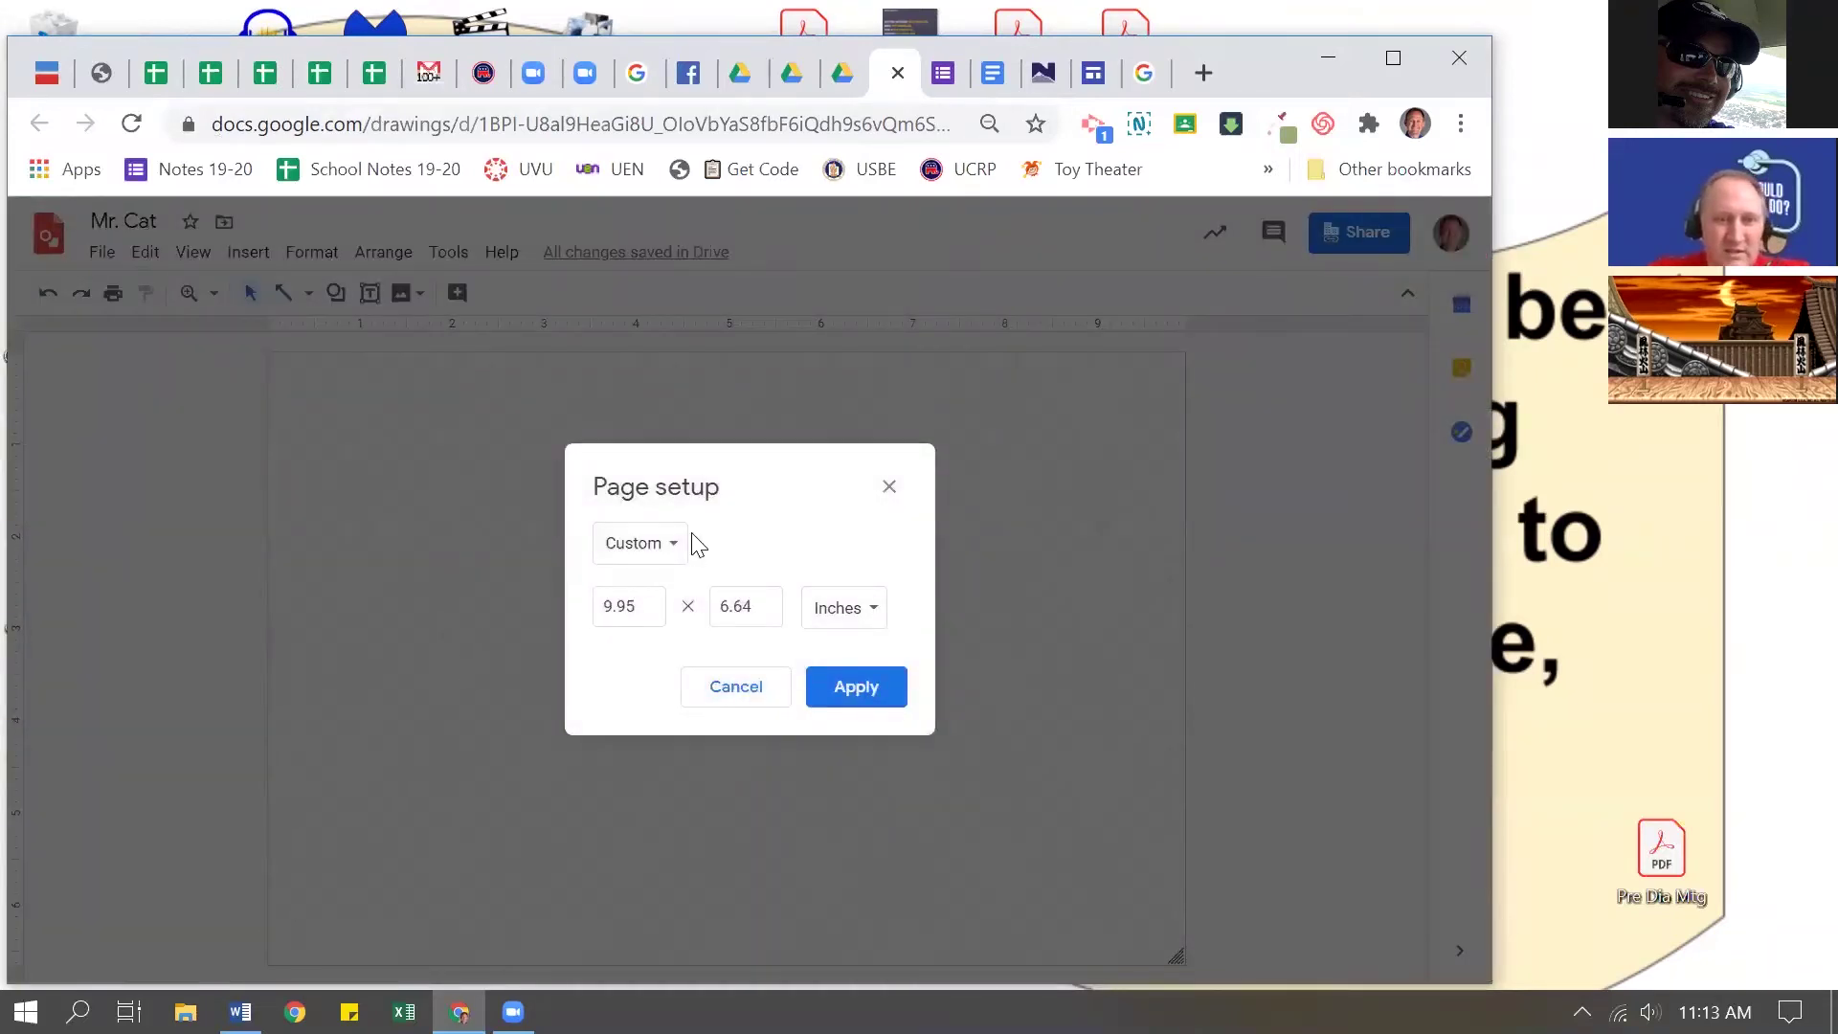
pyautogui.click(640, 544)
pyautogui.click(730, 440)
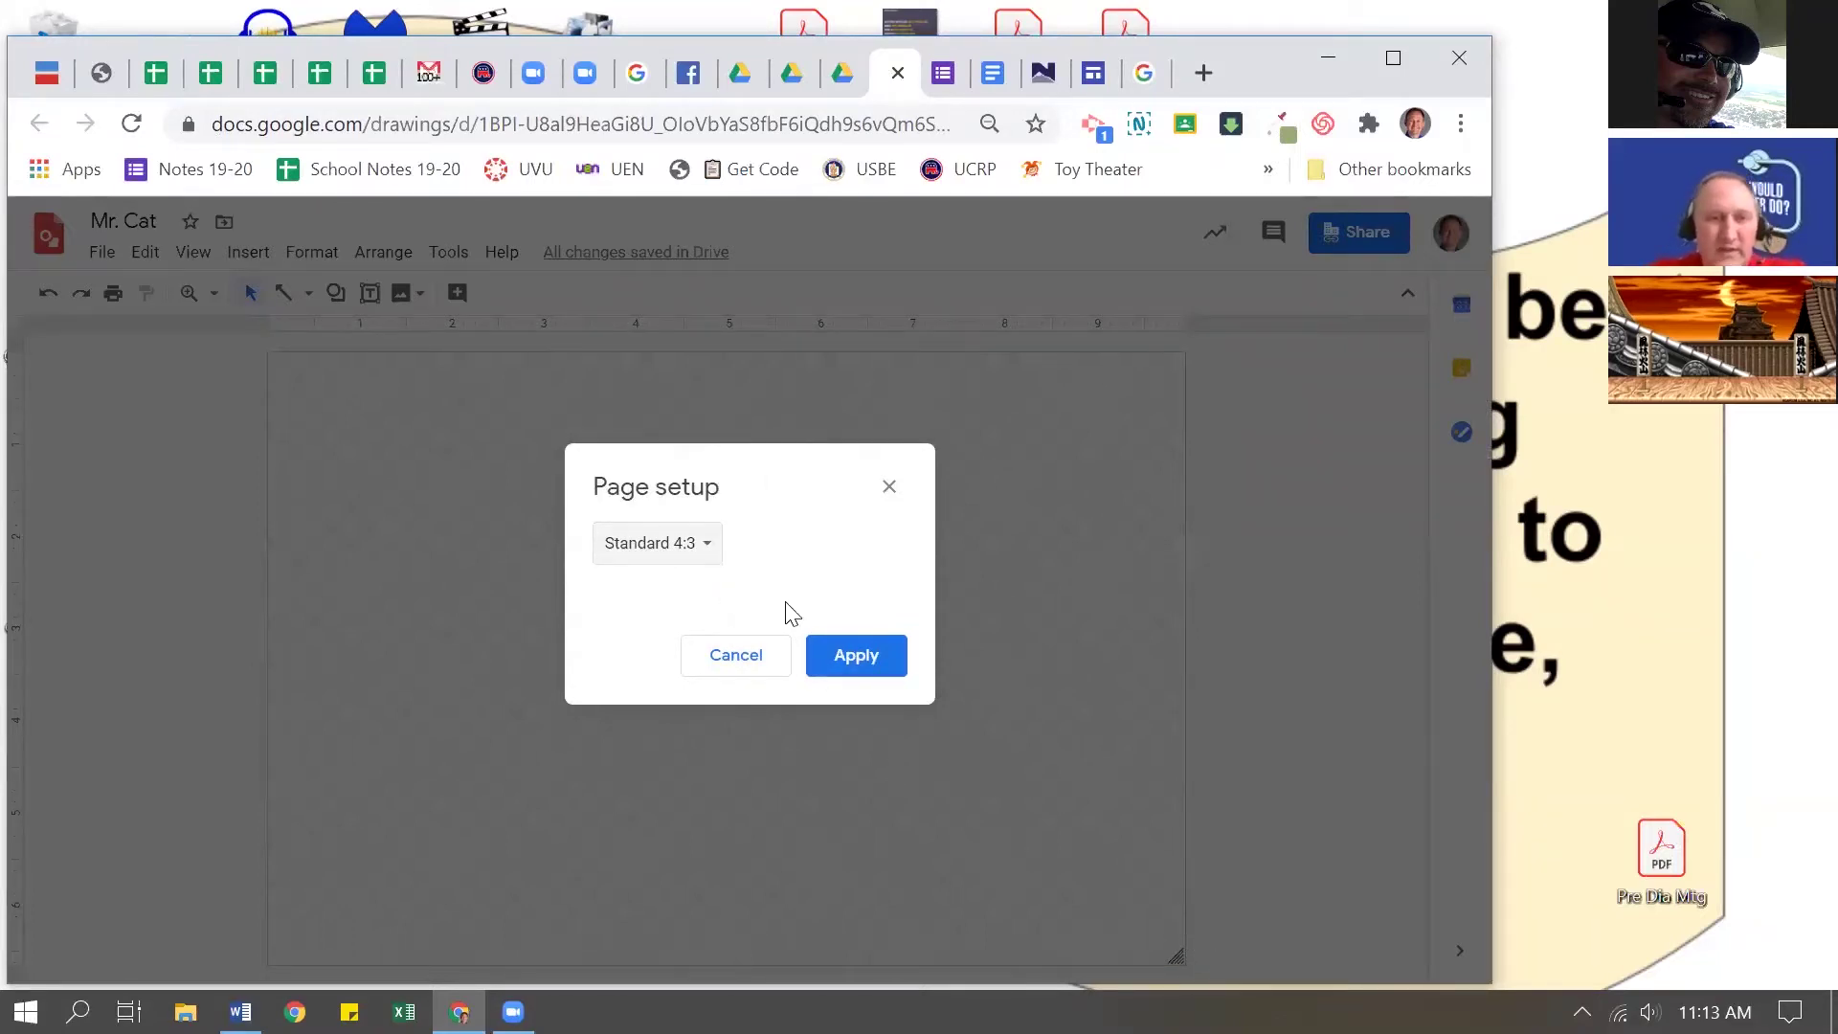
pyautogui.click(705, 544)
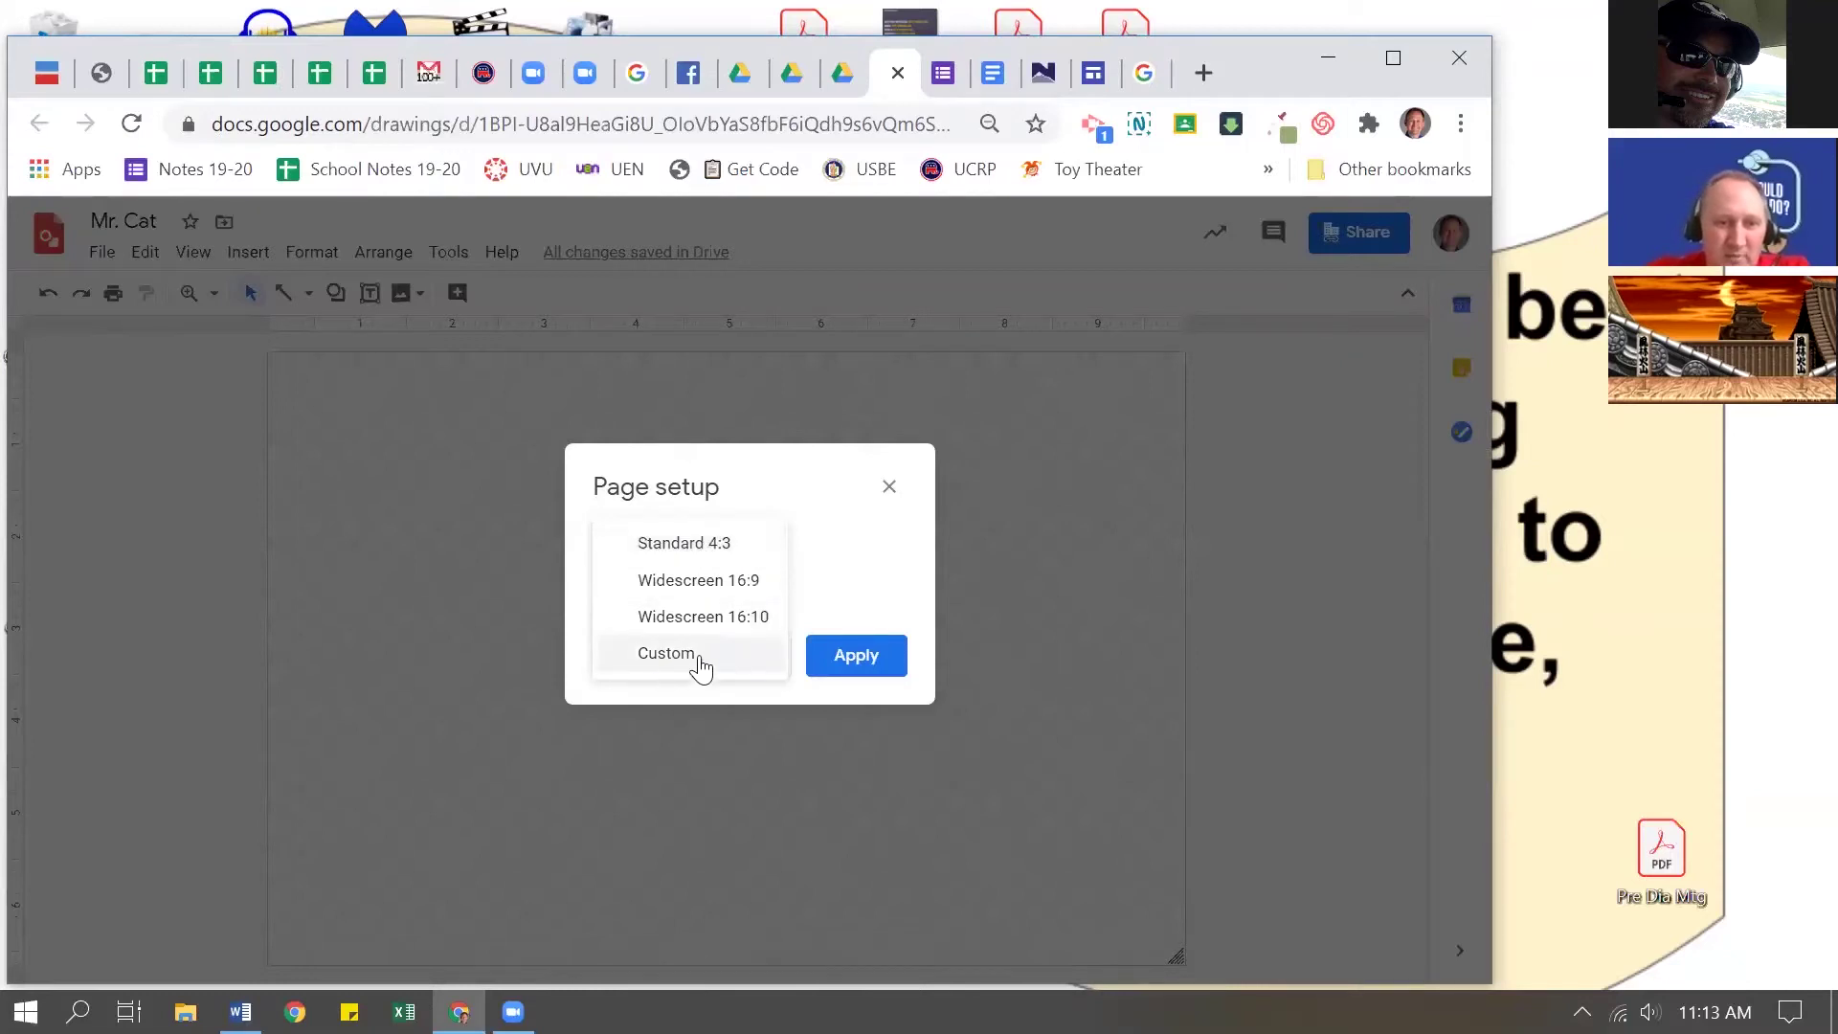
pyautogui.click(669, 659)
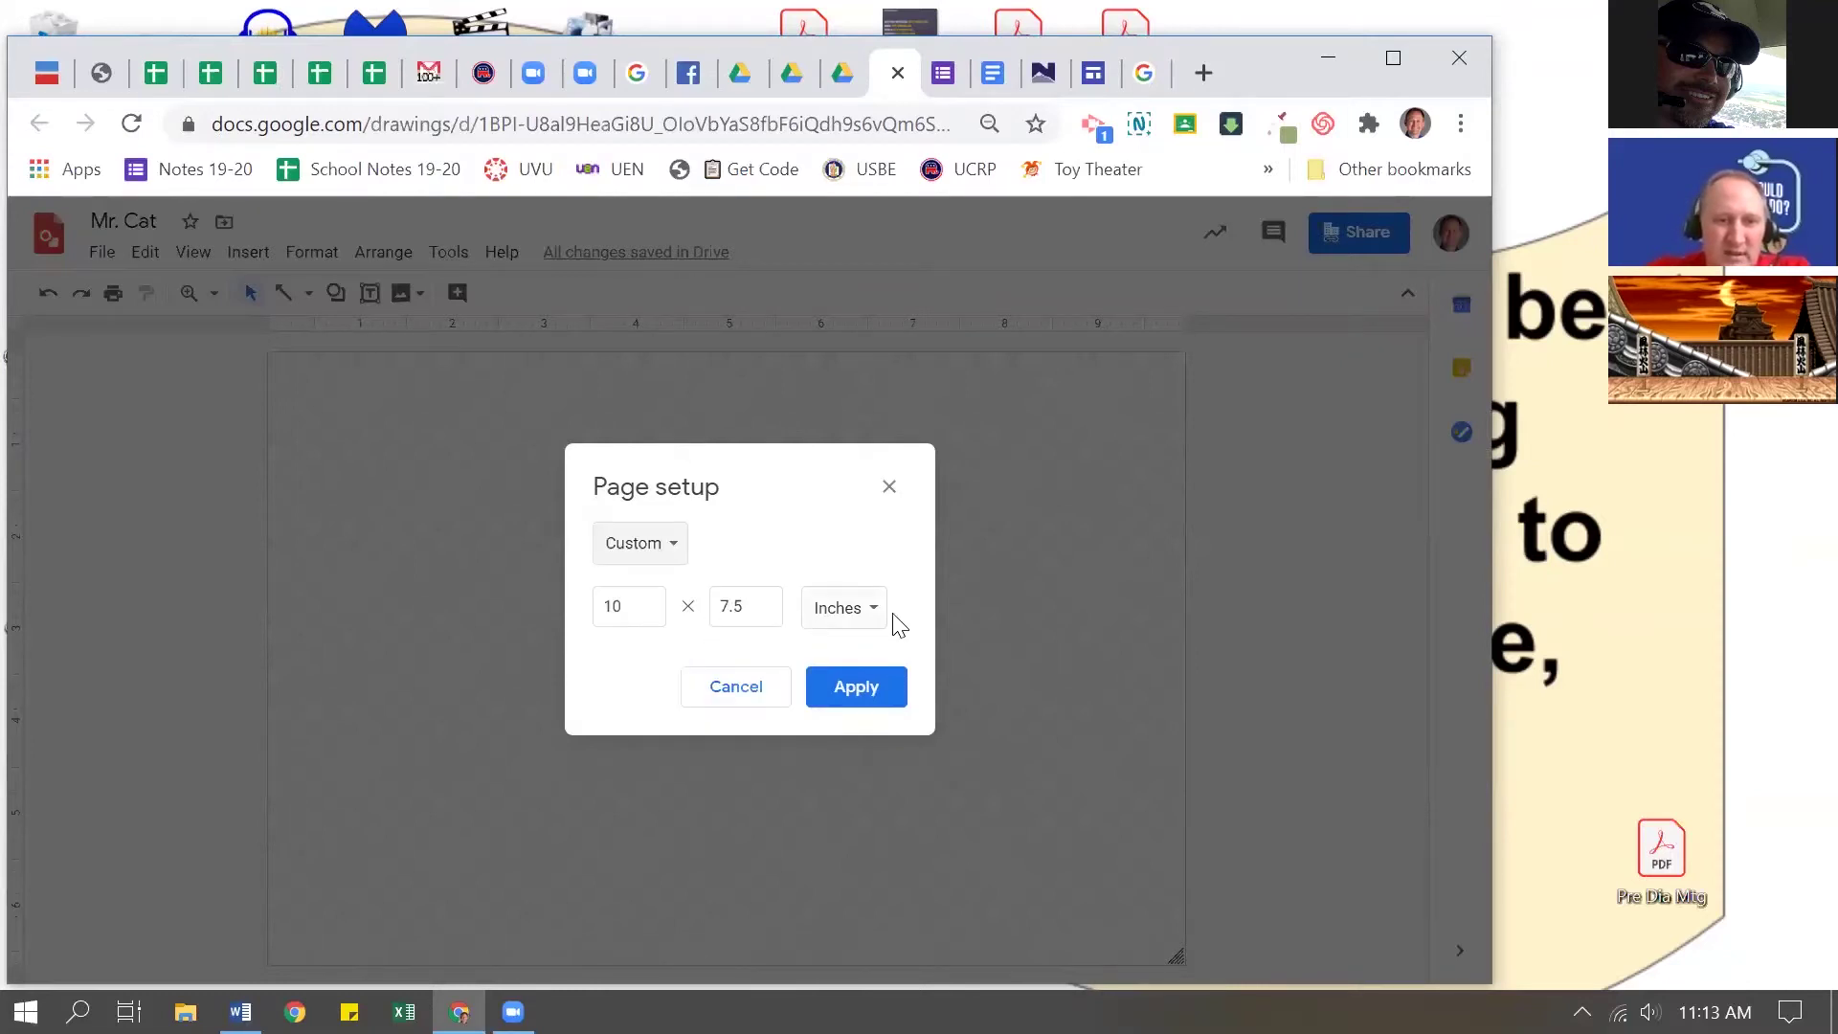
pyautogui.click(843, 613)
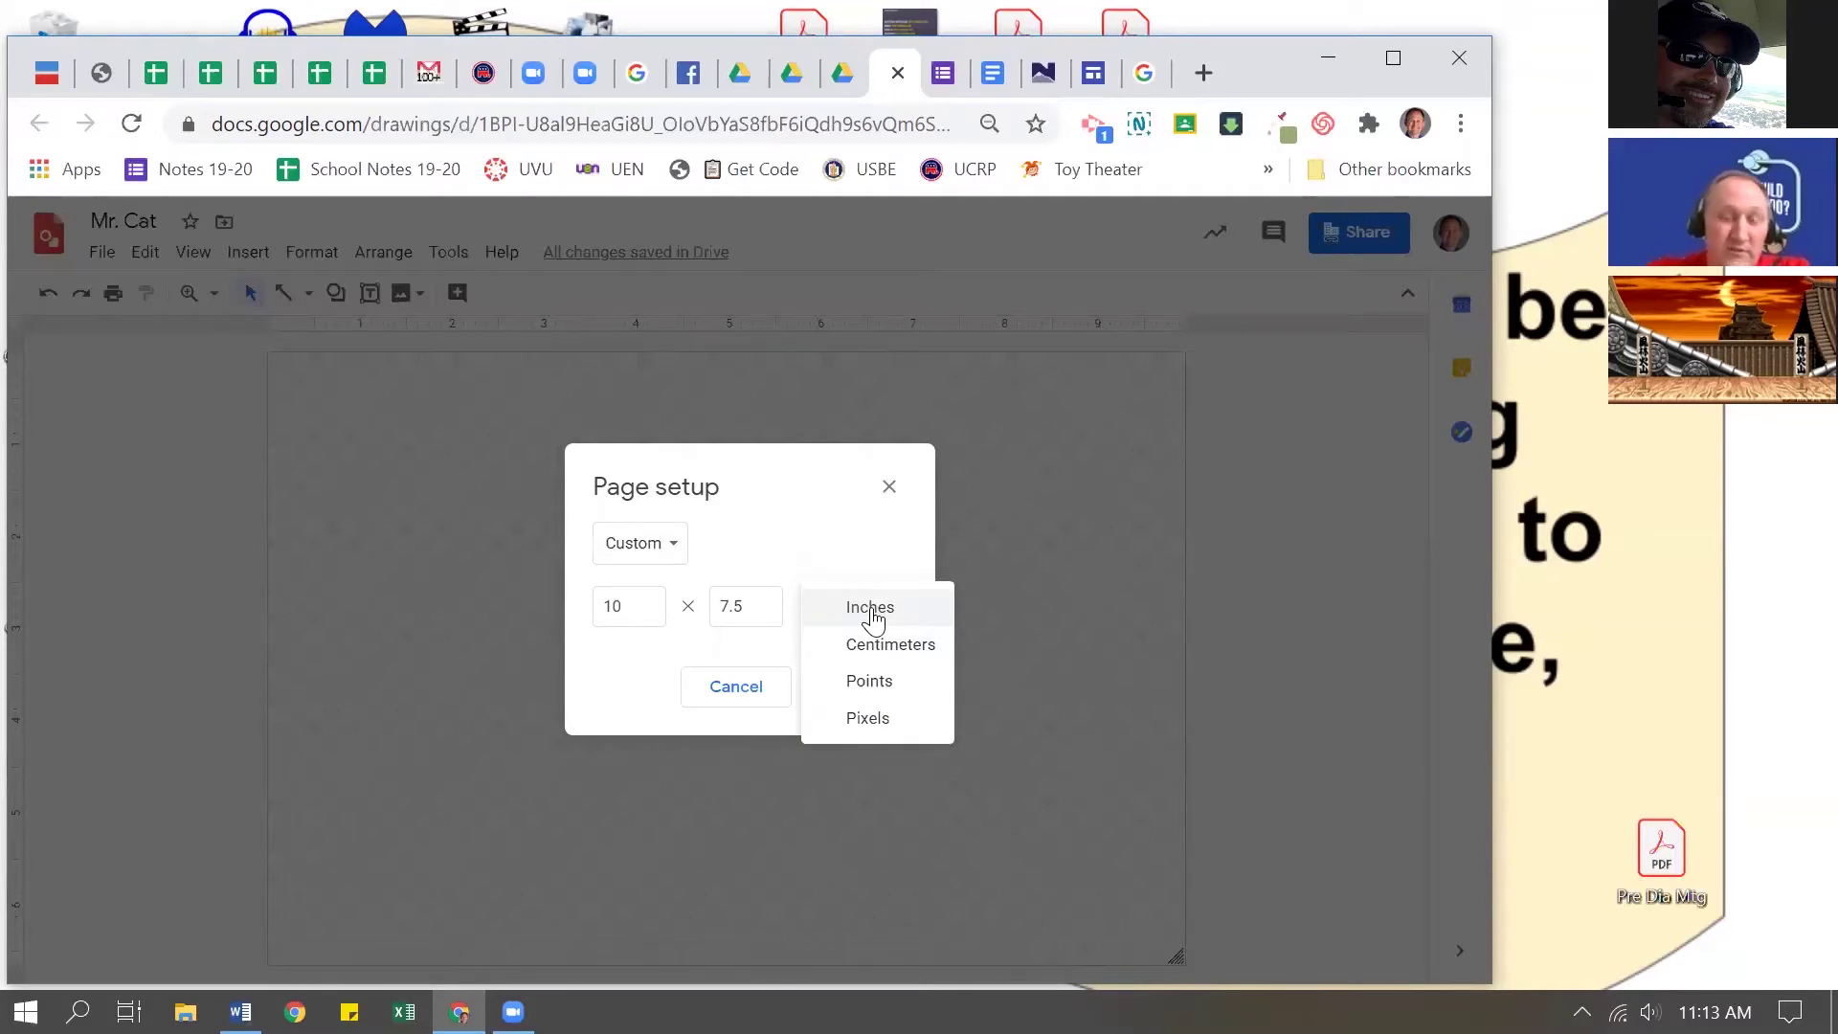
pyautogui.click(872, 618)
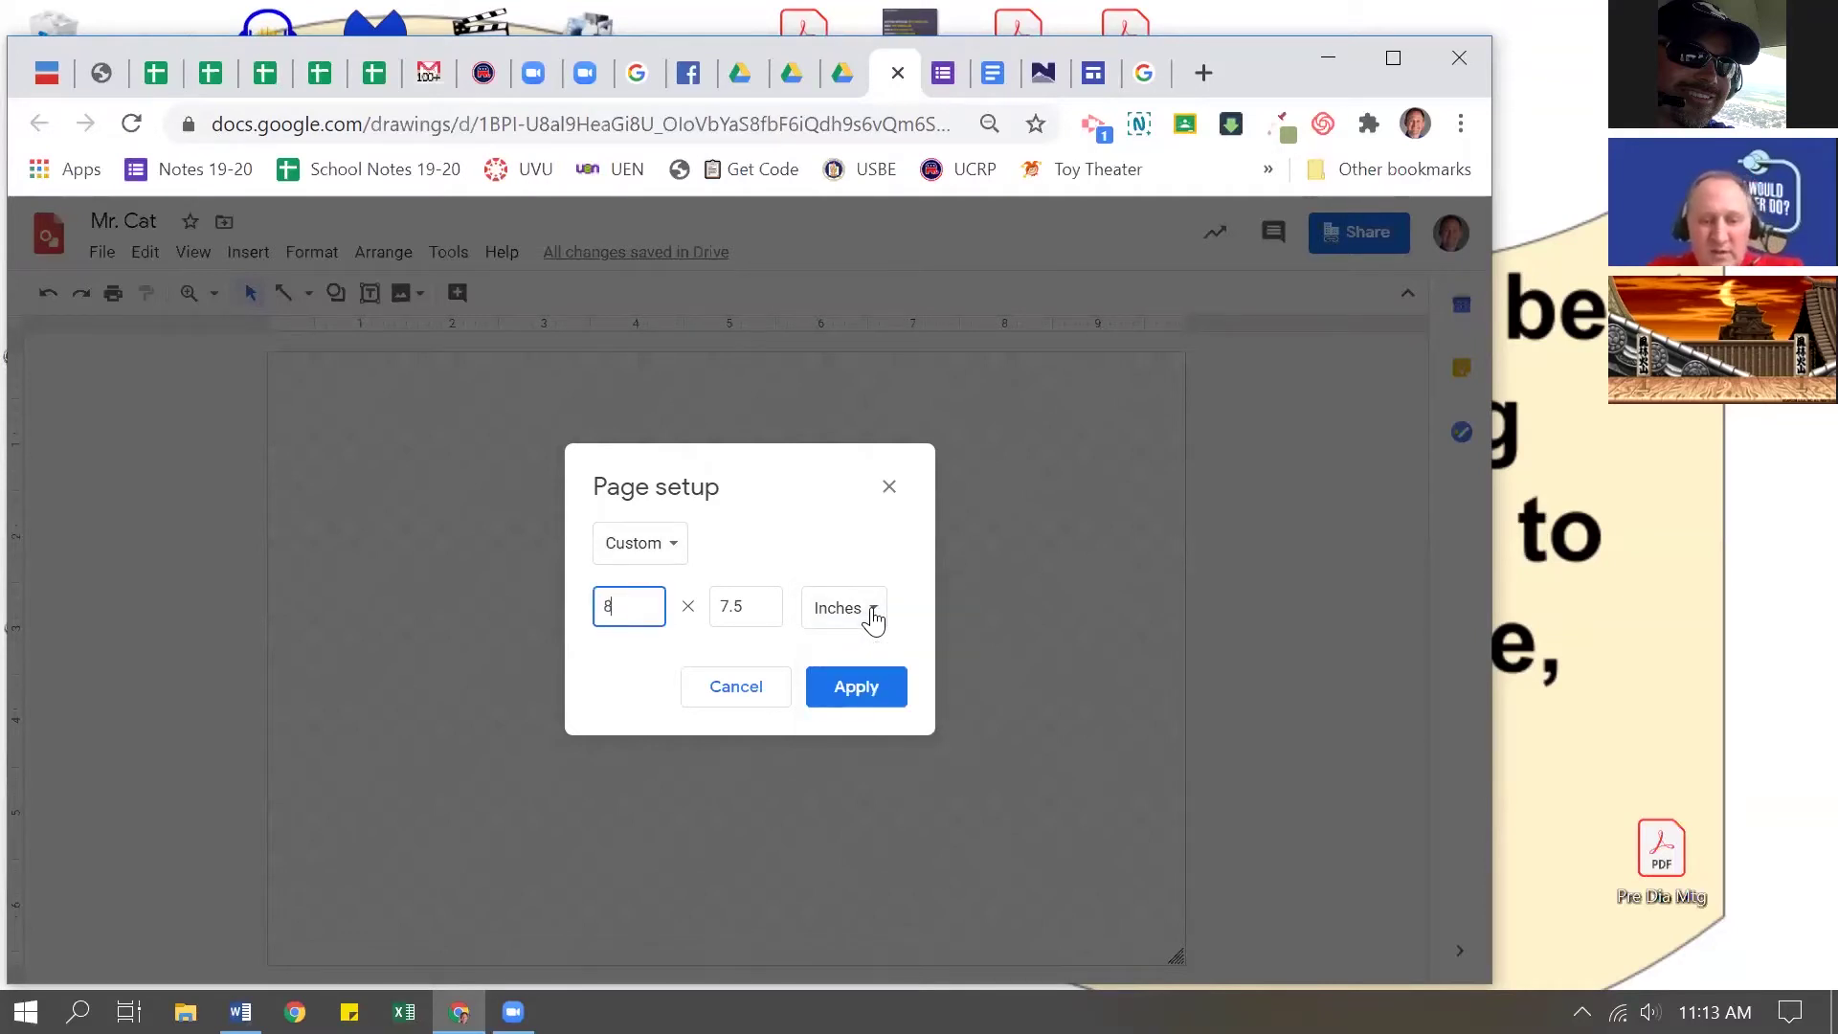
pyautogui.write('8.5')
pyautogui.press('Tab')
pyautogui.write('11')
pyautogui.press('Return')
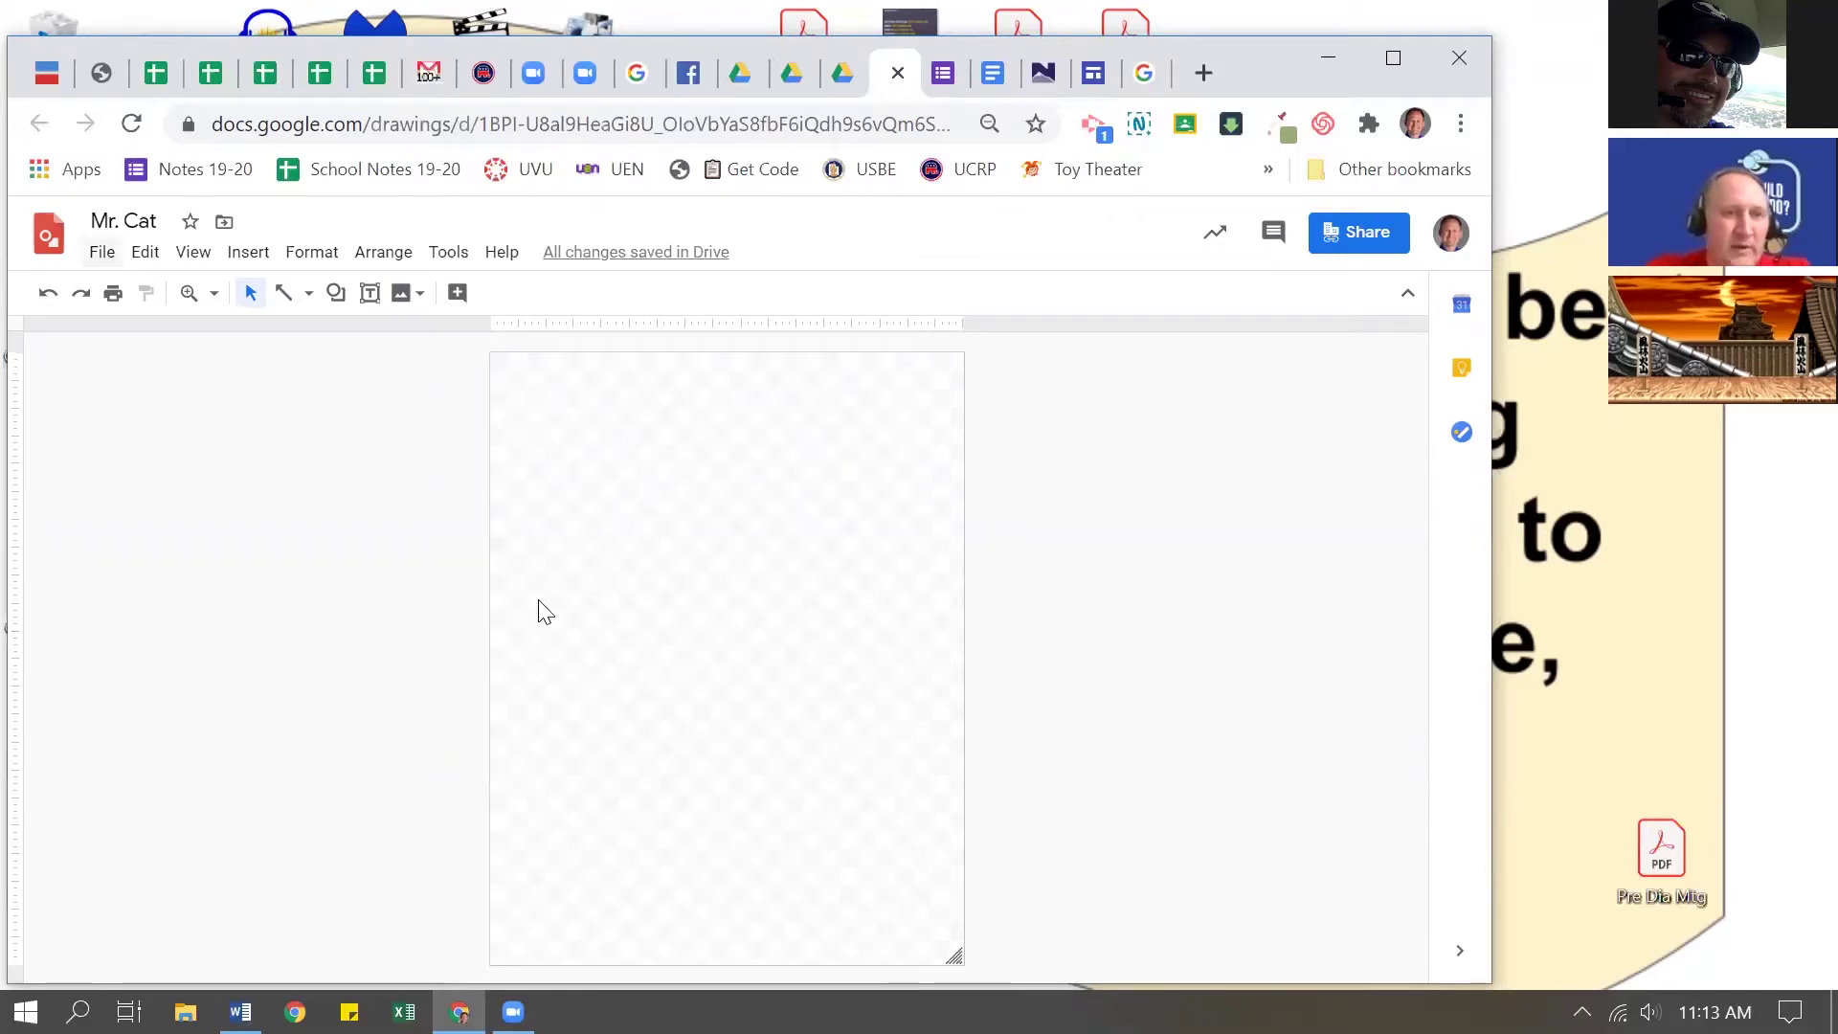
# Step: Change the drawing's custom page size to 1600 × 400 pixels to suit a Google Form header
pyautogui.click(102, 252)
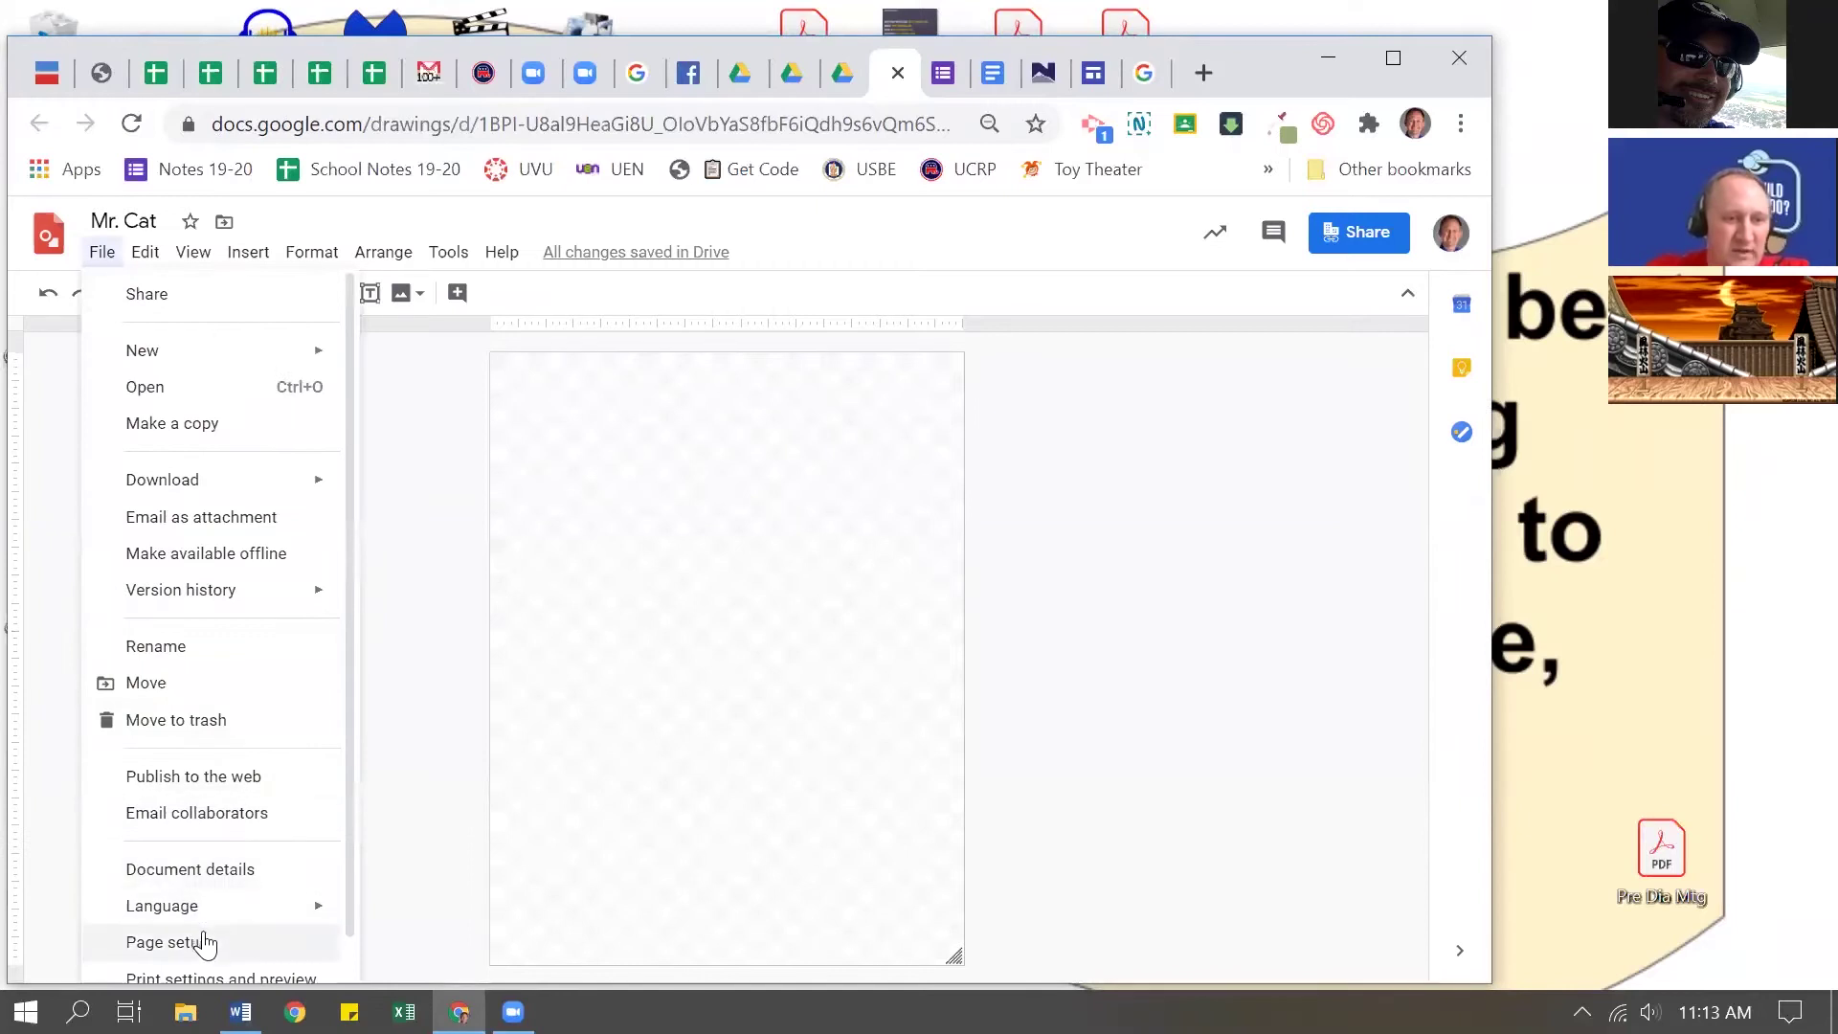
pyautogui.click(168, 943)
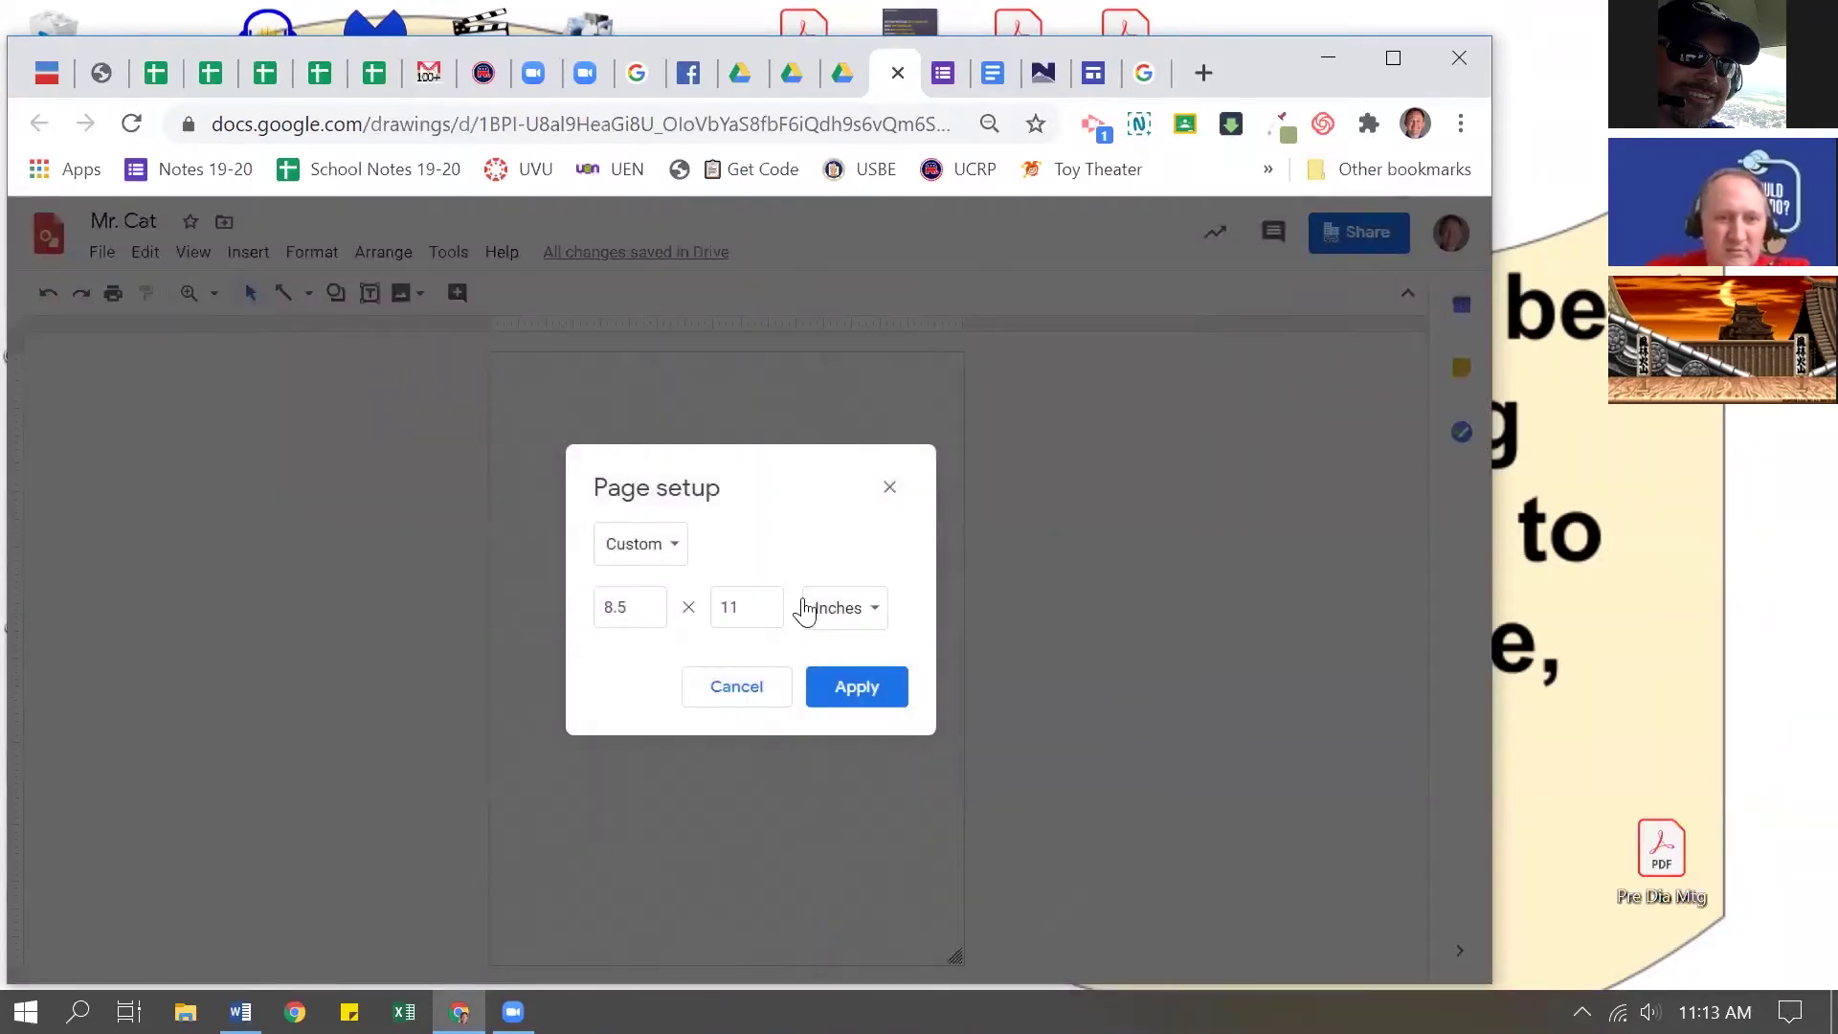
pyautogui.click(846, 620)
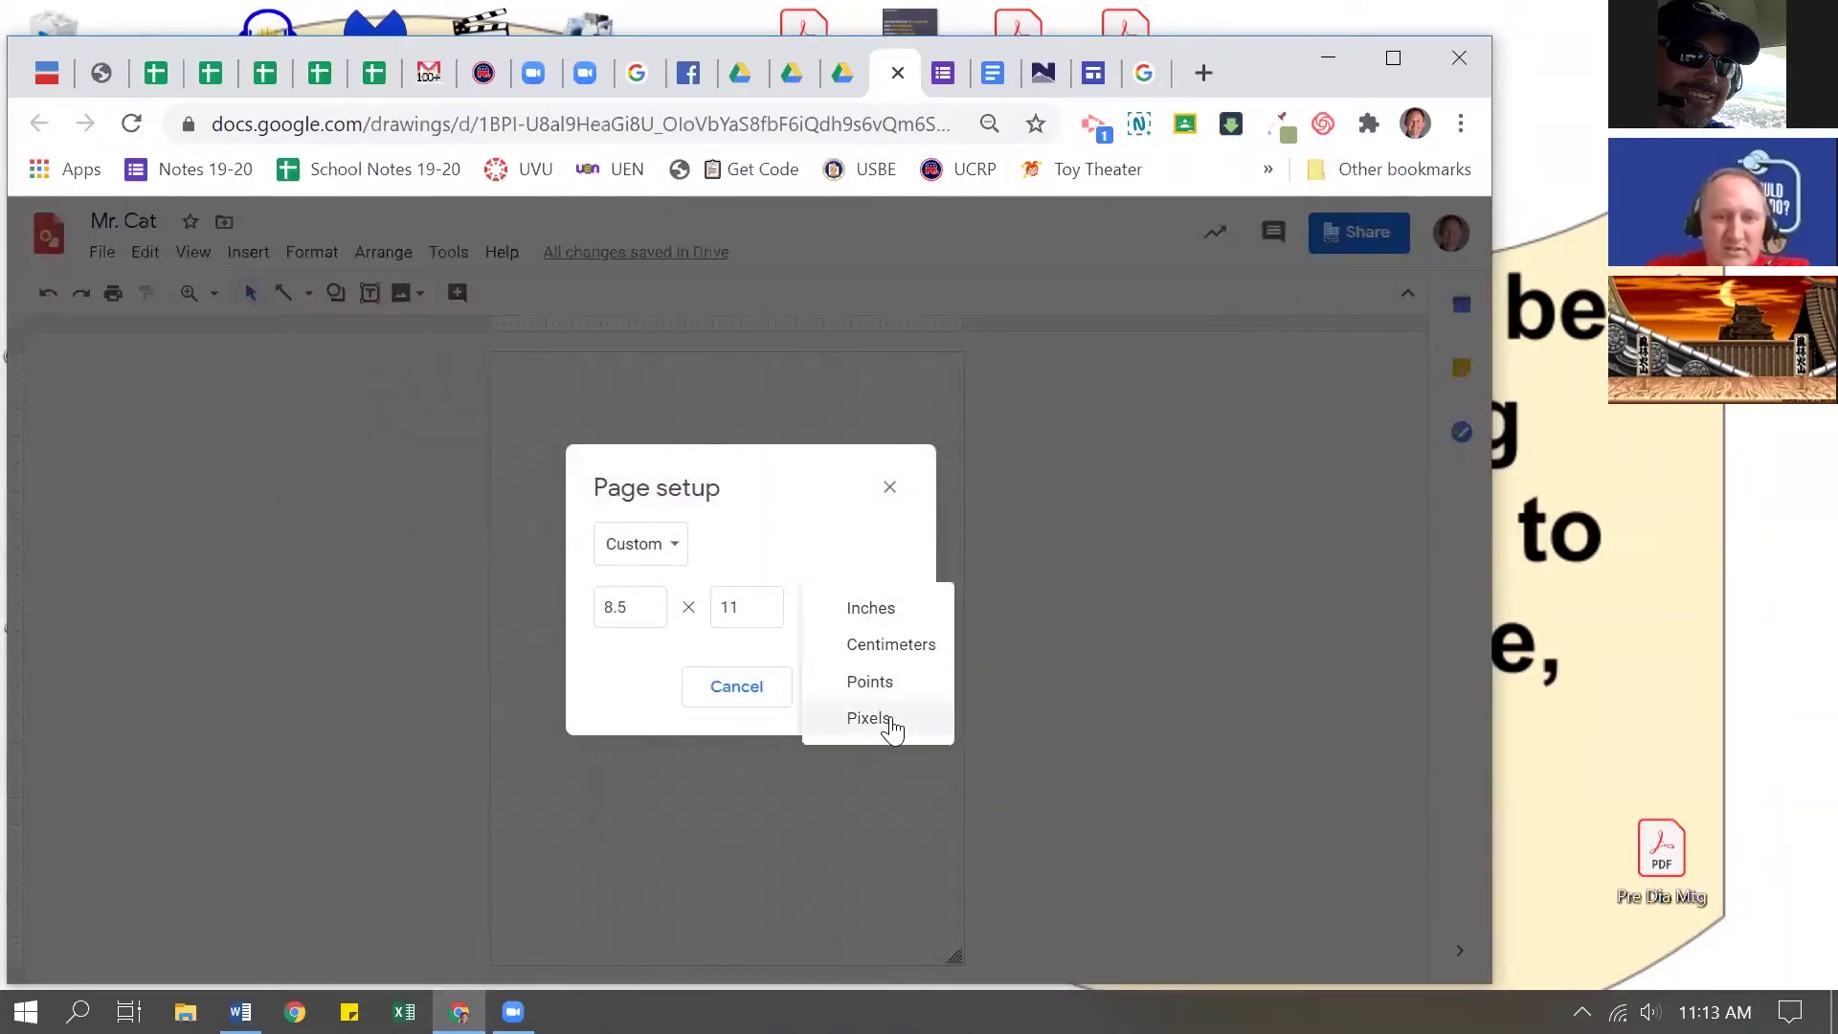
pyautogui.click(869, 719)
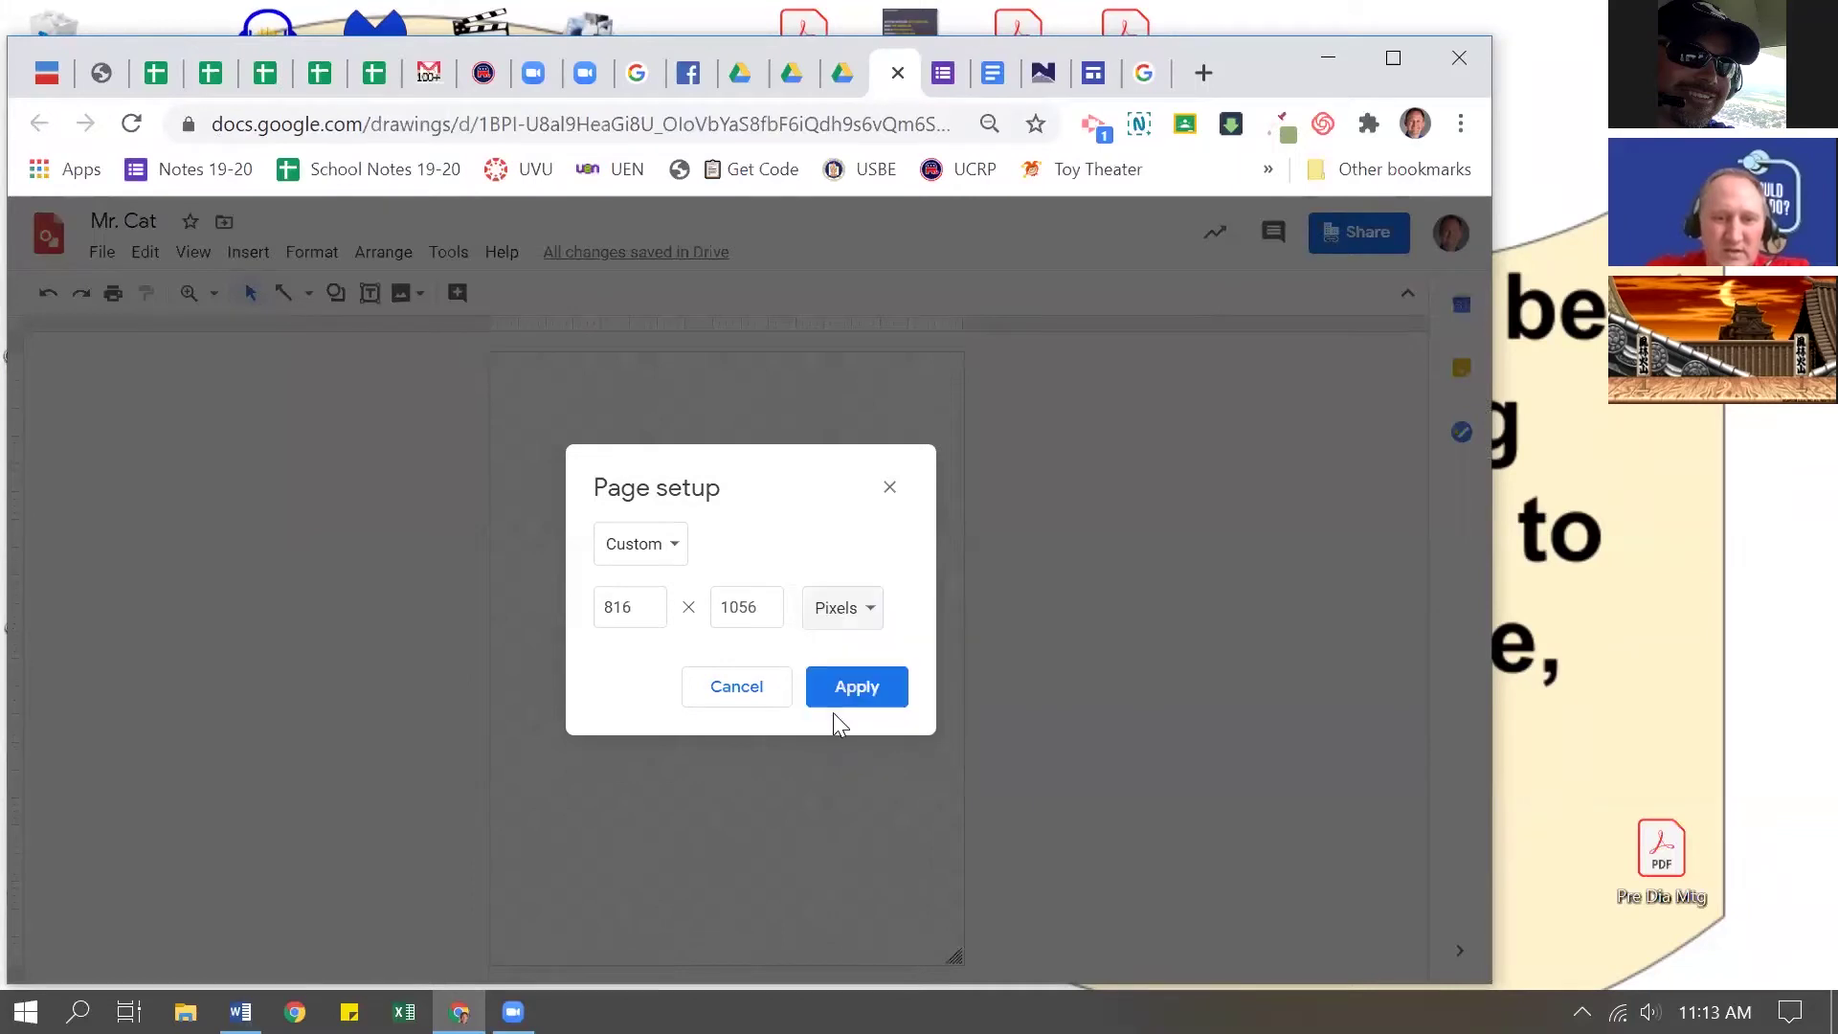
pyautogui.click(648, 607)
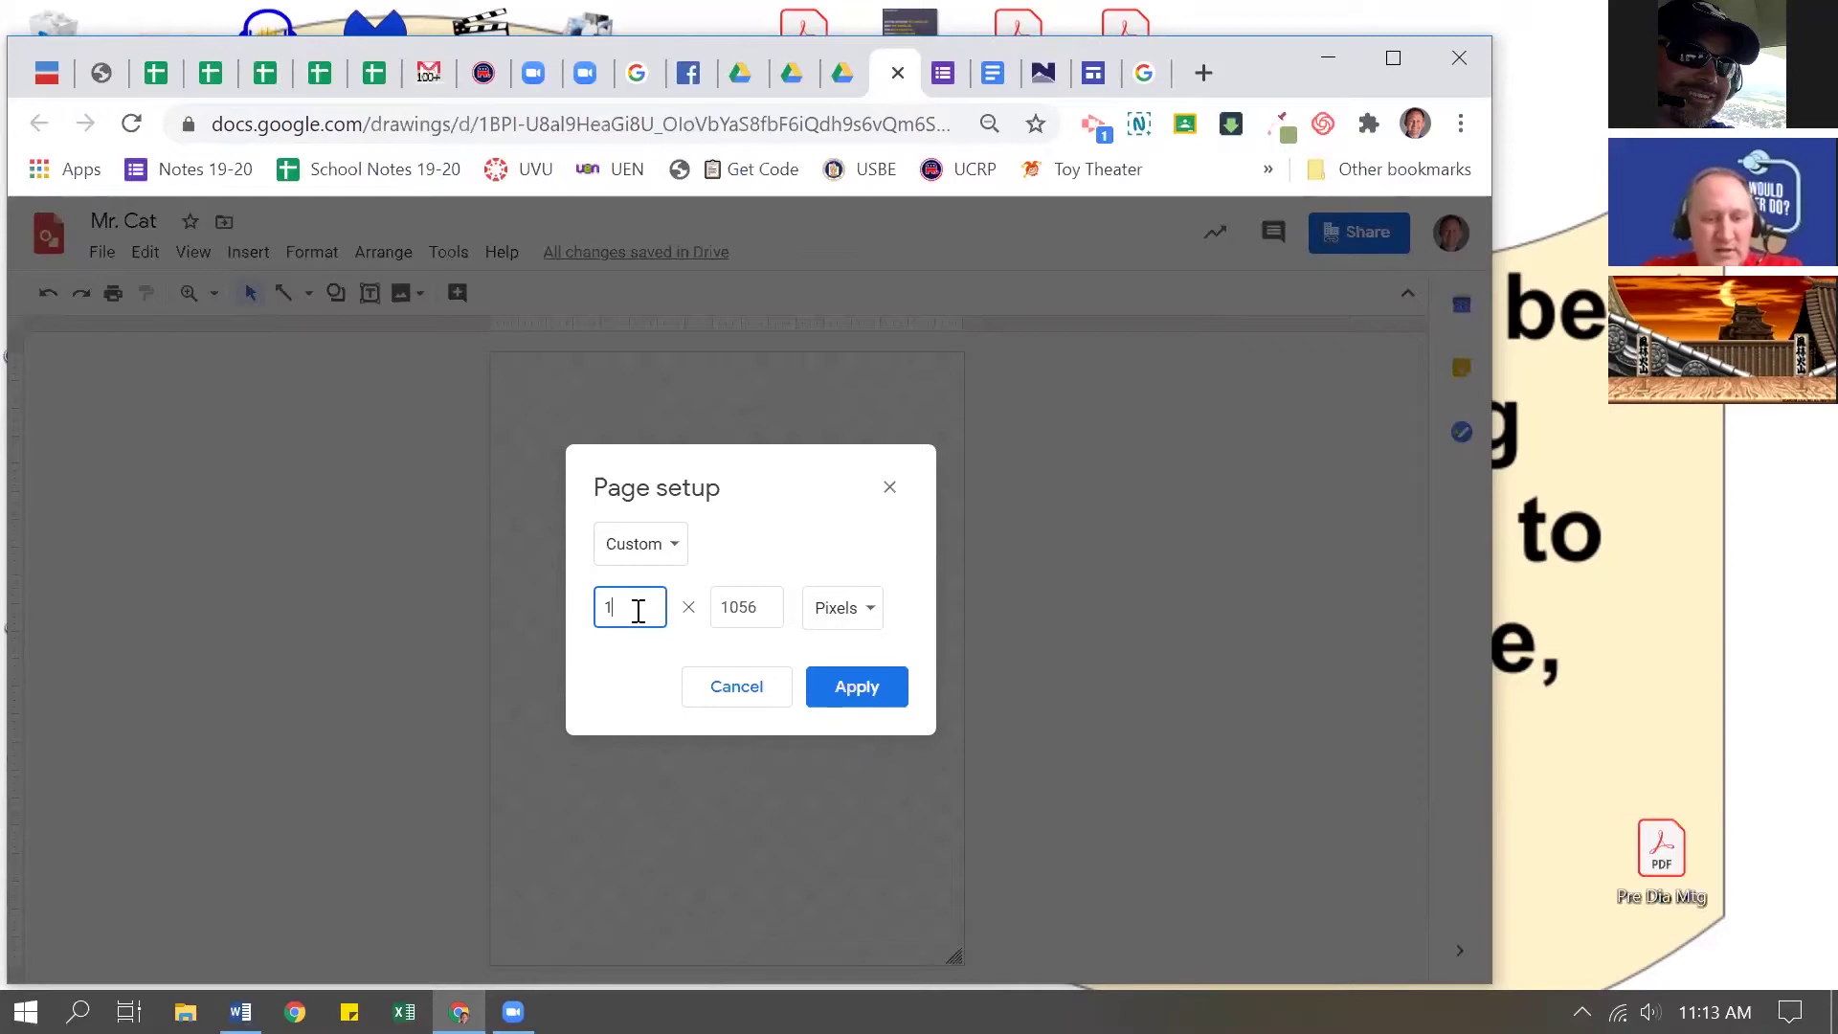
pyautogui.press('Tab')
pyautogui.write('40')
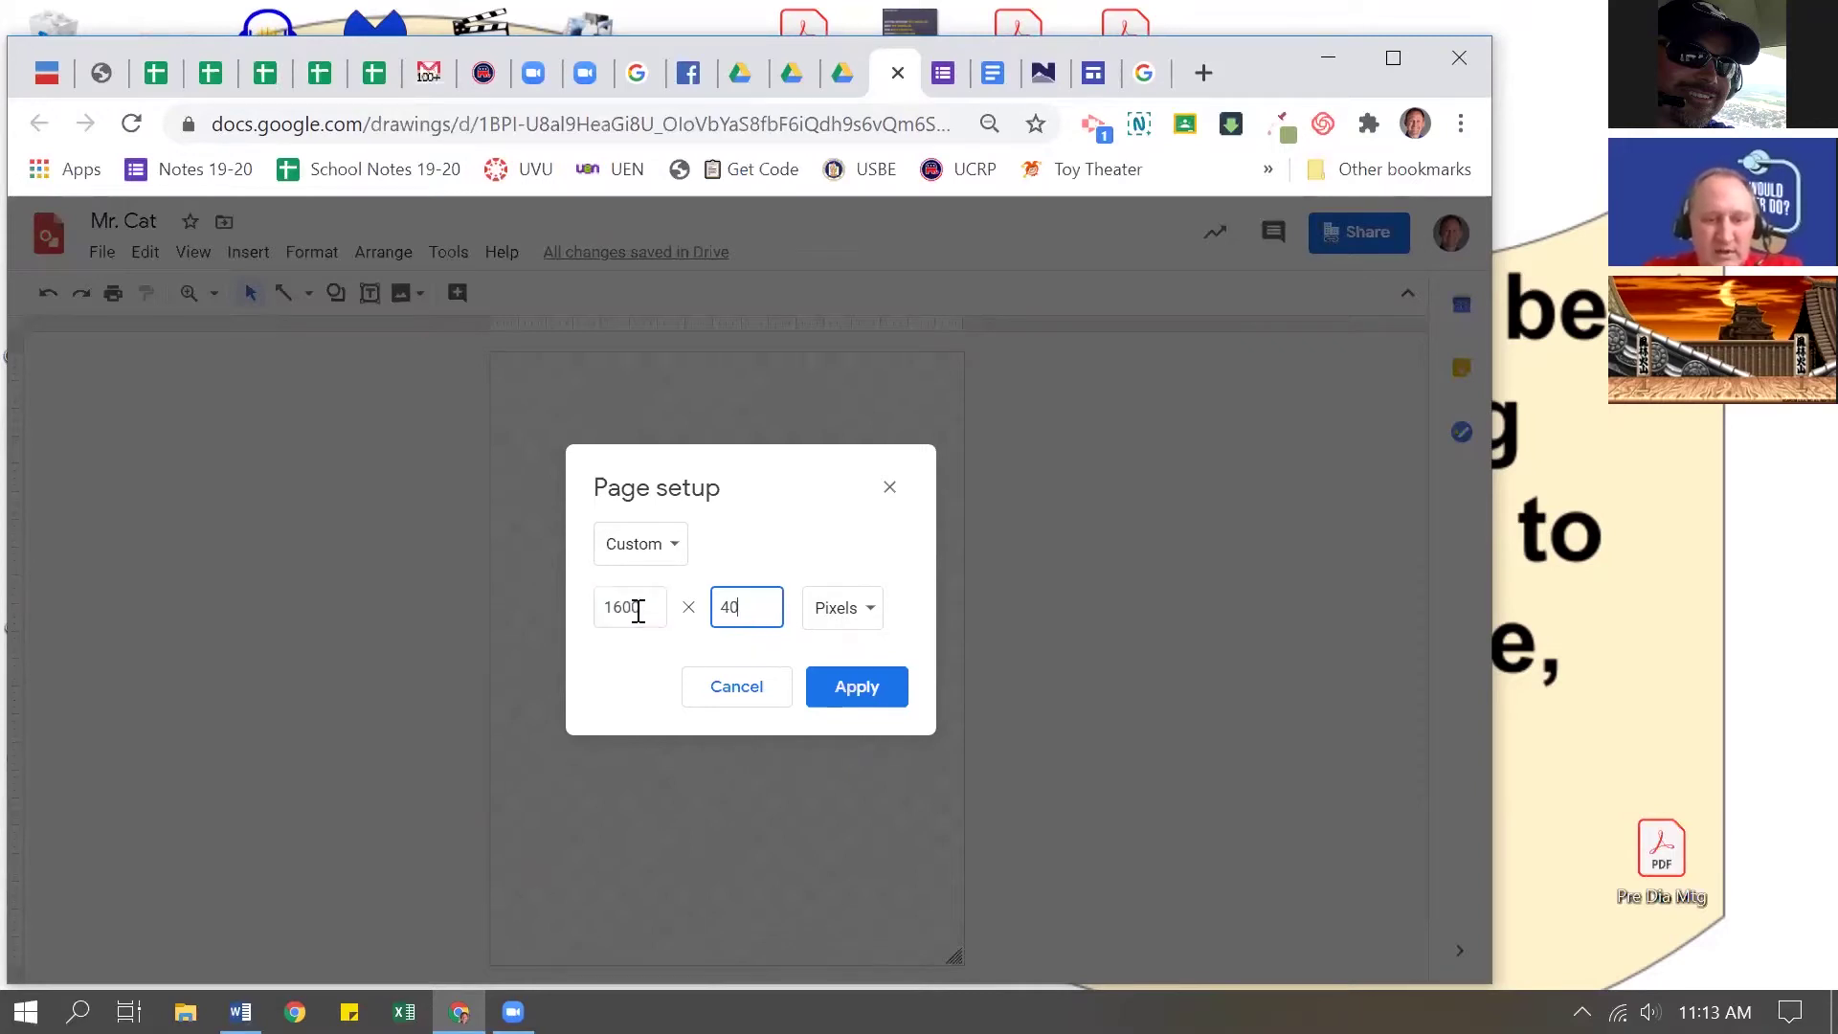
pyautogui.click(882, 689)
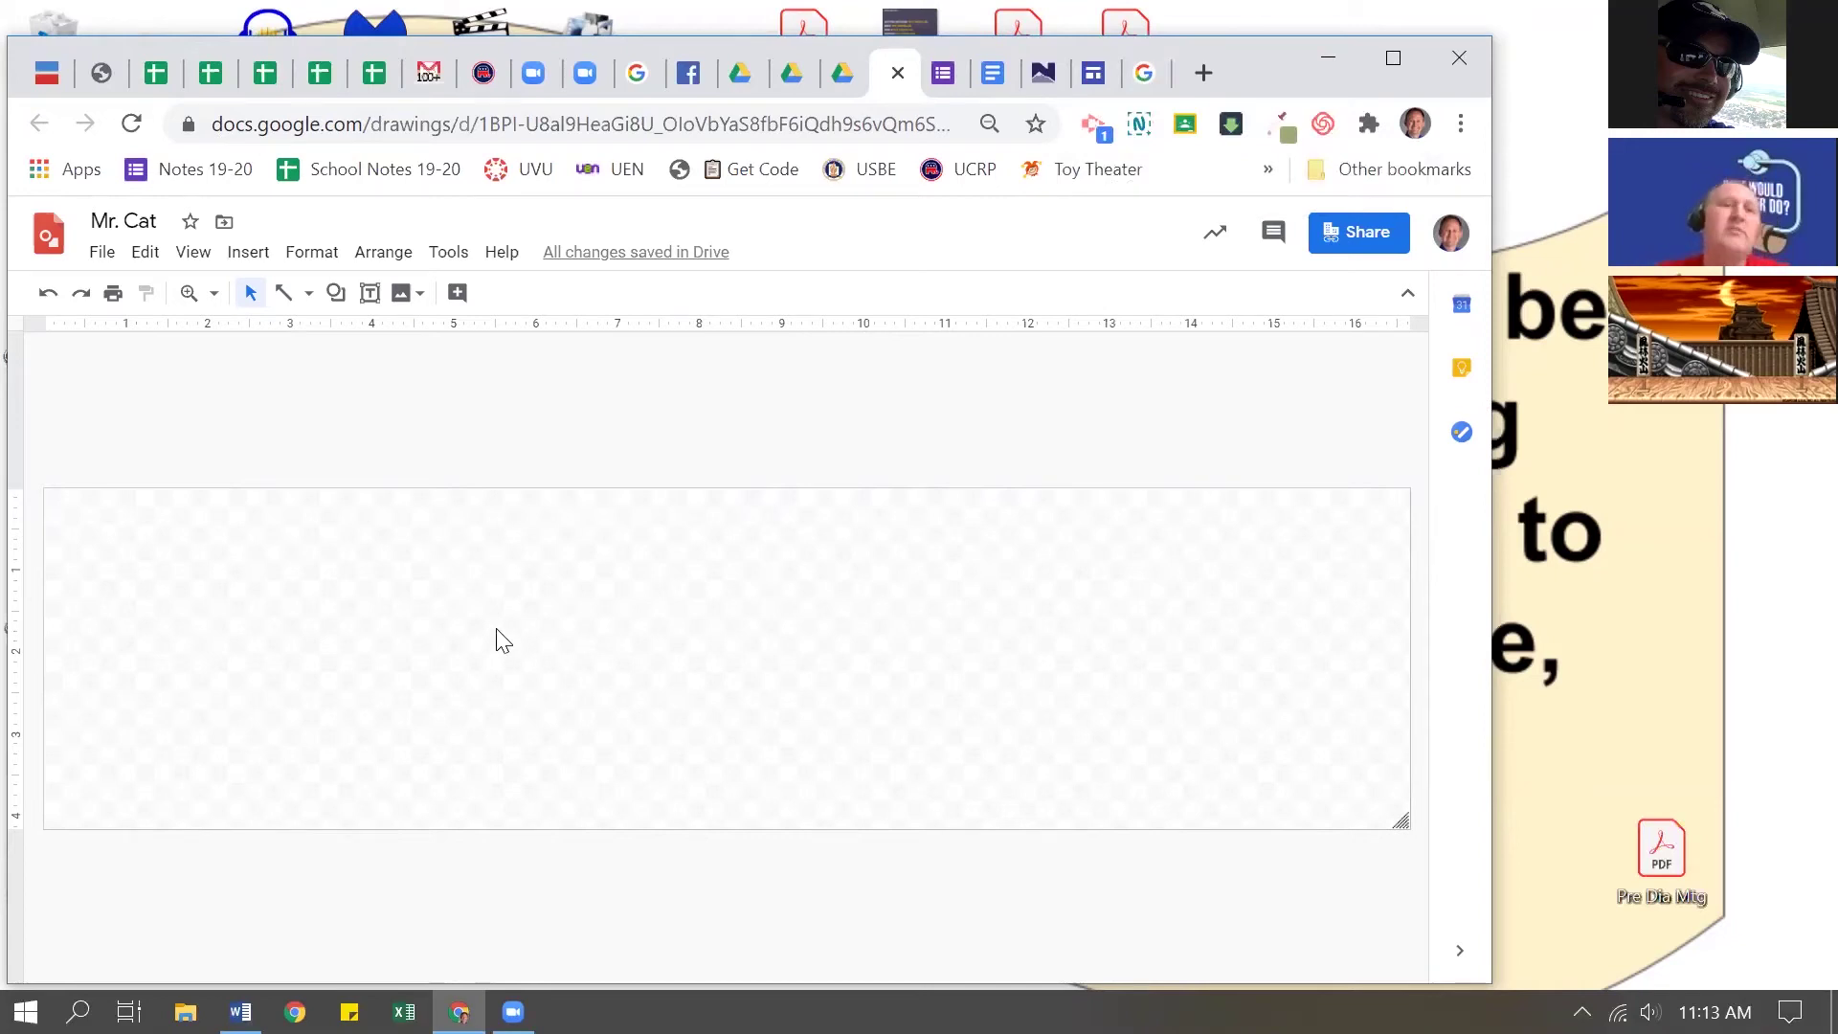
# Step: Search Google for "santaquin school" and show the image results
pyautogui.click(1144, 73)
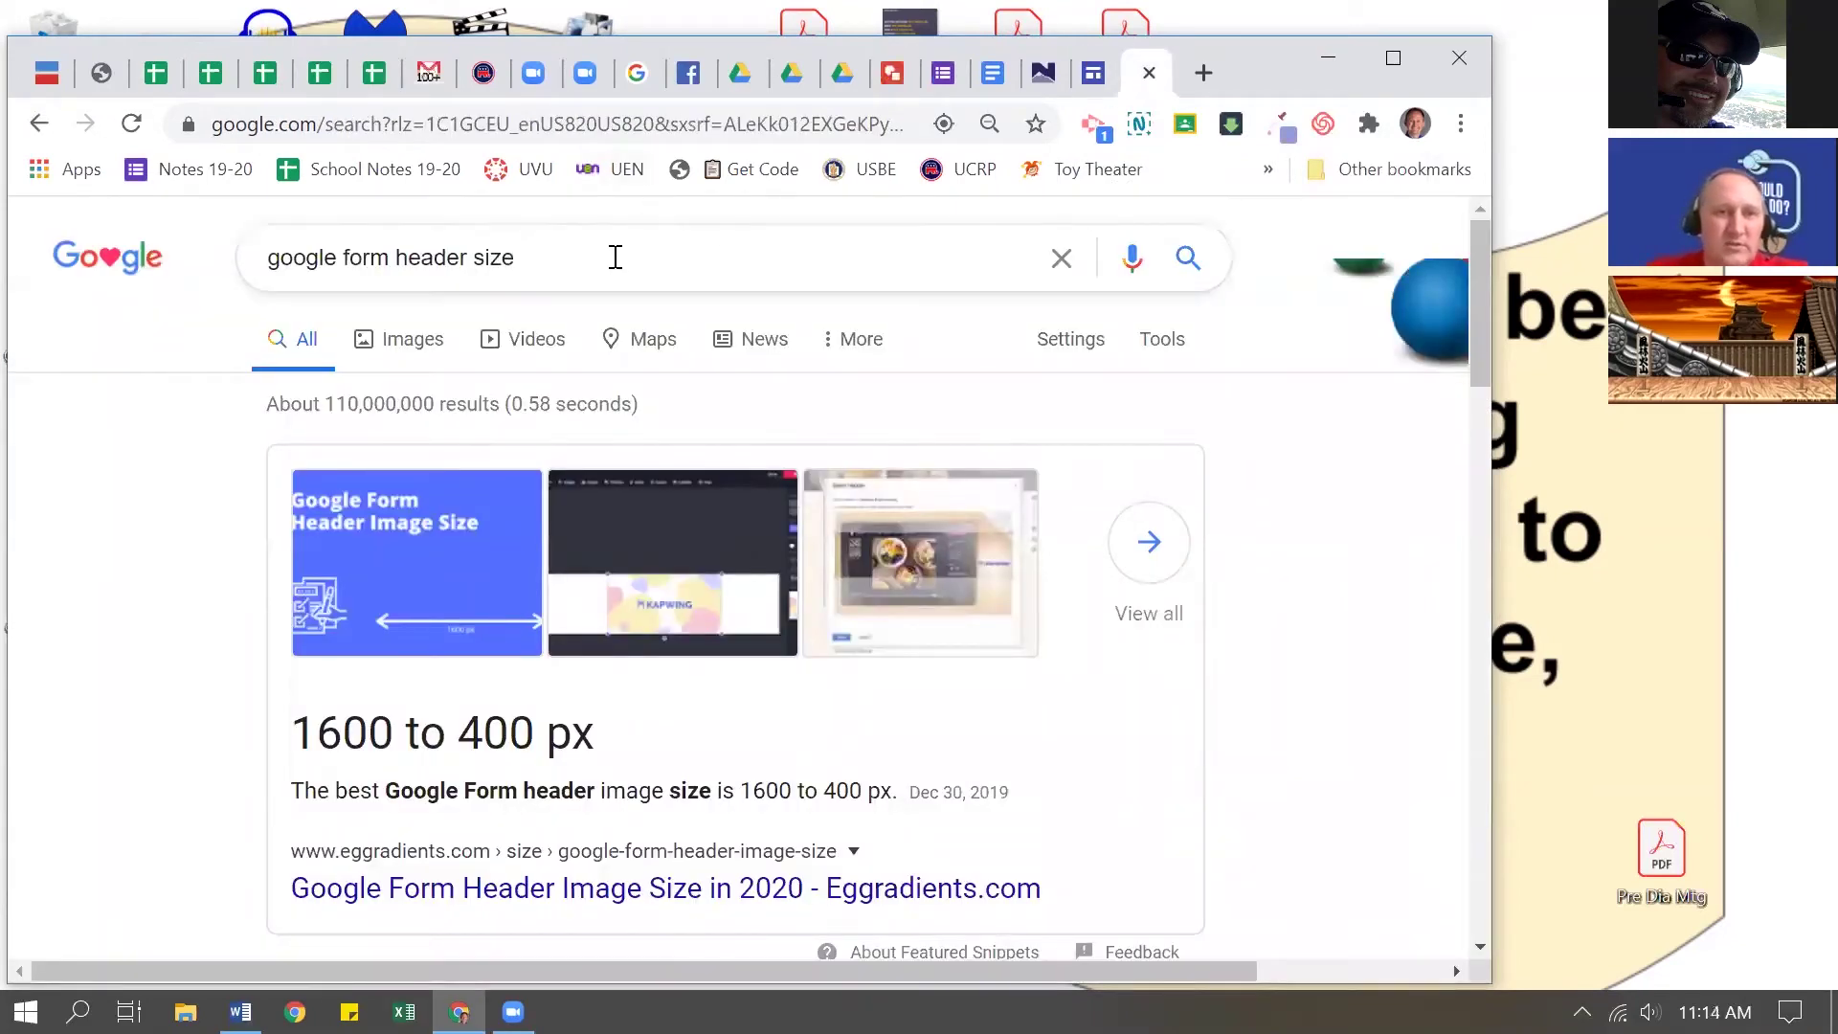
pyautogui.click(607, 124)
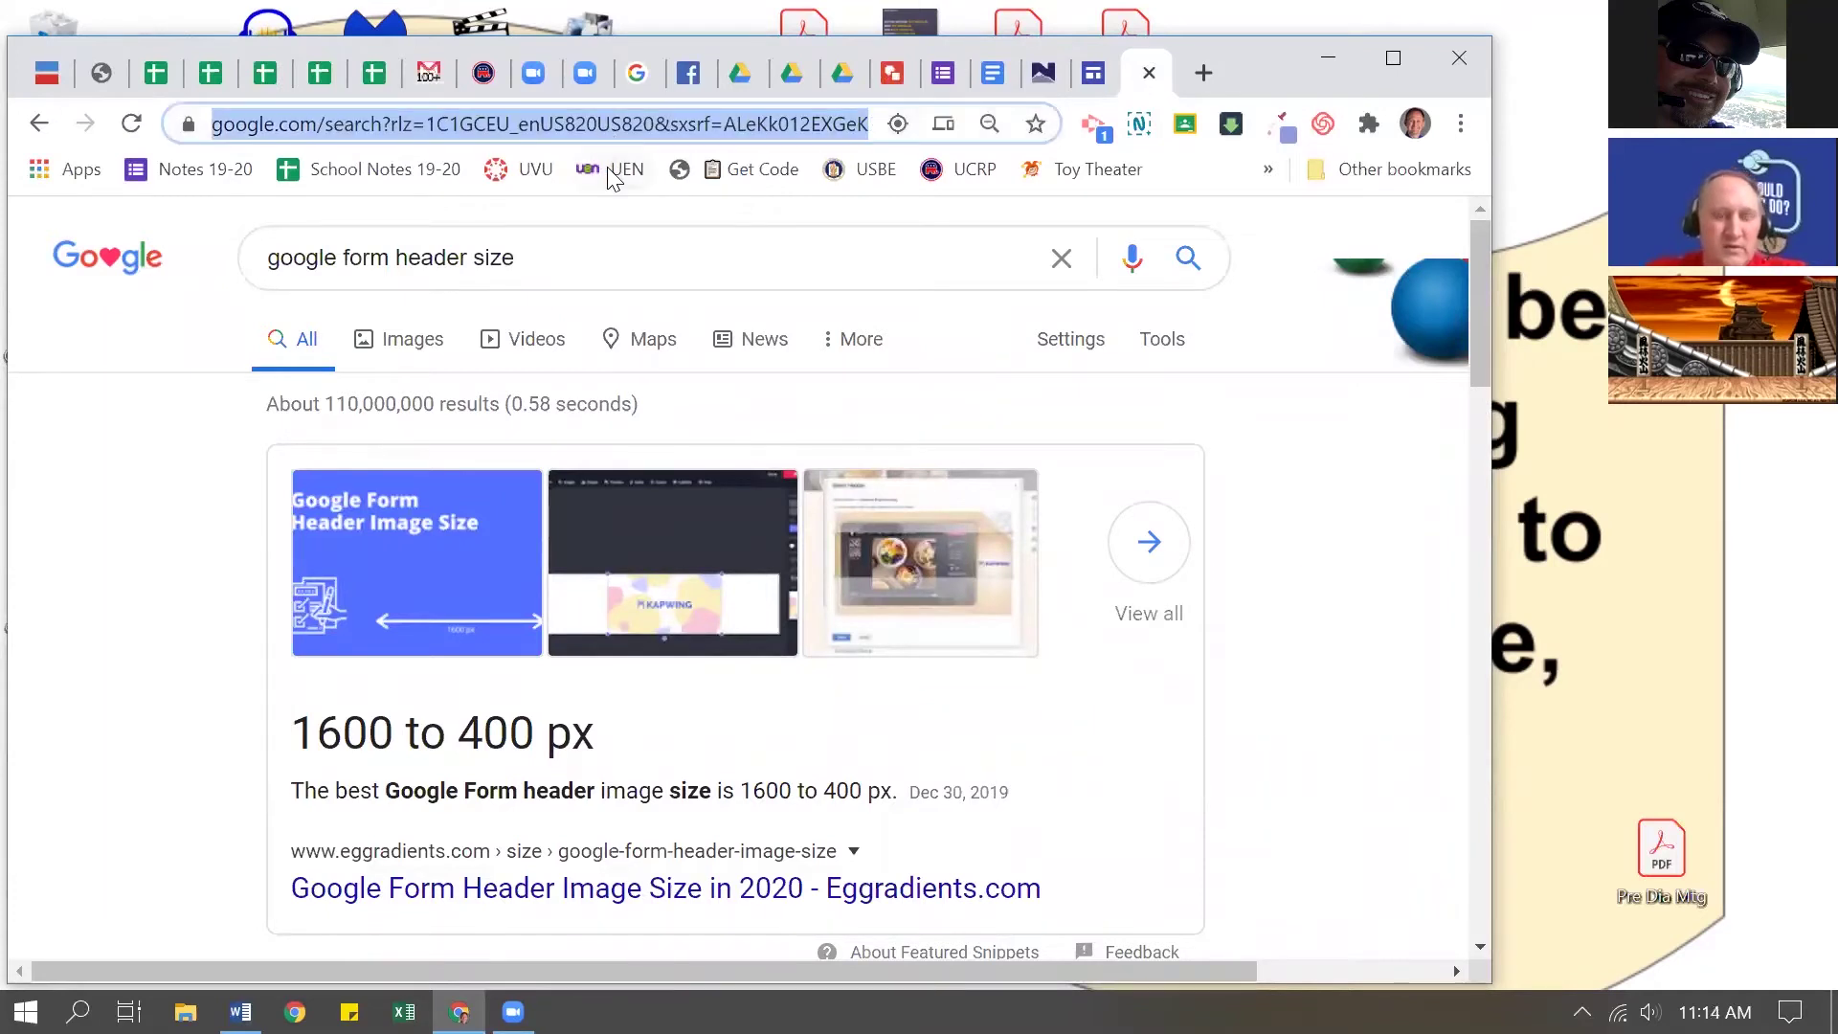
pyautogui.write('sa')
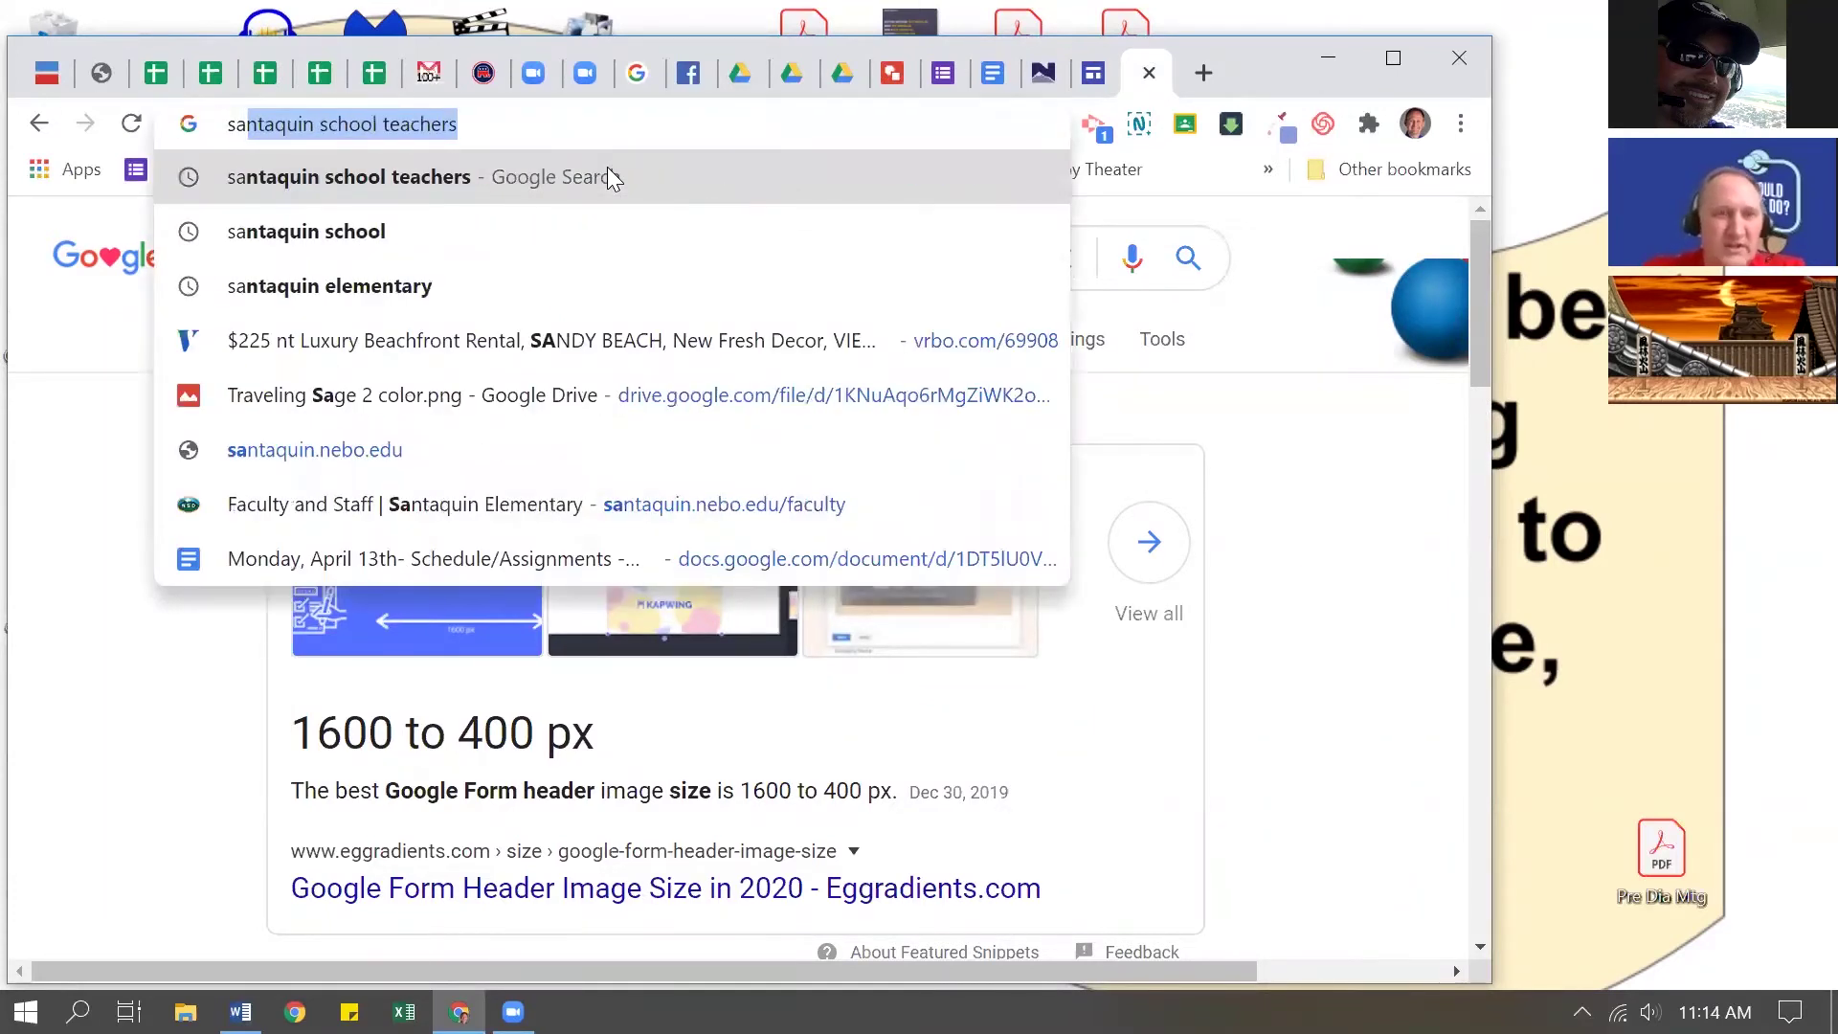
pyautogui.write('nt')
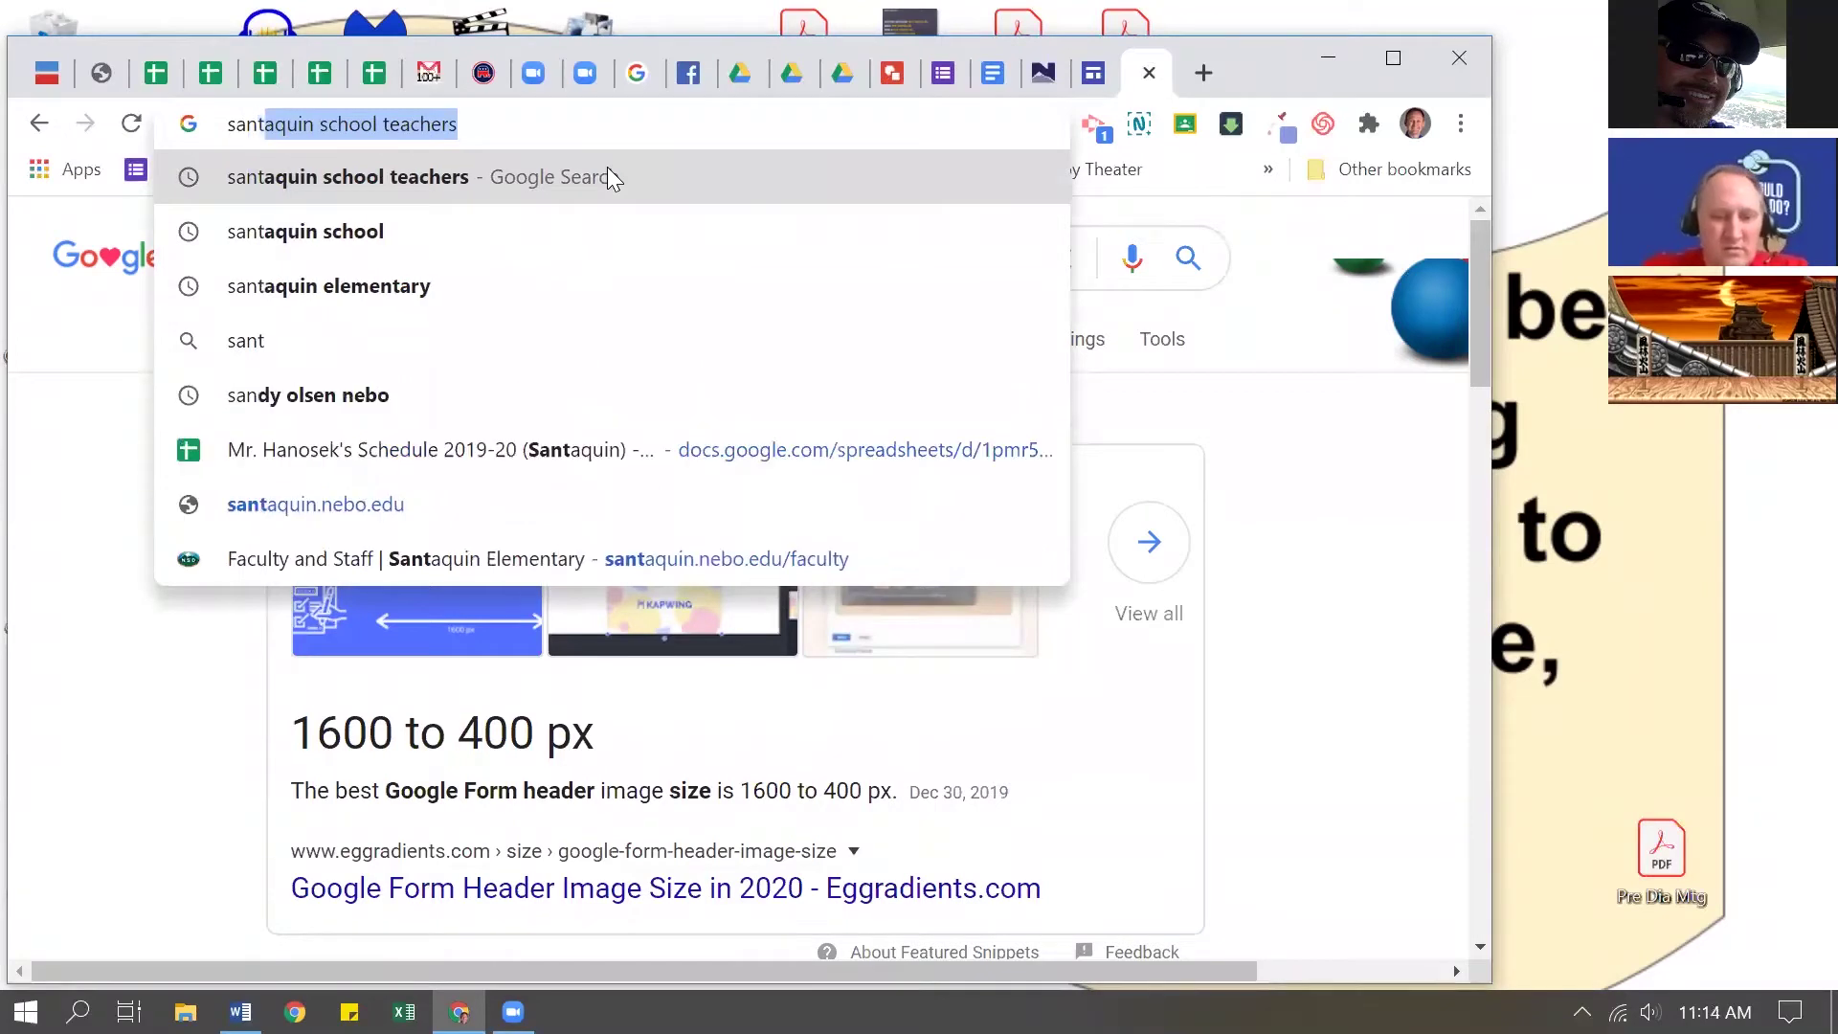
pyautogui.write('aquin school')
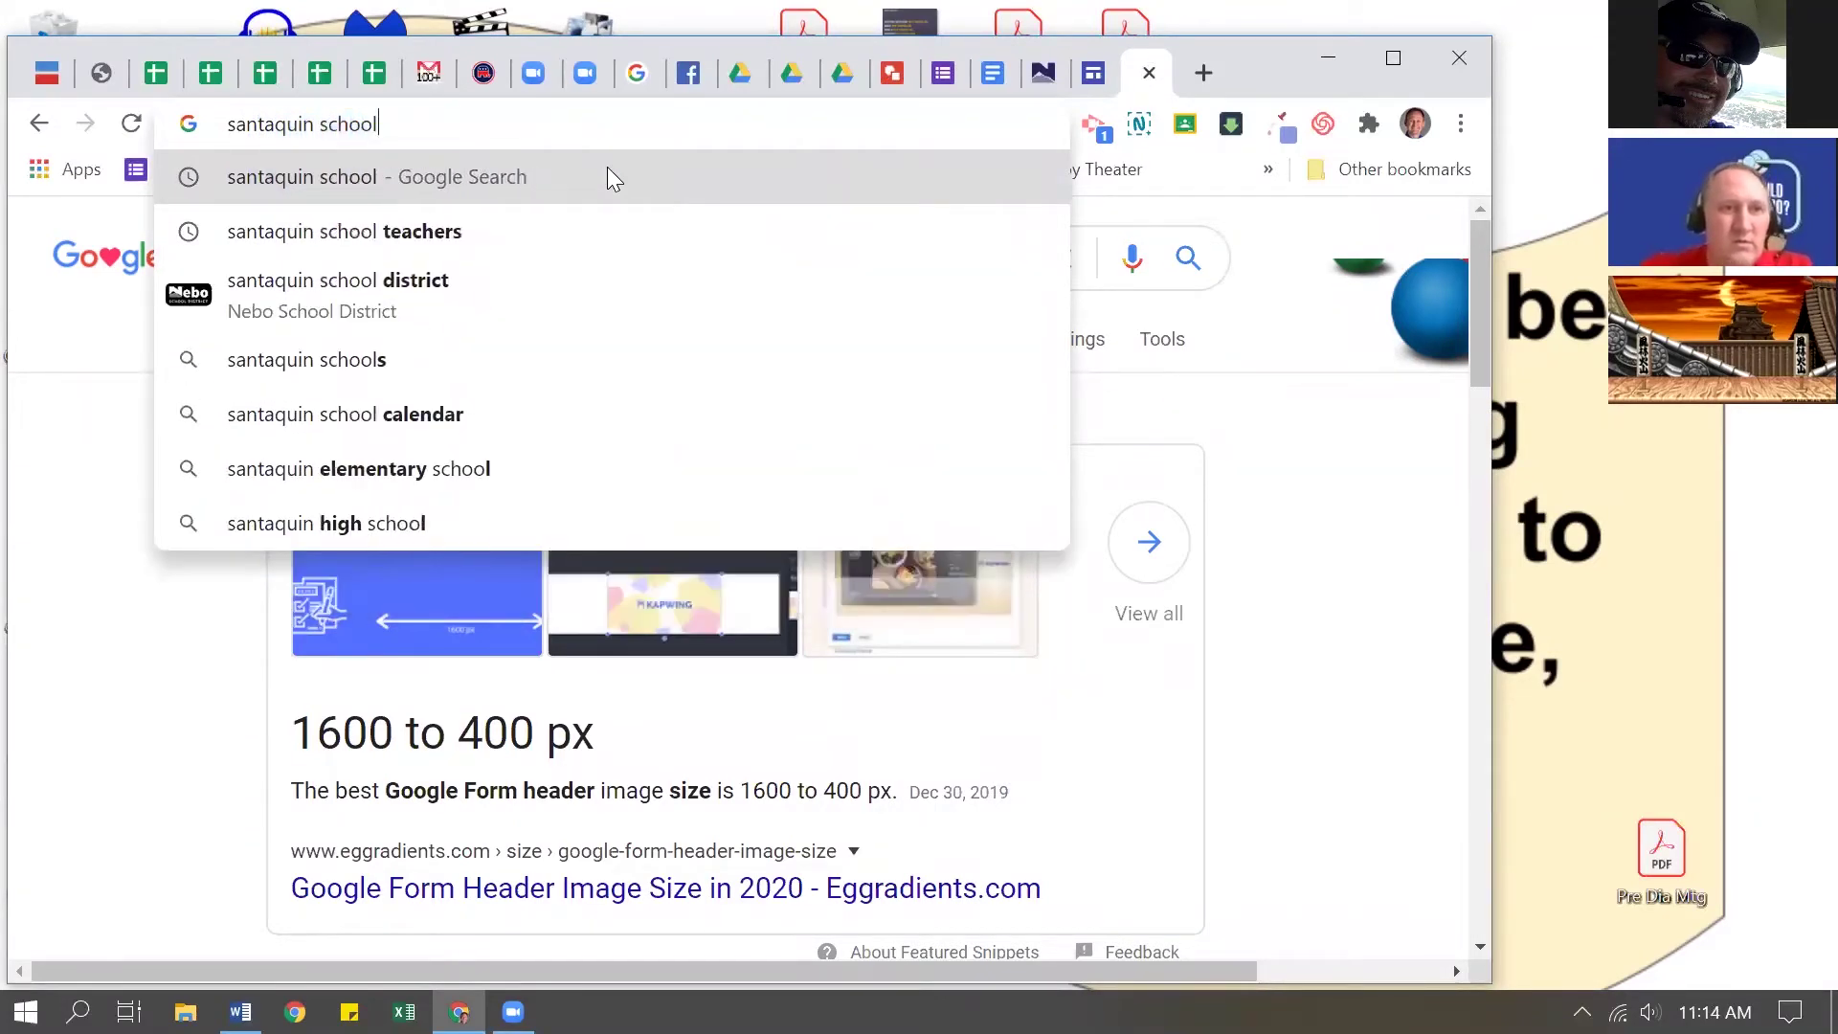
pyautogui.press('Return')
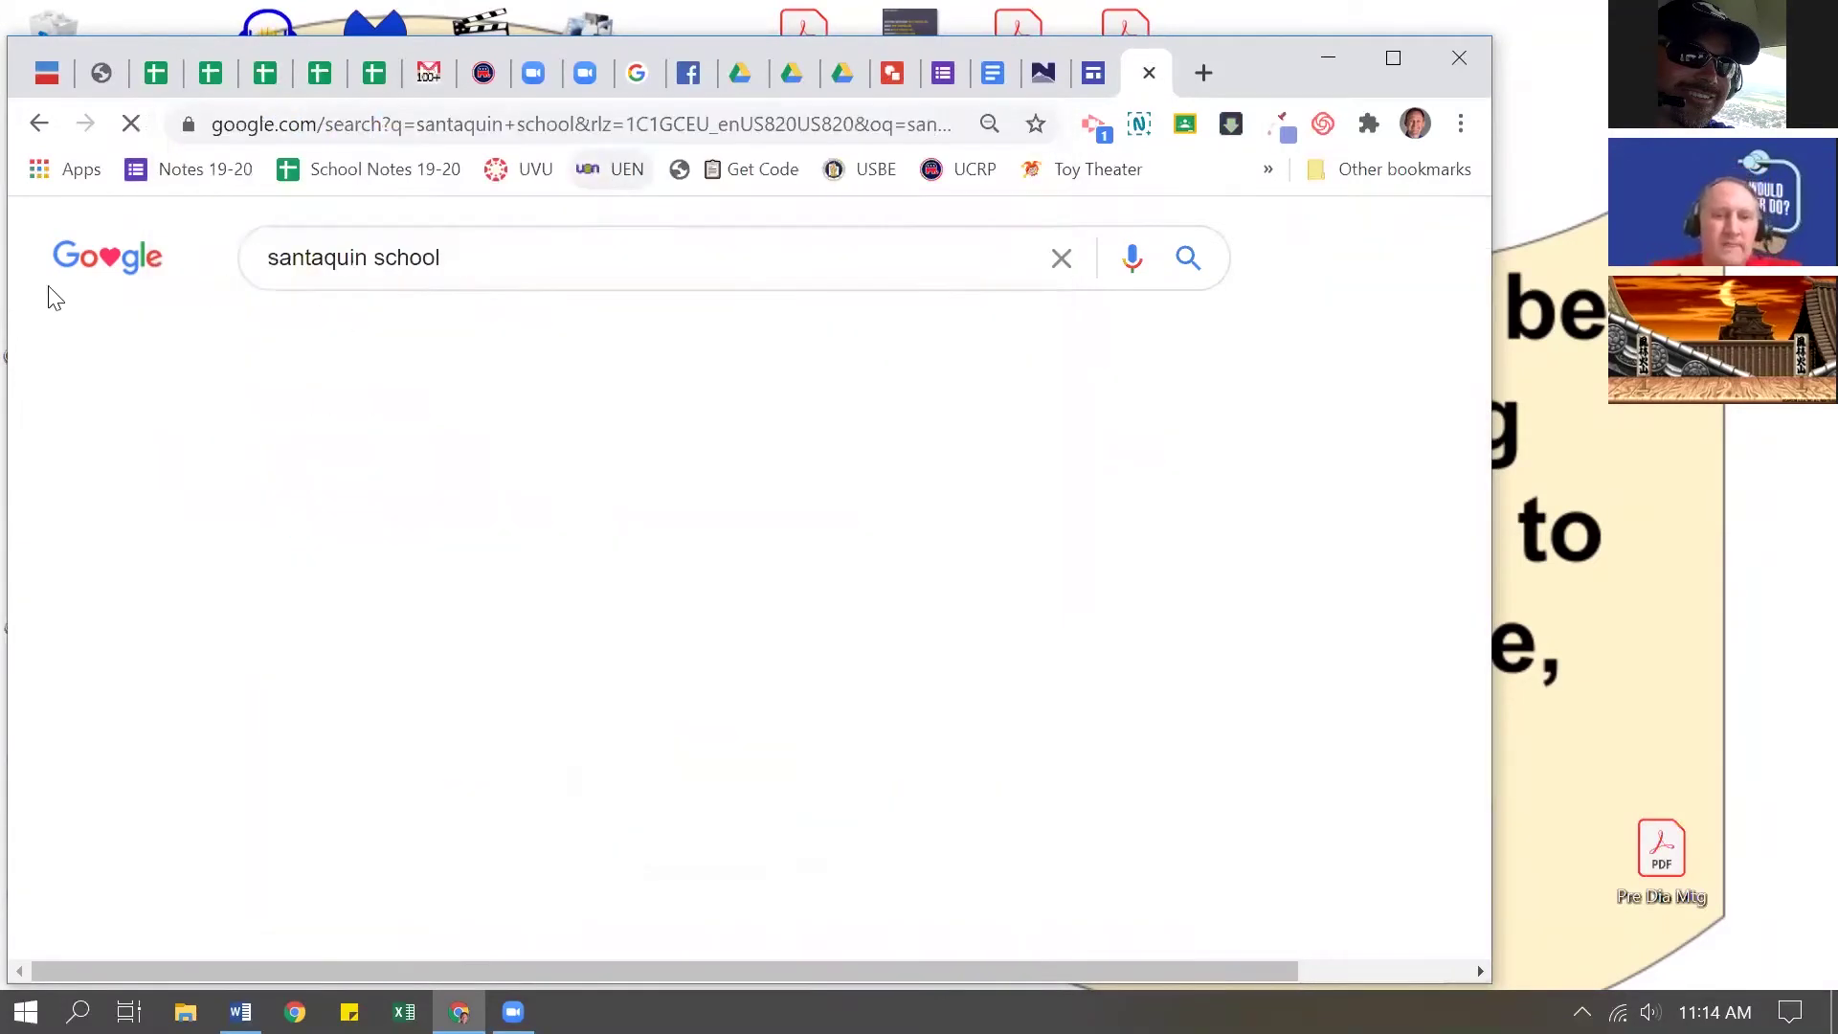
pyautogui.click(524, 339)
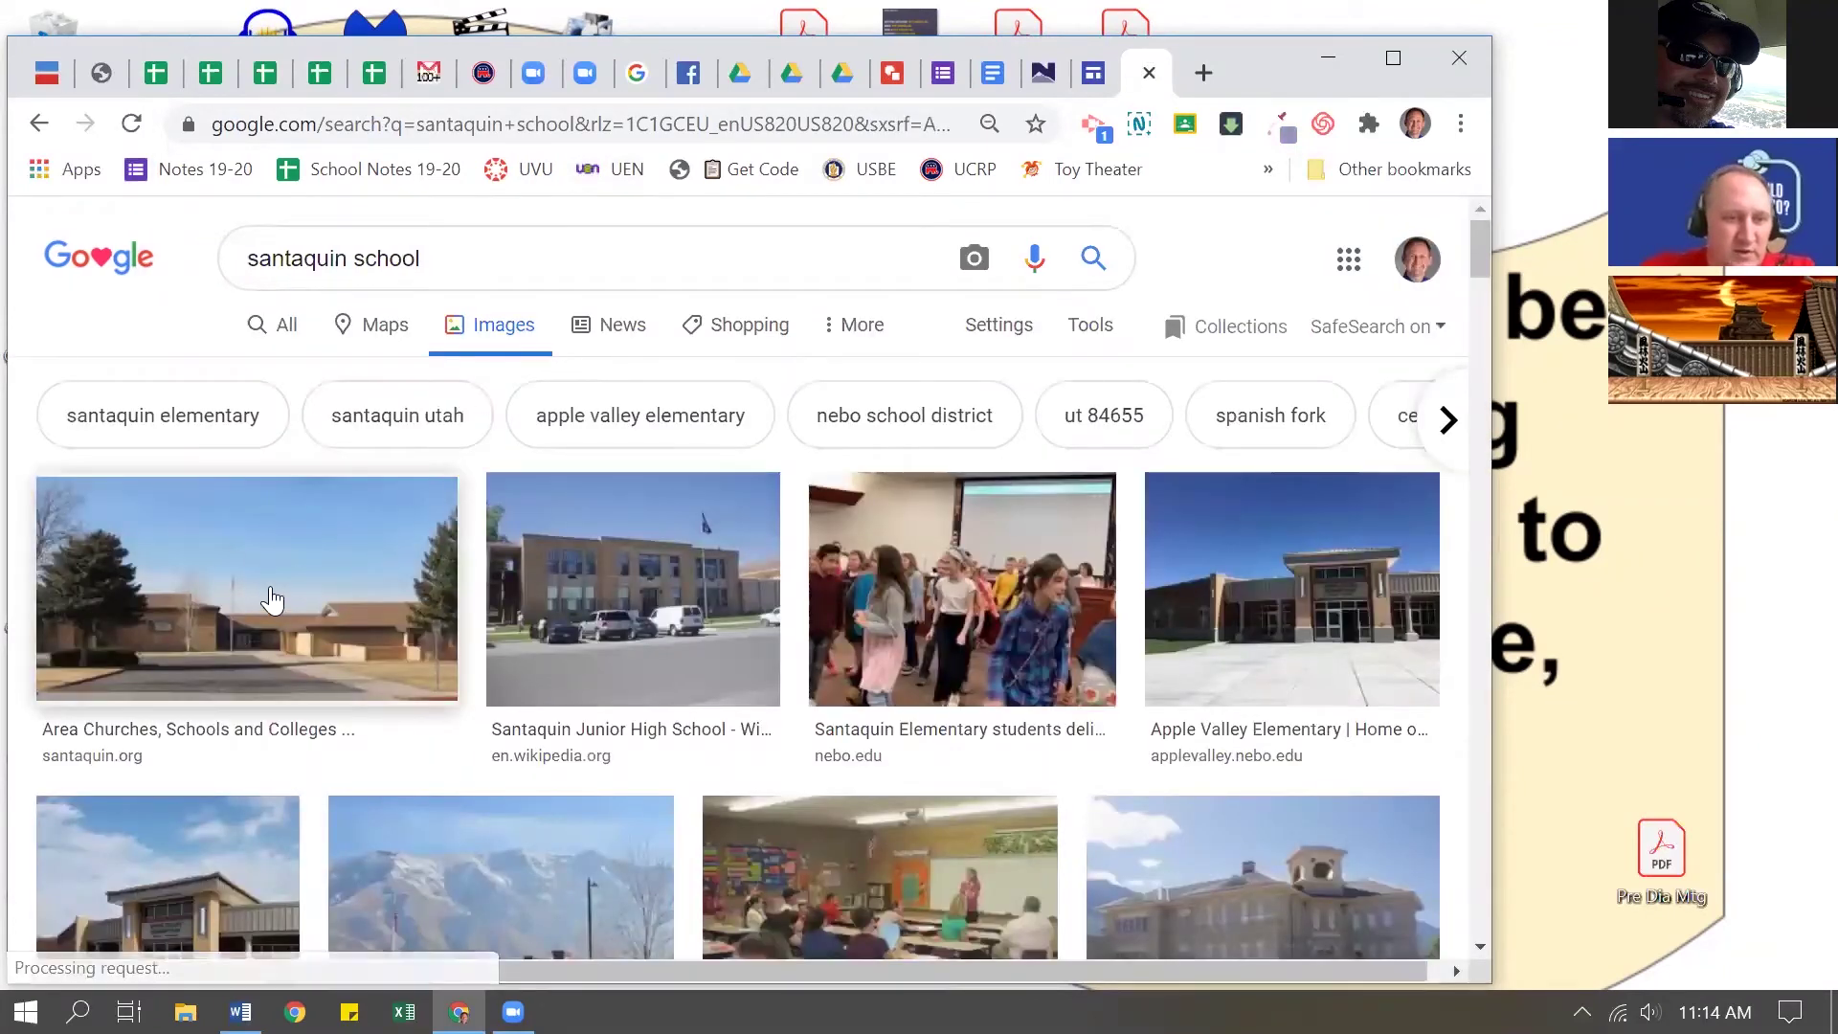
# Step: Open the first school building photo, from santaquin.org, and copy the image
pyautogui.click(271, 599)
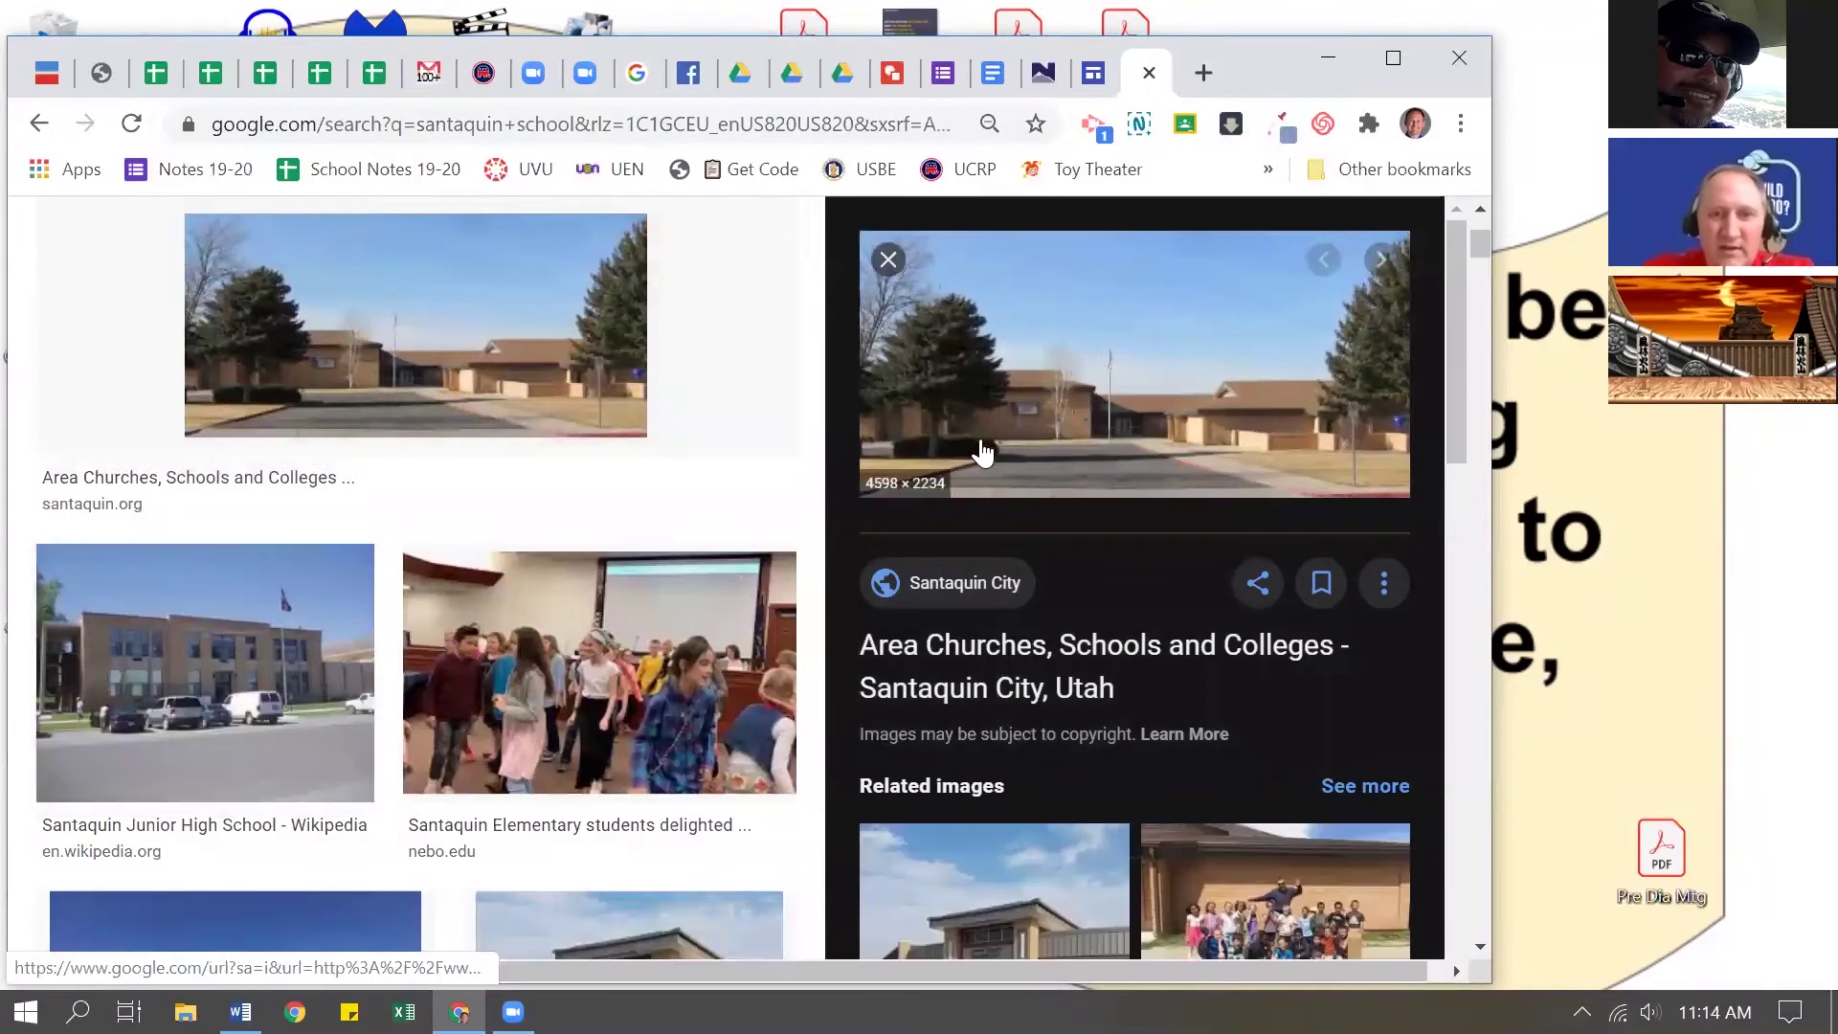
pyautogui.rightClick(1085, 354)
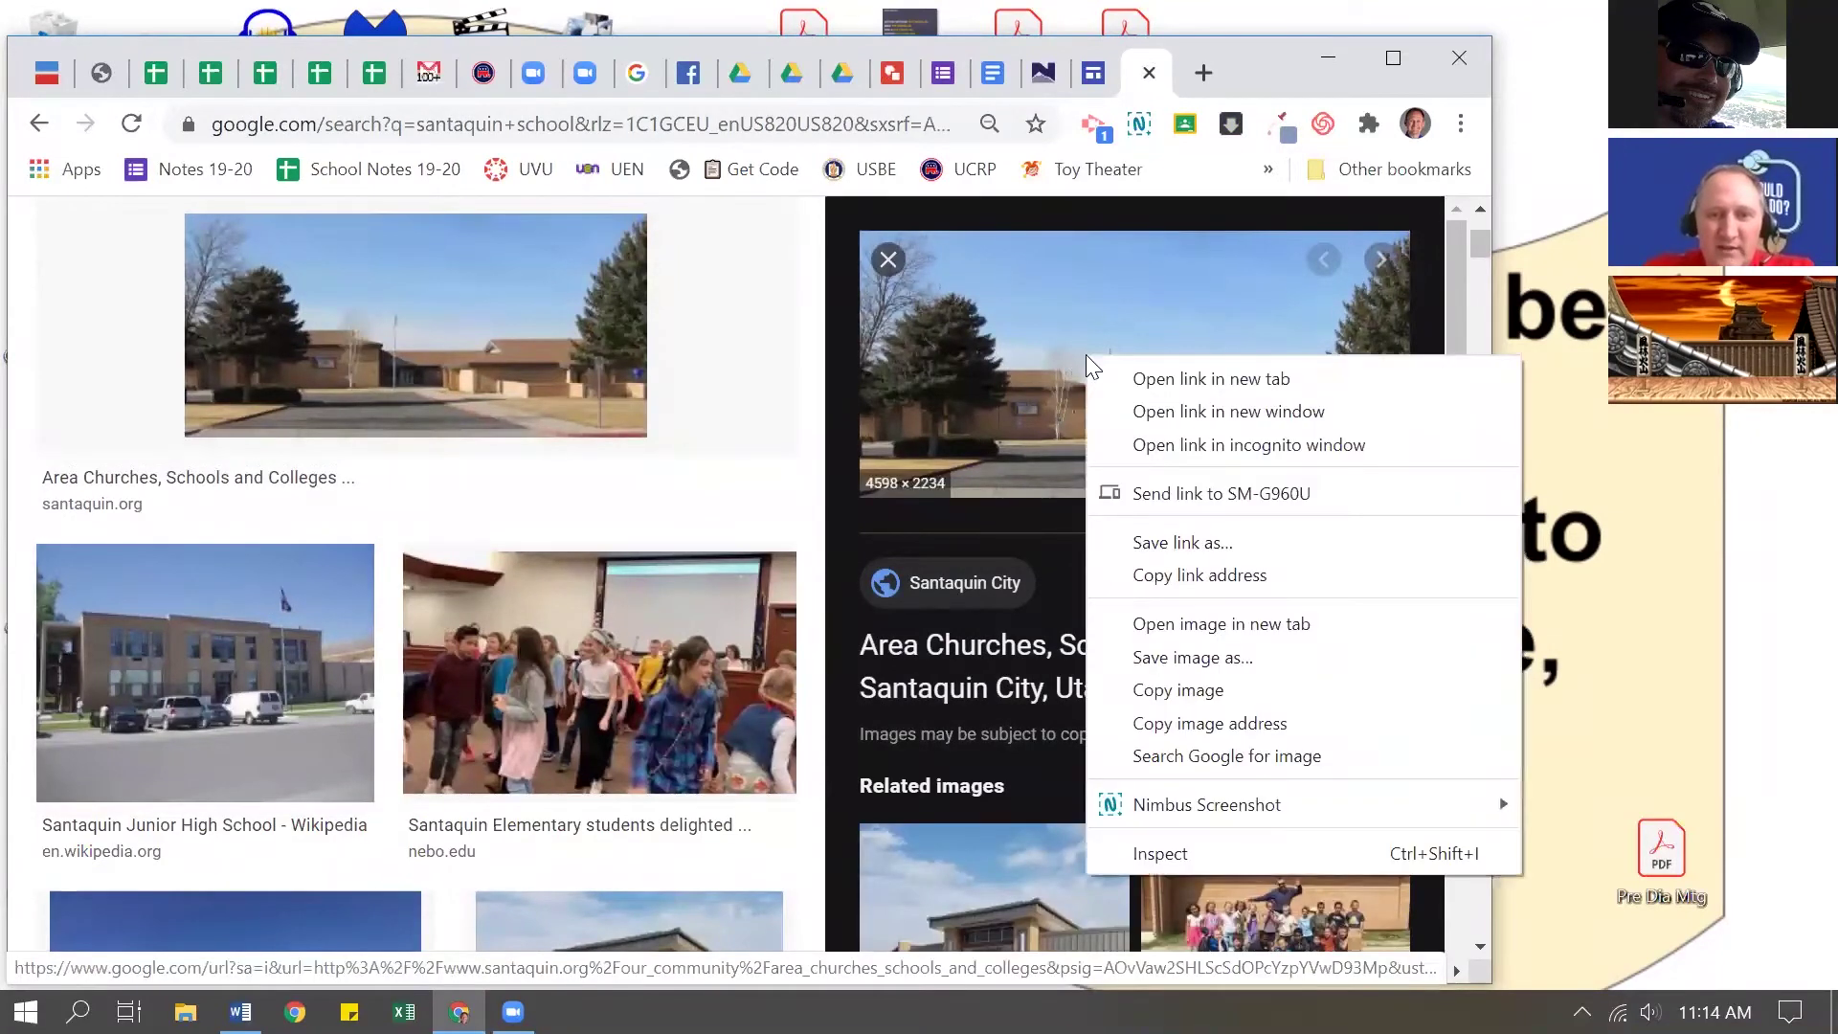
pyautogui.click(1200, 693)
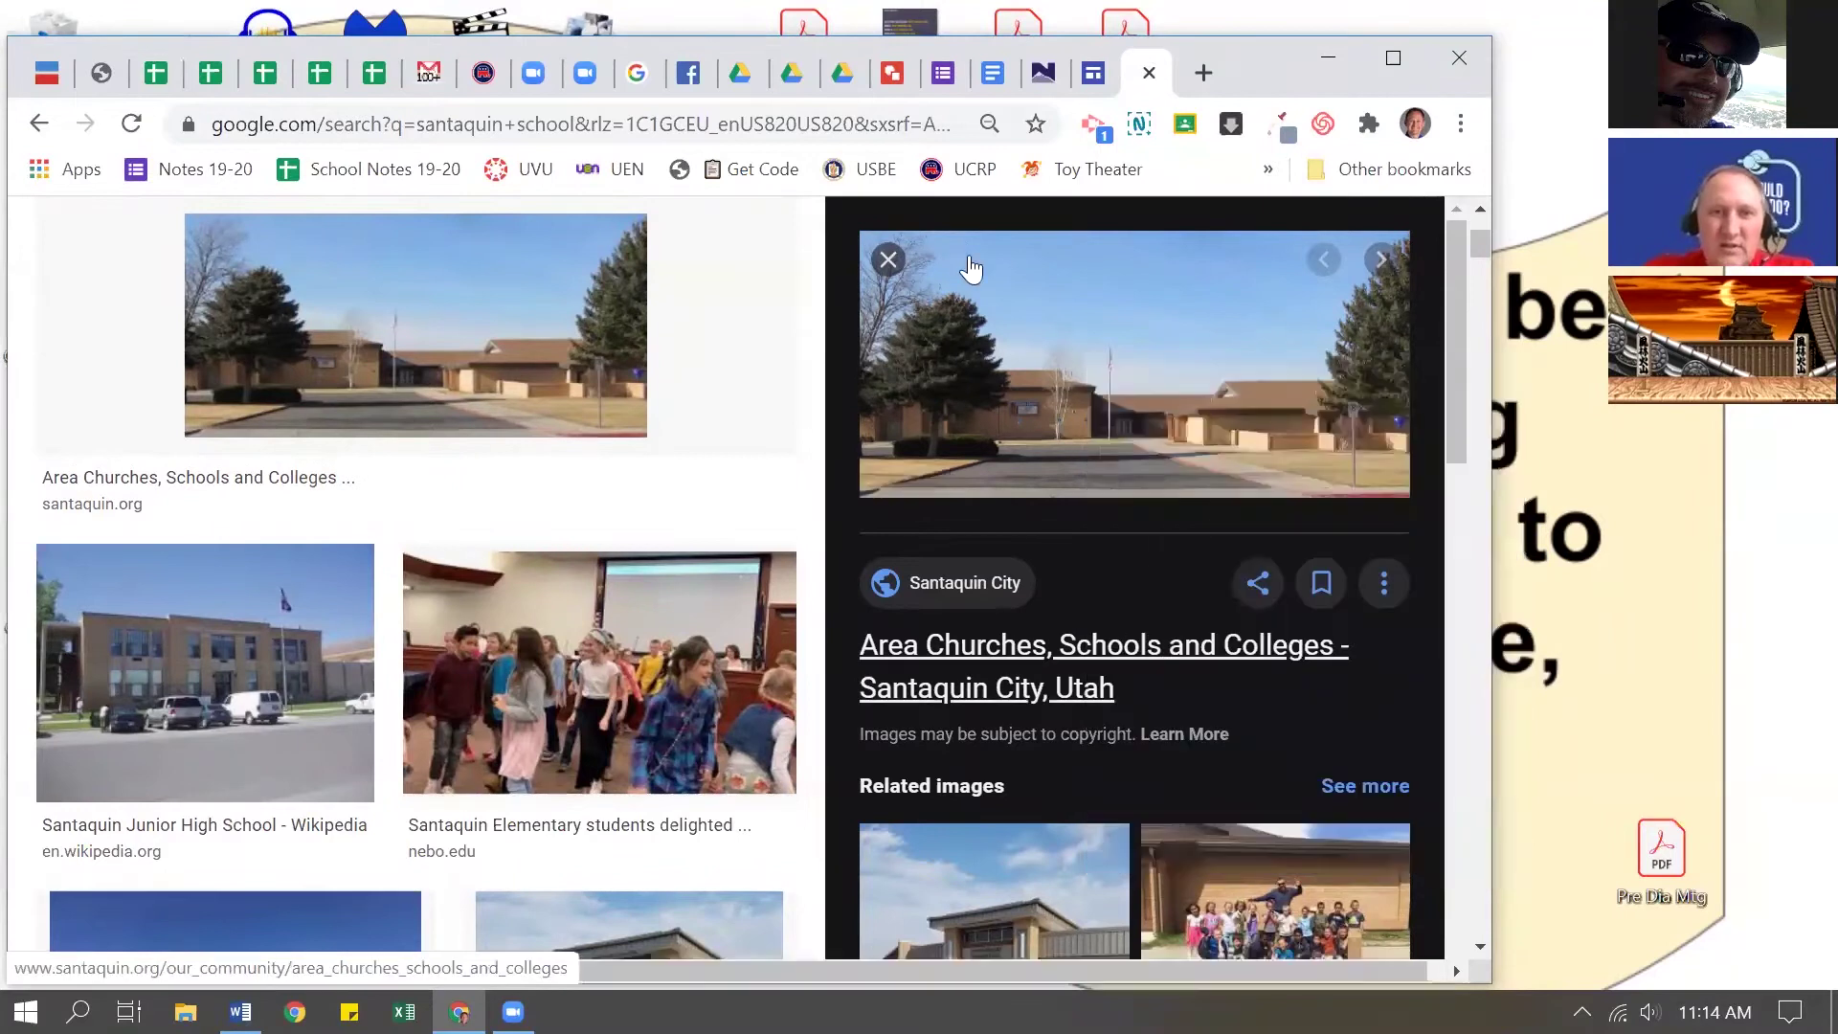
# Step: Return to the Mr. Cat drawing and paste the copied school photo onto the blank canvas
pyautogui.click(892, 73)
pyautogui.click(248, 252)
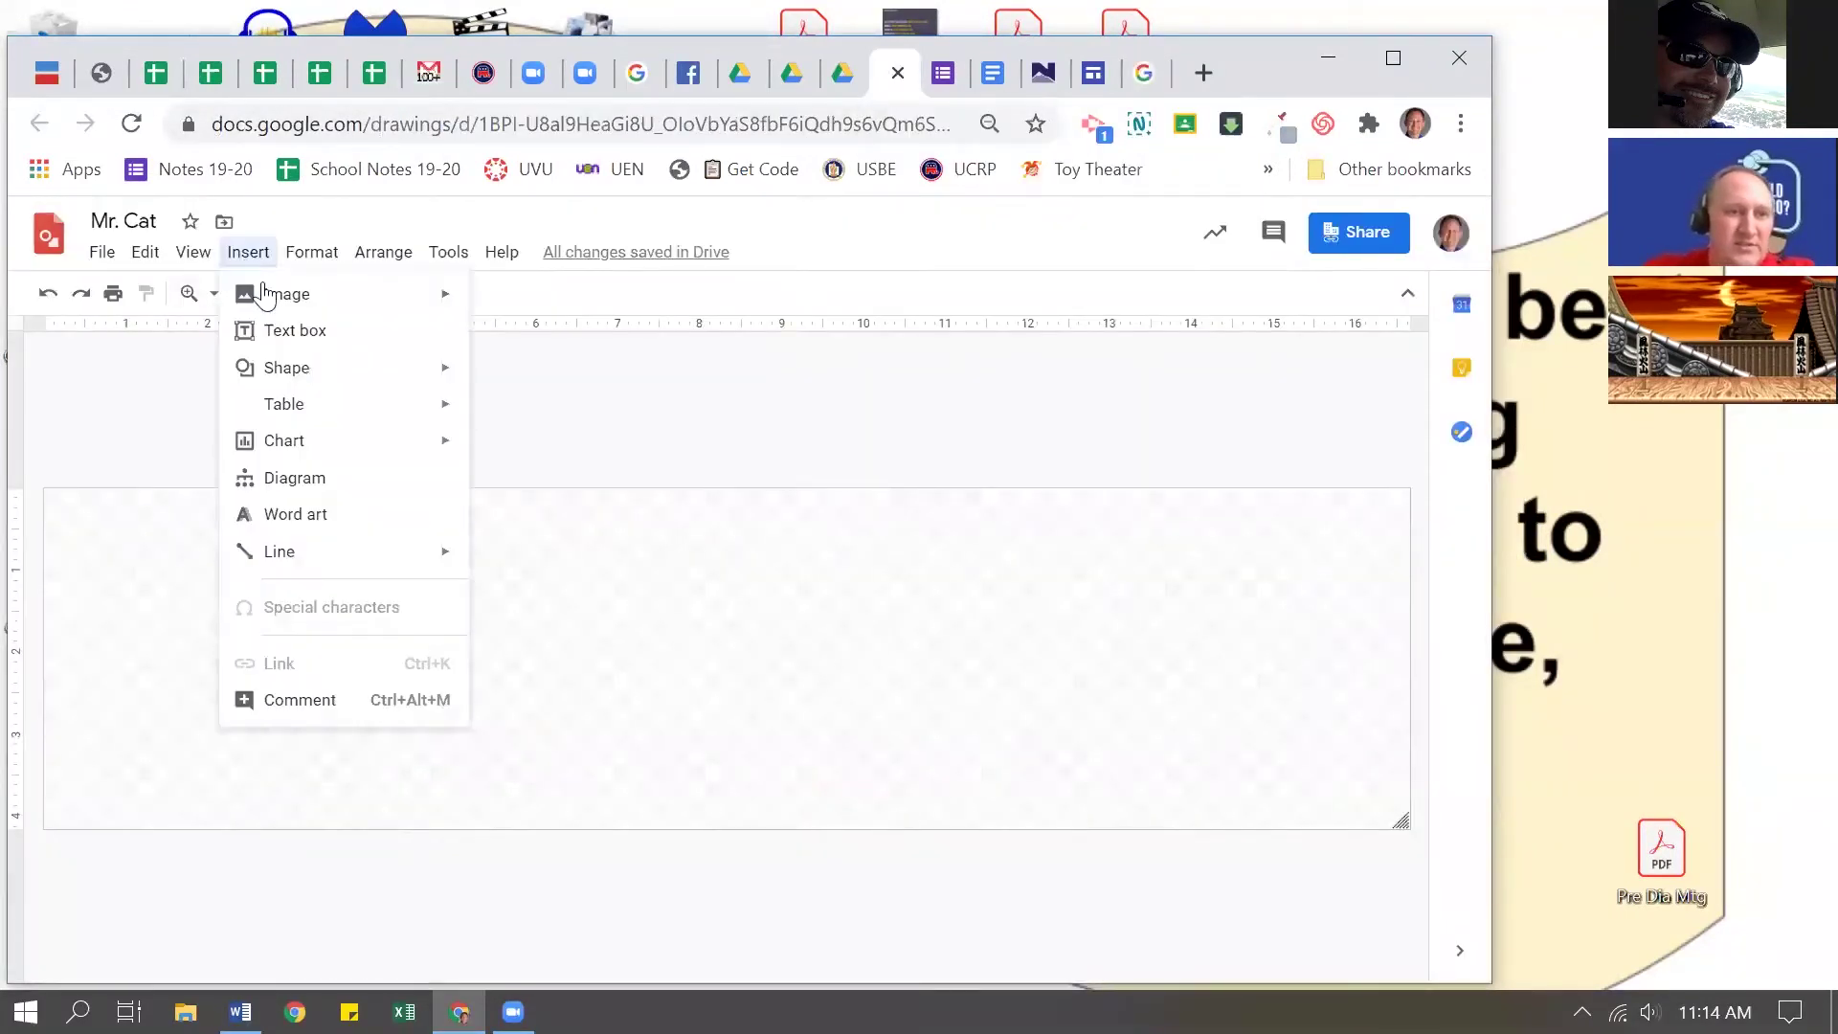
pyautogui.moveTo(335, 304)
pyautogui.rightClick(708, 667)
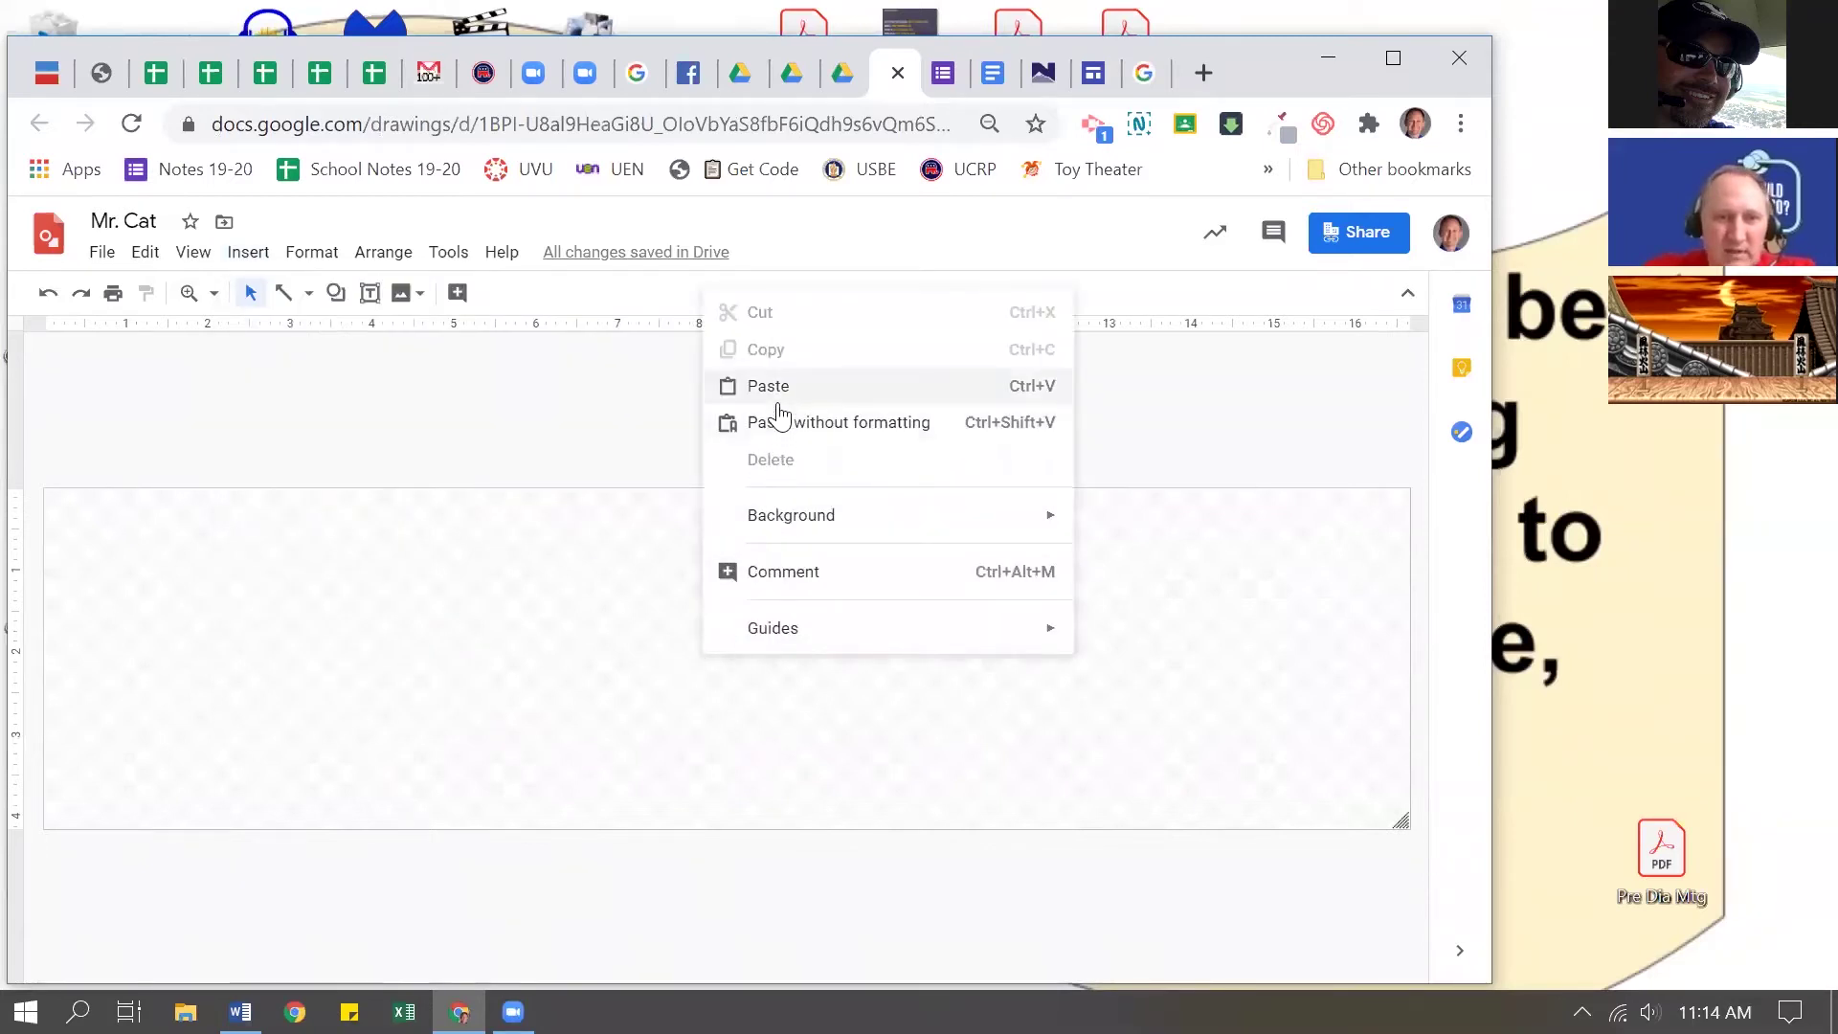
pyautogui.click(780, 756)
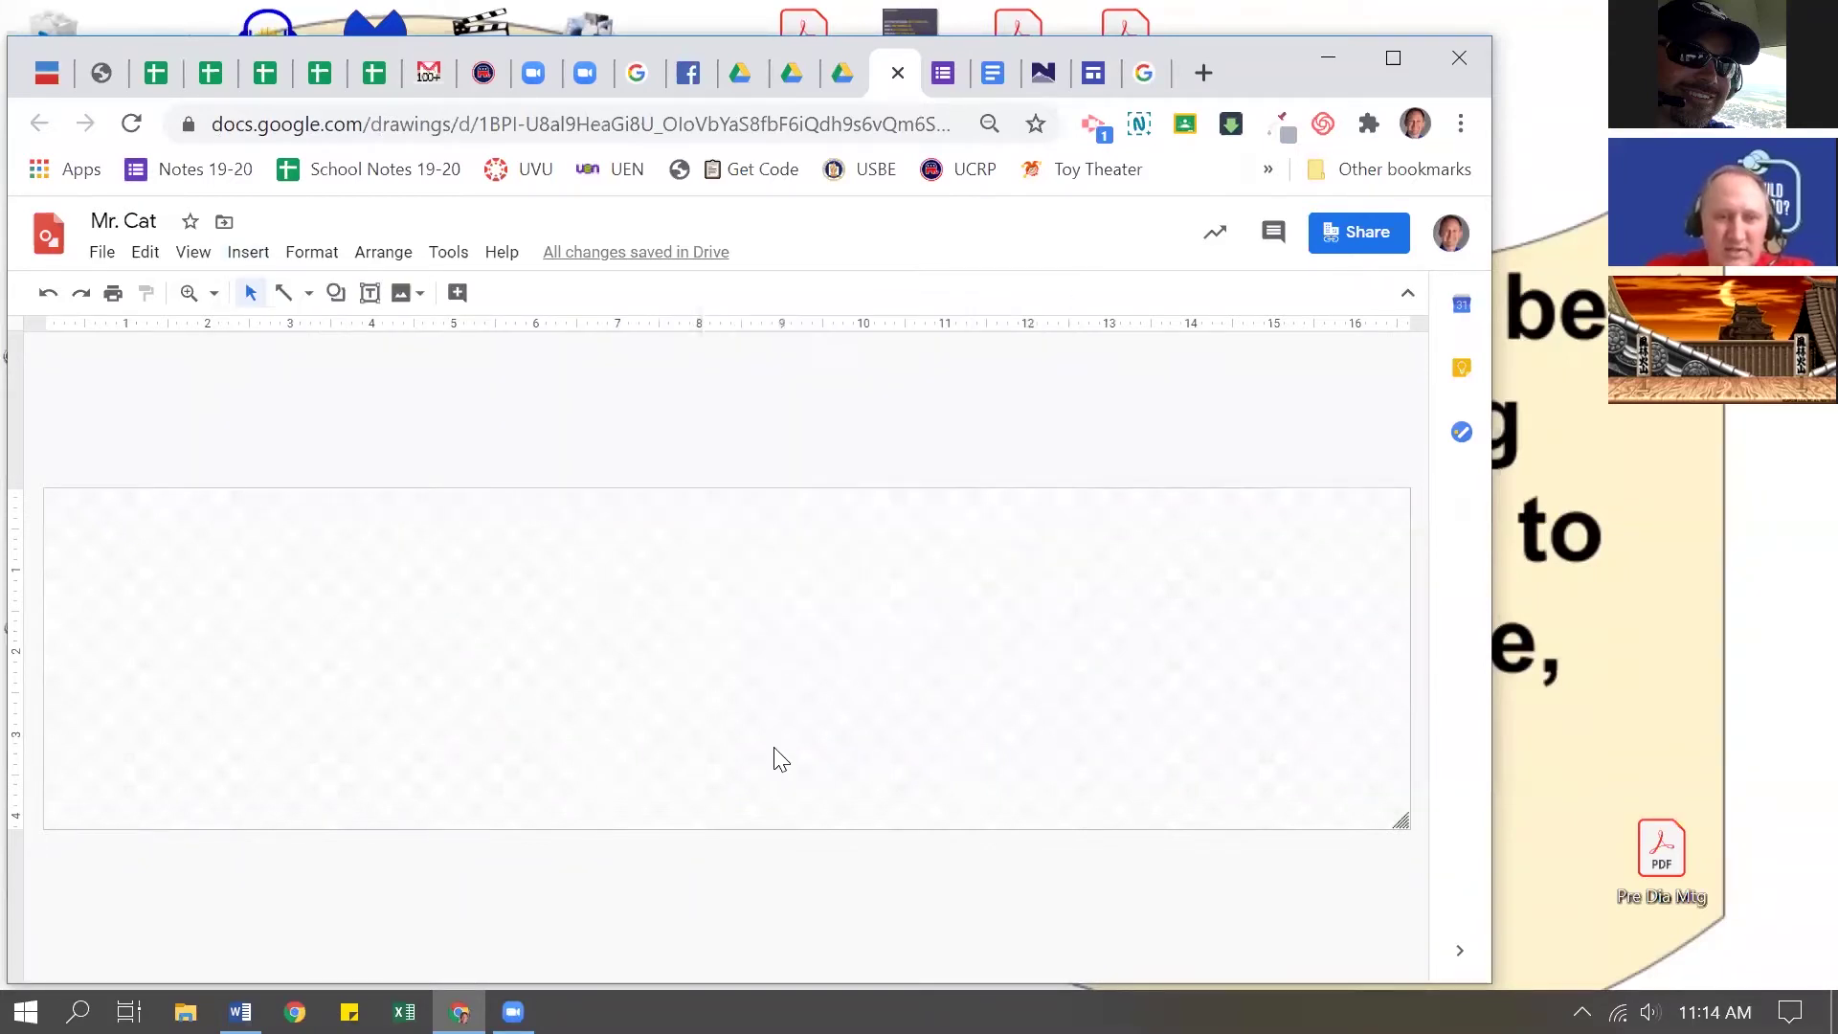
pyautogui.hotkey('ctrl', 'v')
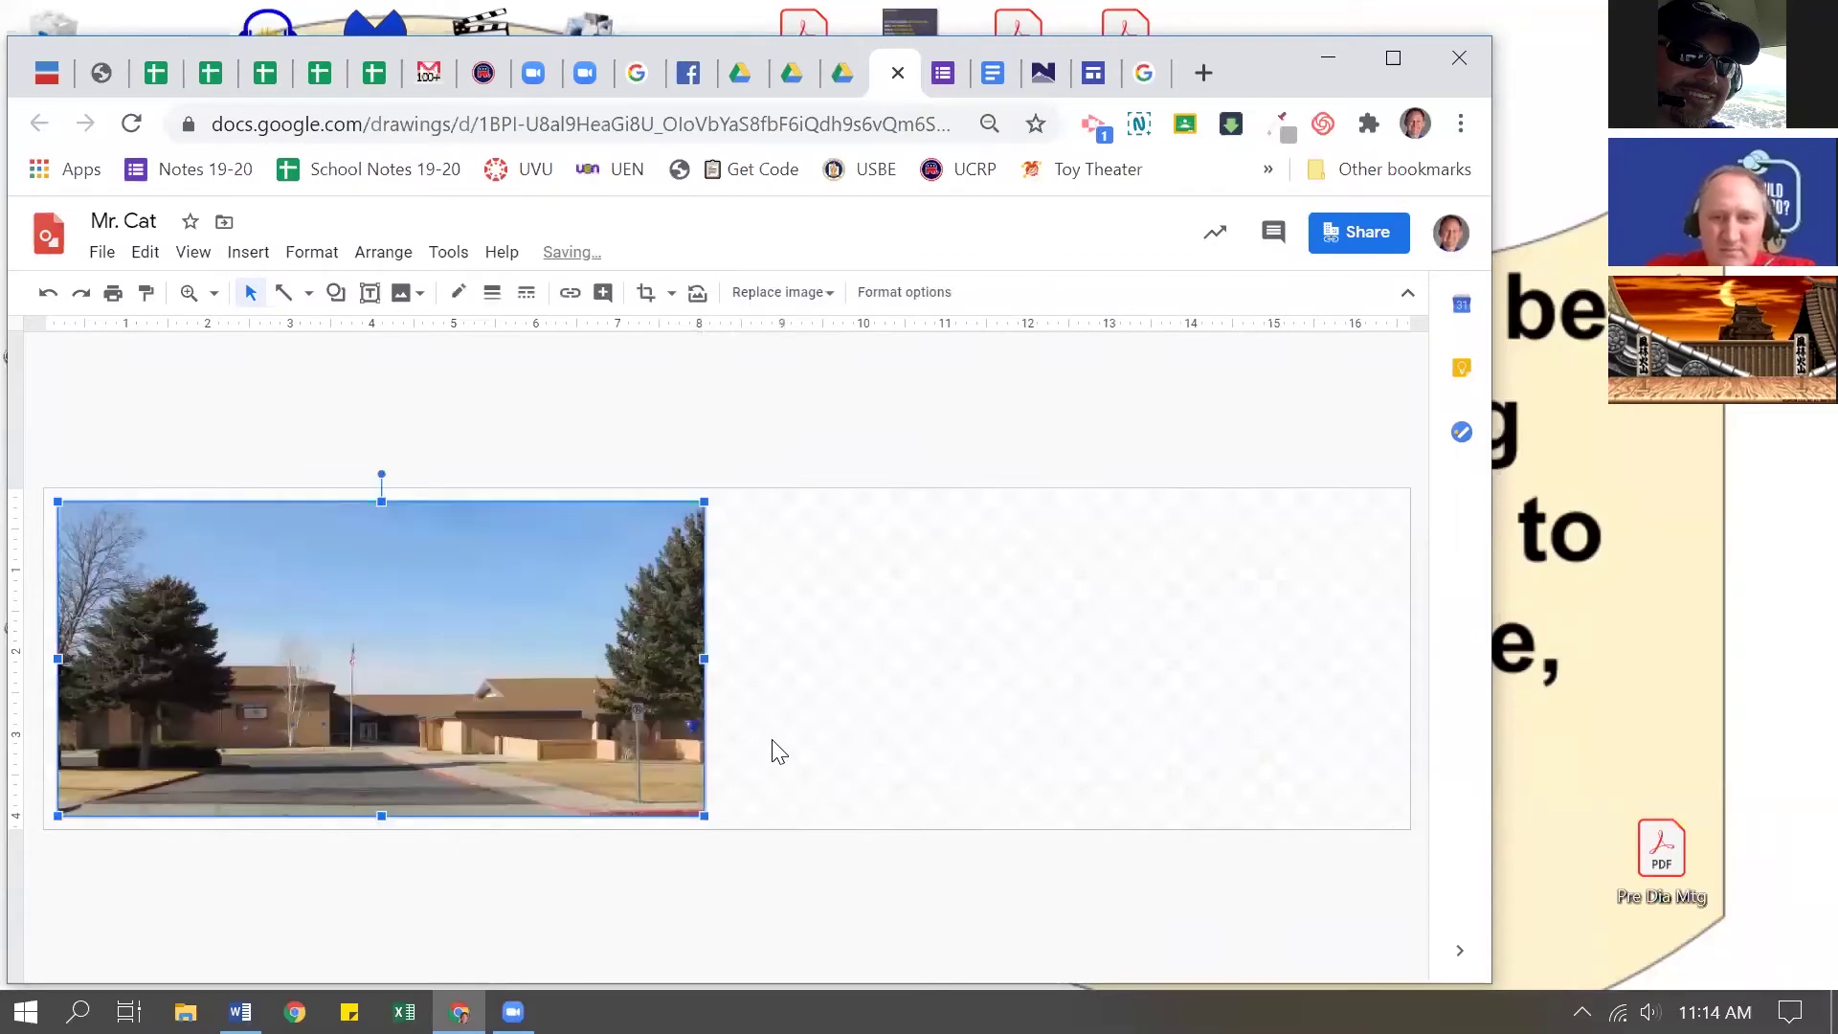
# Step: Enlarge the school photo to the full height of the canvas and place it near the middle of the header
pyautogui.moveTo(410, 647); pyautogui.dragTo(730, 634)
pyautogui.moveTo(376, 802); pyautogui.dragTo(345, 828)
pyautogui.moveTo(516, 697); pyautogui.dragTo(593, 706)
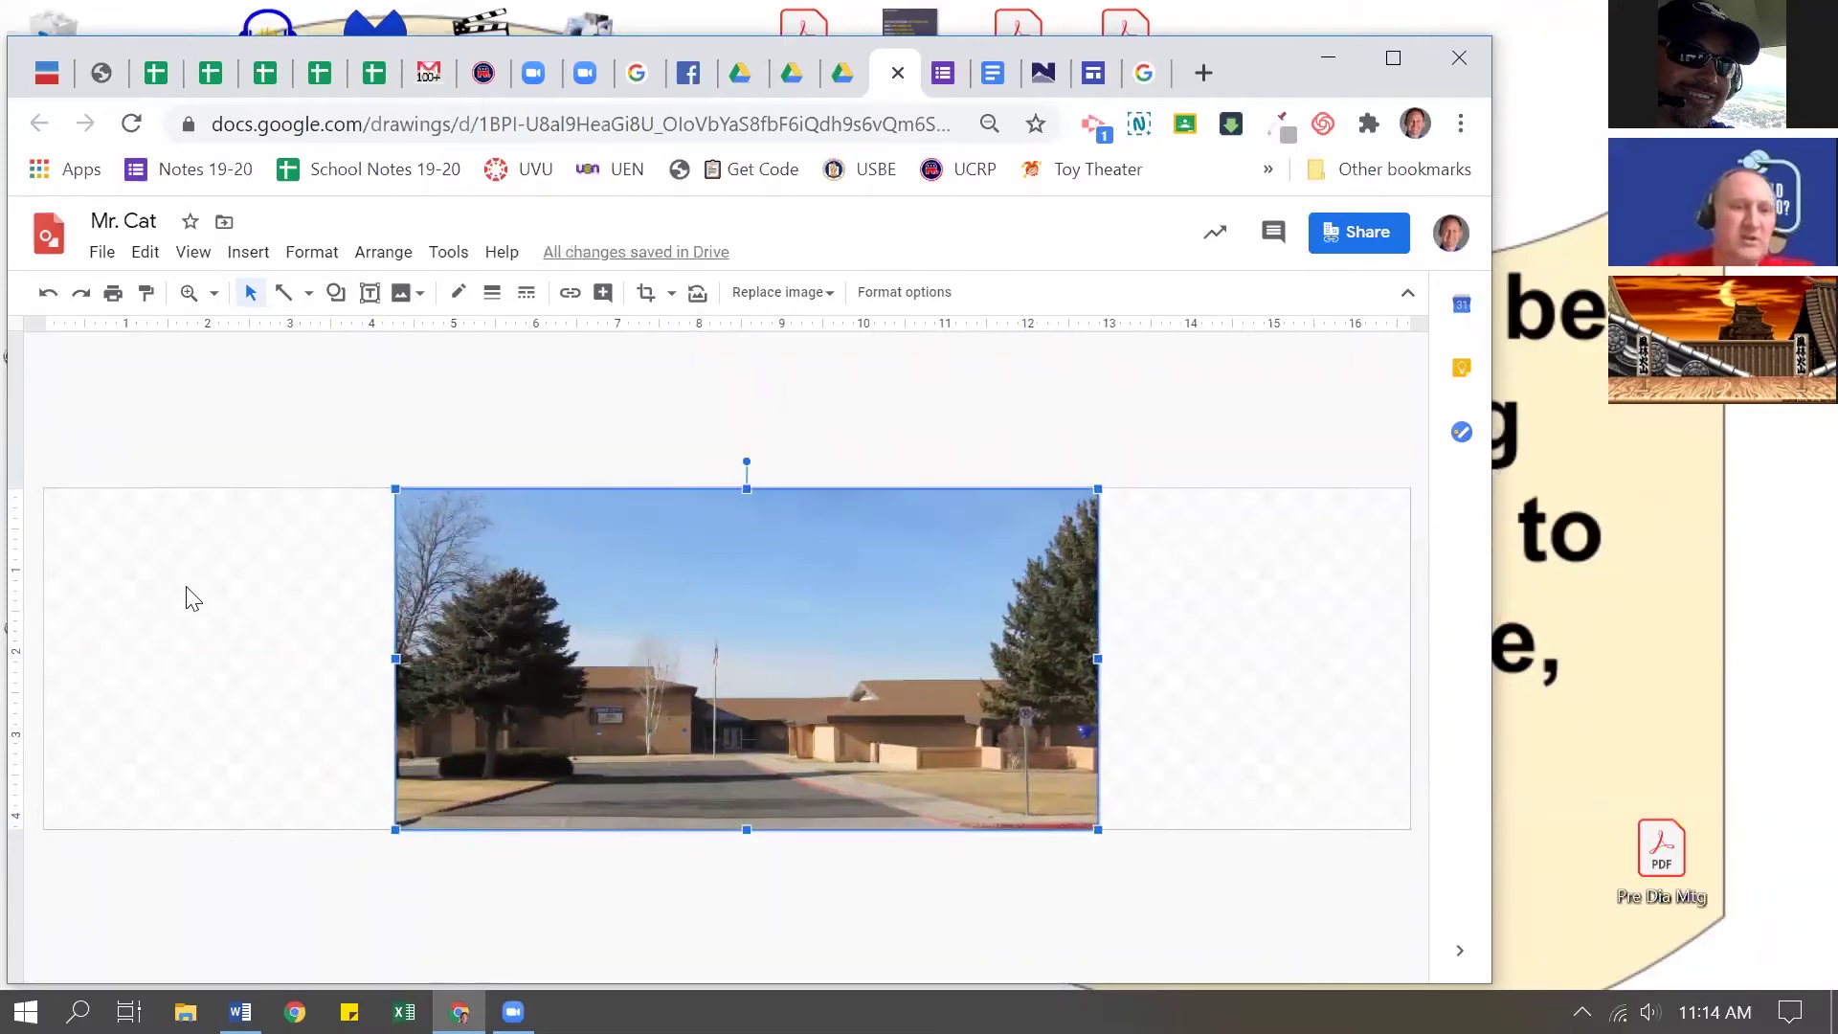
# Step: Return to the "santaquin school" image results, close the photo preview and look through the results for another suitable picture
pyautogui.click(1146, 73)
pyautogui.click(888, 260)
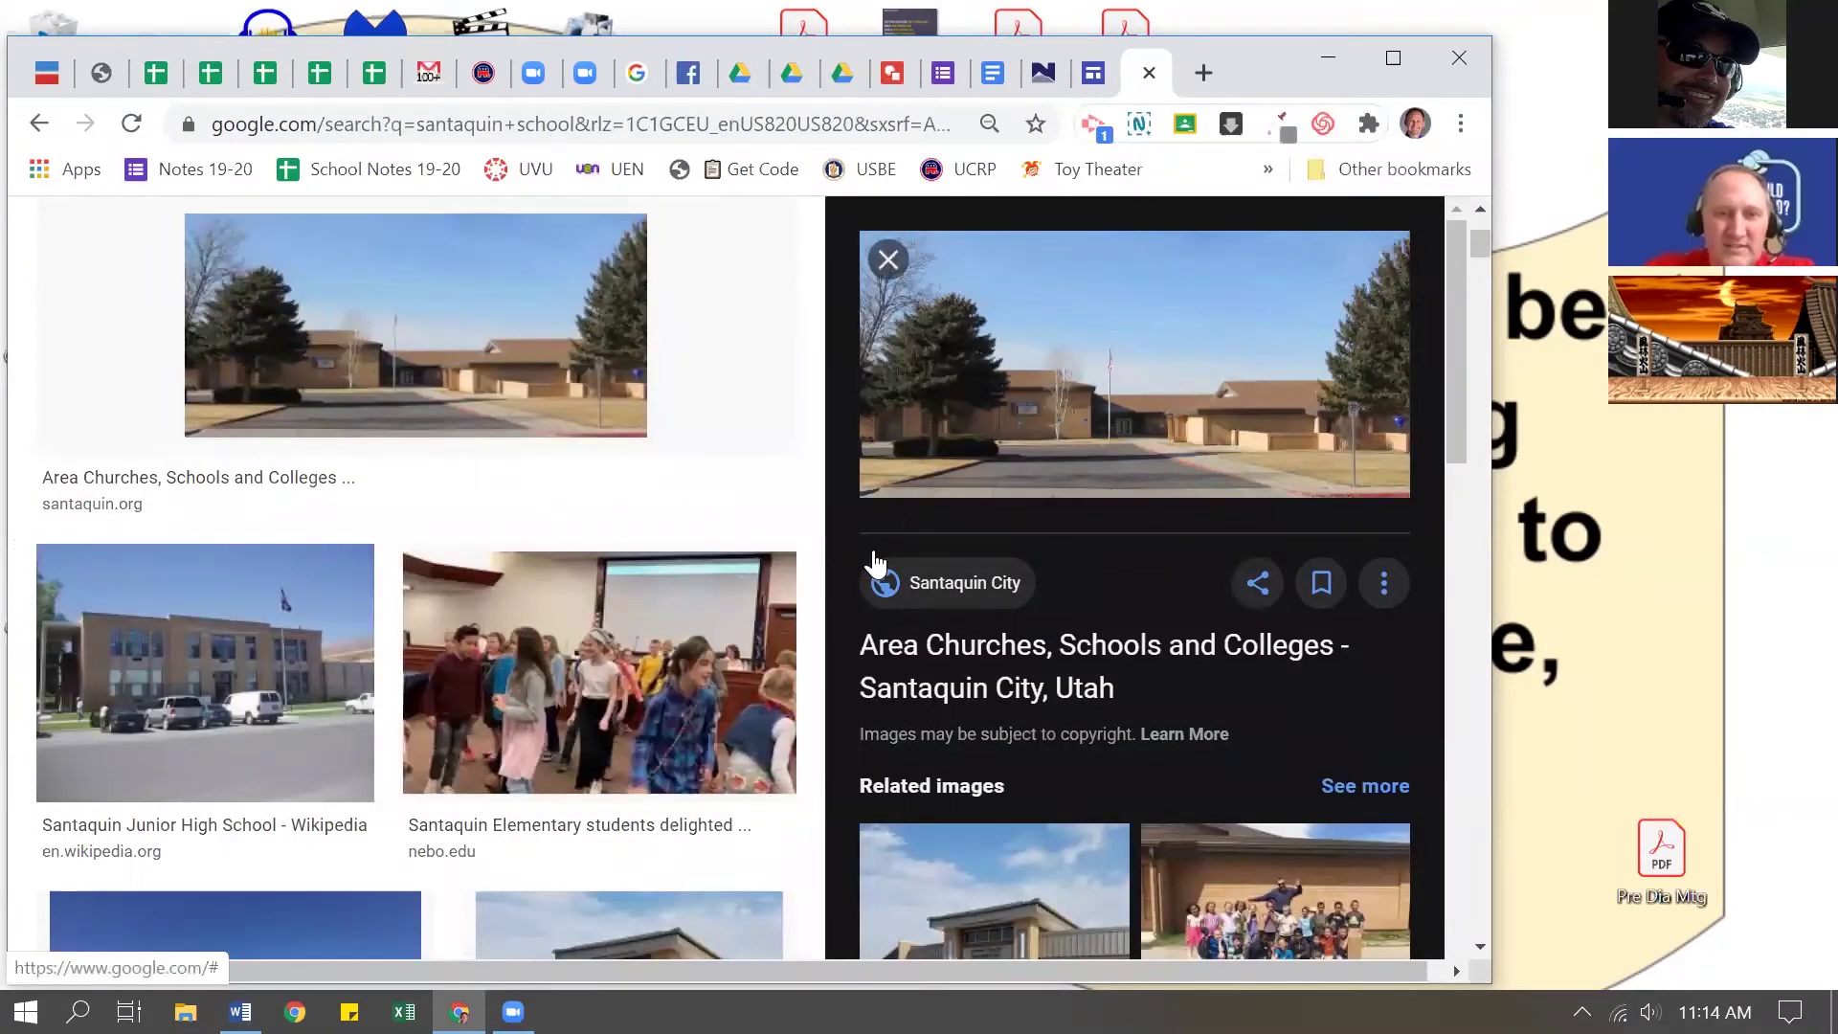
pyautogui.scroll(-3, 555, 623)
pyautogui.scroll(-10, 555, 623)
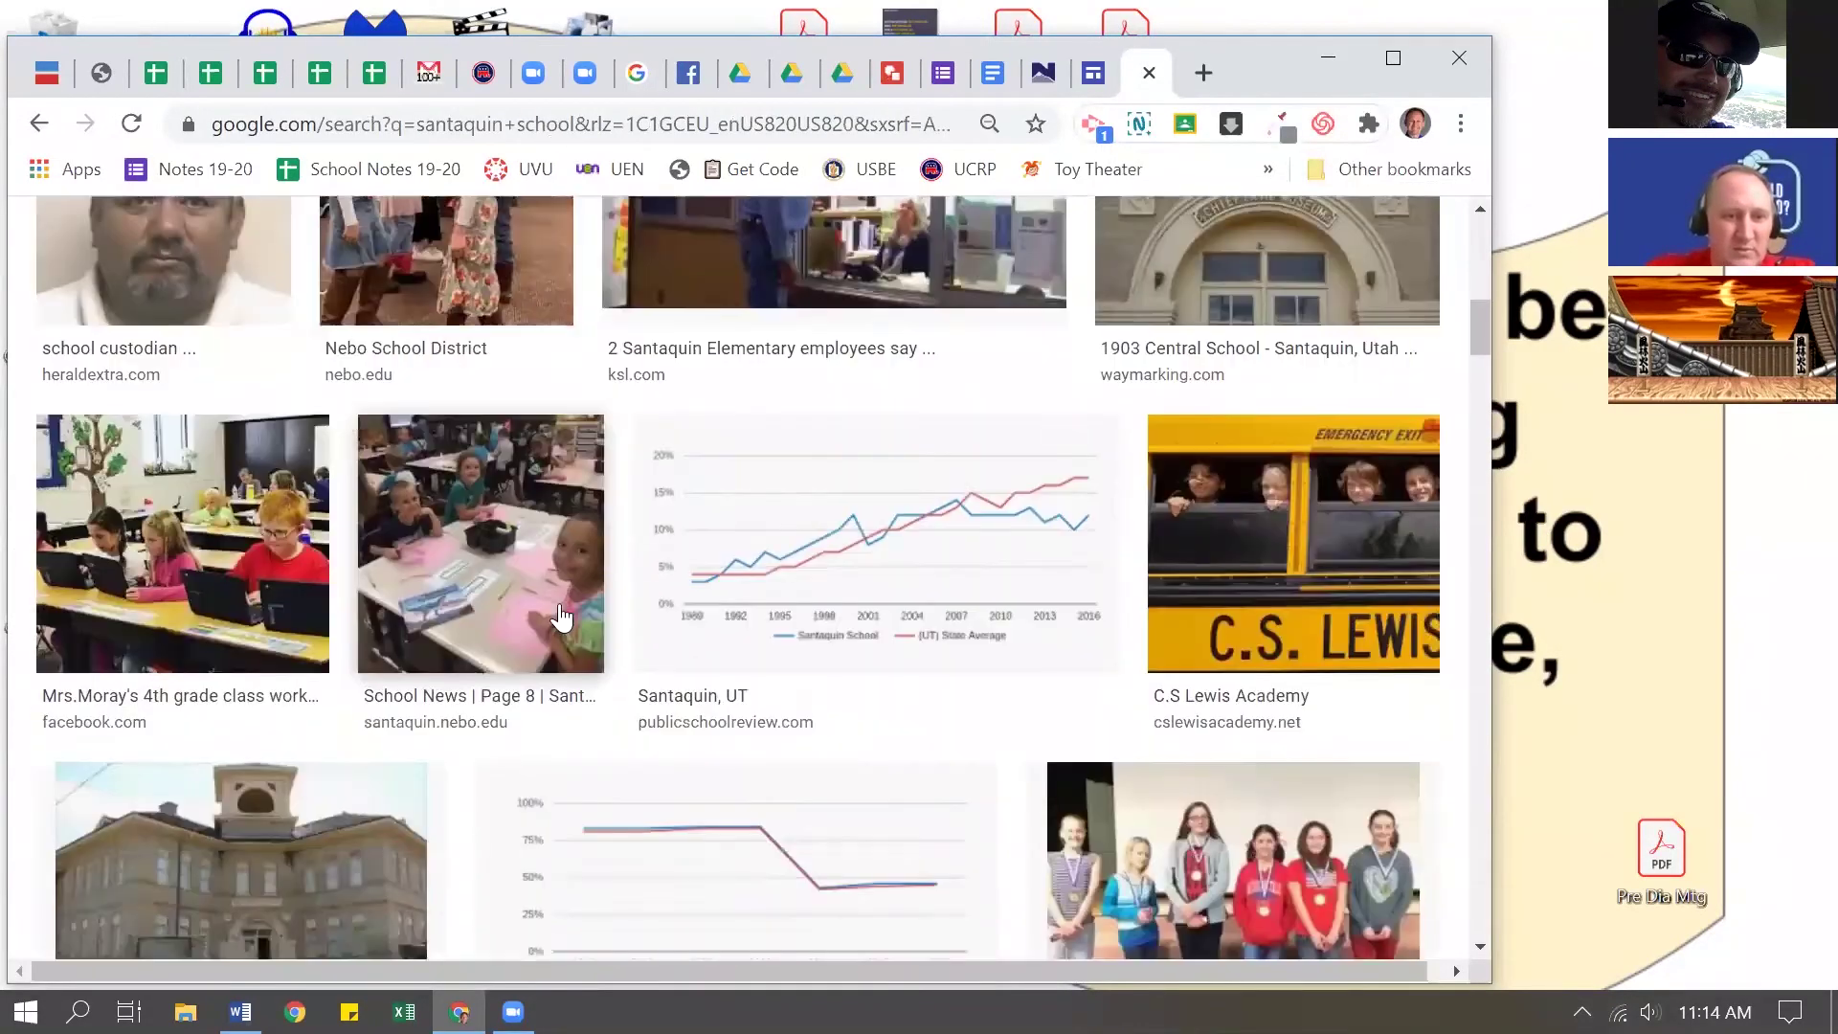
pyautogui.scroll(-10, 561, 613)
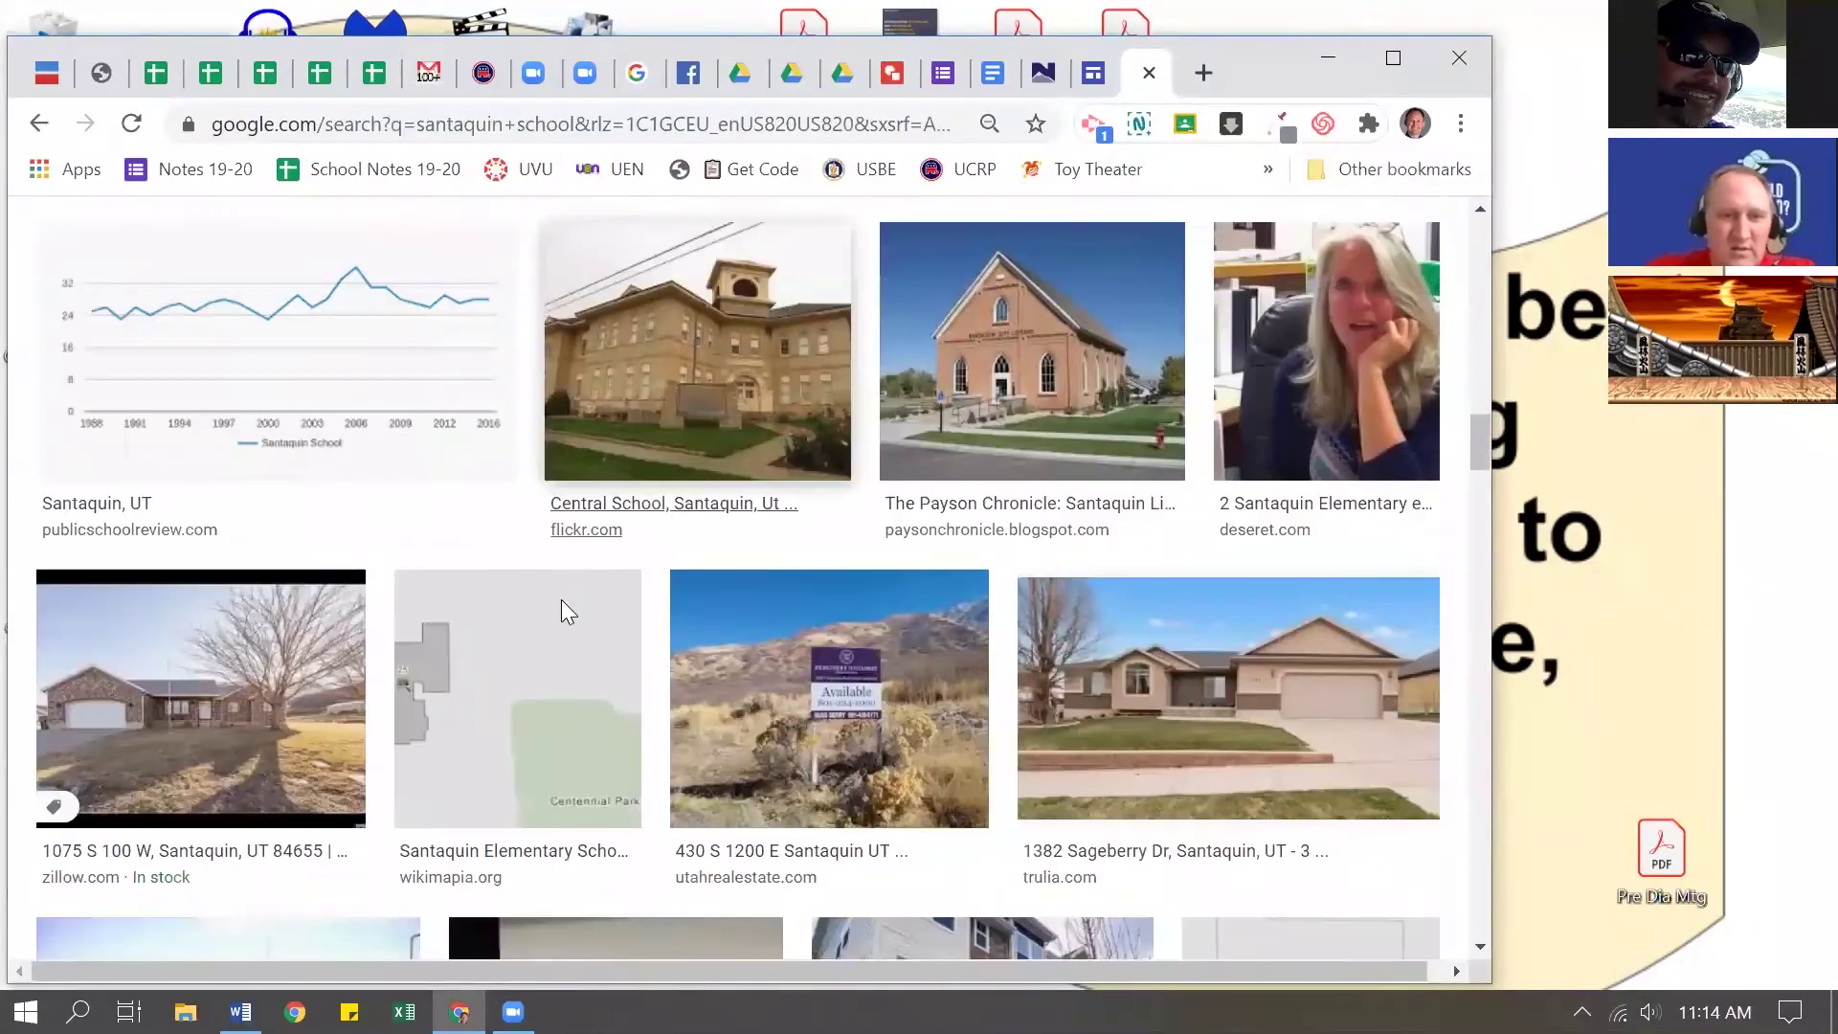
pyautogui.scroll(-12, 562, 613)
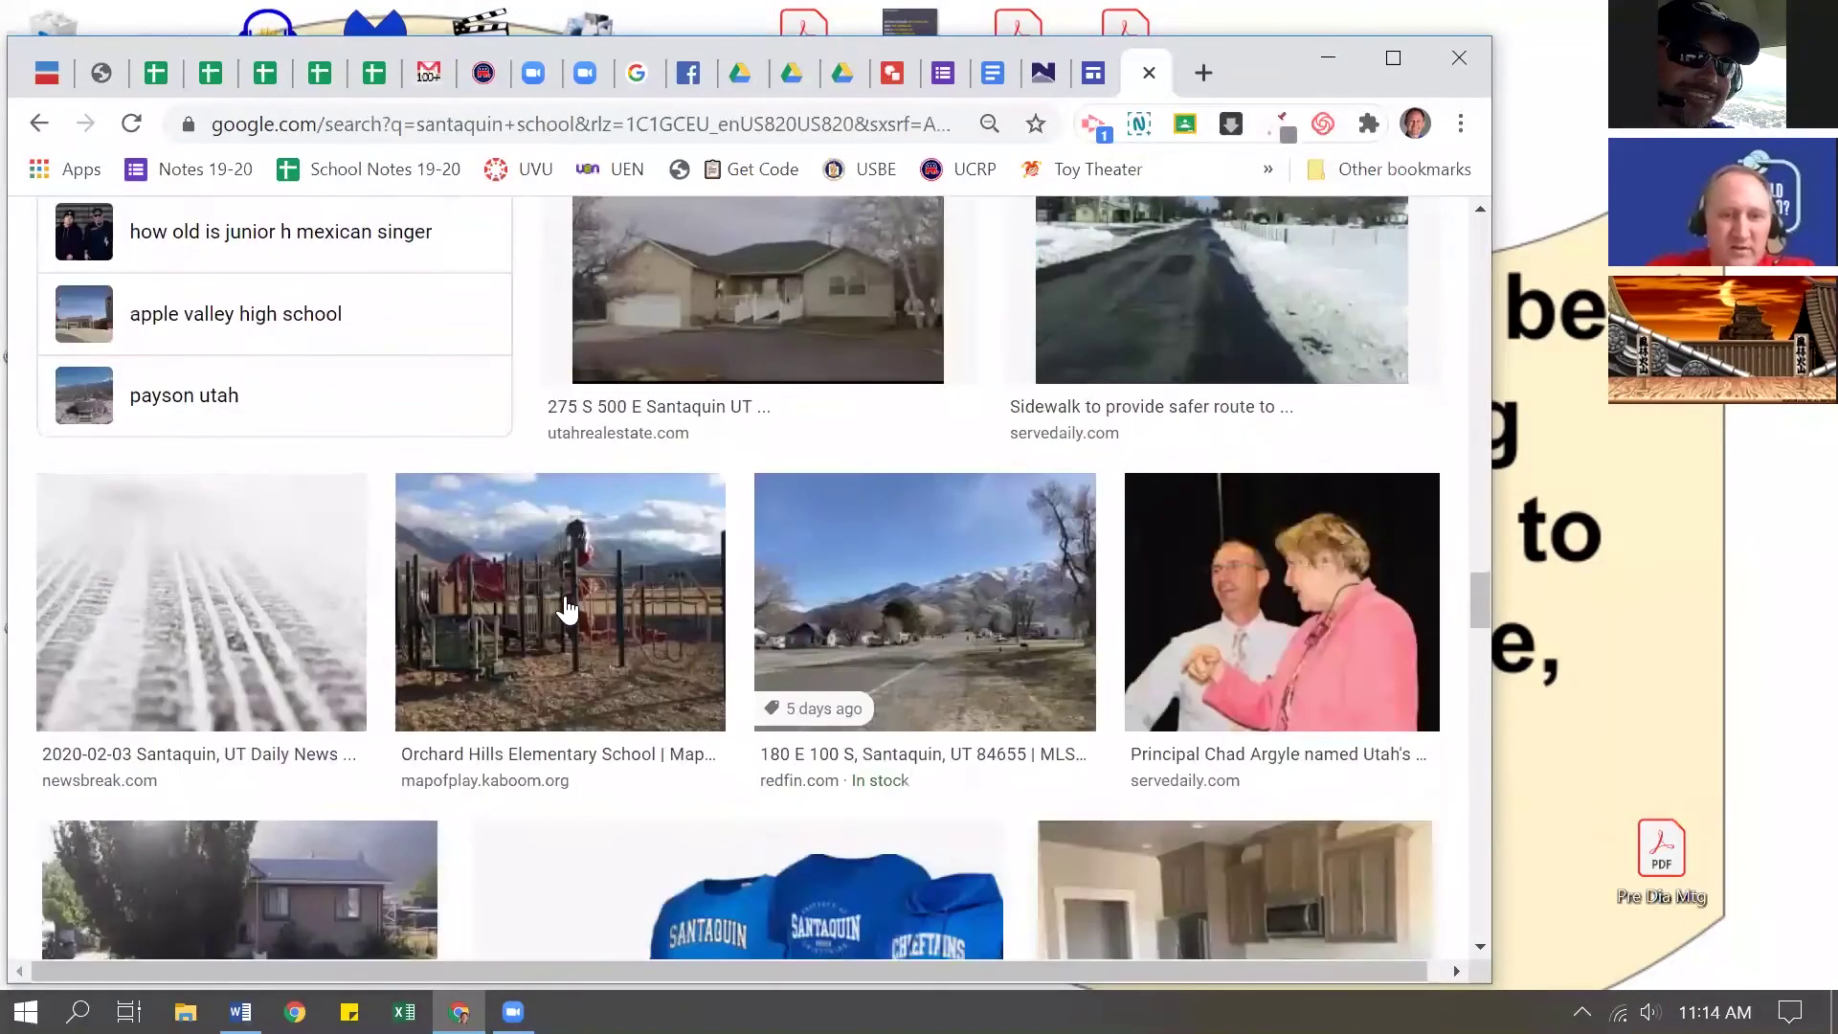
pyautogui.scroll(12, 204, 428)
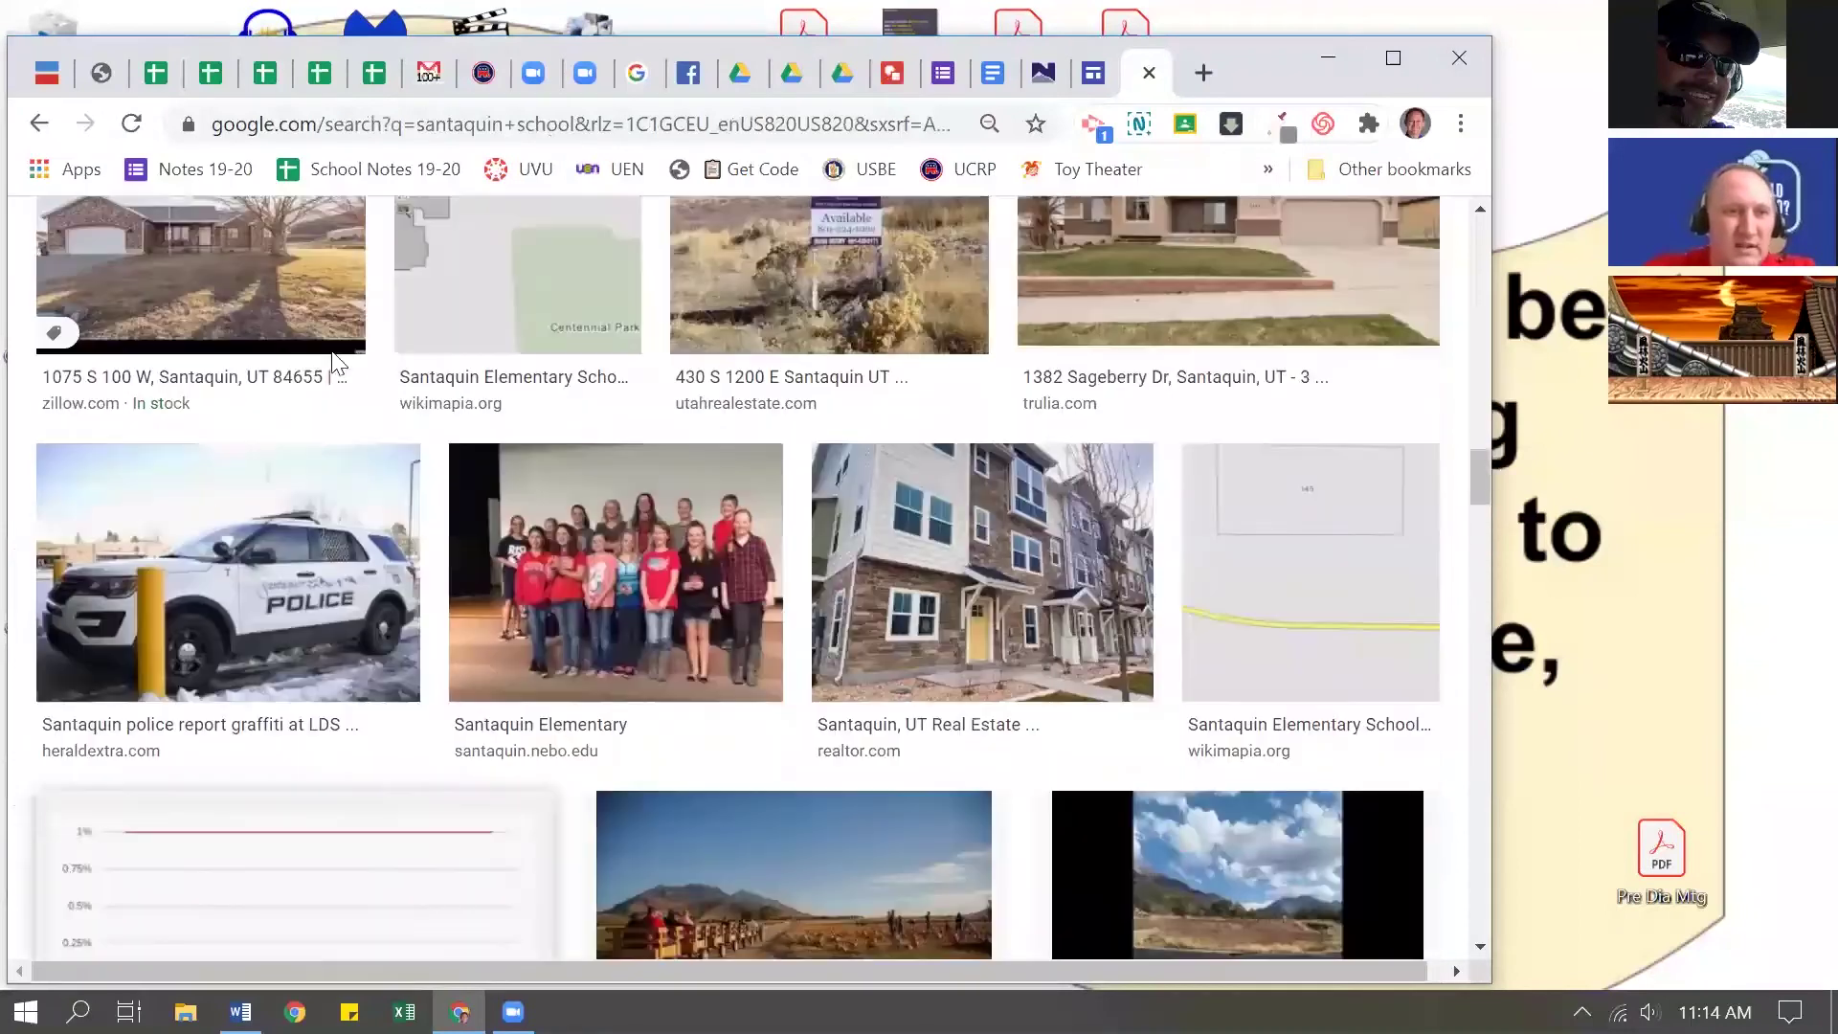
# Step: Change the image search to "santaquin school logo"
pyautogui.scroll(5, 463, 381)
pyautogui.write('logo')
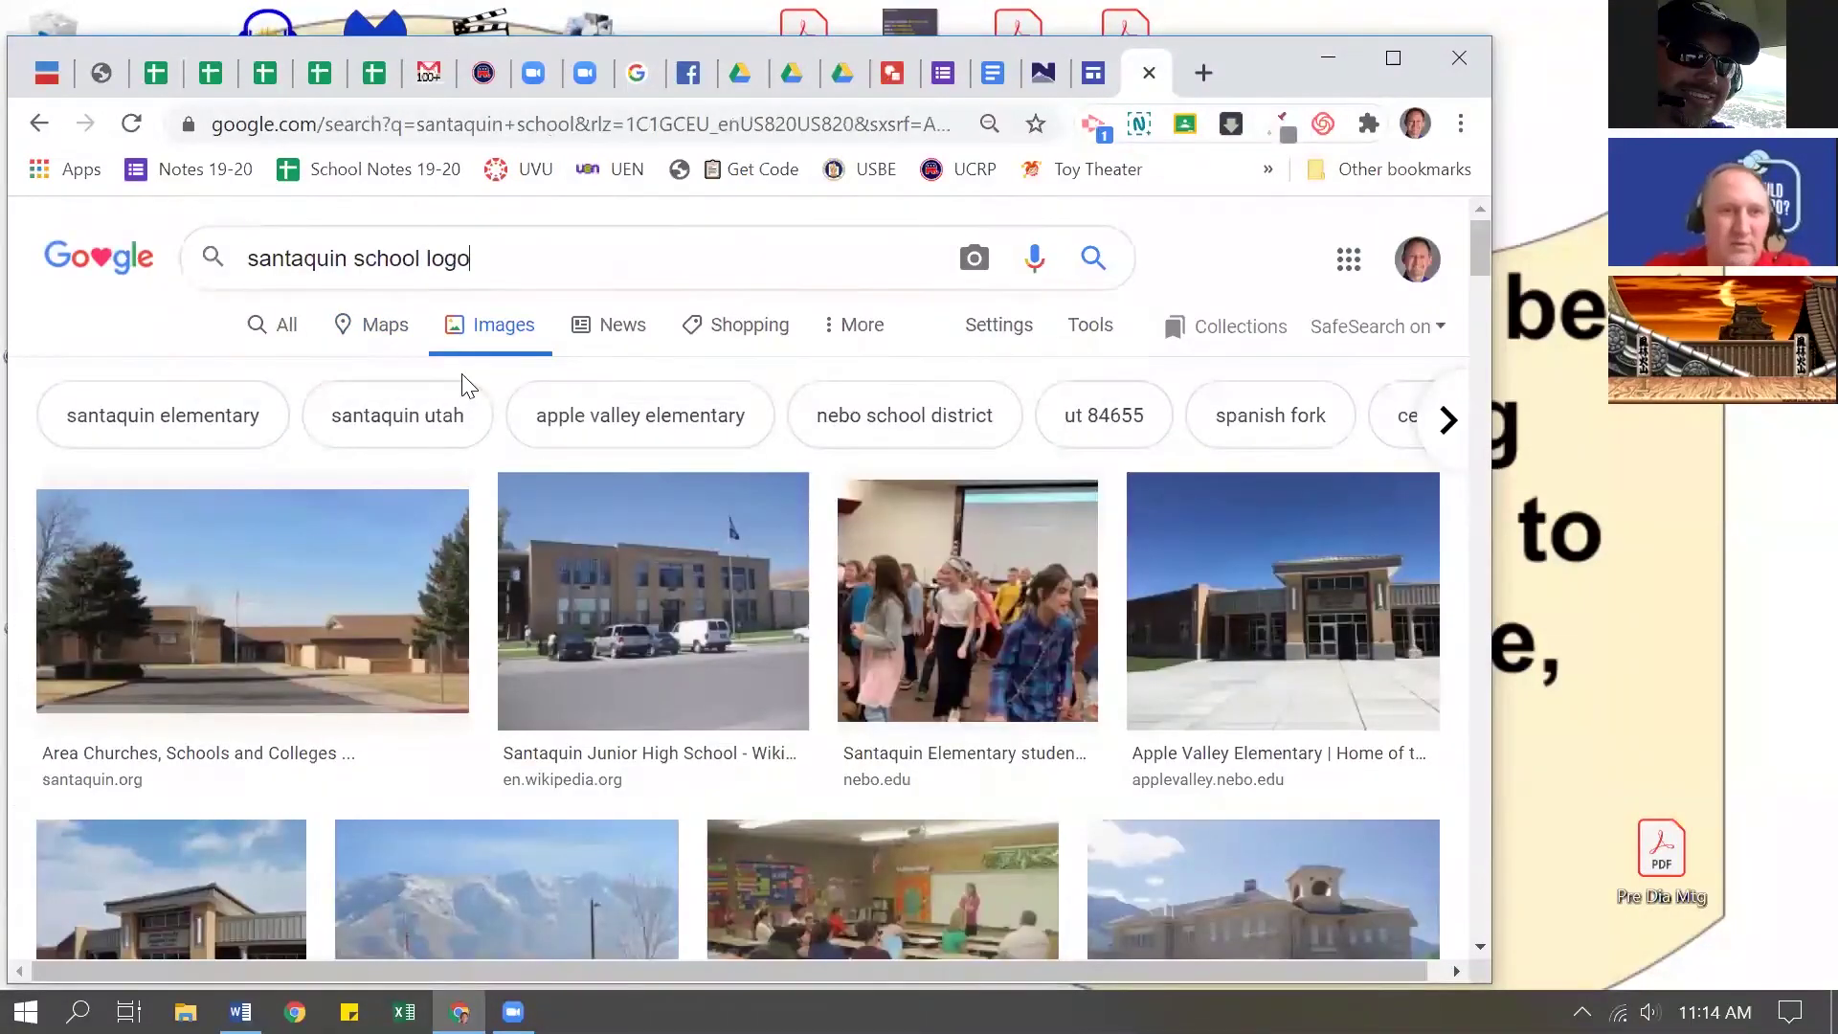
pyautogui.press('Return')
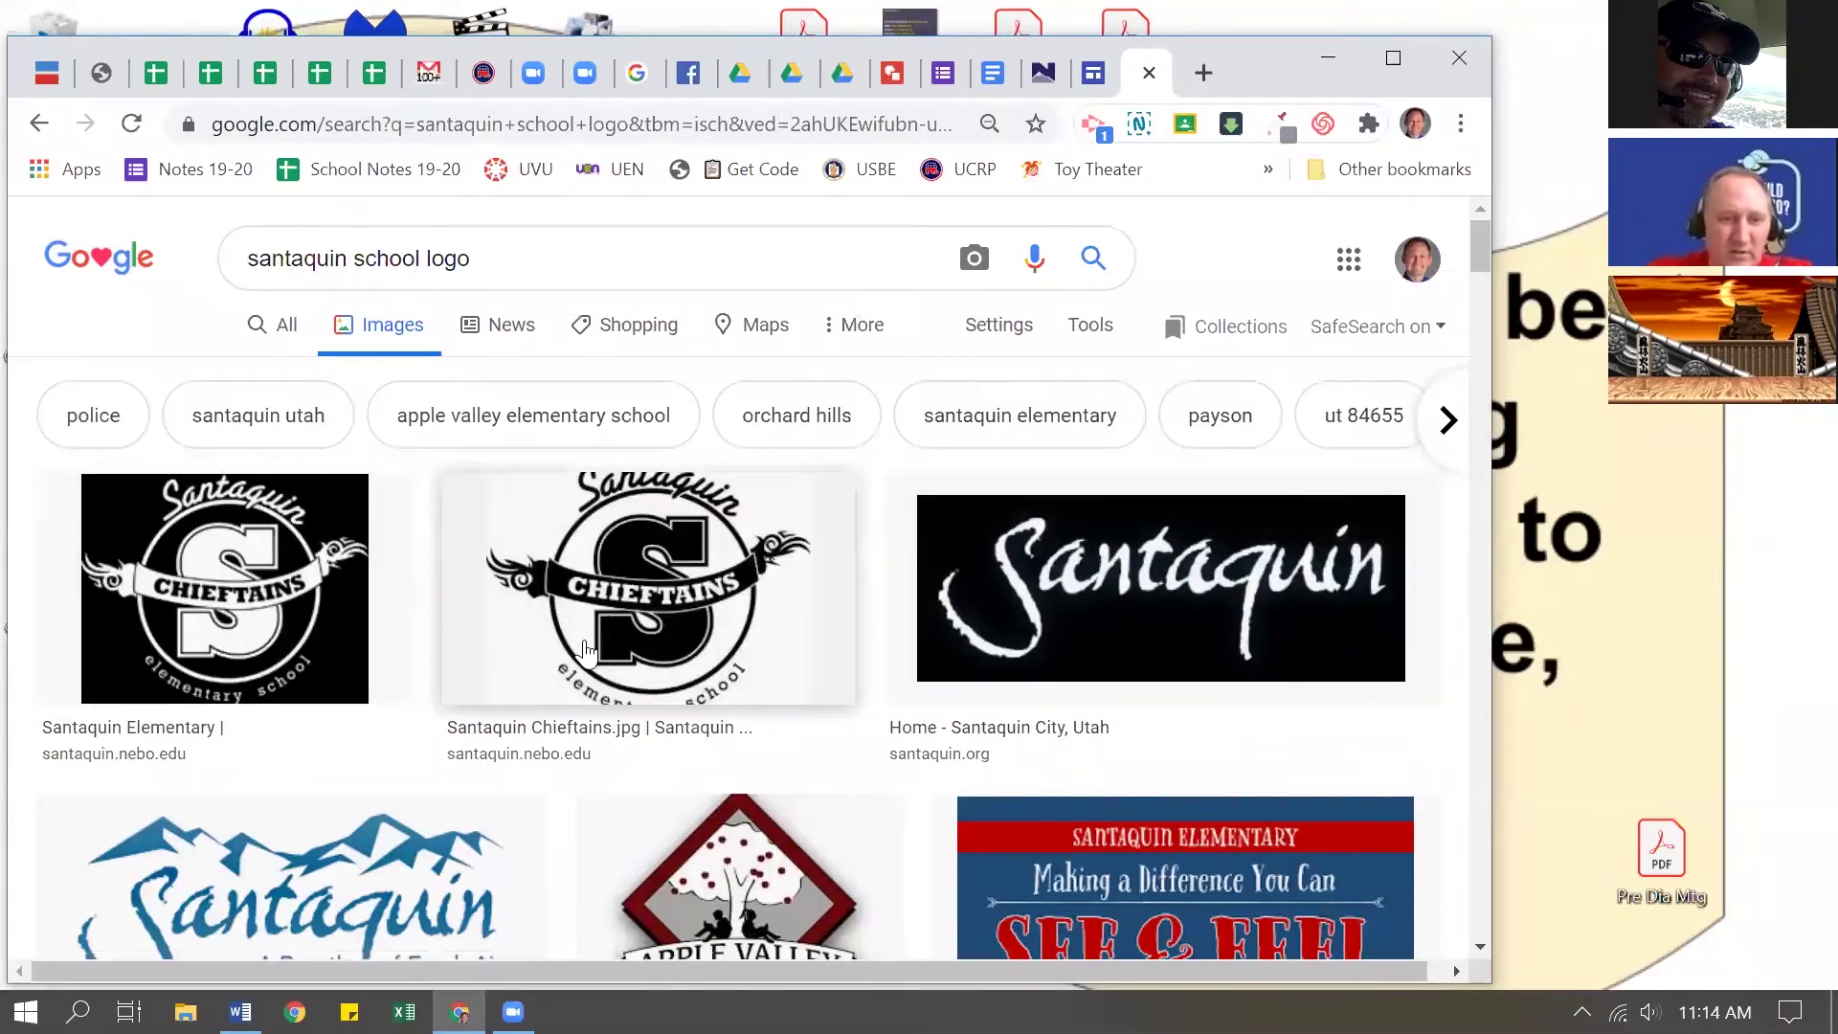
# Step: Look through the logo results, open the oval Nebo School District logo from santaquin.nebo.edu and copy the image
pyautogui.scroll(-6, 585, 636)
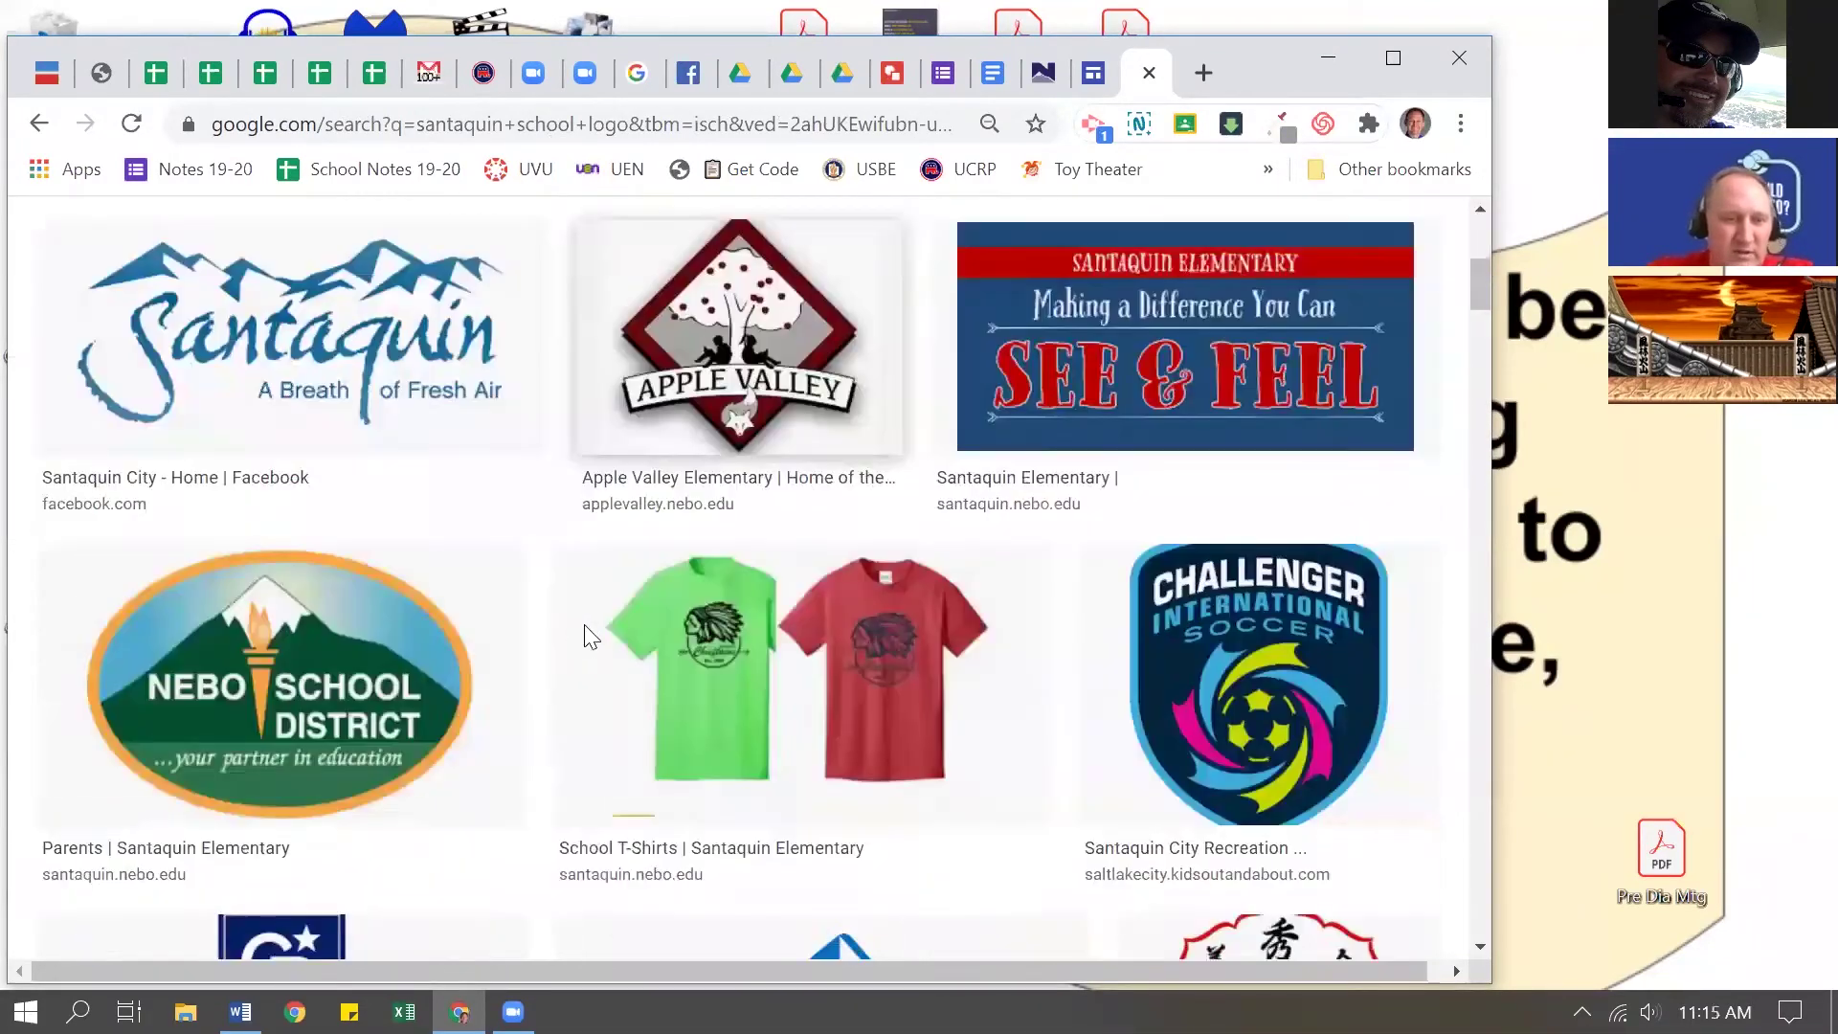
pyautogui.scroll(-10, 586, 635)
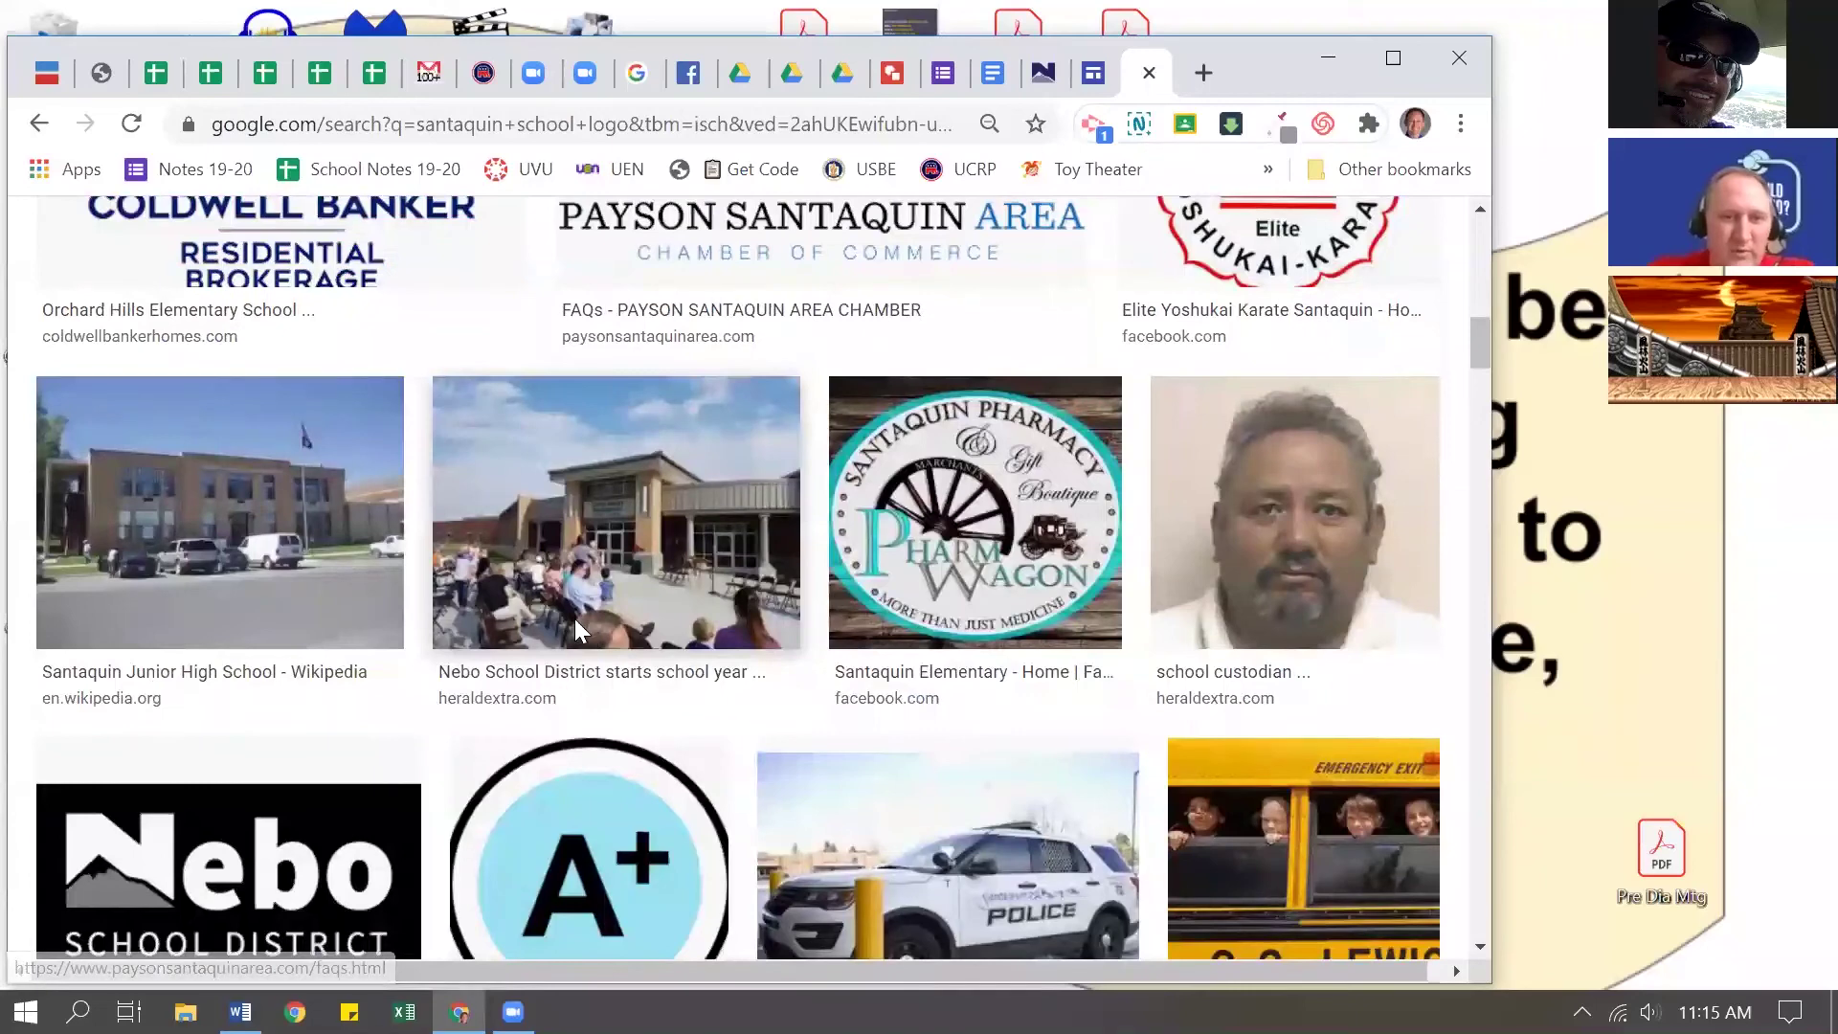
pyautogui.scroll(-15, 577, 628)
pyautogui.scroll(15, 469, 649)
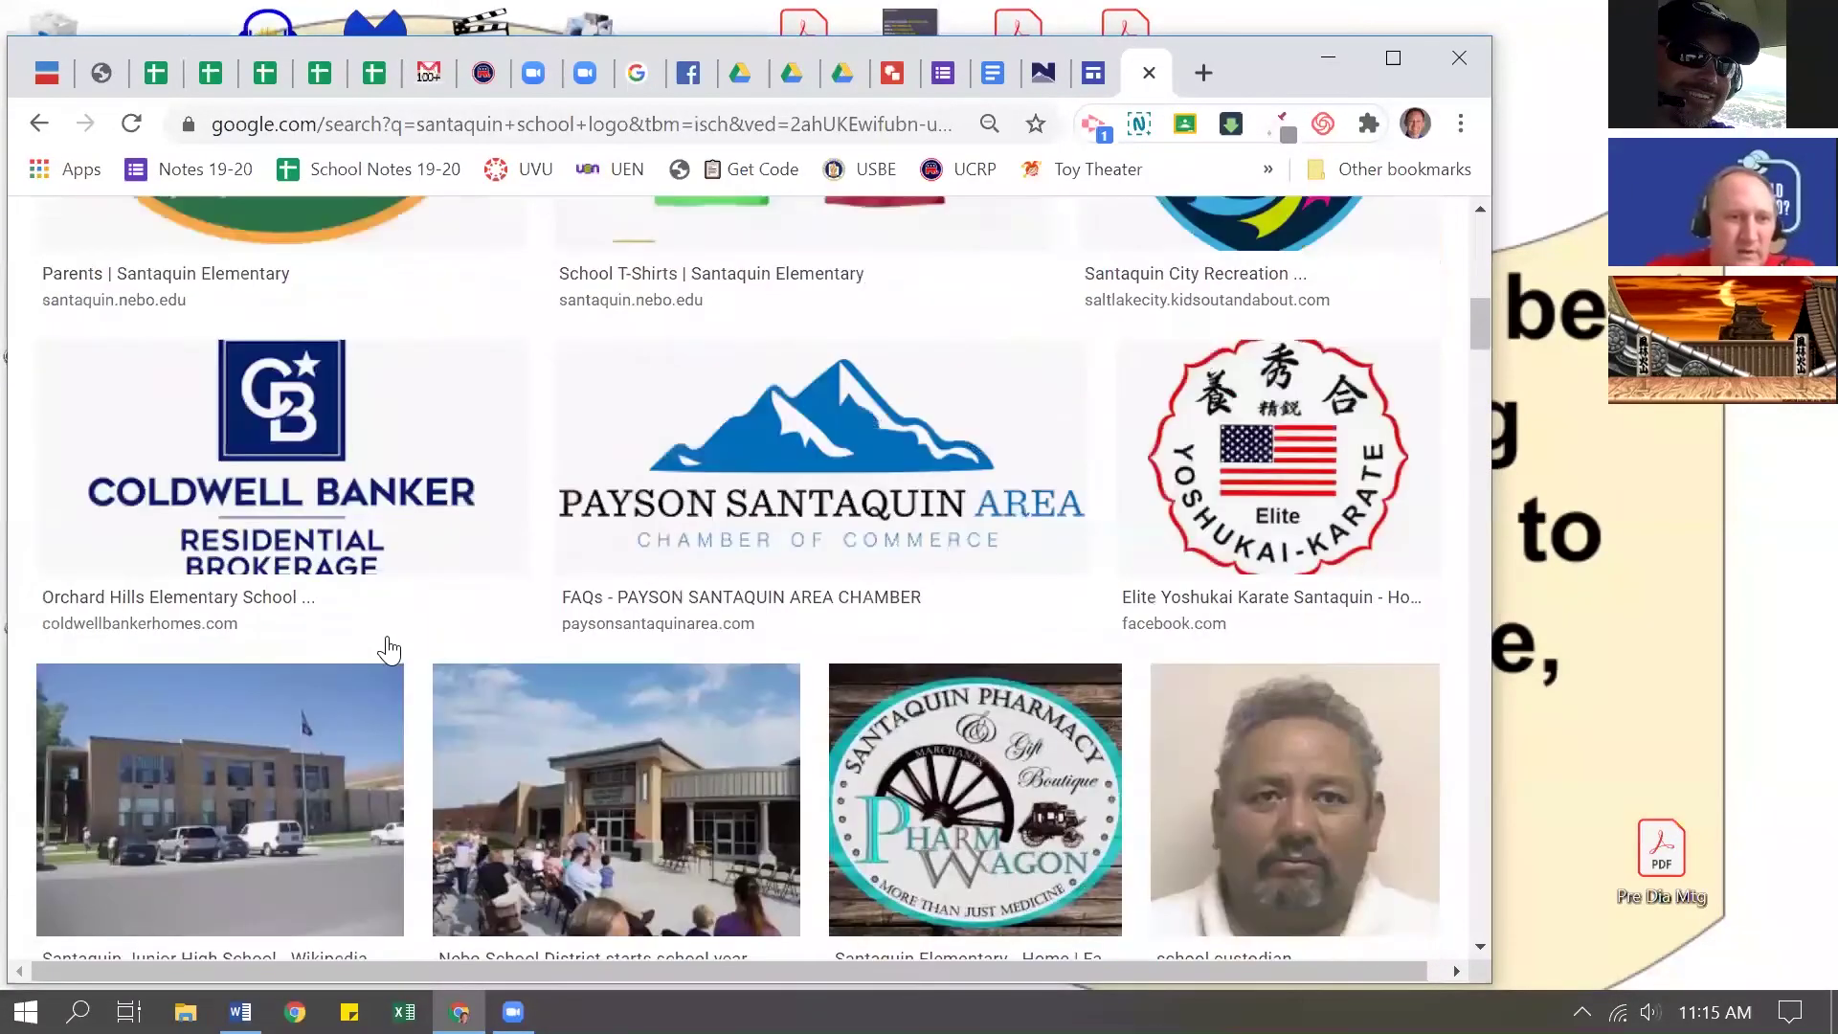
pyautogui.scroll(8, 389, 650)
pyautogui.scroll(-5, 389, 650)
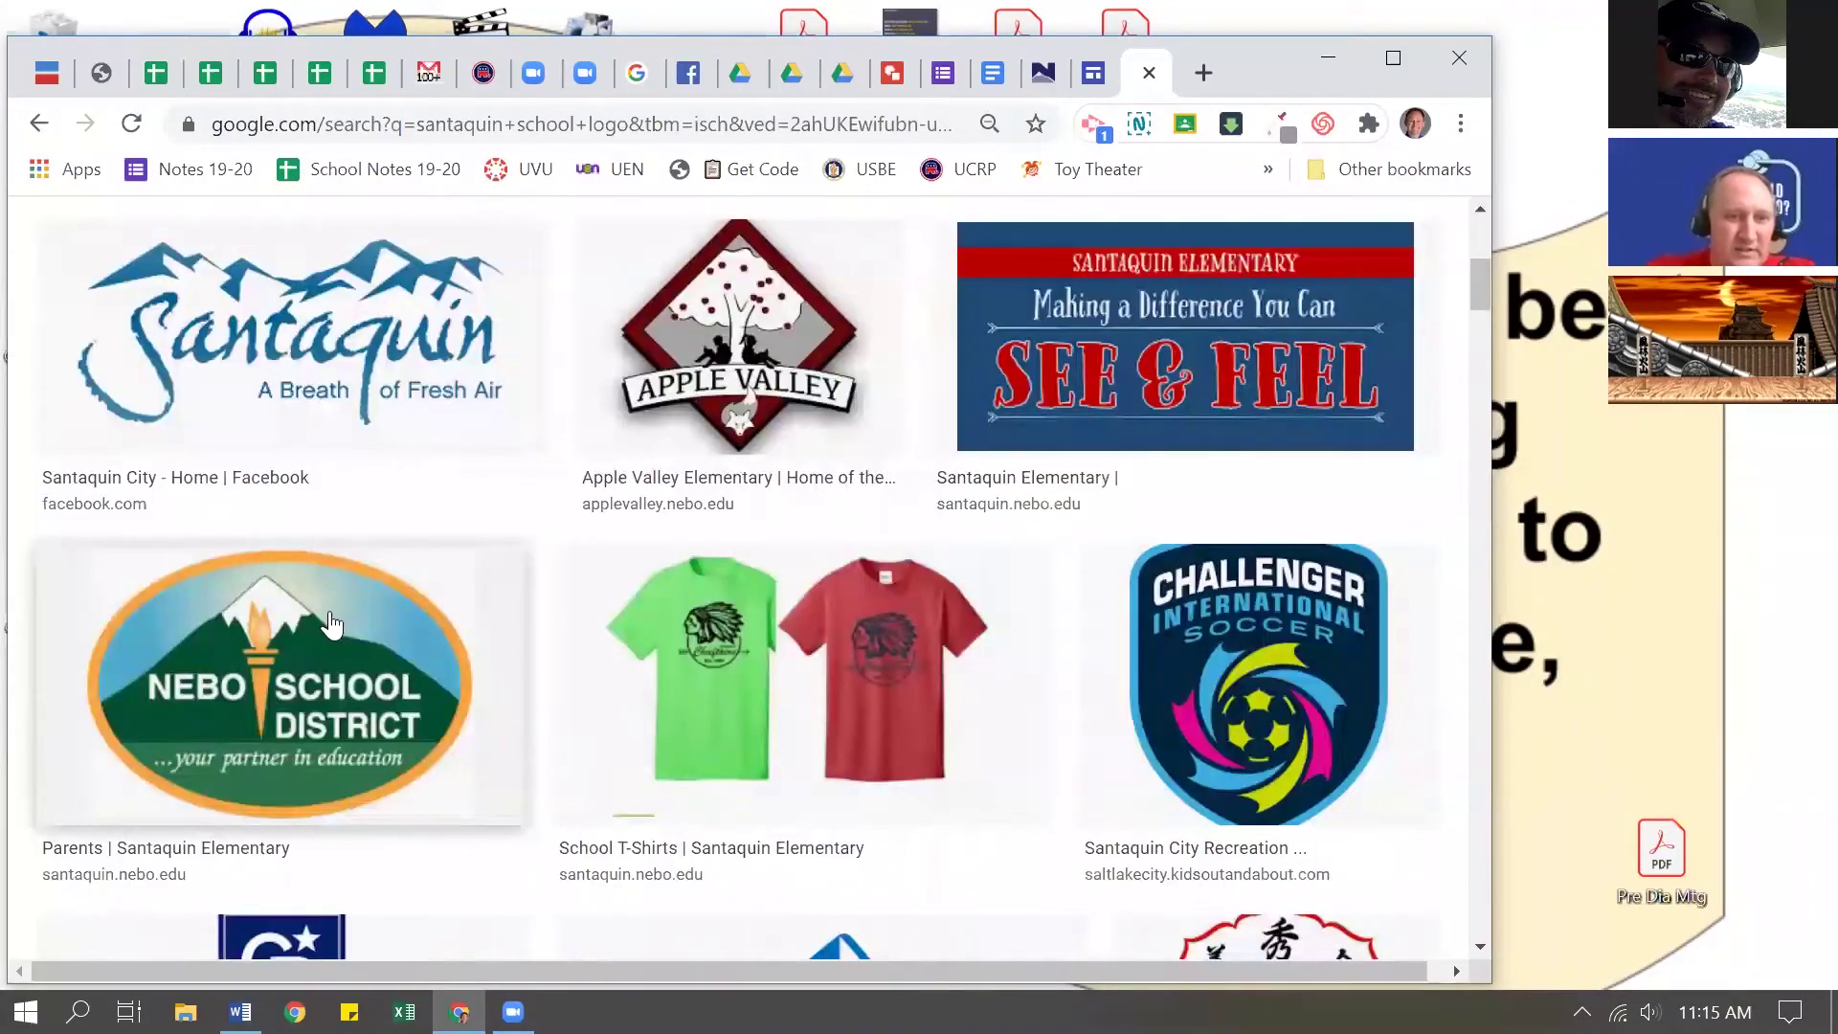
pyautogui.scroll(2, 287, 823)
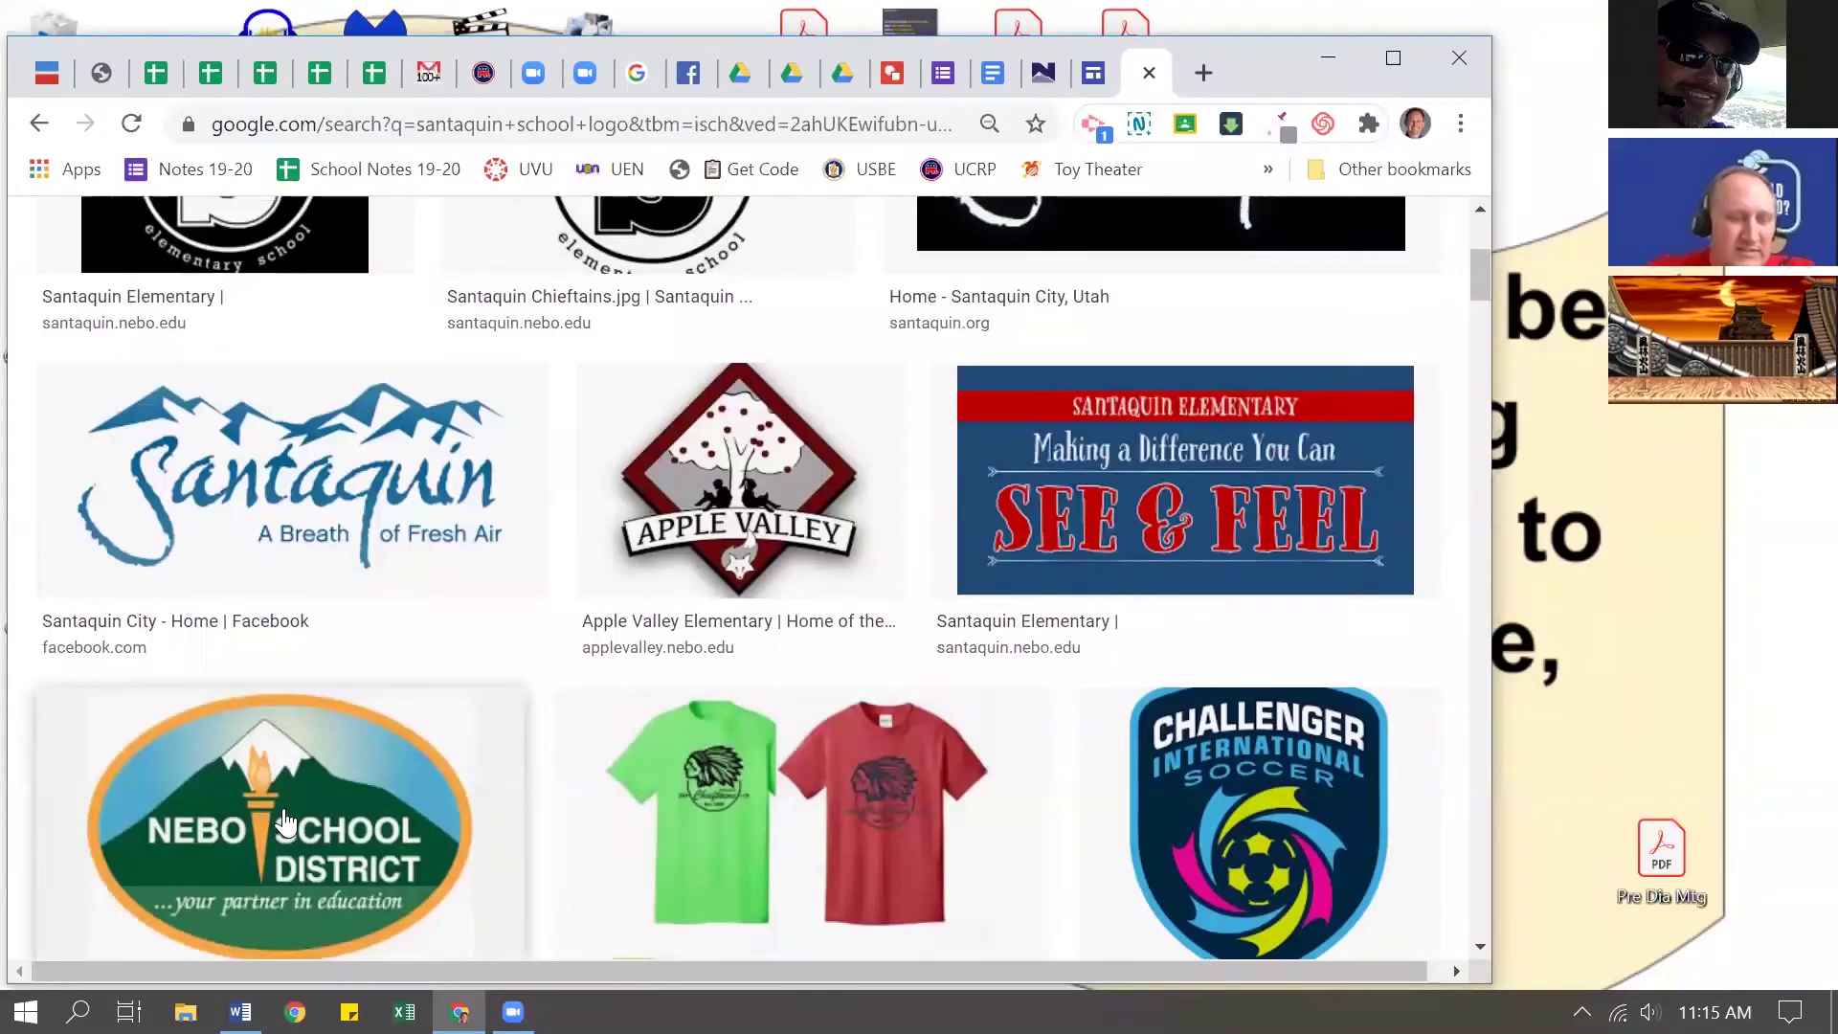
pyautogui.click(369, 798)
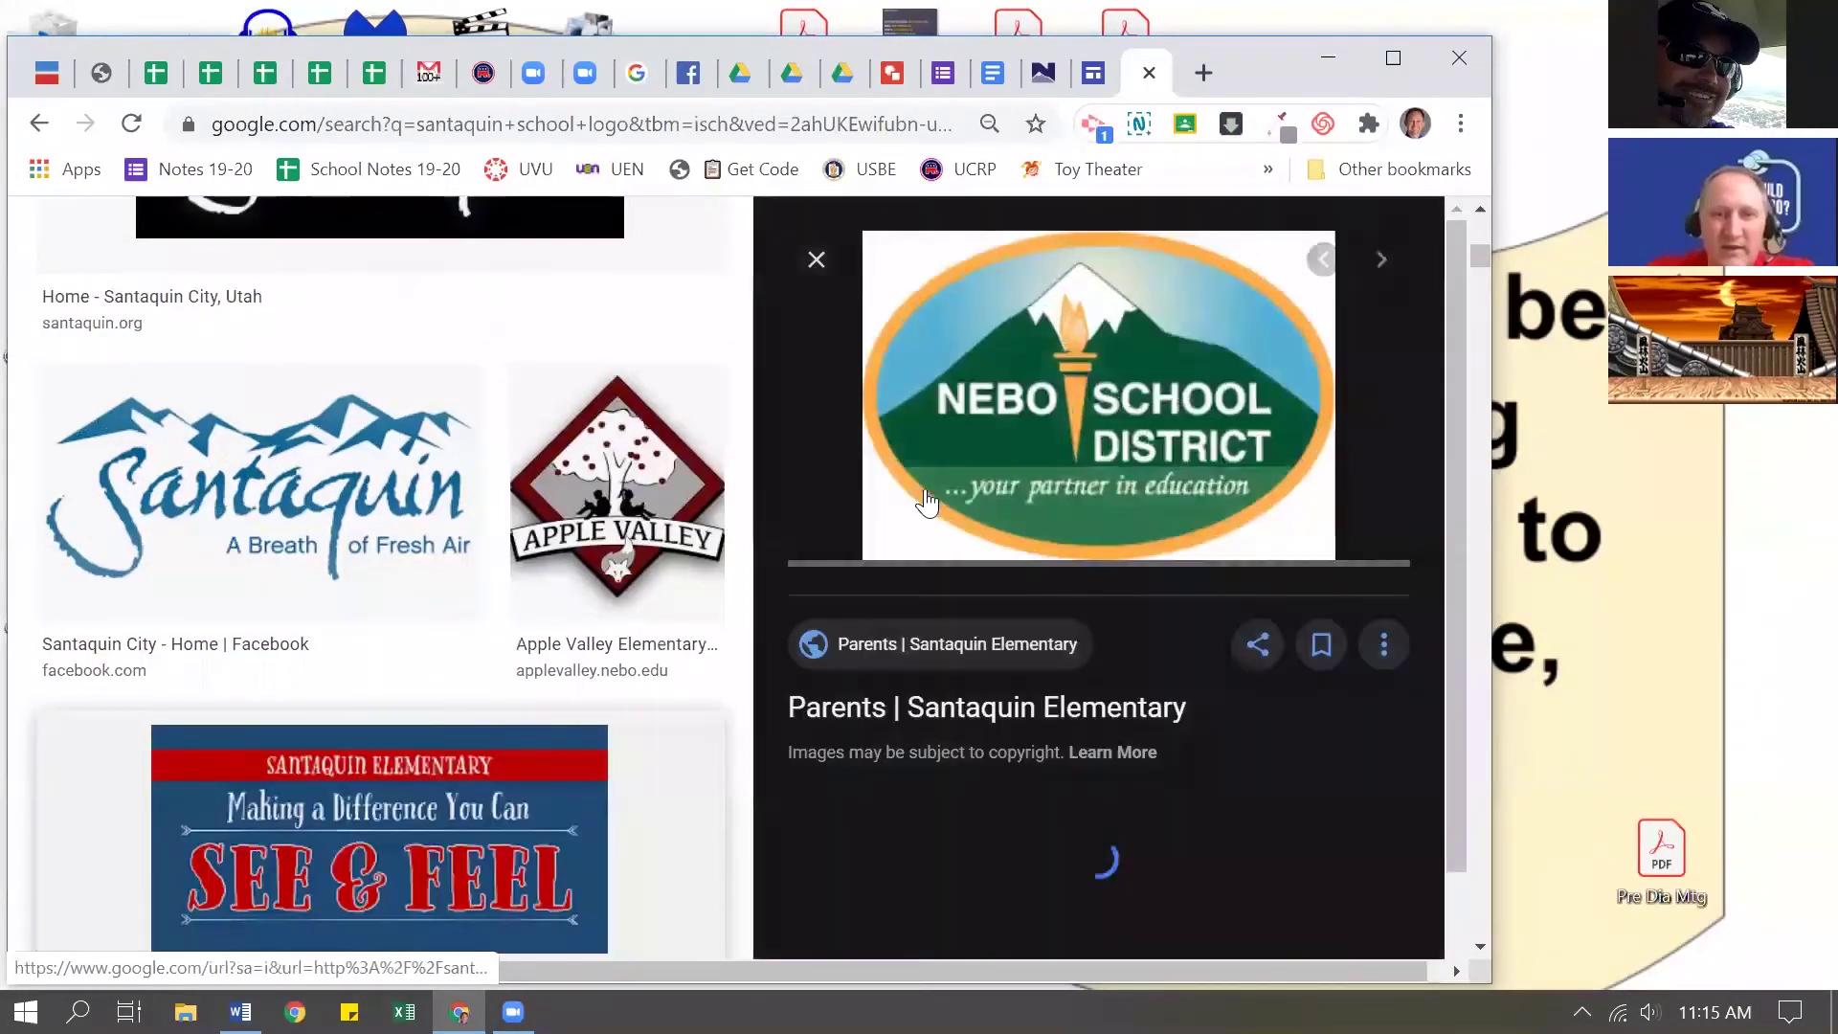
pyautogui.rightClick(996, 411)
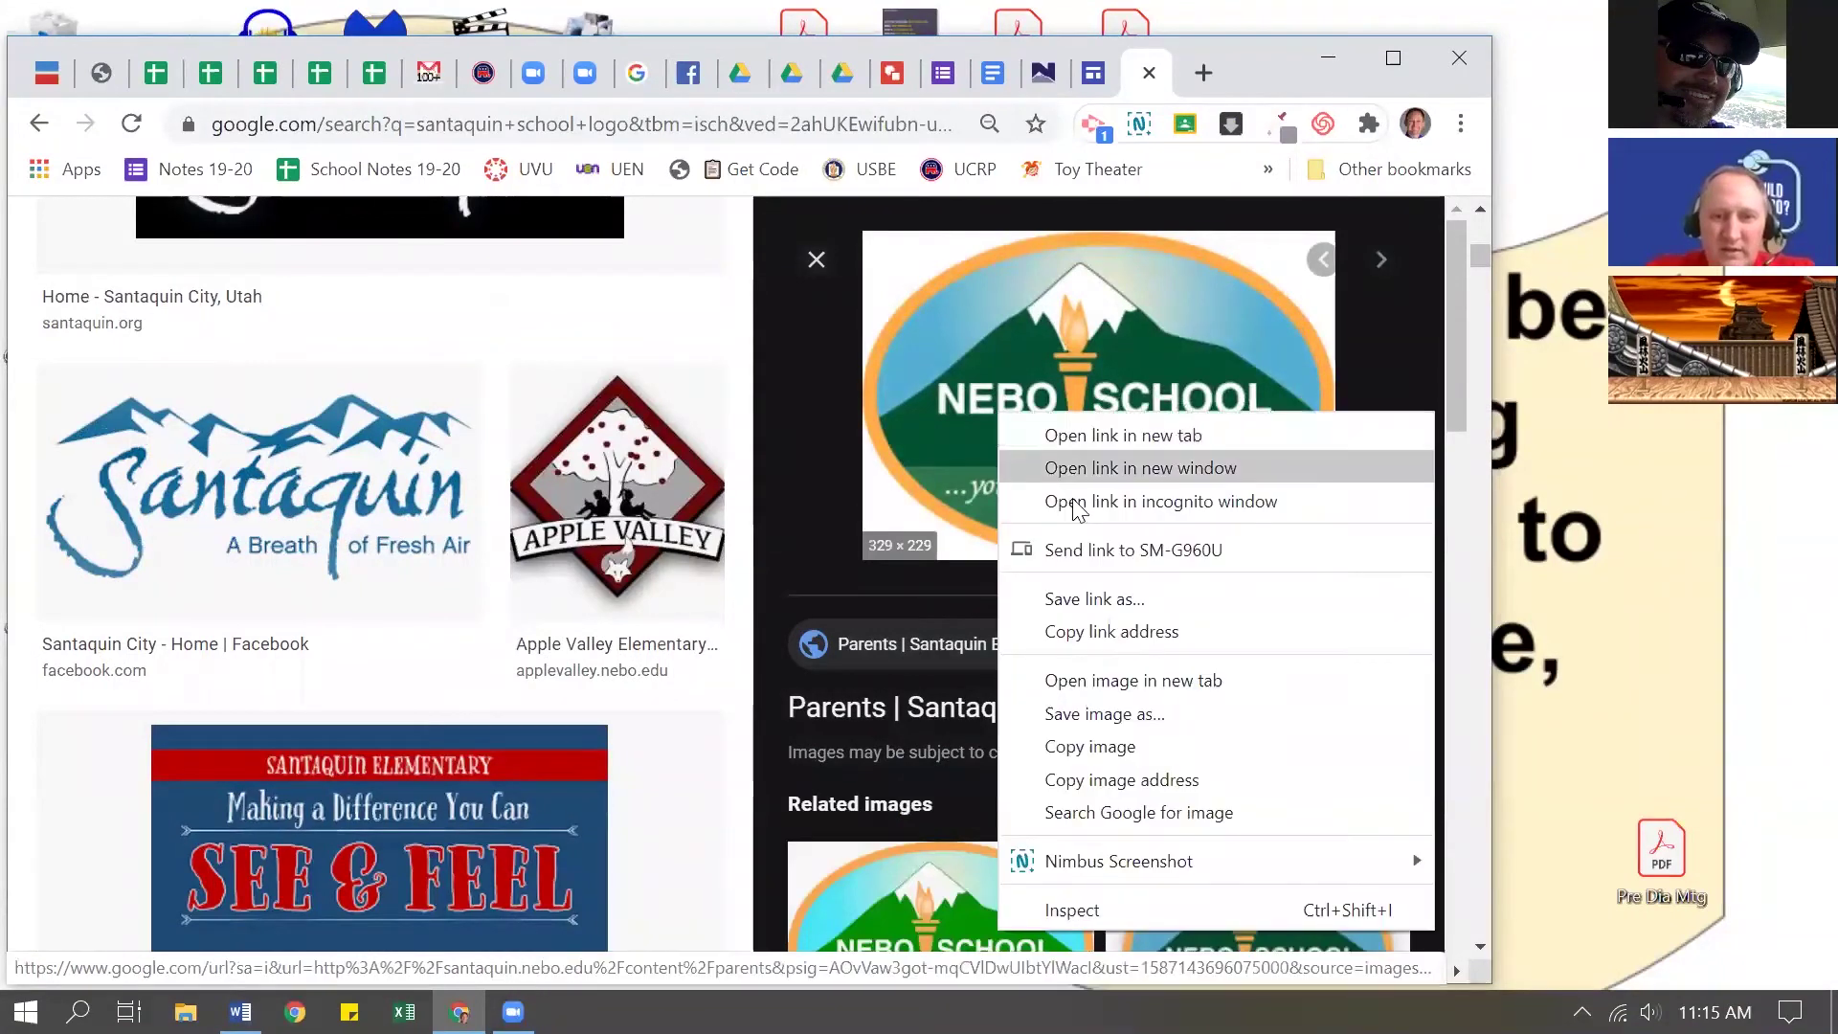
pyautogui.click(1101, 751)
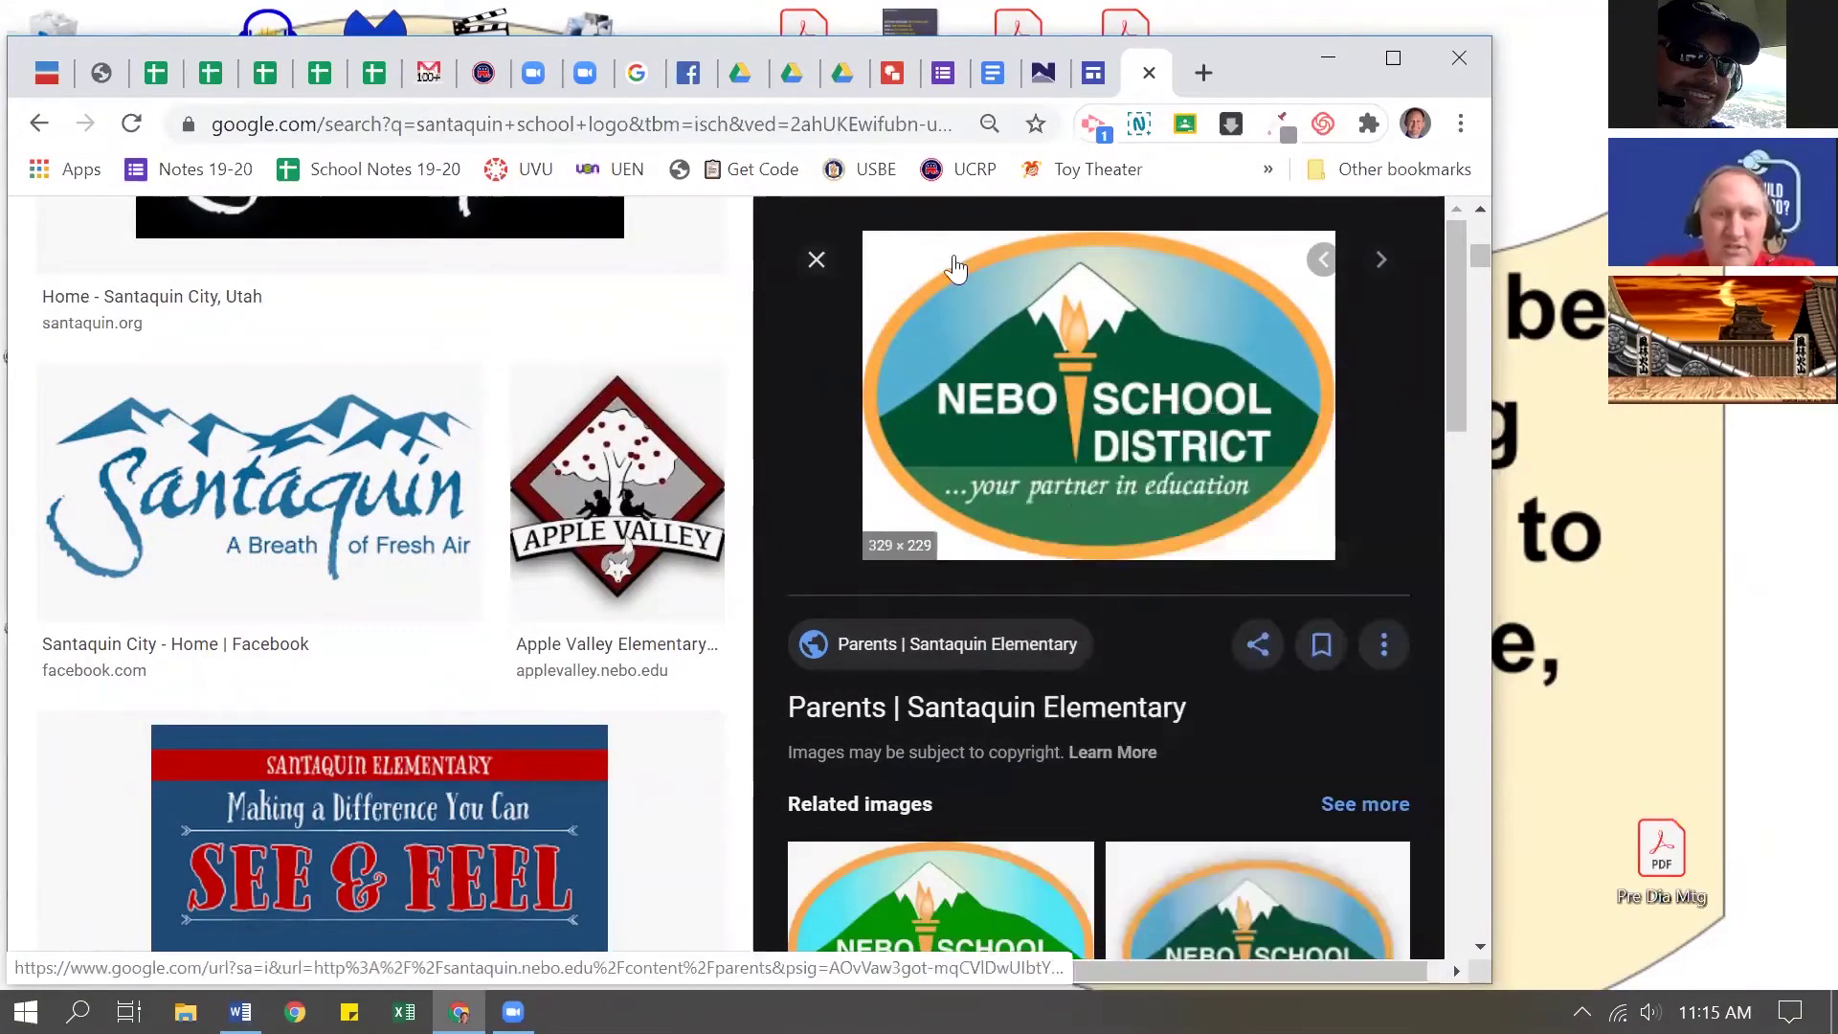
# Step: Paste the Nebo School District logo into the drawing and enlarge it to span the blank area left of the school photo
pyautogui.click(892, 74)
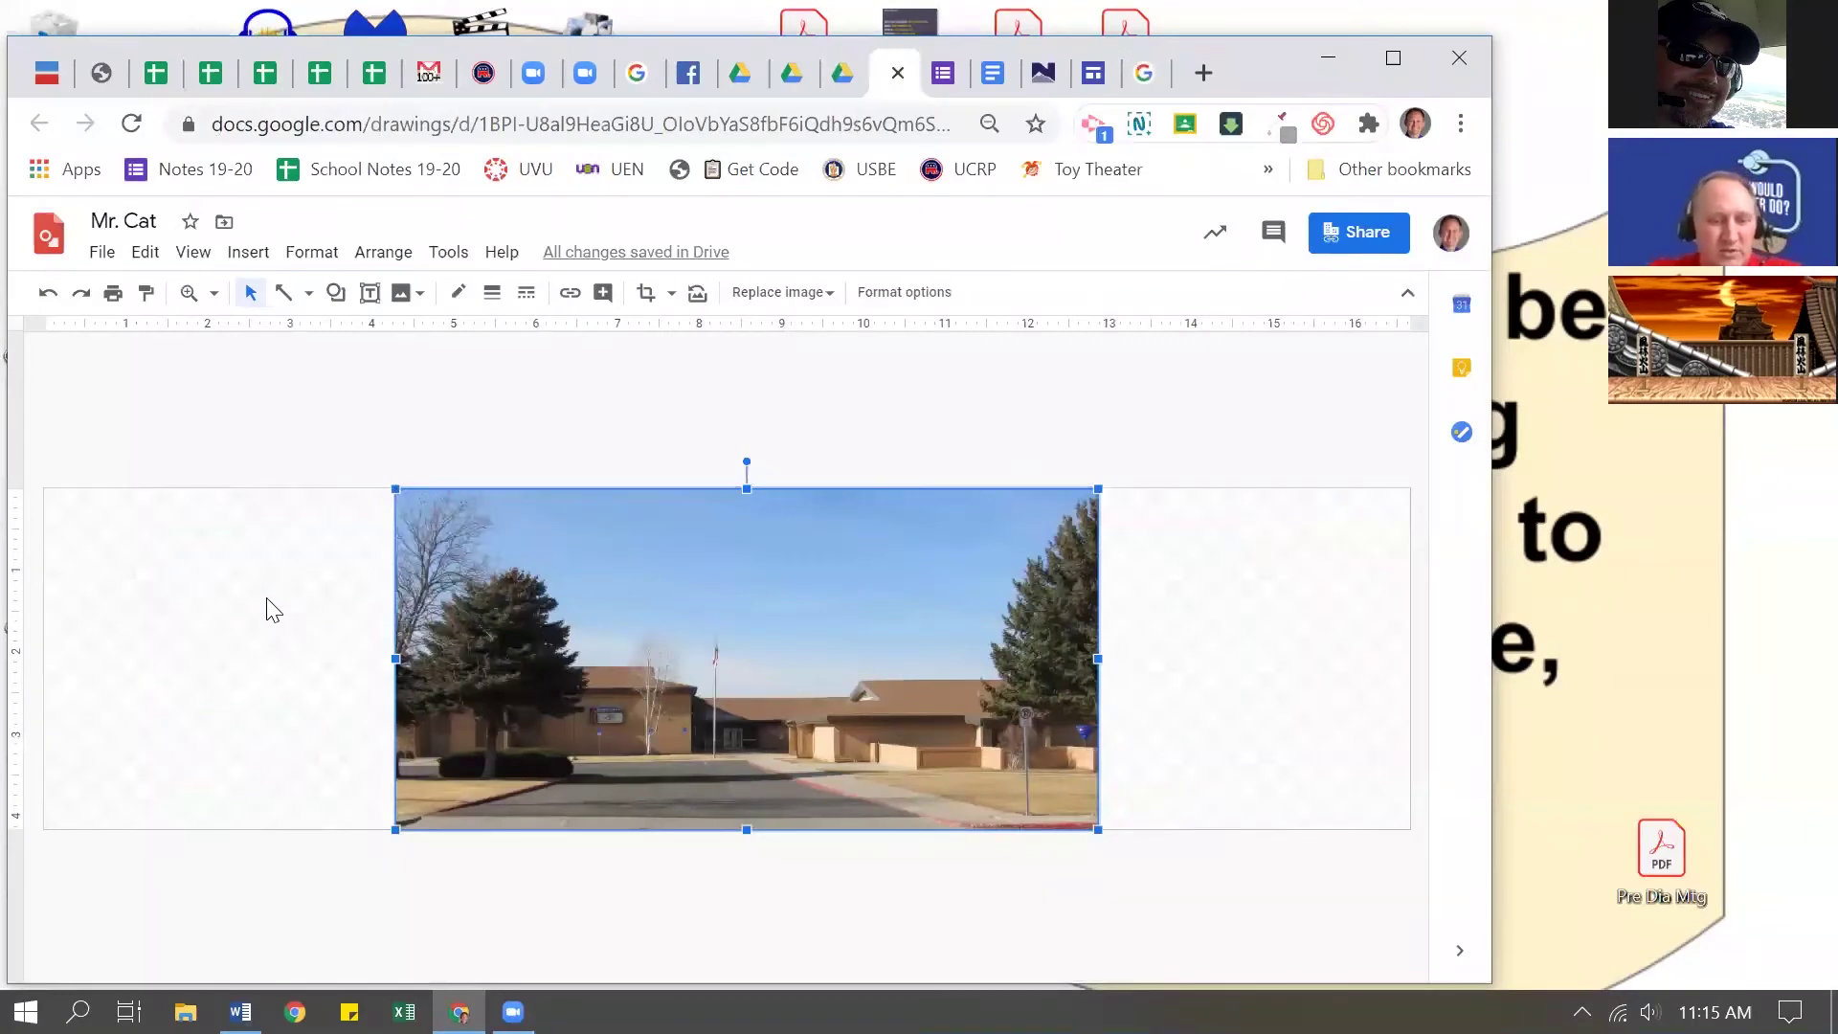
pyautogui.rightClick(170, 648)
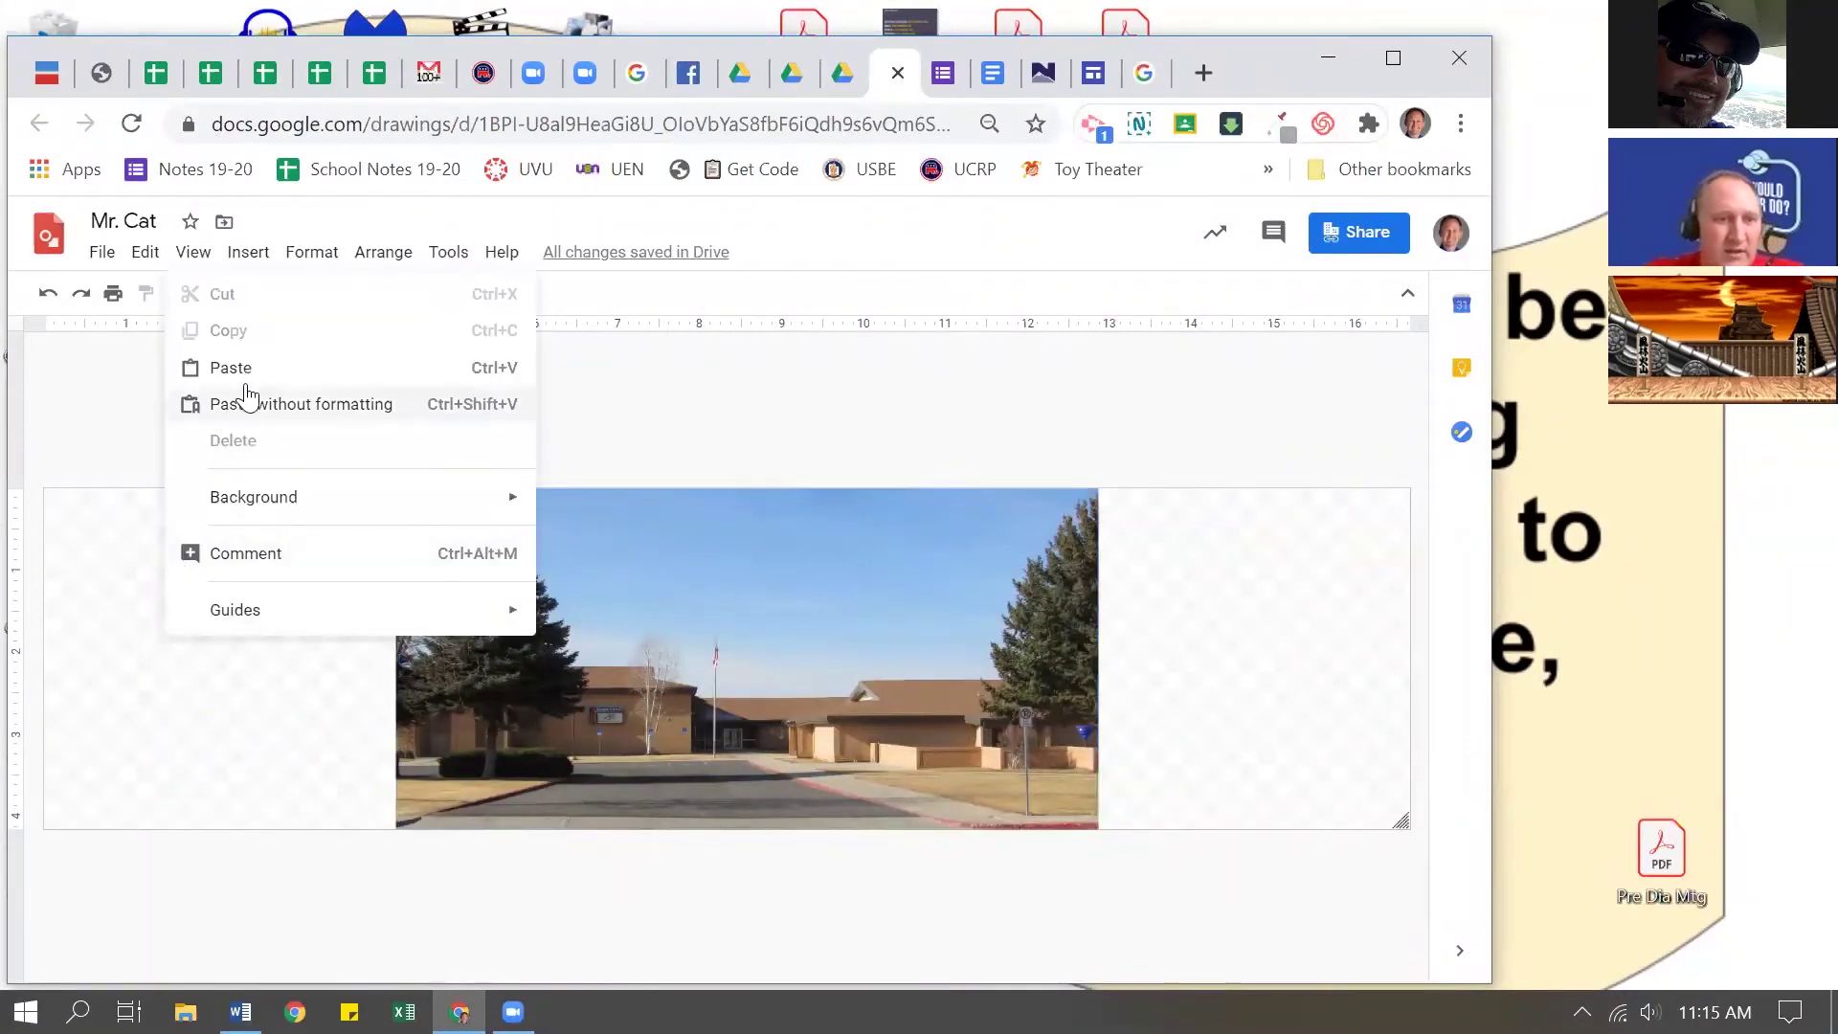
pyautogui.click(187, 729)
pyautogui.hotkey('ctrl', 'v')
pyautogui.moveTo(255, 597); pyautogui.dragTo(257, 650)
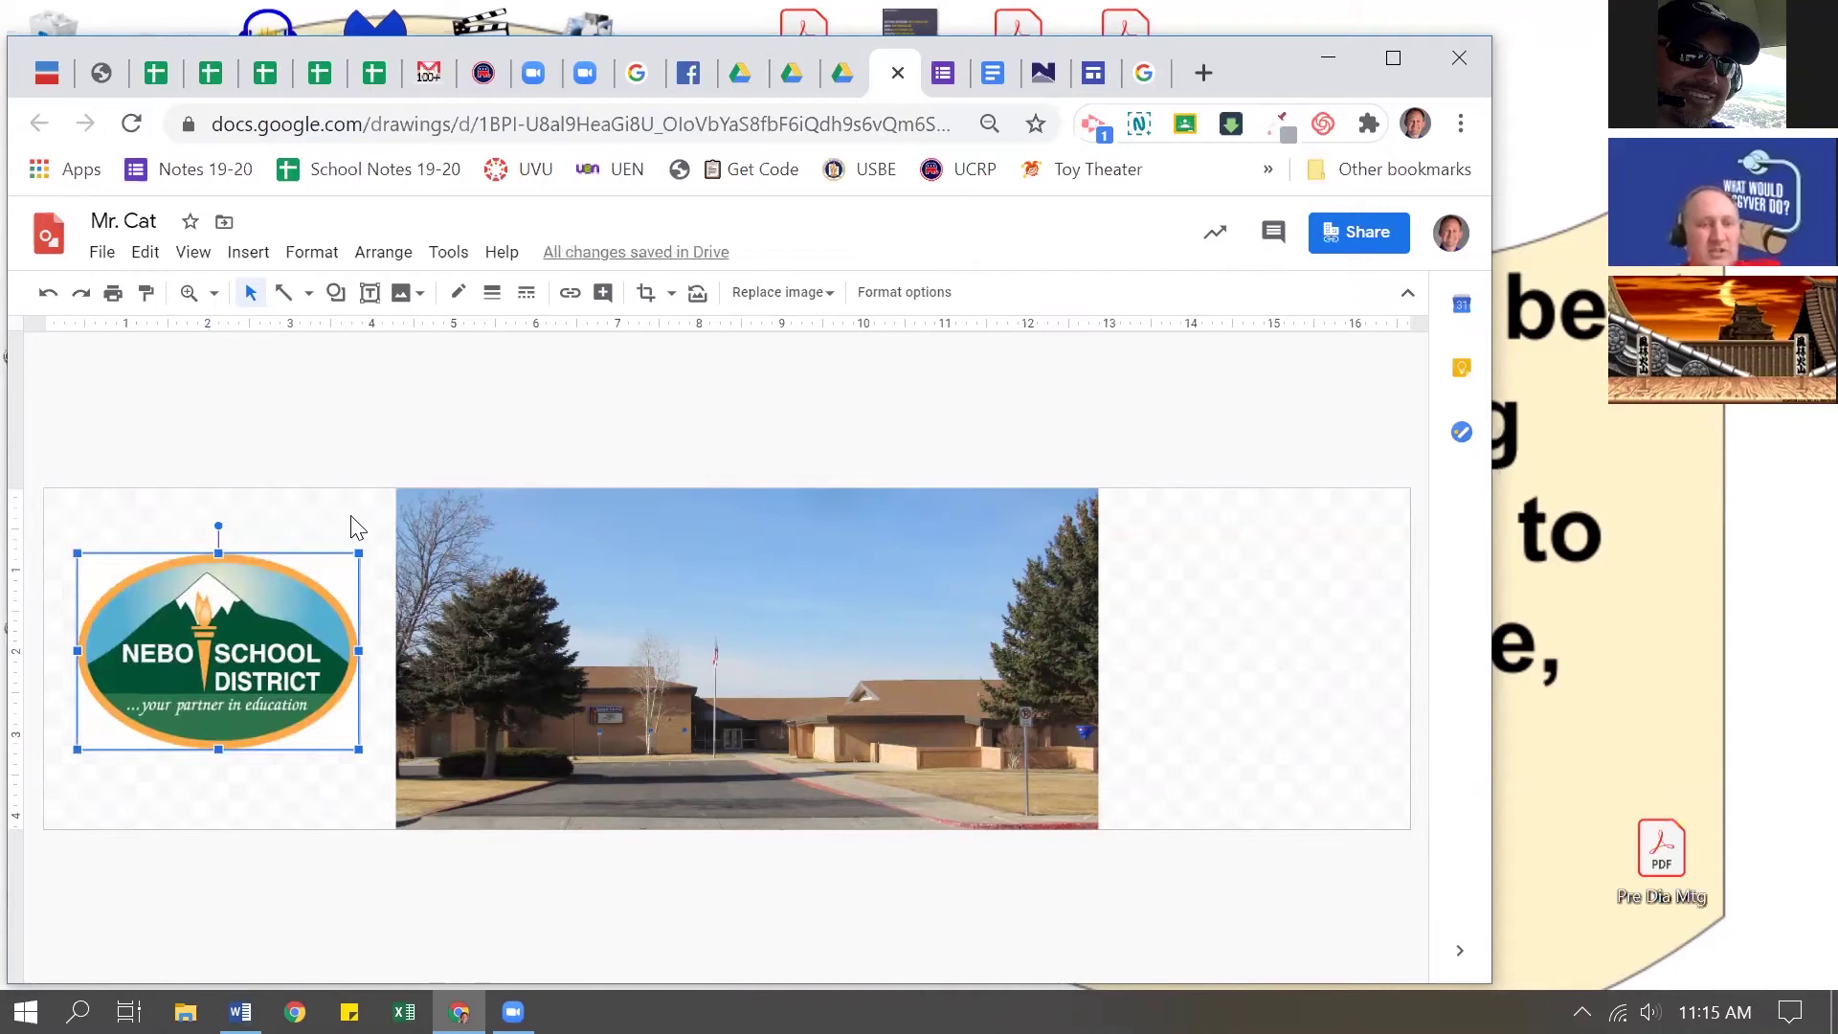
pyautogui.moveTo(77, 553); pyautogui.dragTo(45, 530)
pyautogui.moveTo(357, 750); pyautogui.dragTo(388, 770)
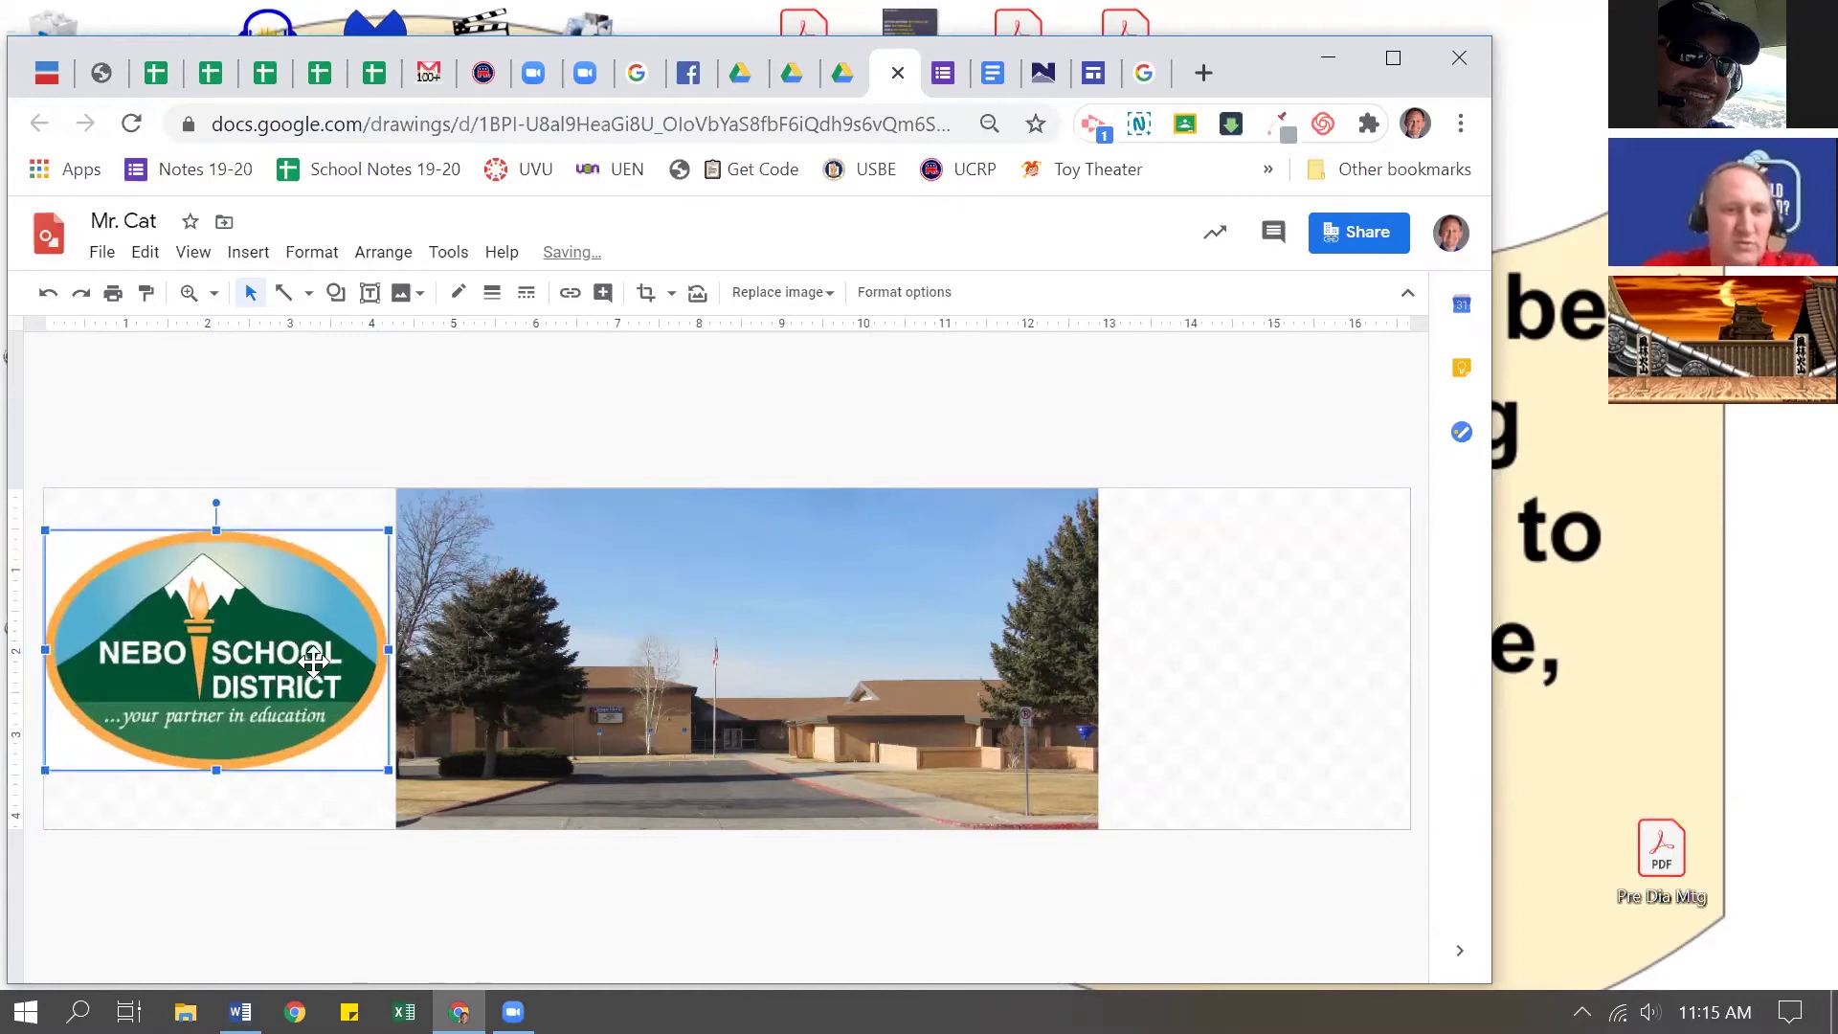
# Step: Return to the "santaquin school logo" results, close the logo preview and look through the images for another header picture
pyautogui.click(1144, 73)
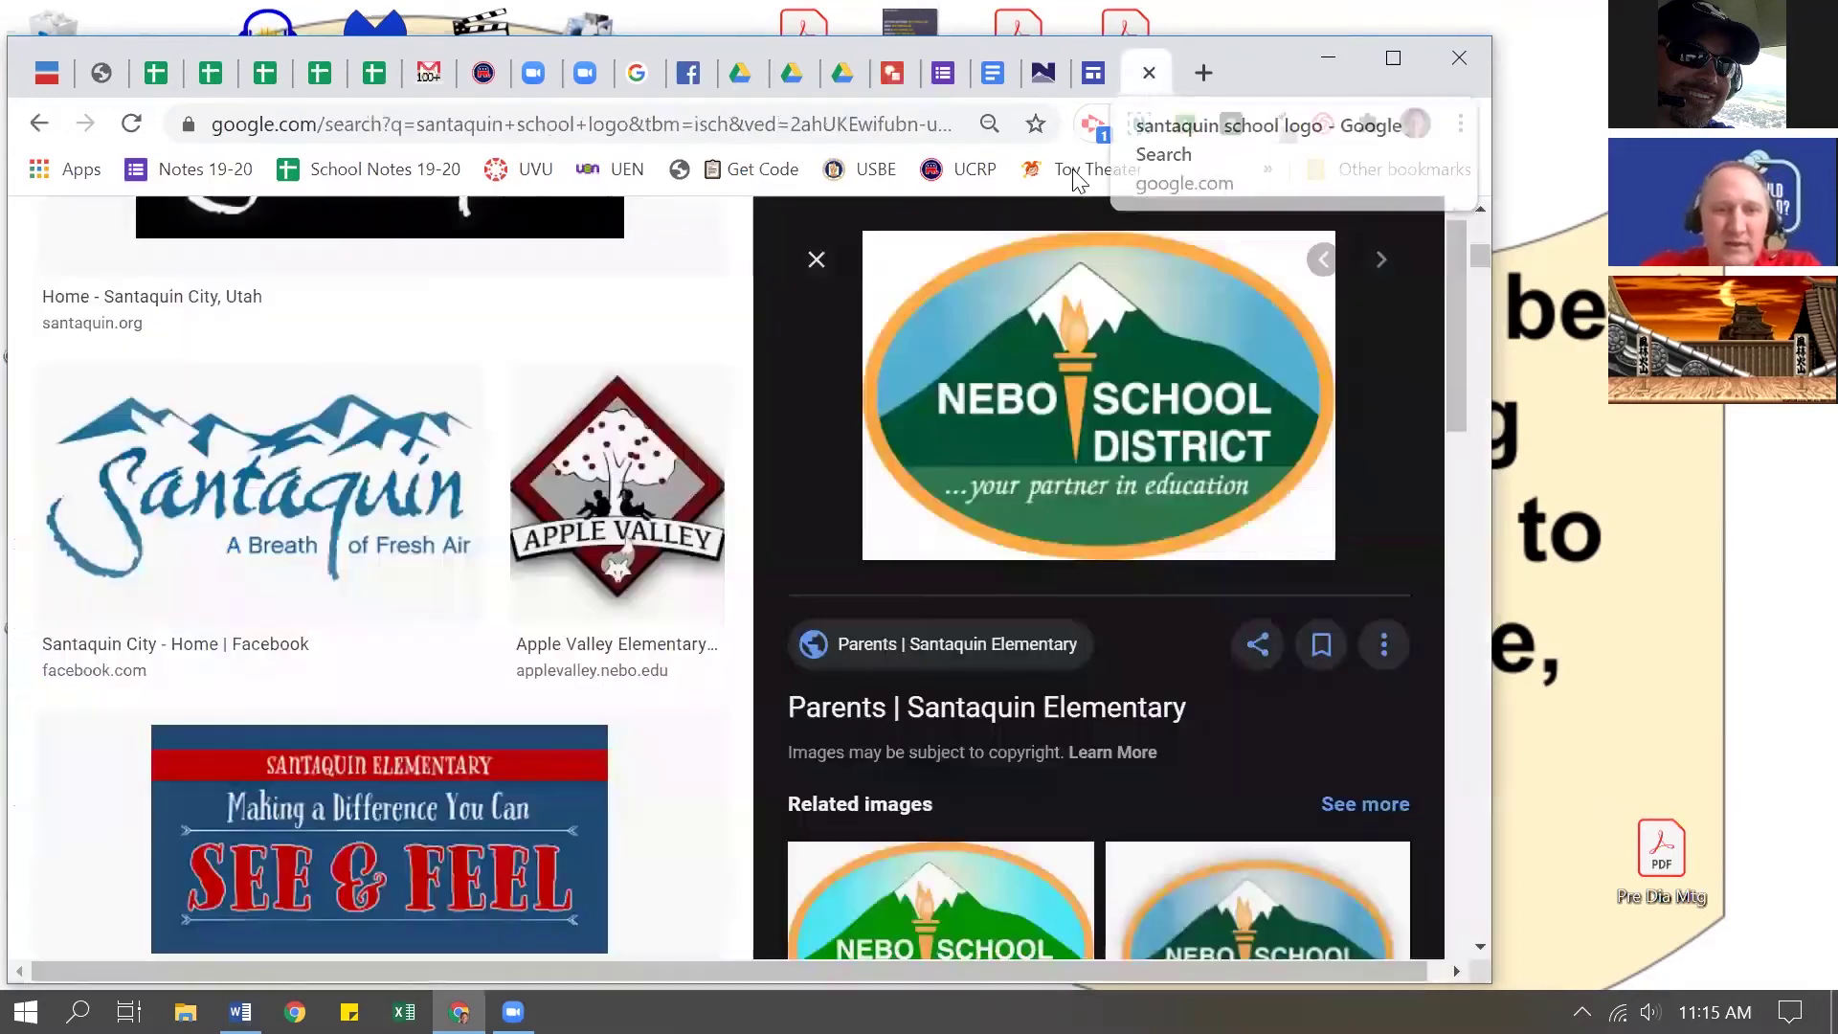
pyautogui.press('Escape')
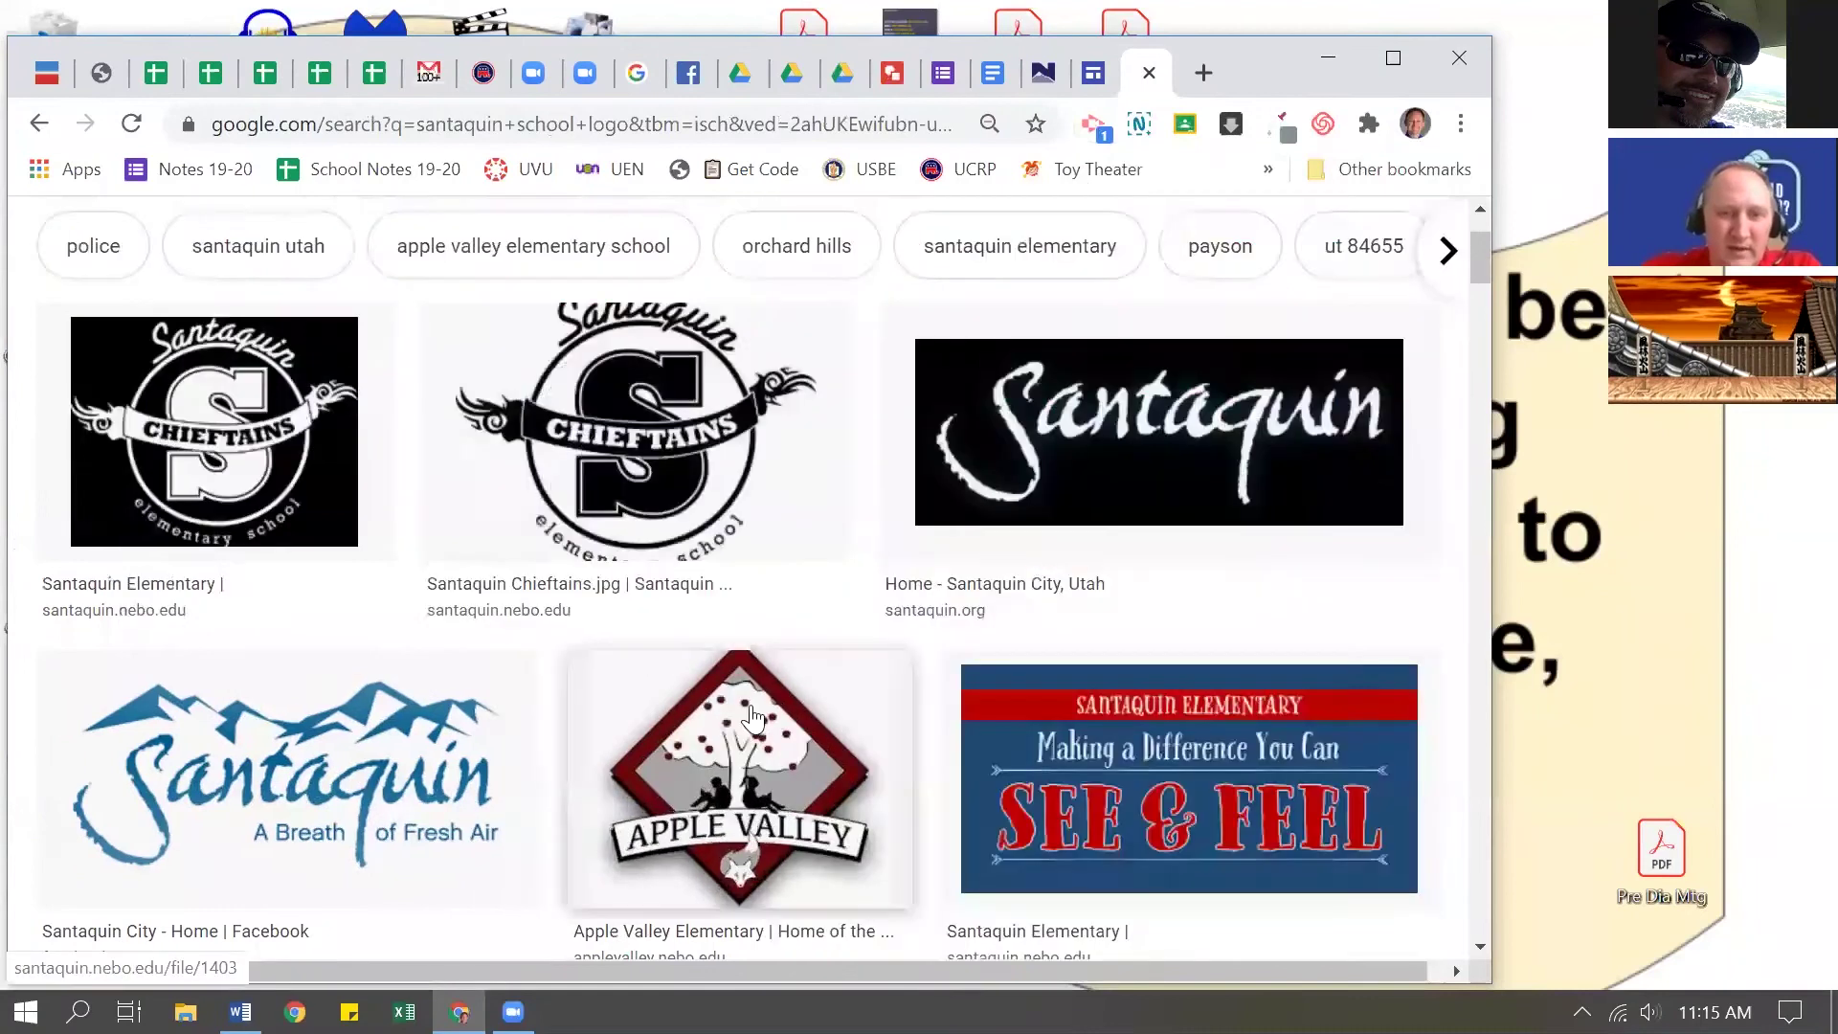
pyautogui.click(39, 125)
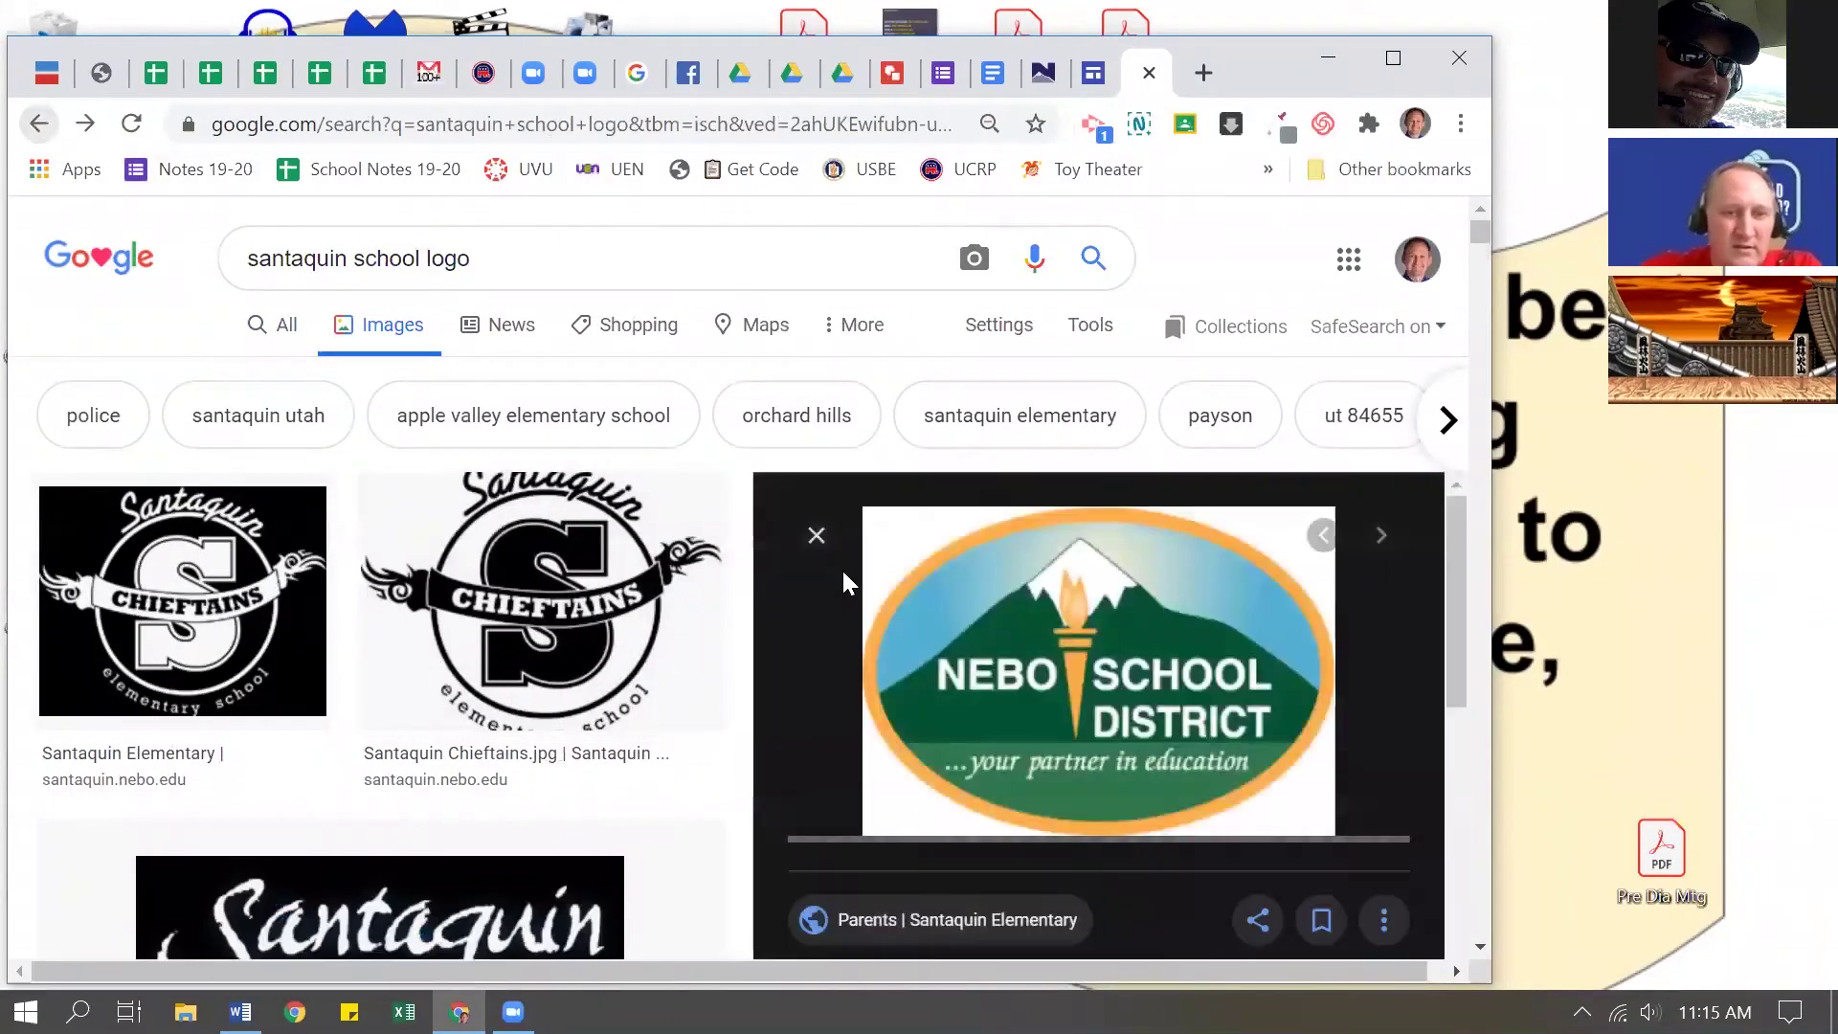
pyautogui.click(820, 538)
pyautogui.scroll(-18, 819, 549)
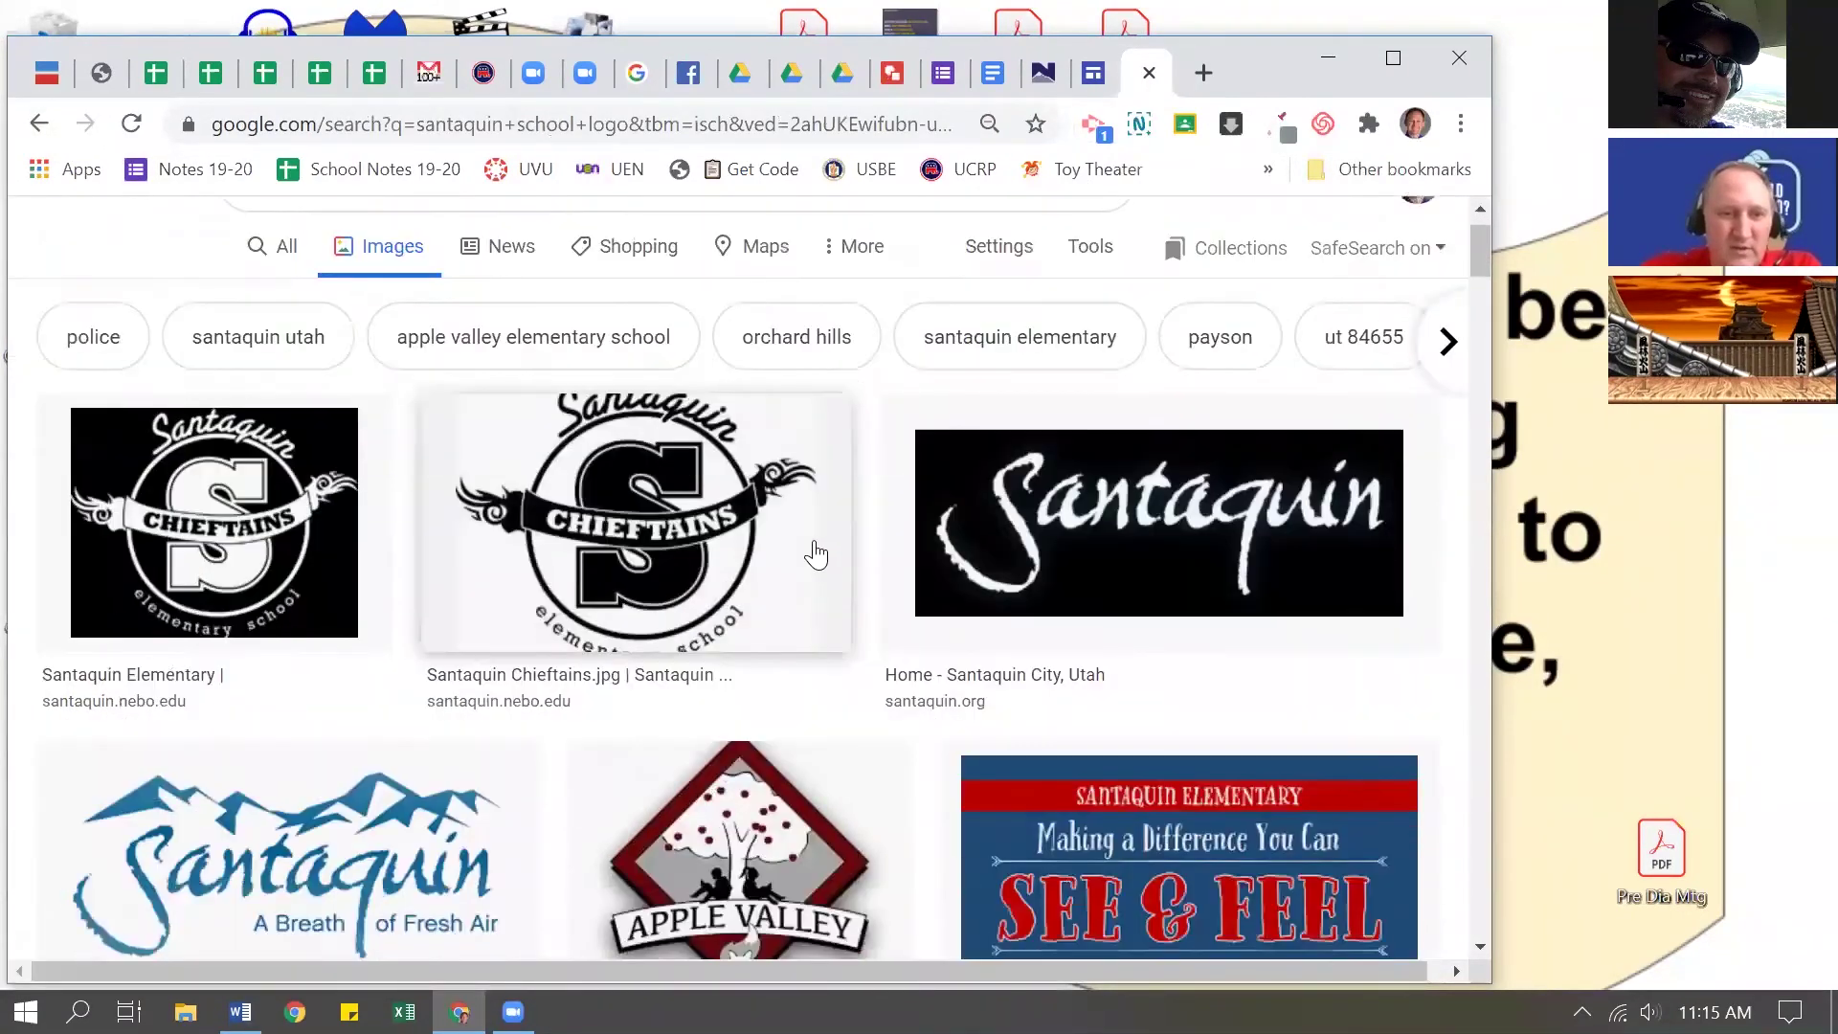
pyautogui.scroll(-20, 815, 557)
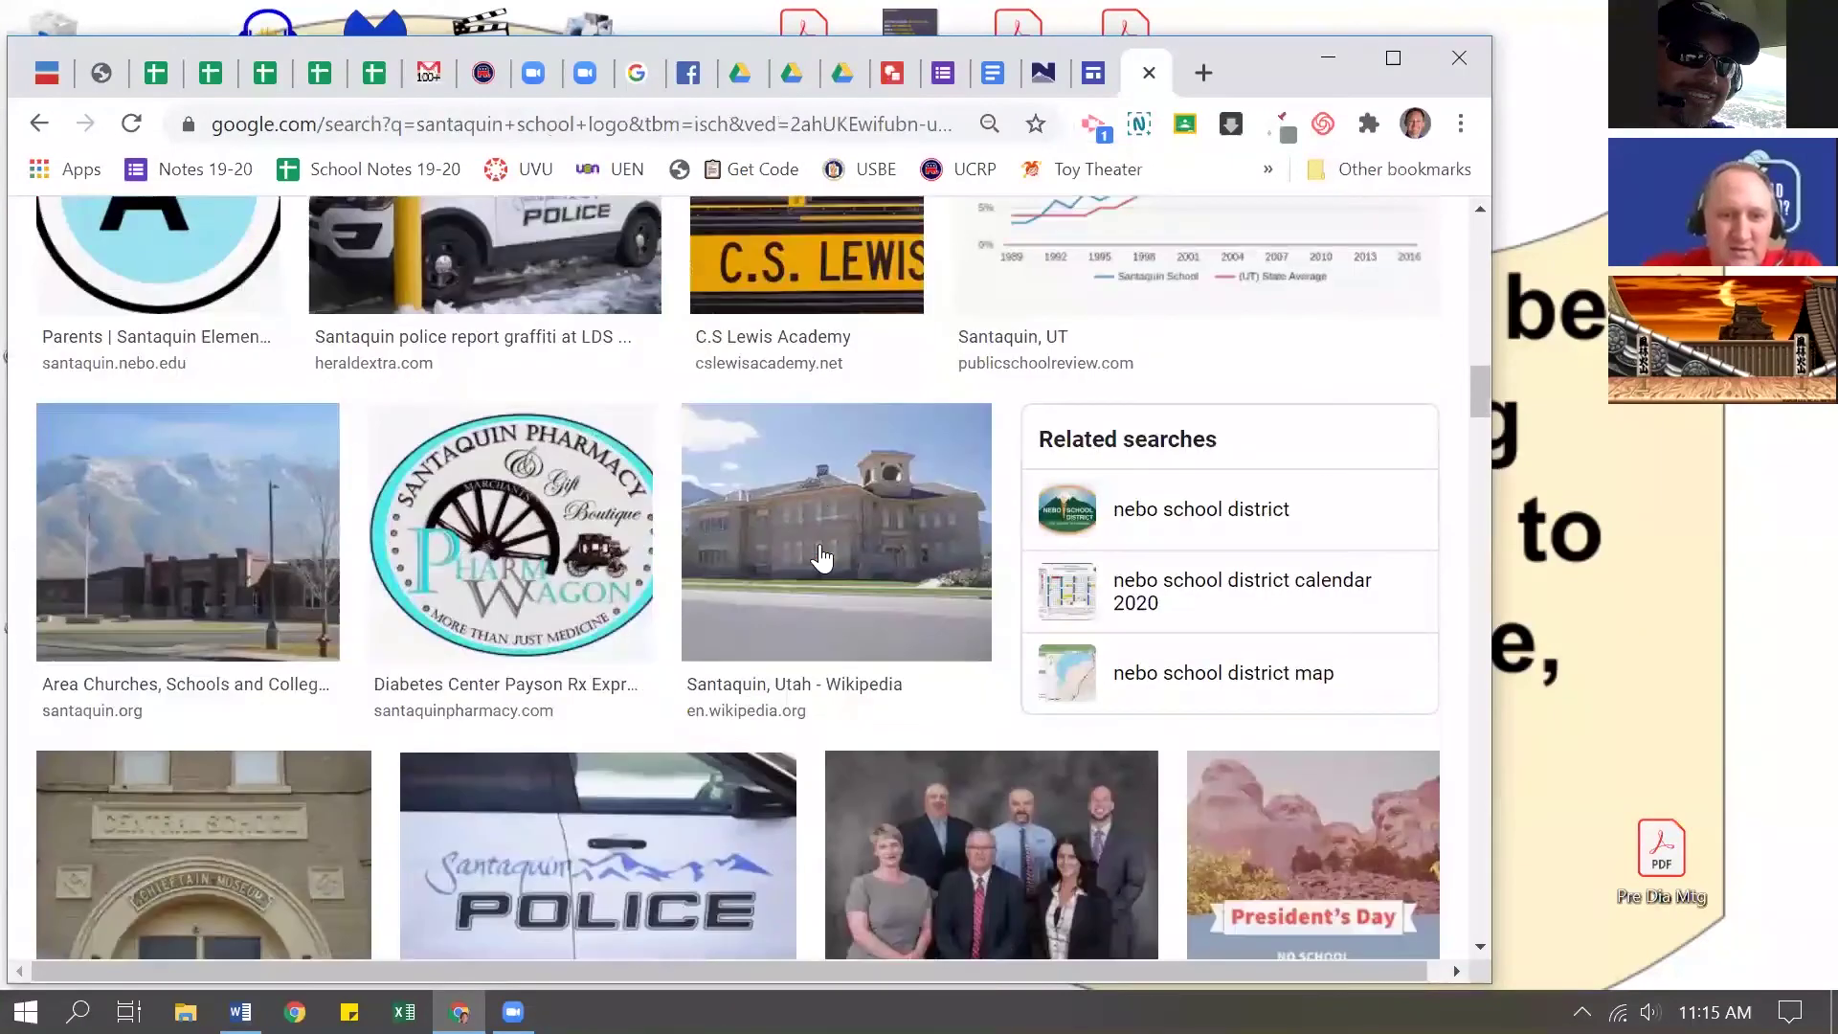
pyautogui.scroll(-18, 877, 631)
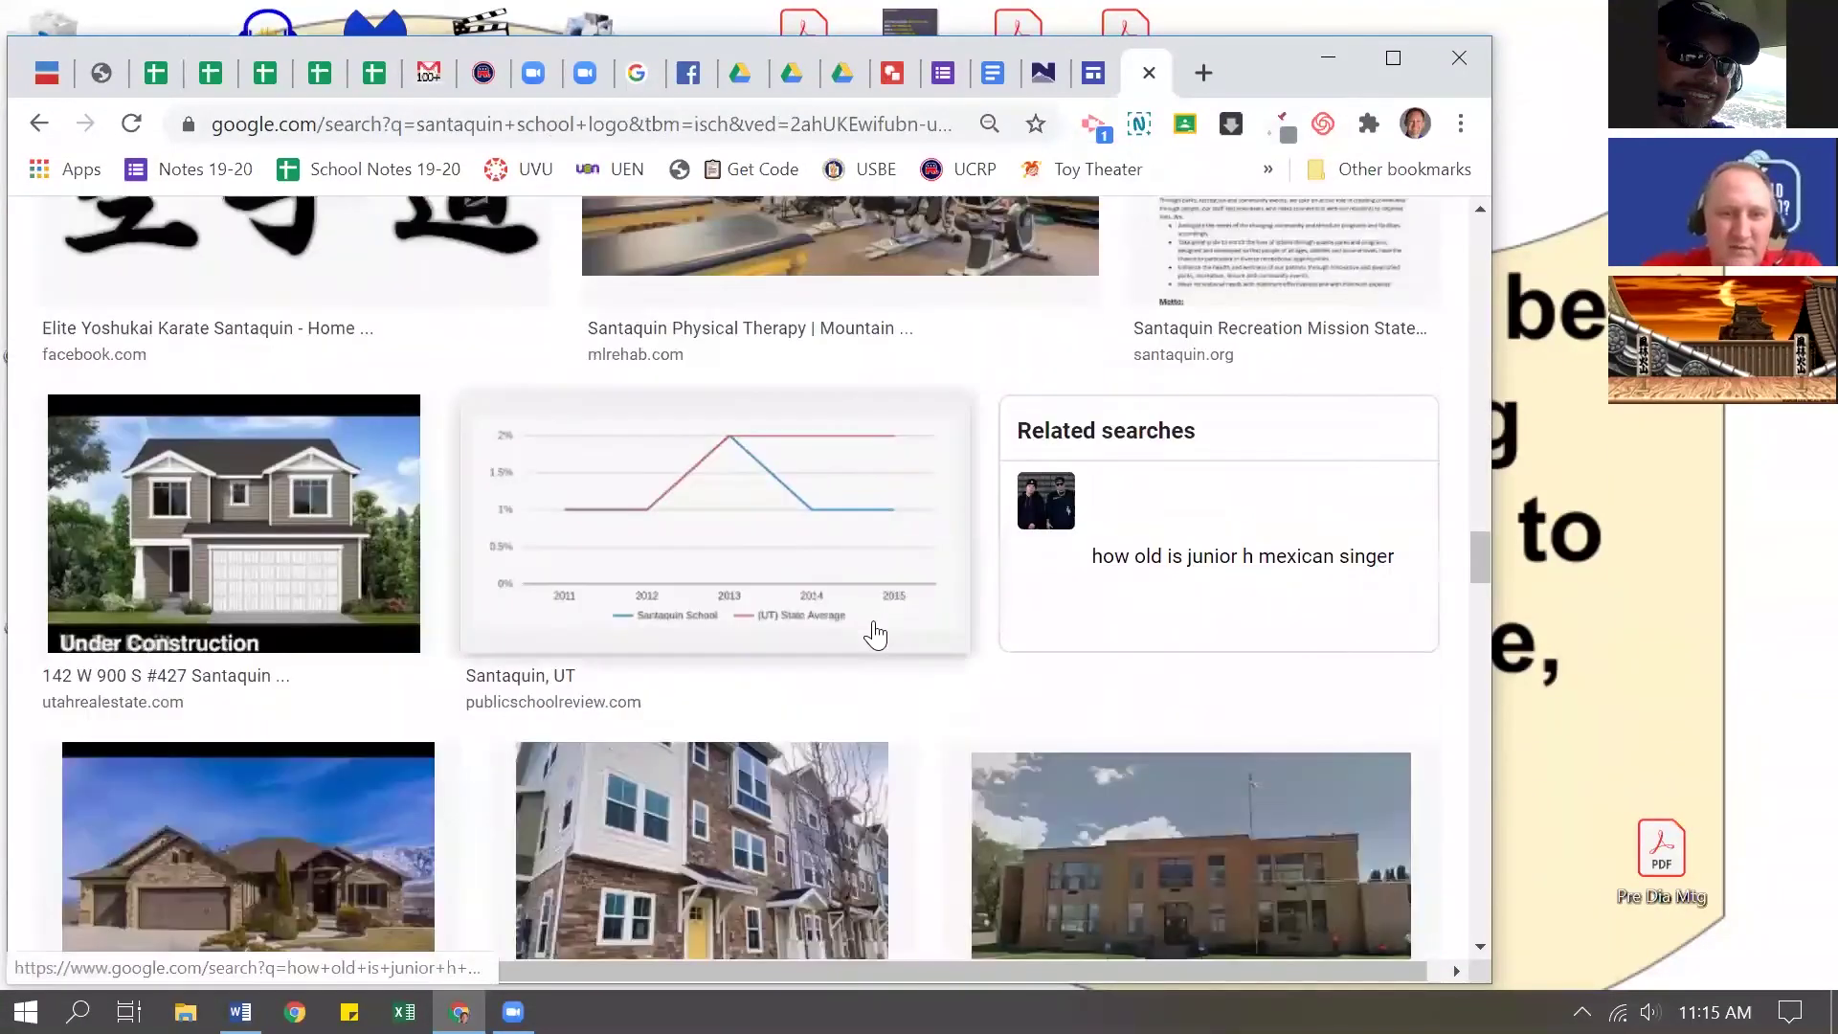
pyautogui.scroll(-15, 805, 618)
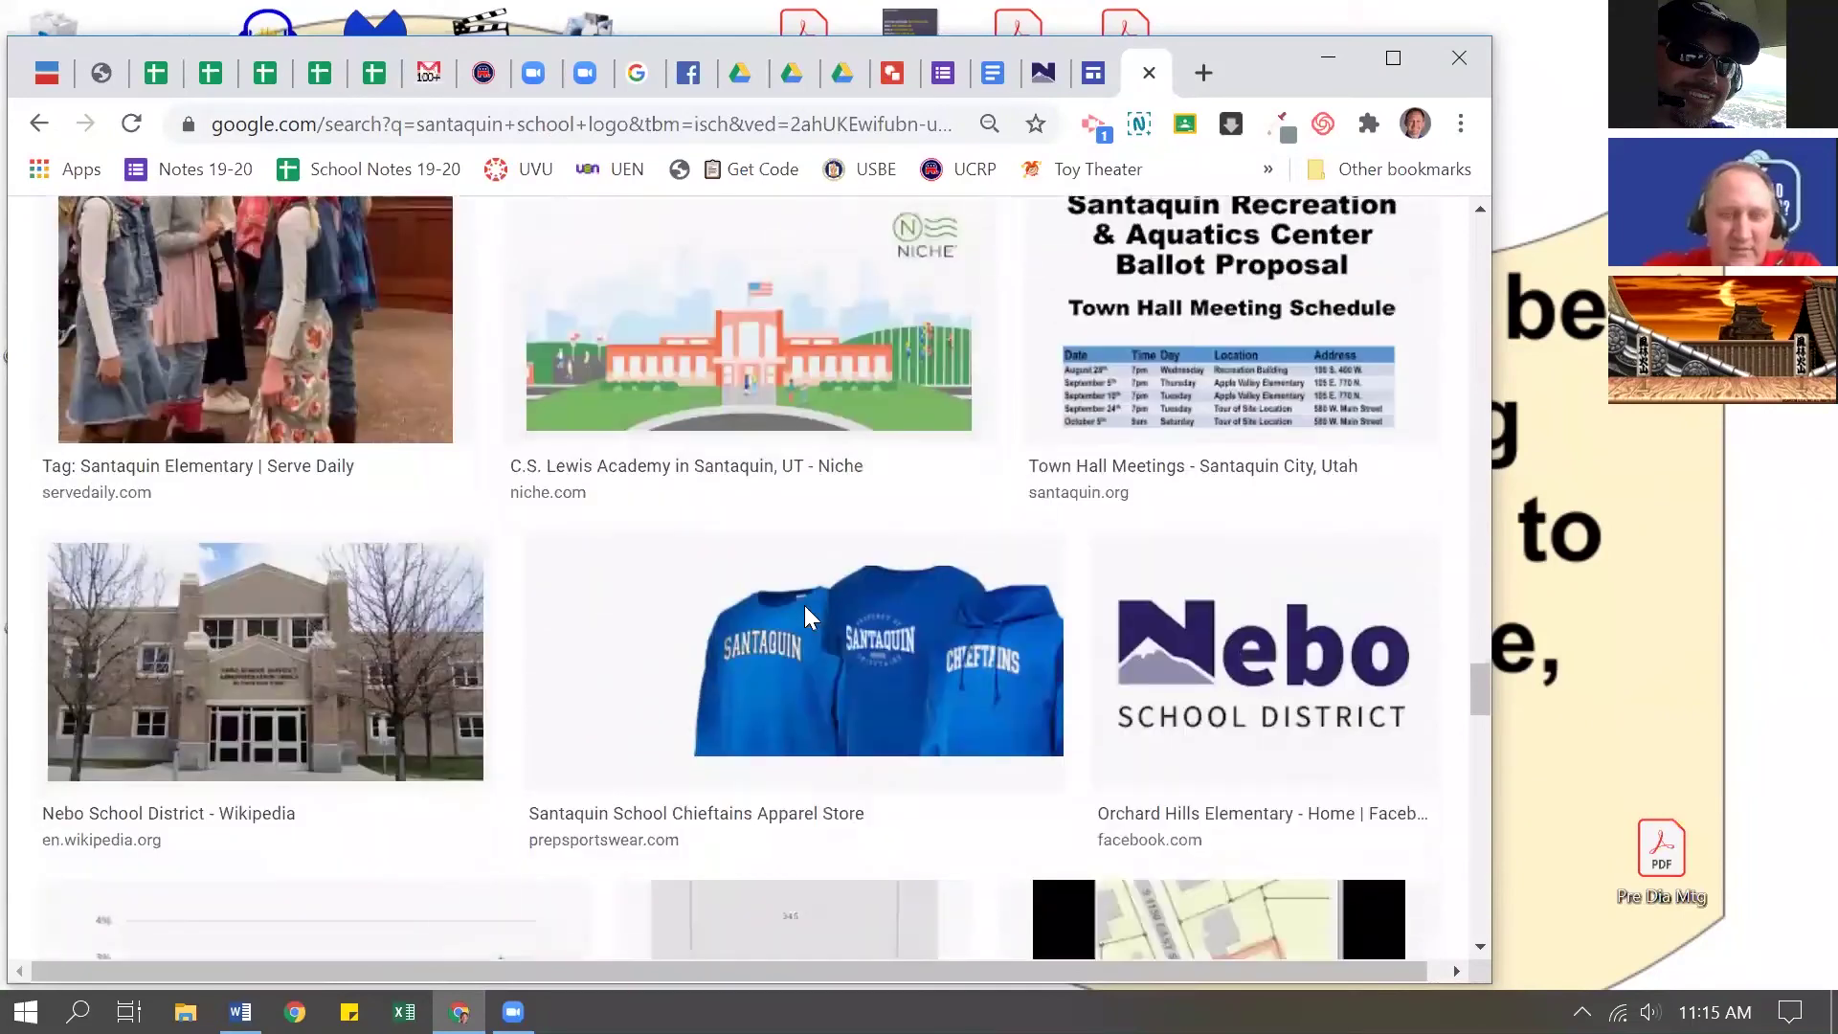
pyautogui.scroll(-5, 805, 619)
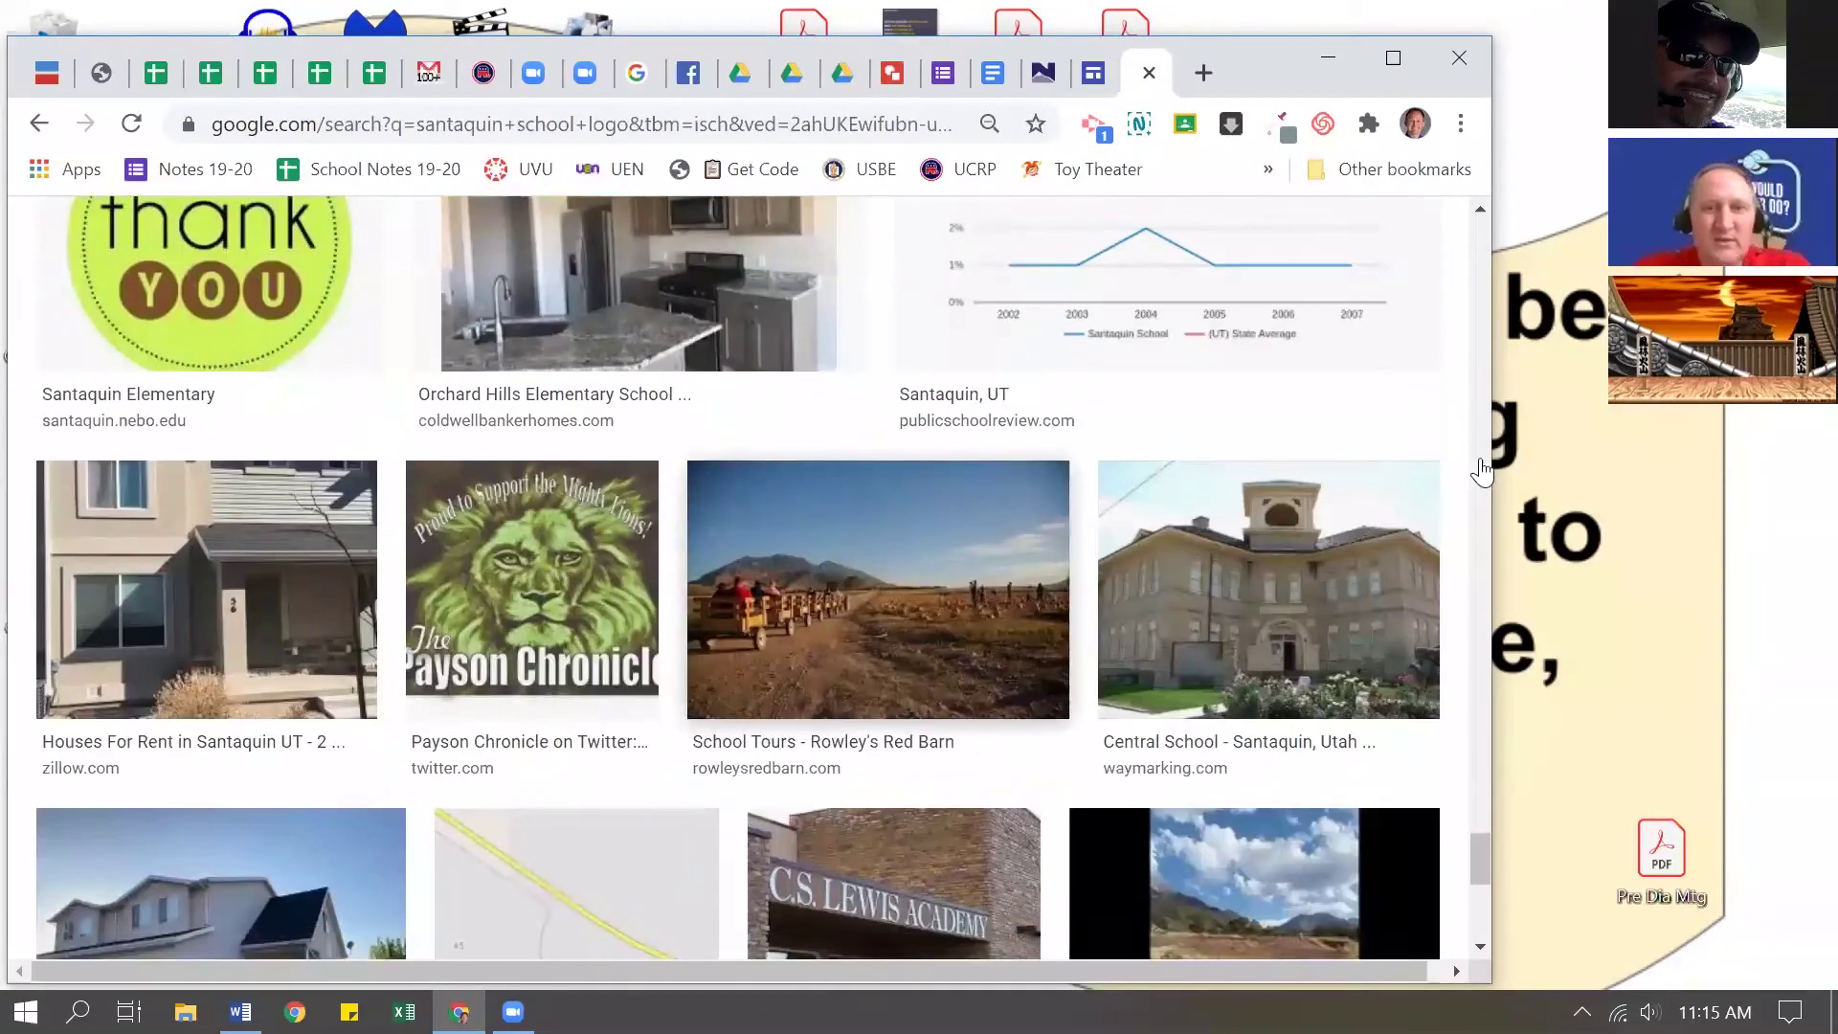
pyautogui.scroll(8, 1493, 485)
pyautogui.moveTo(1478, 530); pyautogui.dragTo(1479, 215)
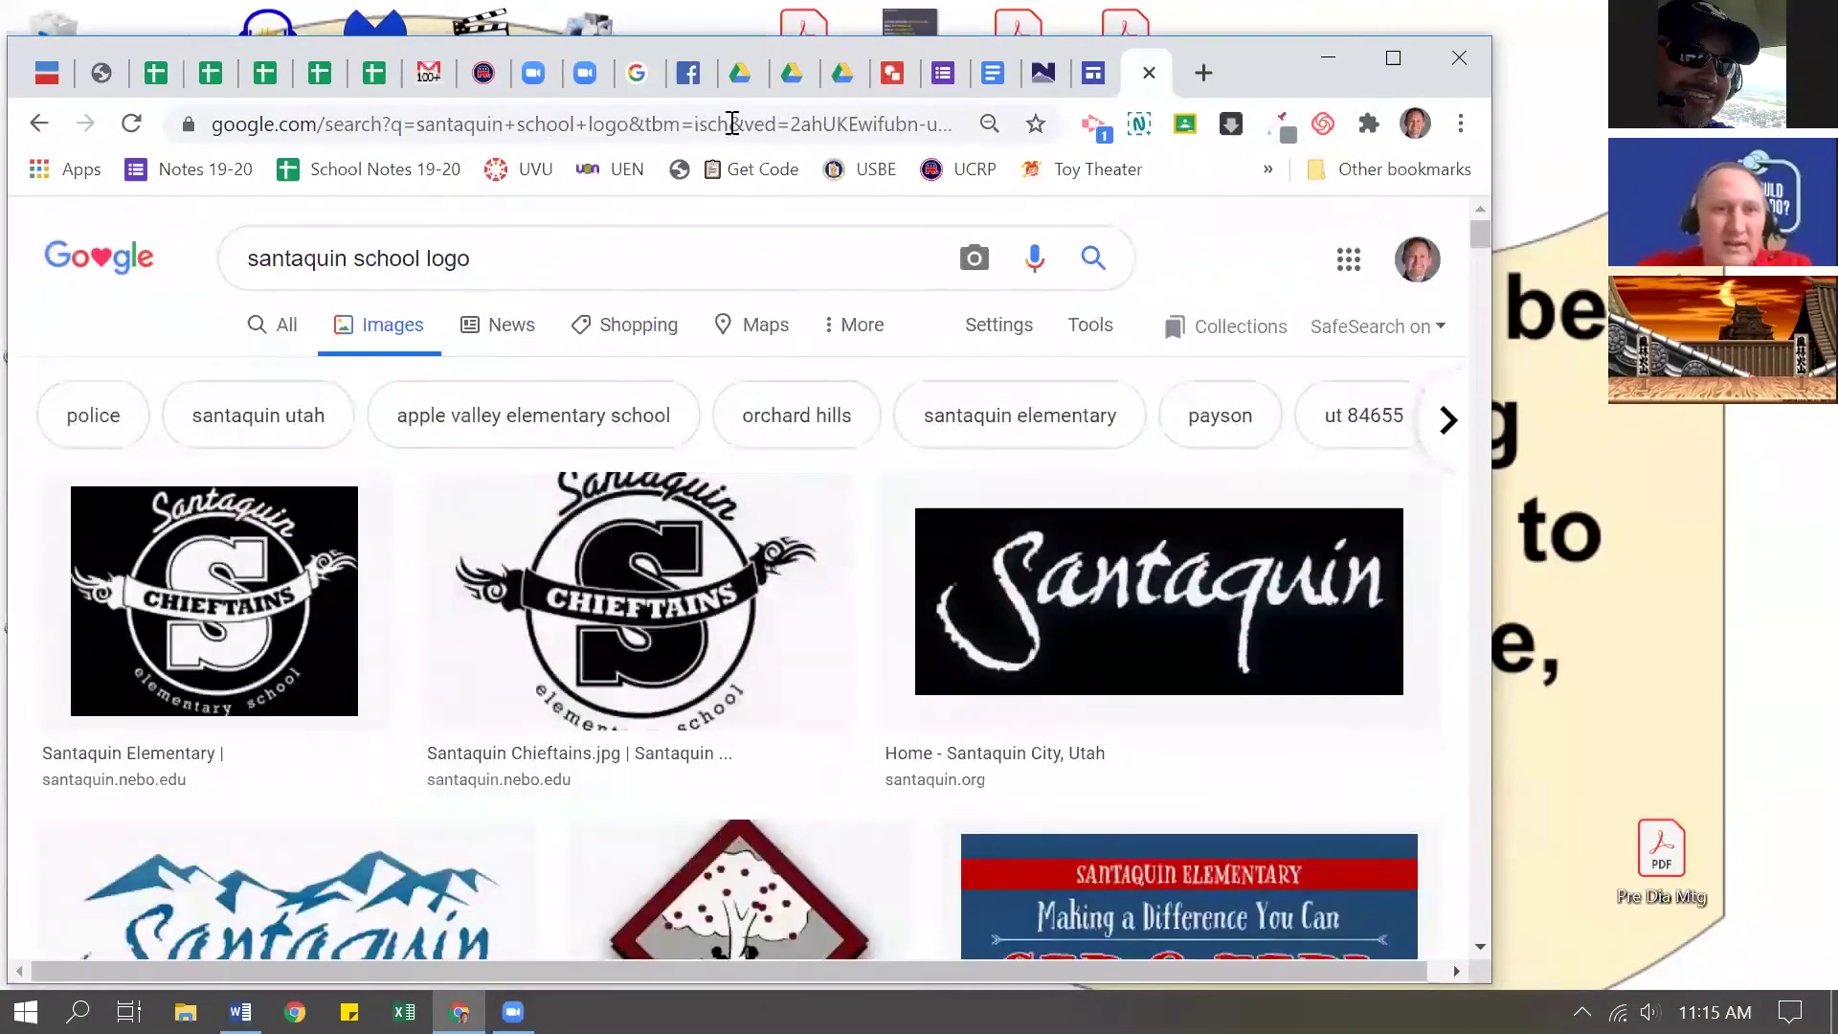
# Step: Go to the school's faculty page at santaquin.nebo.edu/faculty
pyautogui.click(732, 124)
pyautogui.write('antquin')
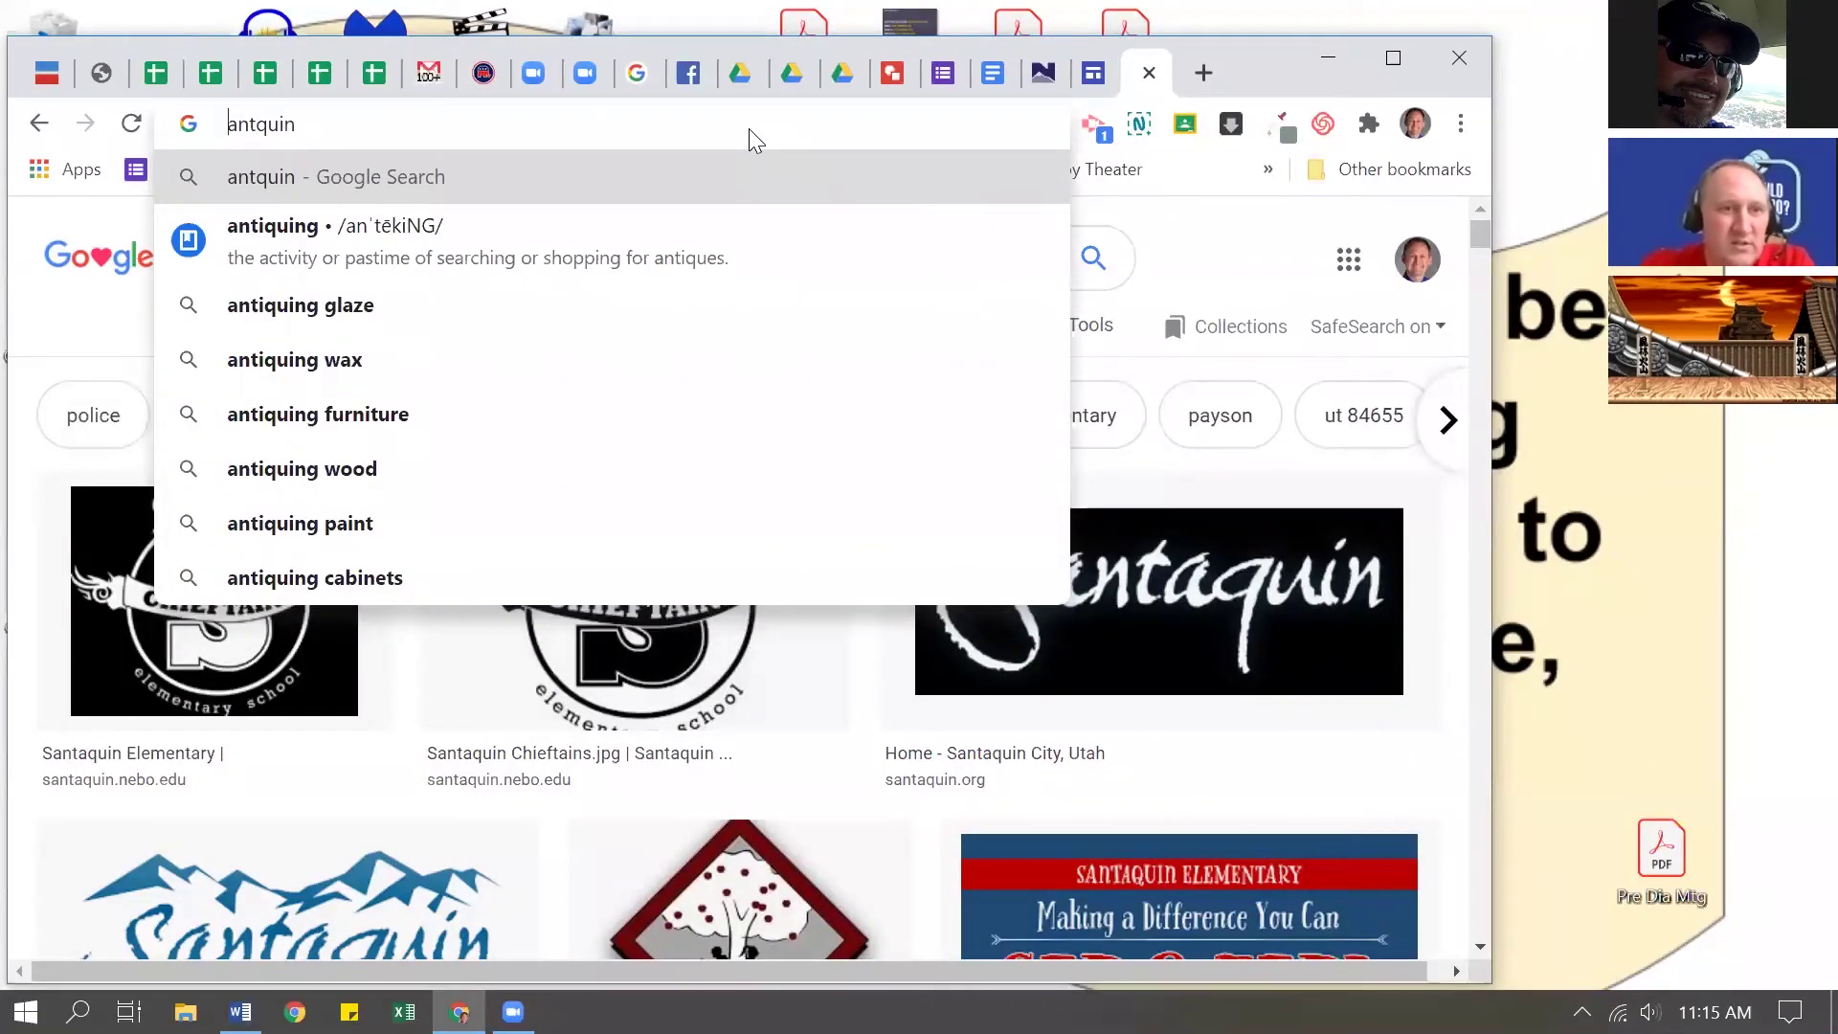
pyautogui.write('s')
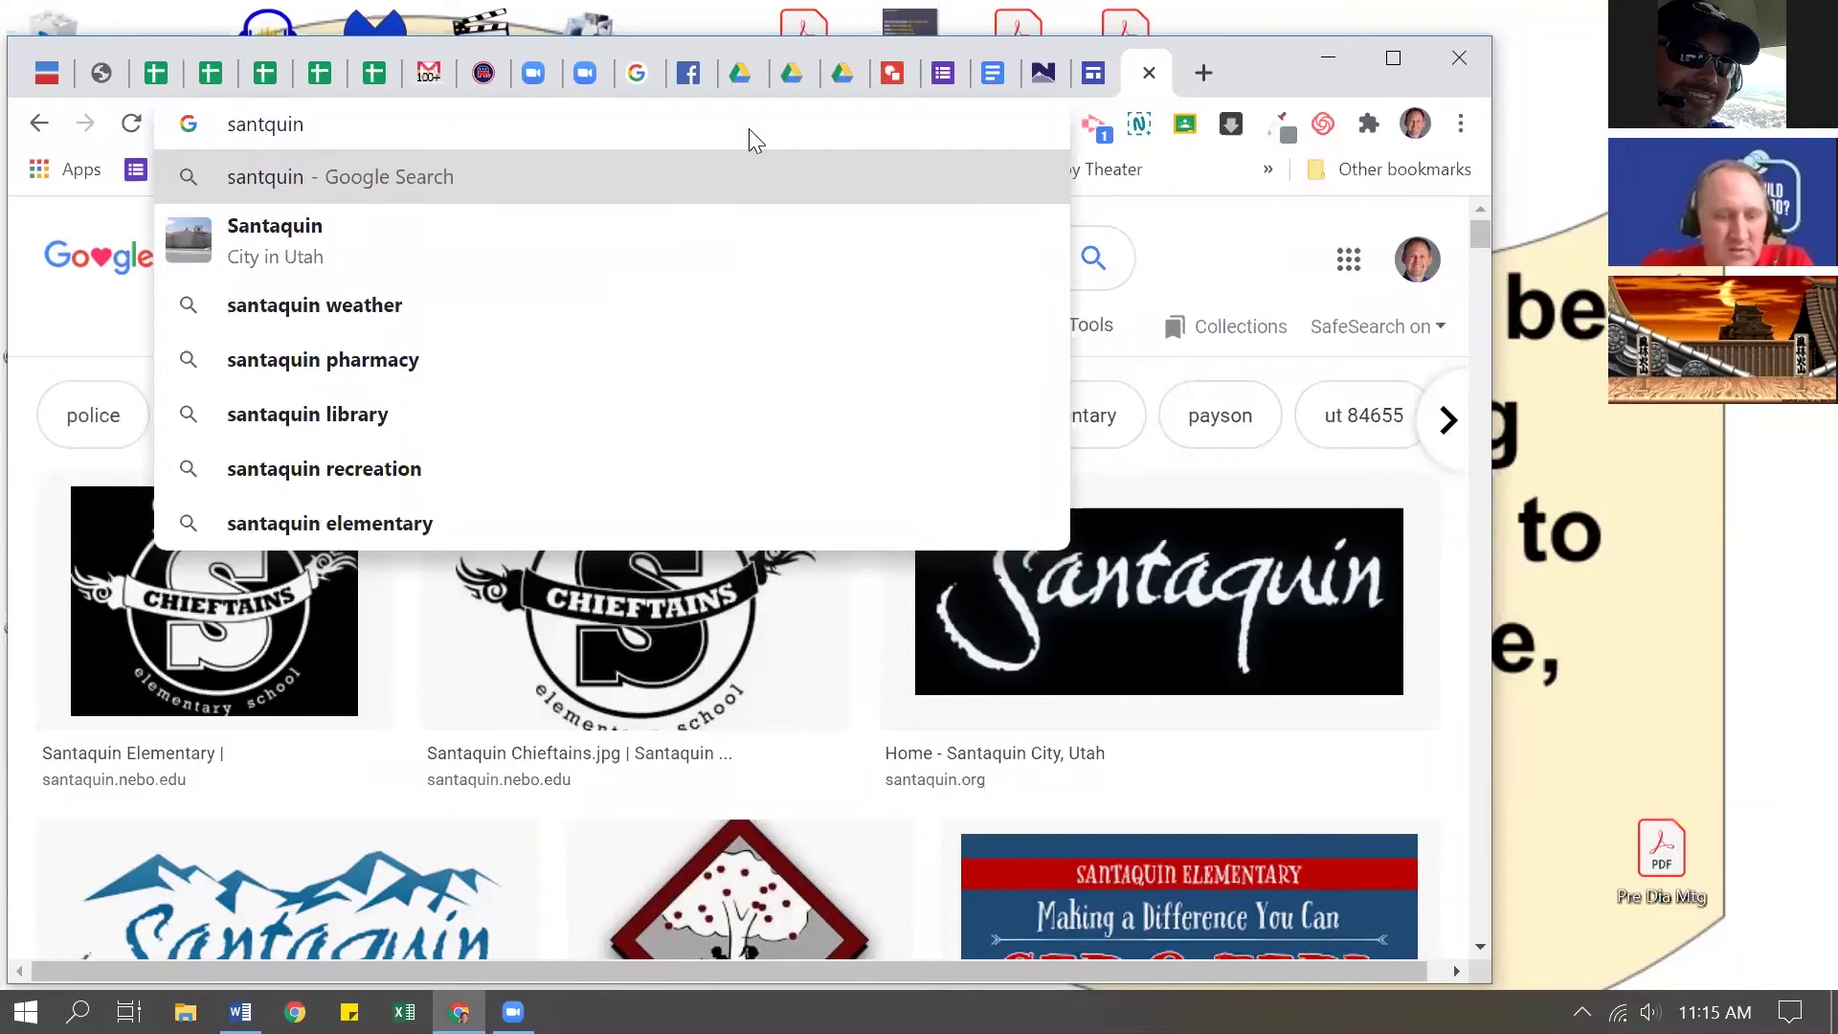
pyautogui.write('a')
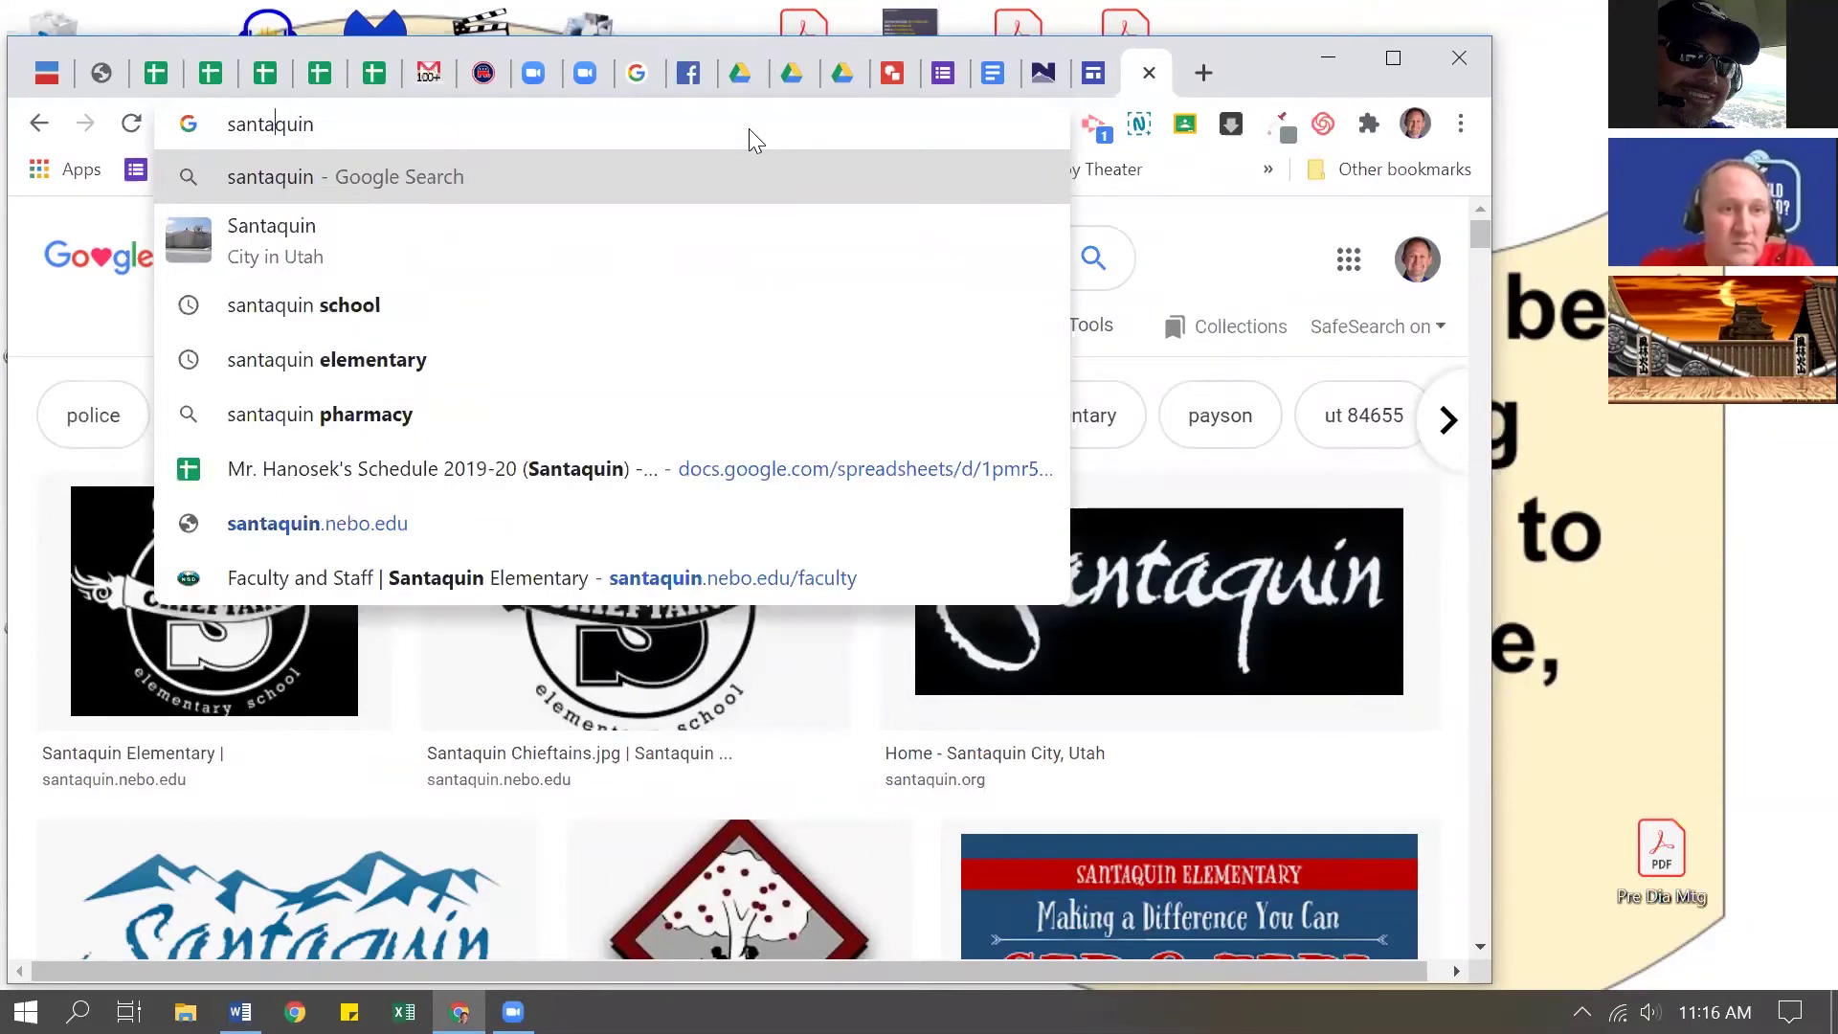
pyautogui.write('.nebo.edu')
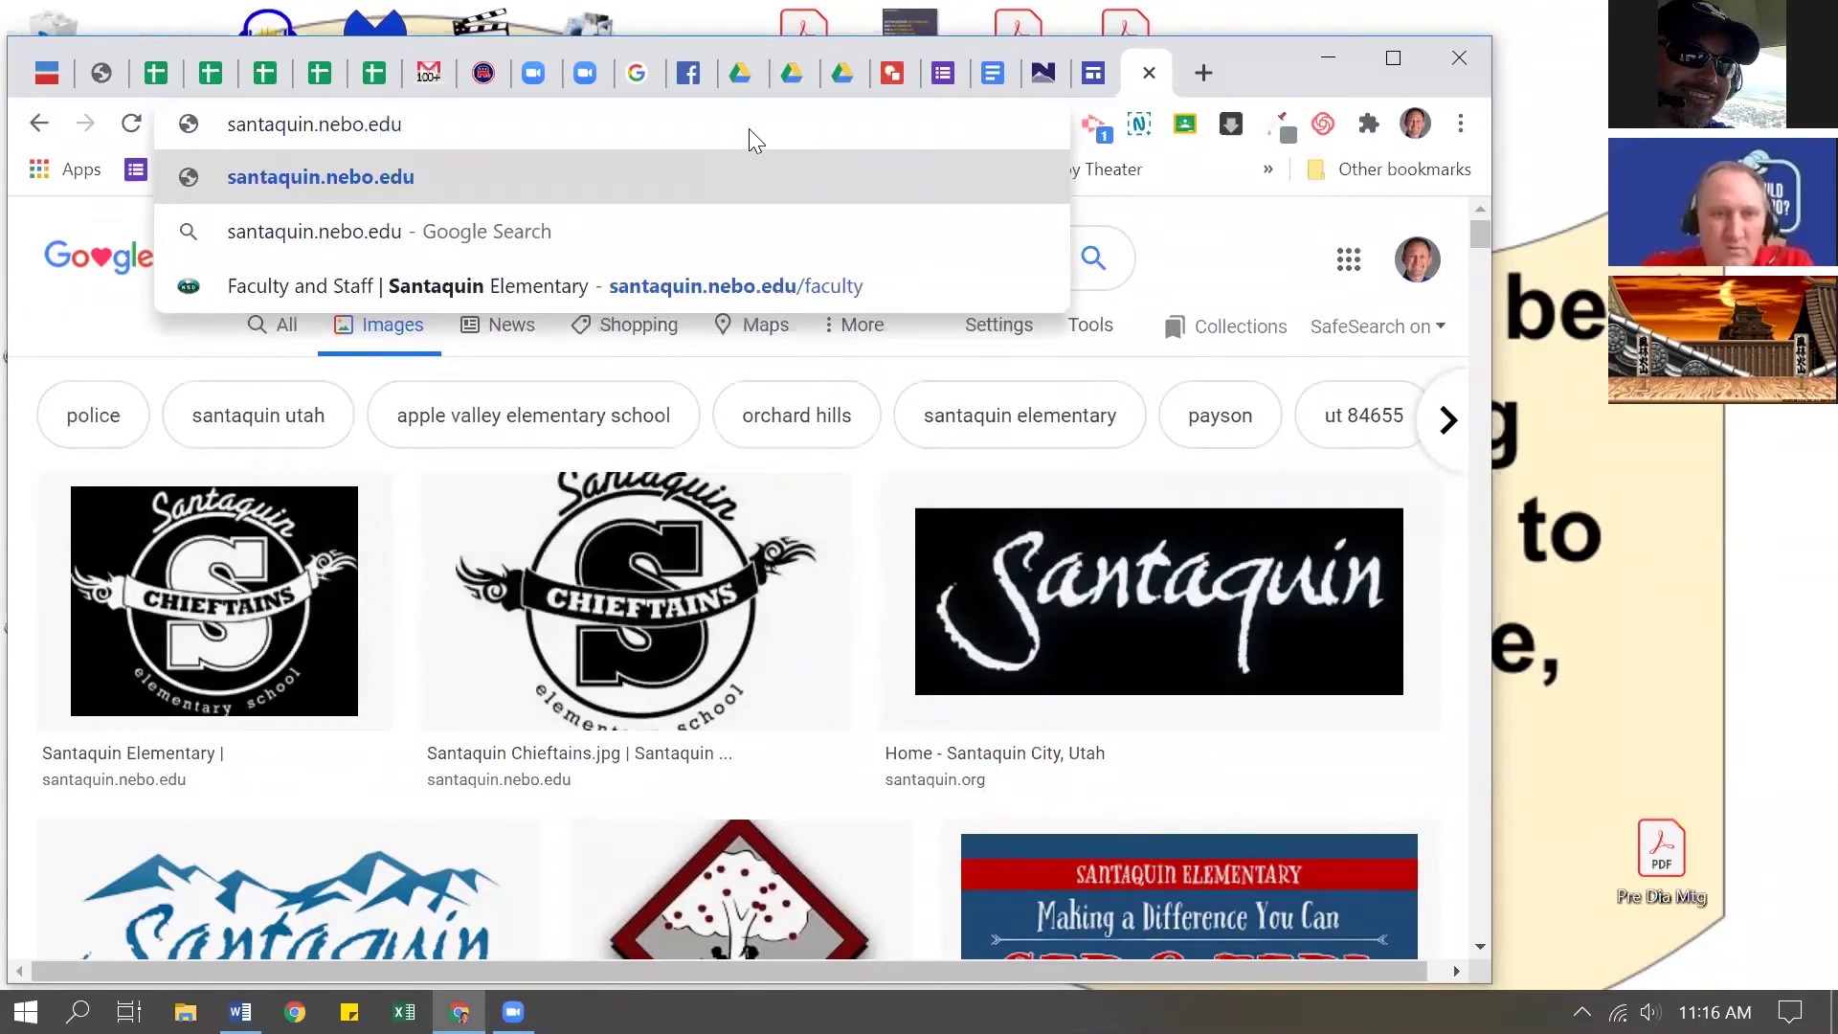
pyautogui.write('/faculty')
pyautogui.press('Return')
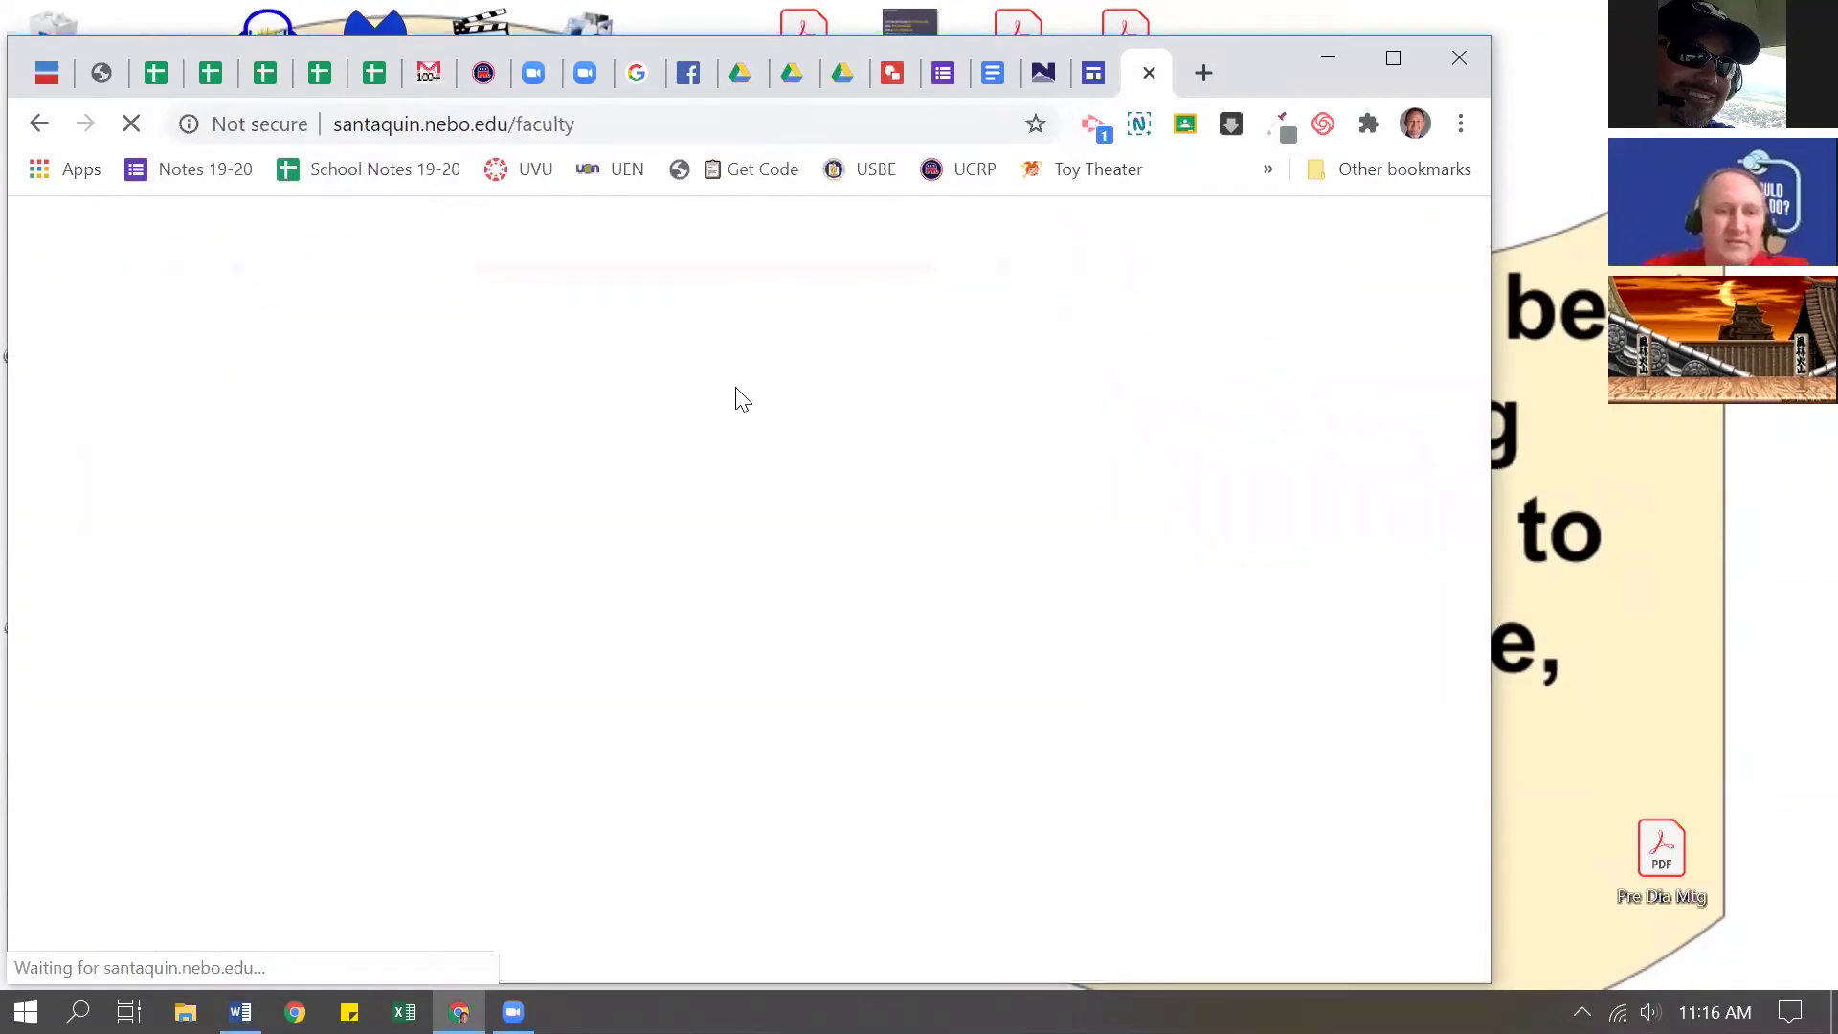
# Step: Find the principal's portrait in the Office section of the Faculty and Staff page and copy the image
pyautogui.scroll(-1, 670, 498)
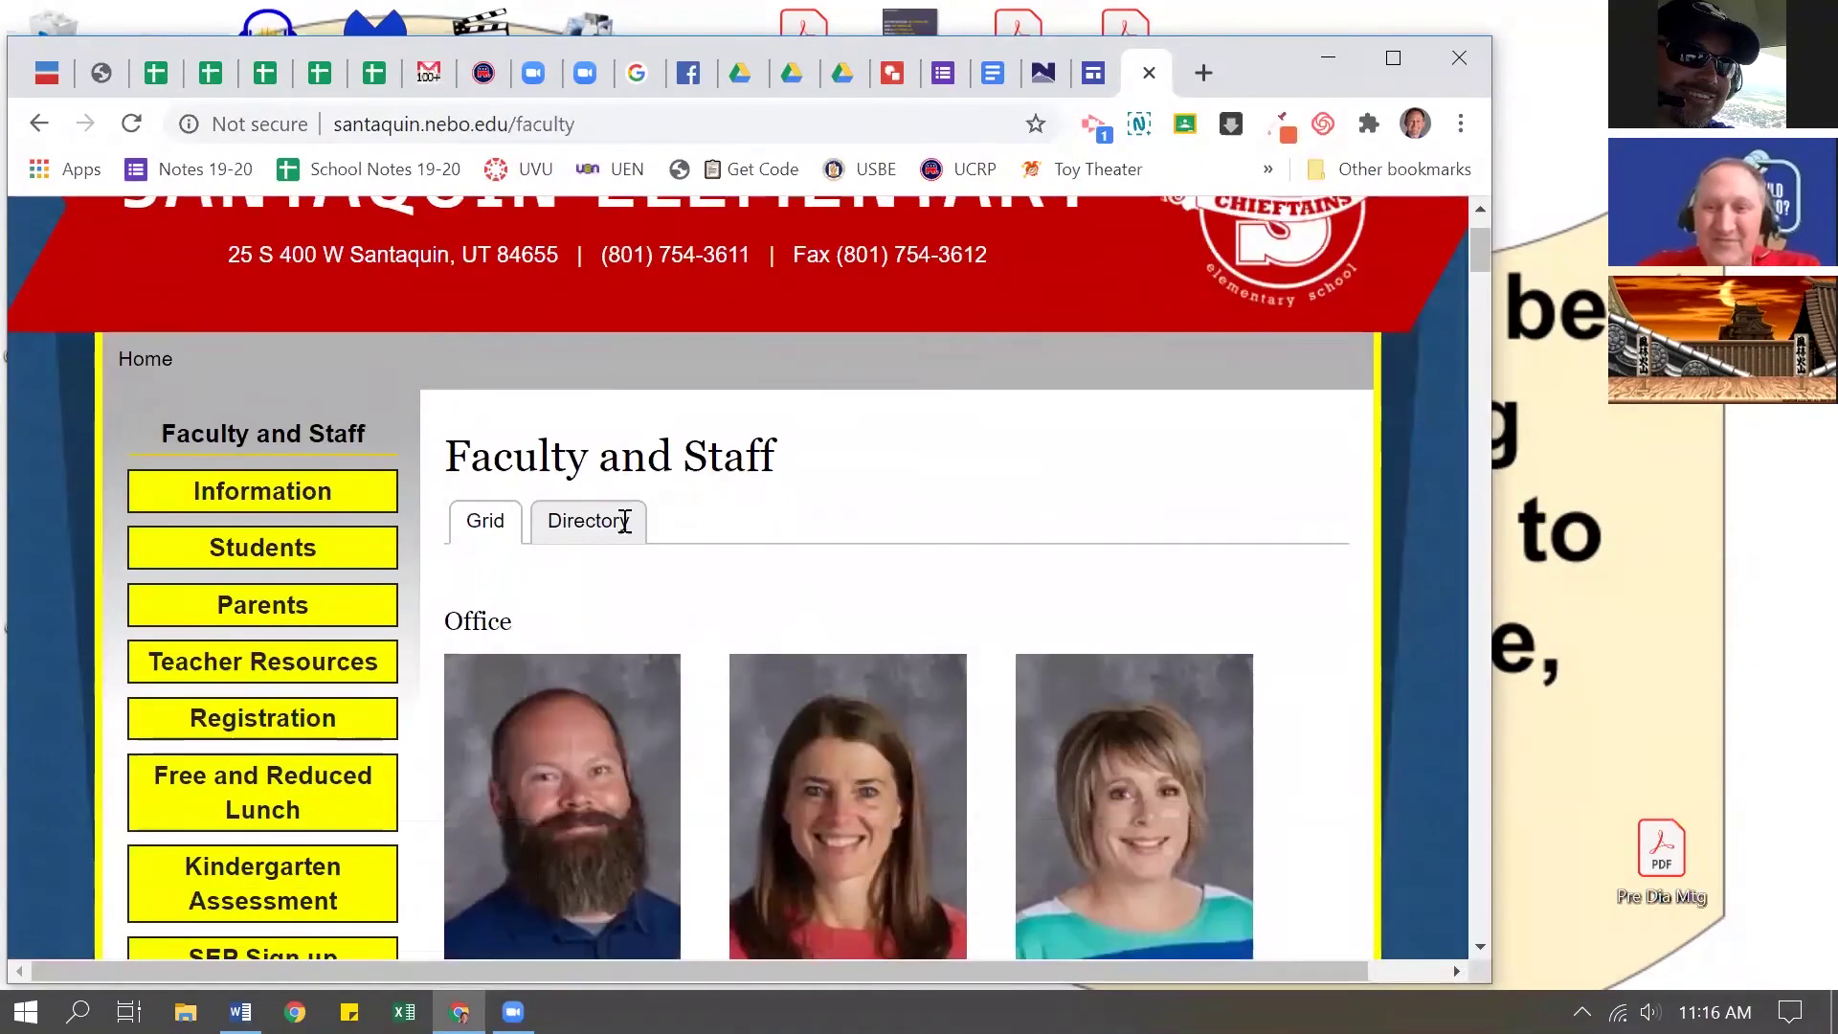
pyautogui.scroll(-1, 559, 727)
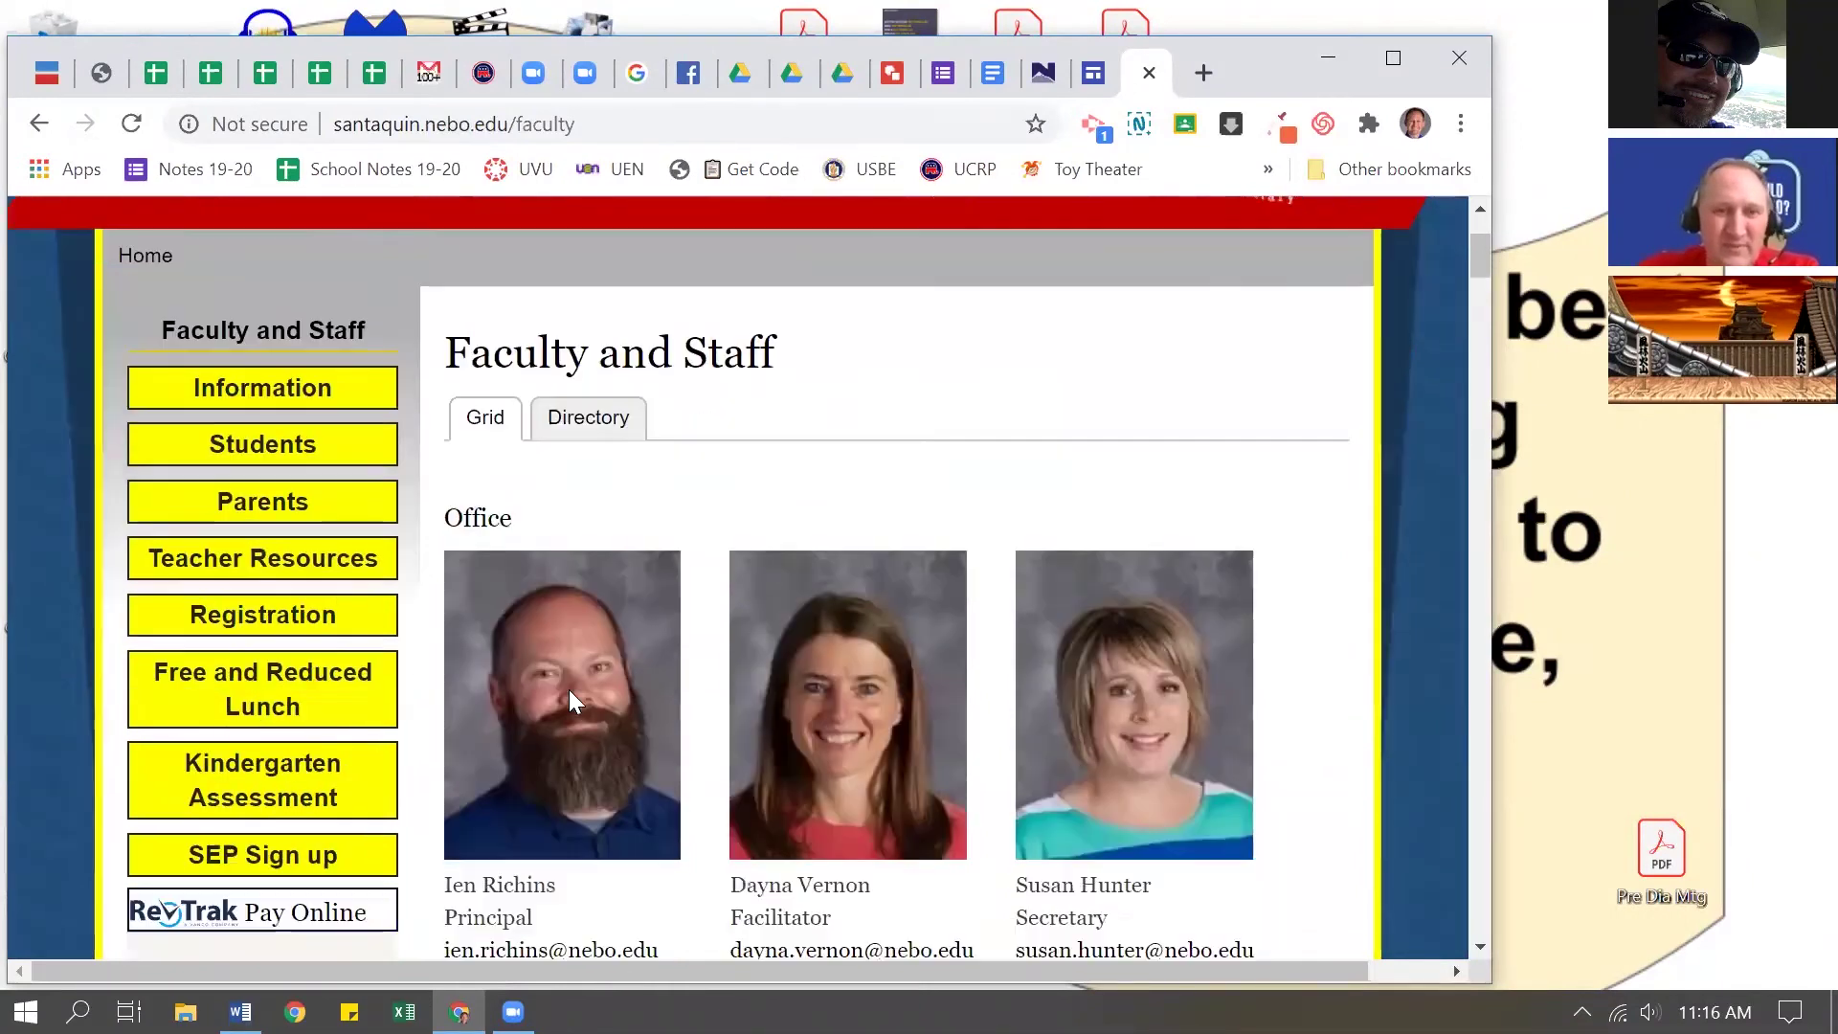
pyautogui.rightClick(557, 628)
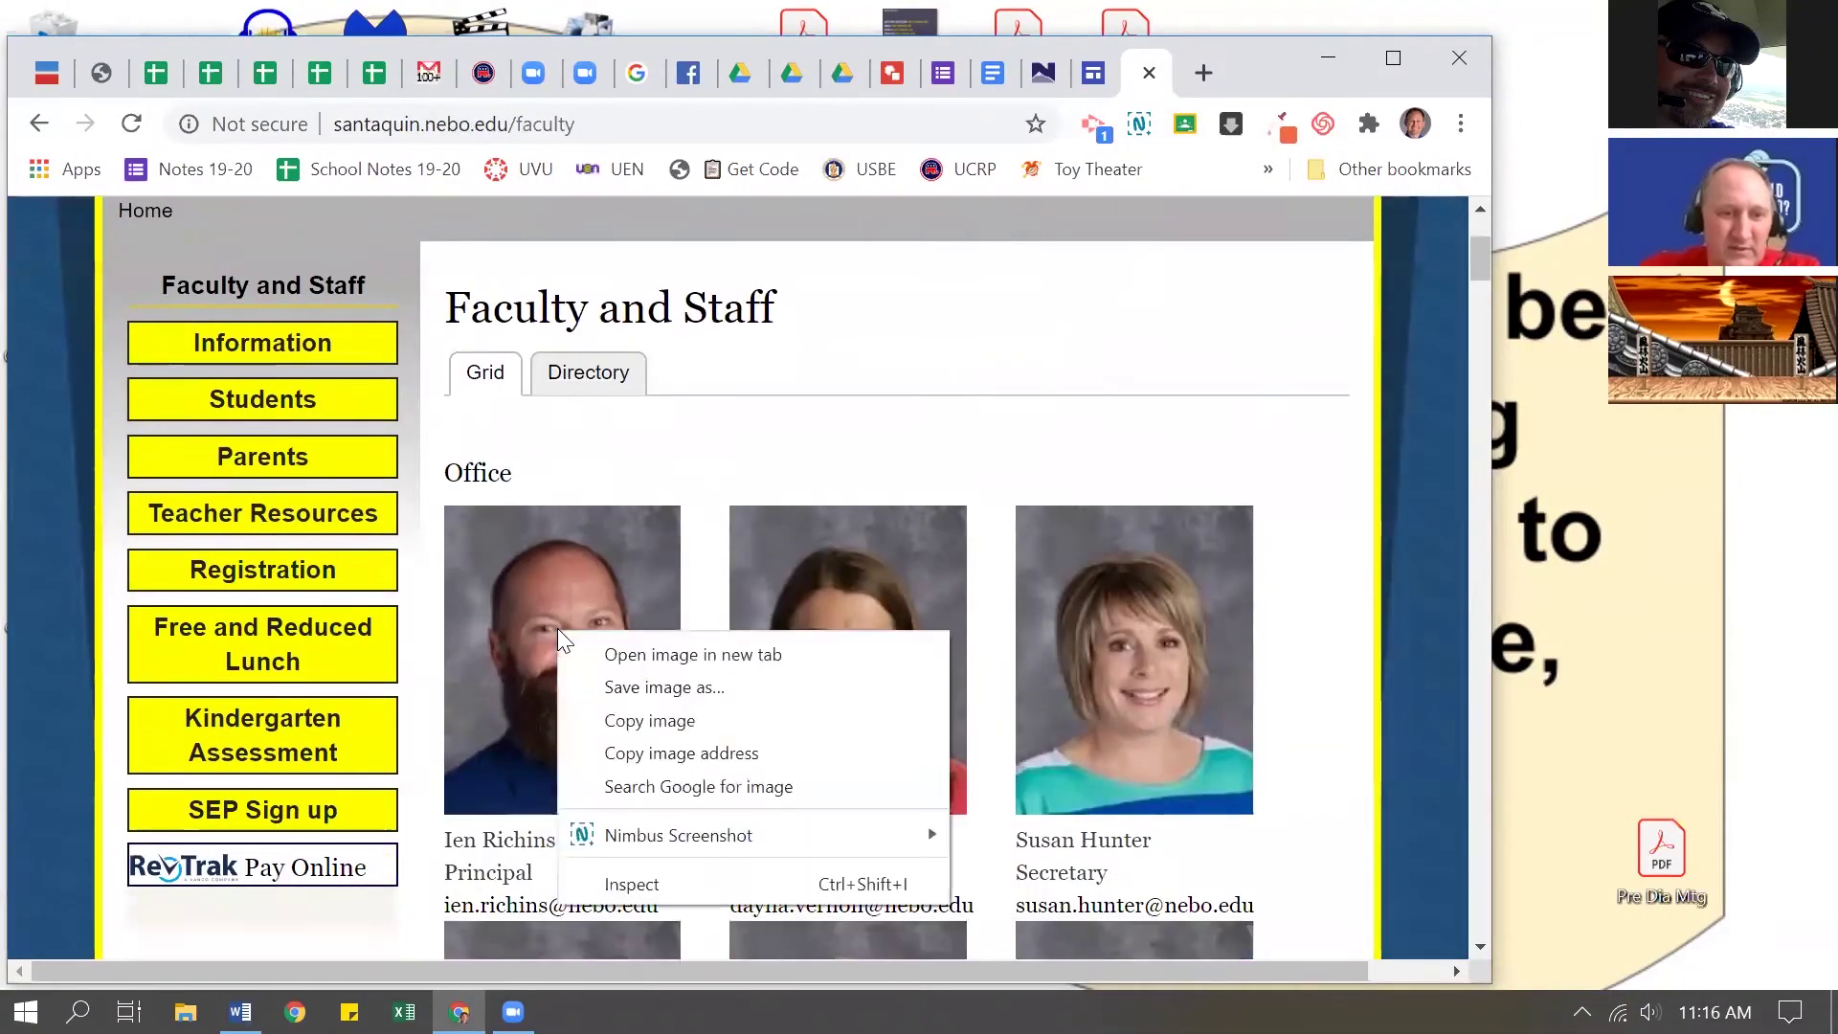
pyautogui.click(647, 718)
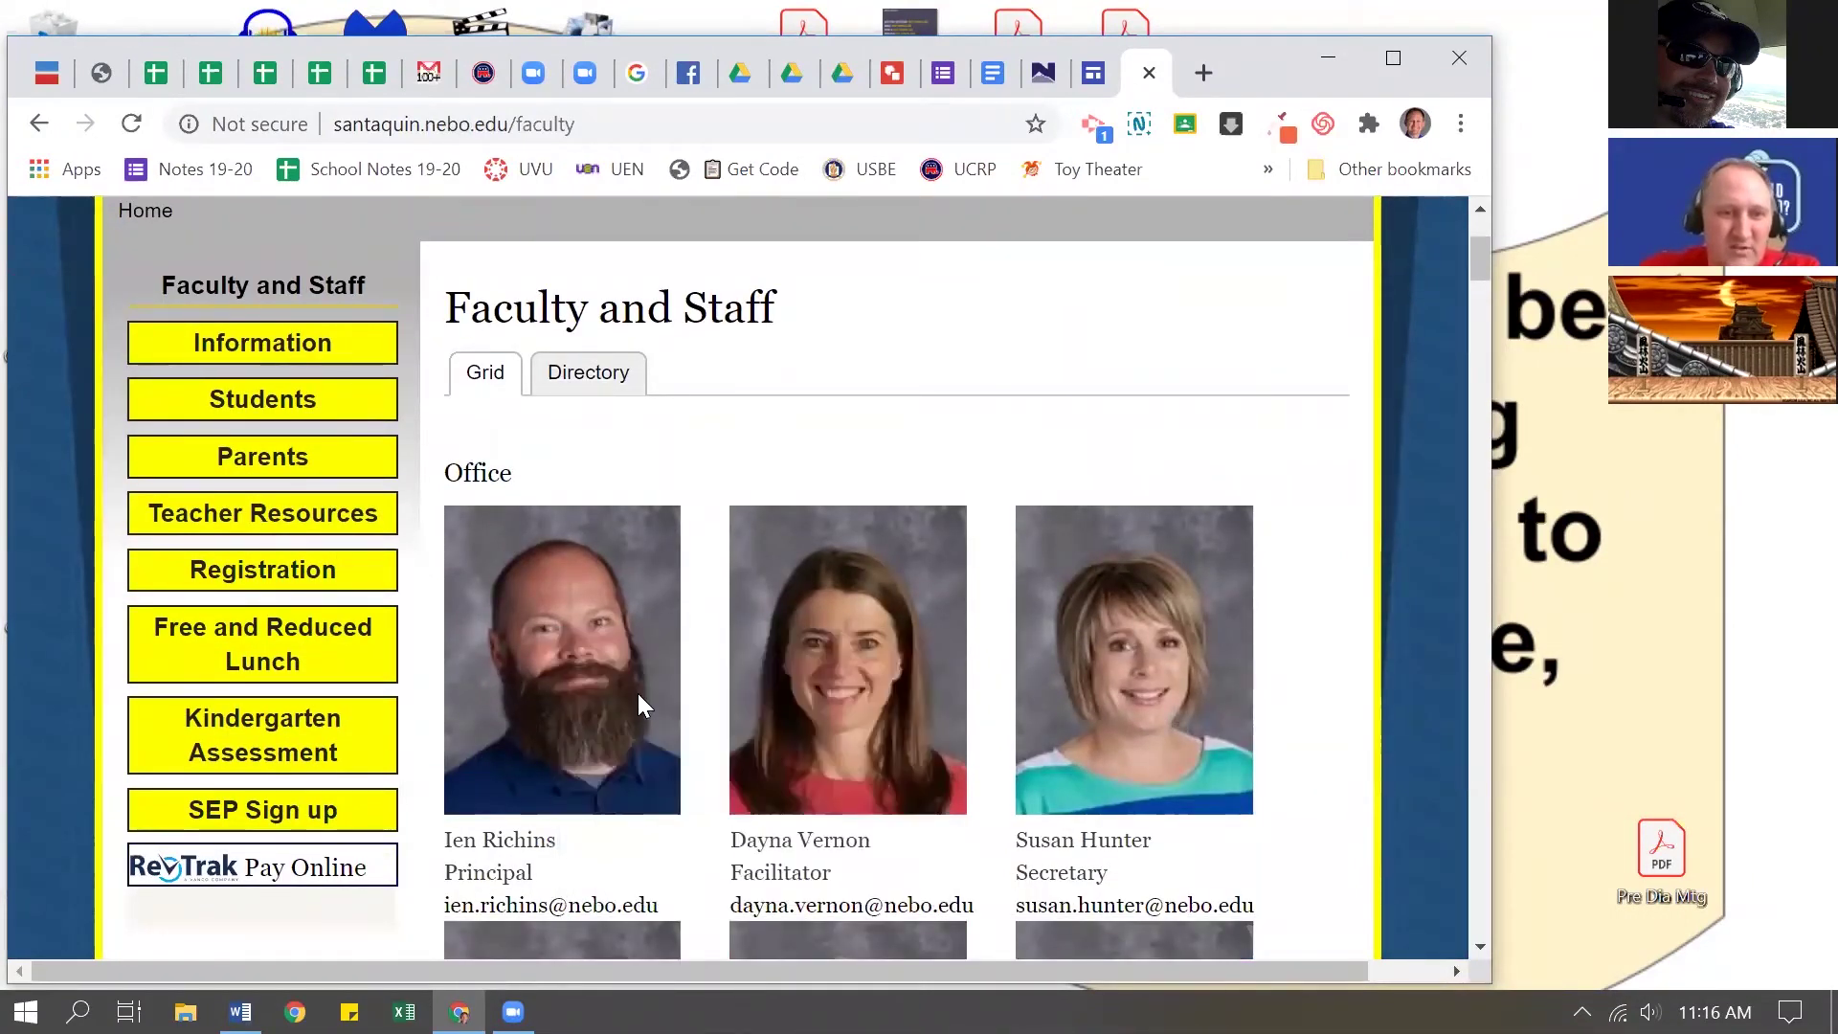
# Step: Paste the portrait into the Mr. Cat drawing, enlarge it to nearly the canvas height and centre it over the school photo
pyautogui.click(890, 71)
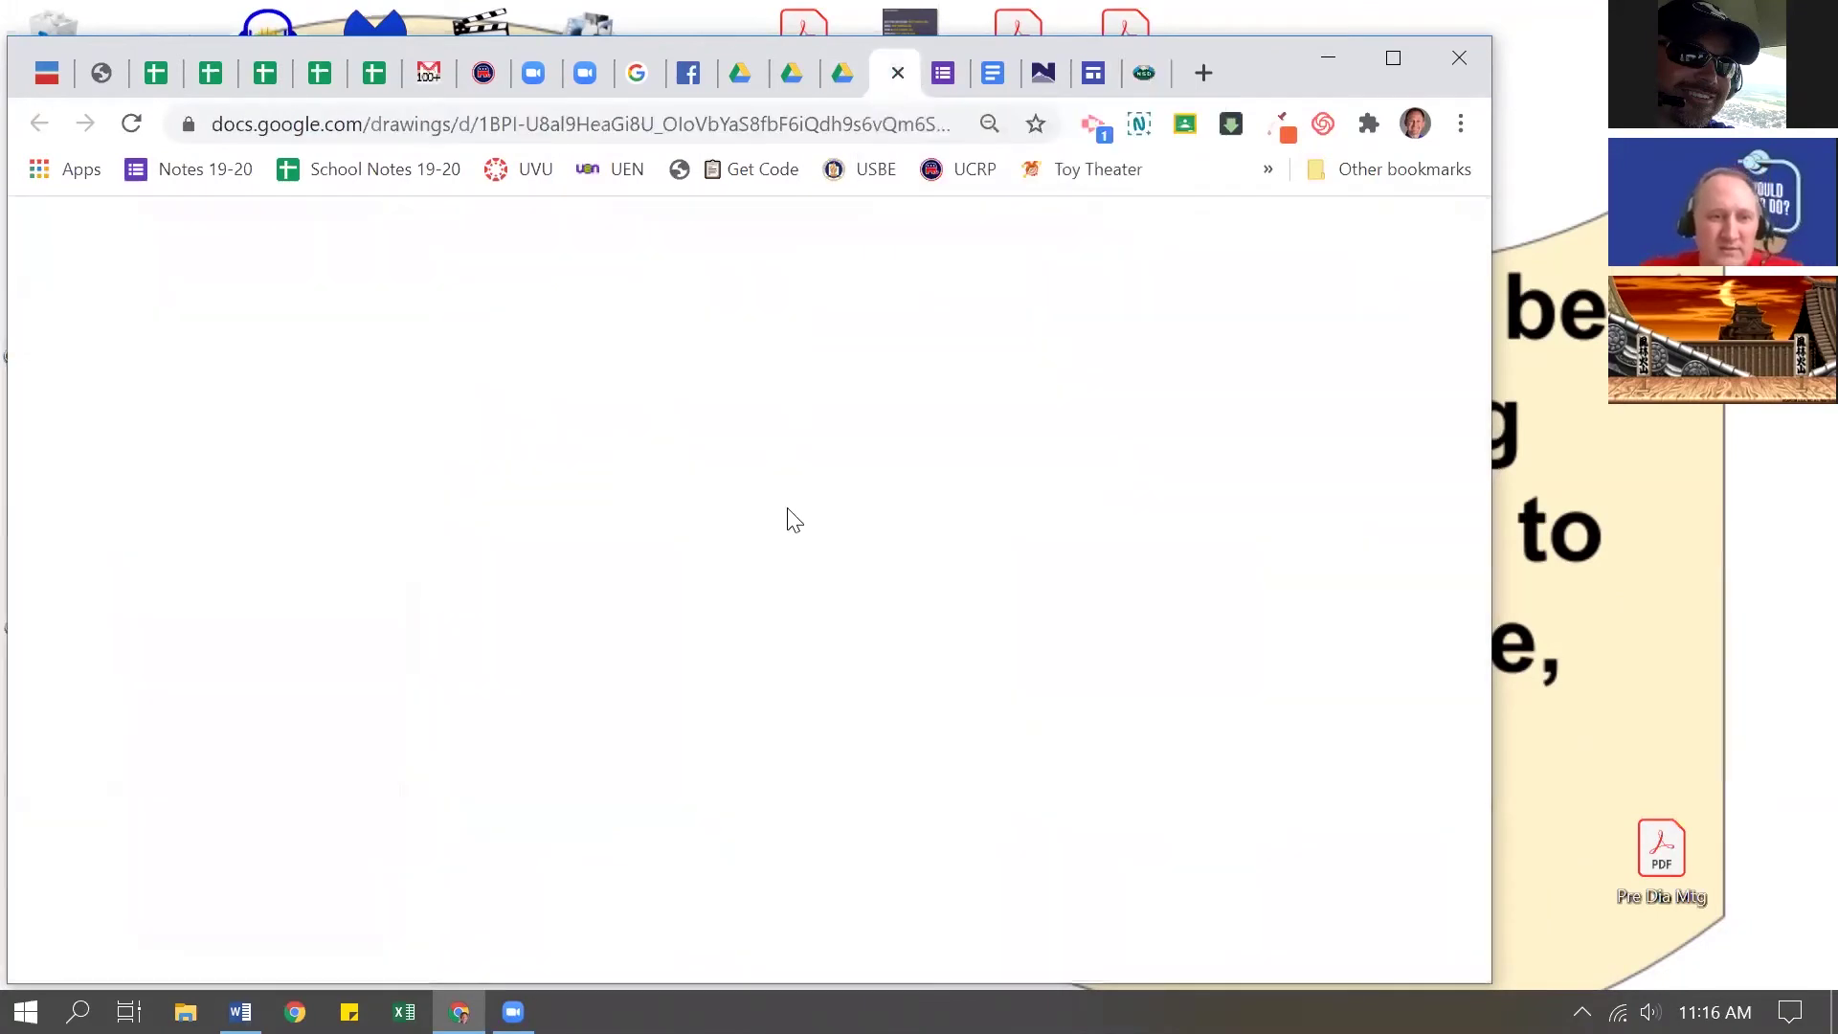
pyautogui.hotkey('ctrl', 'v')
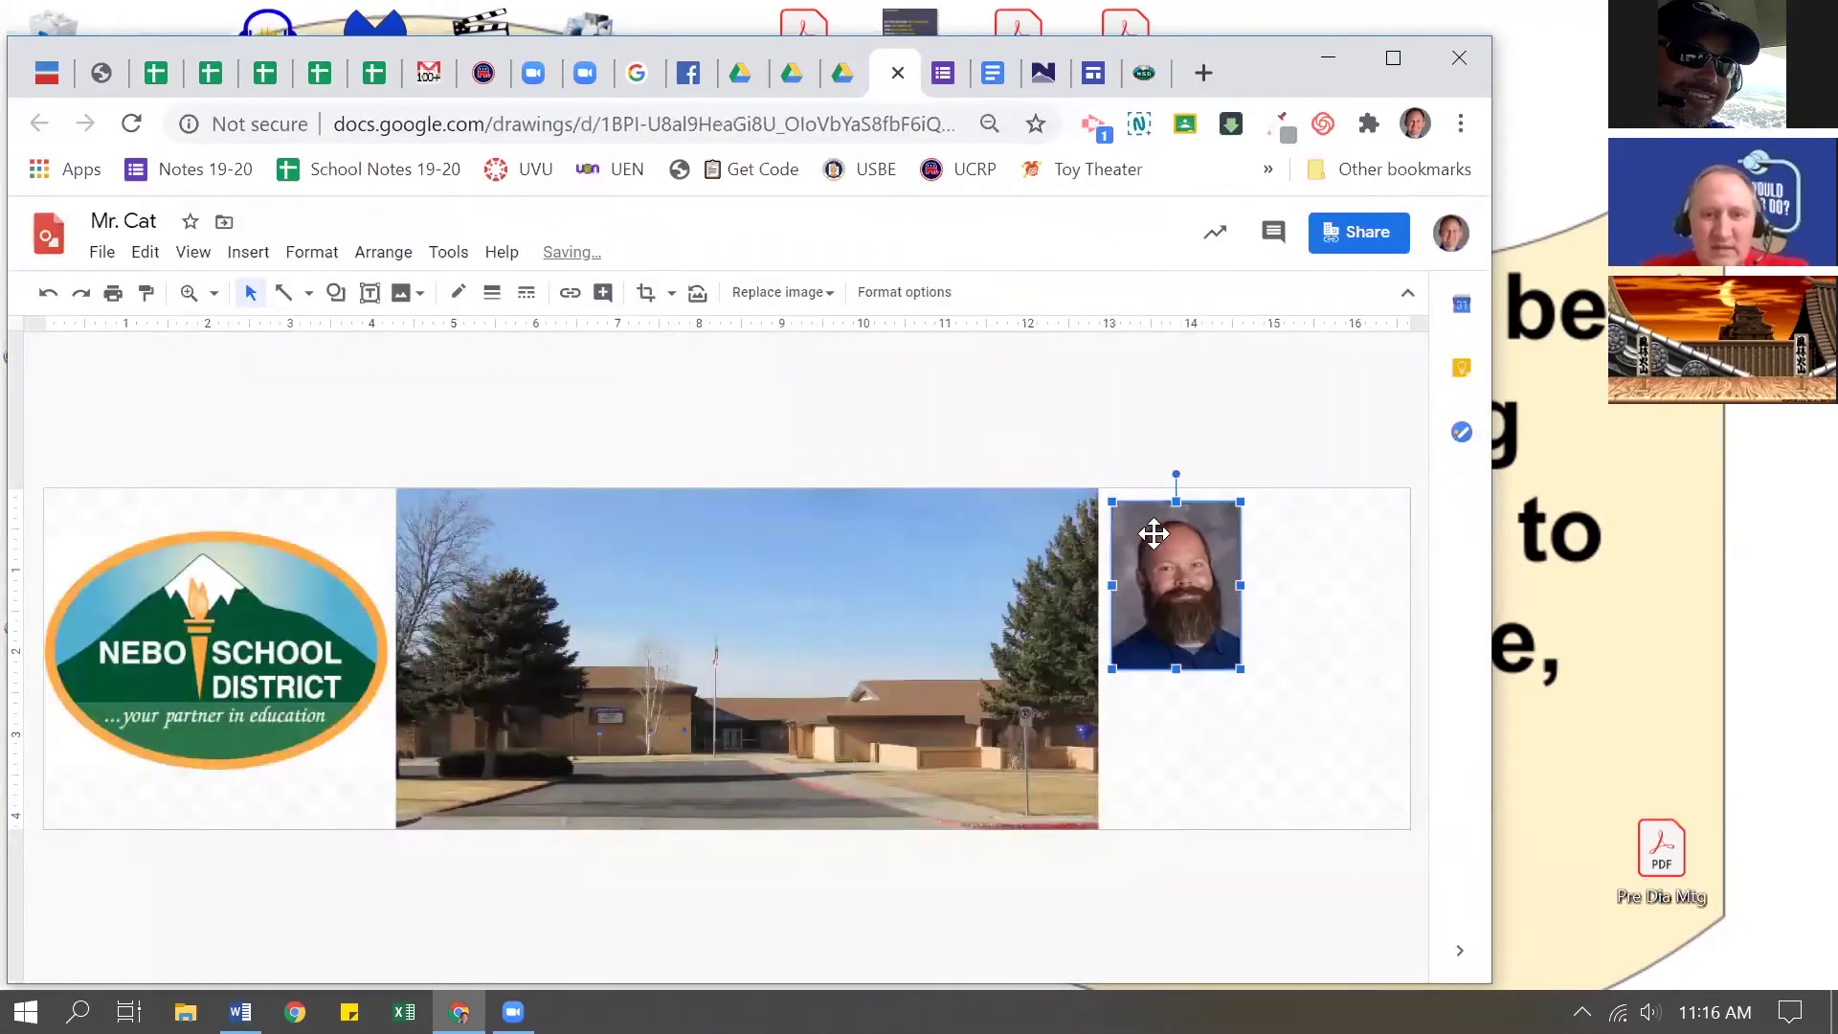
pyautogui.moveTo(1186, 589); pyautogui.dragTo(825, 609)
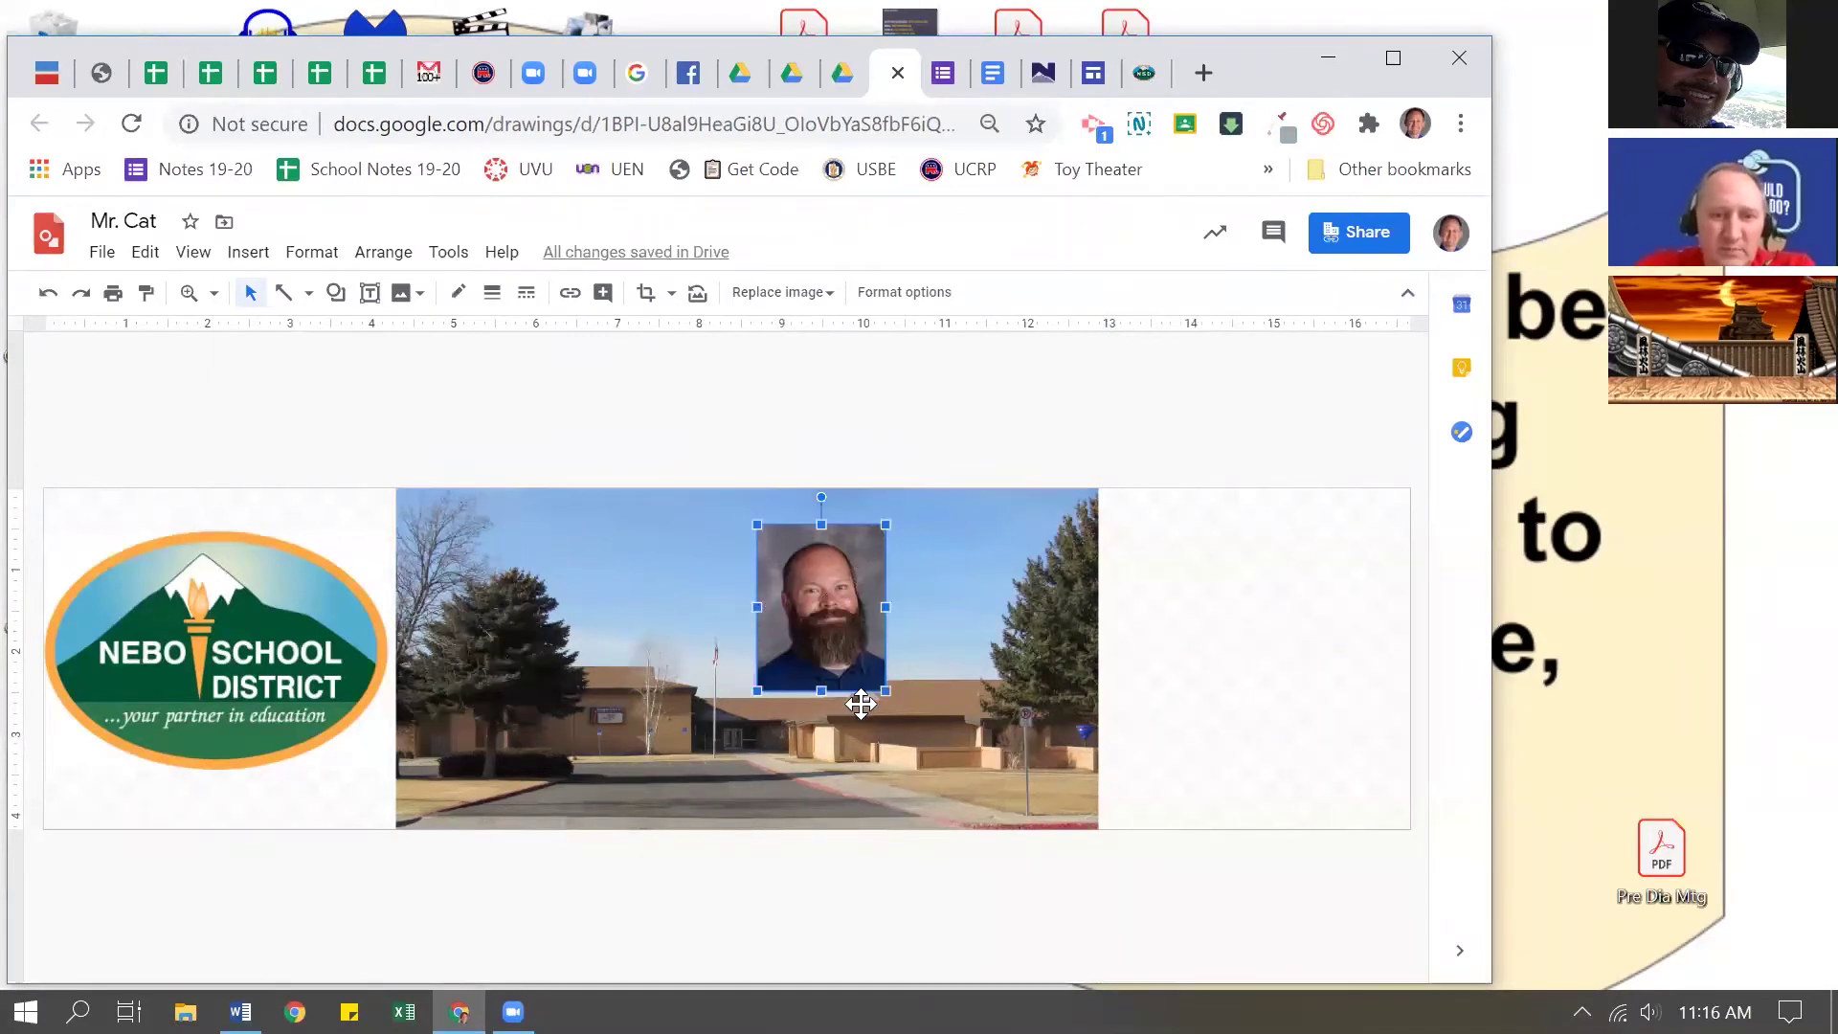
pyautogui.moveTo(932, 735); pyautogui.dragTo(981, 780)
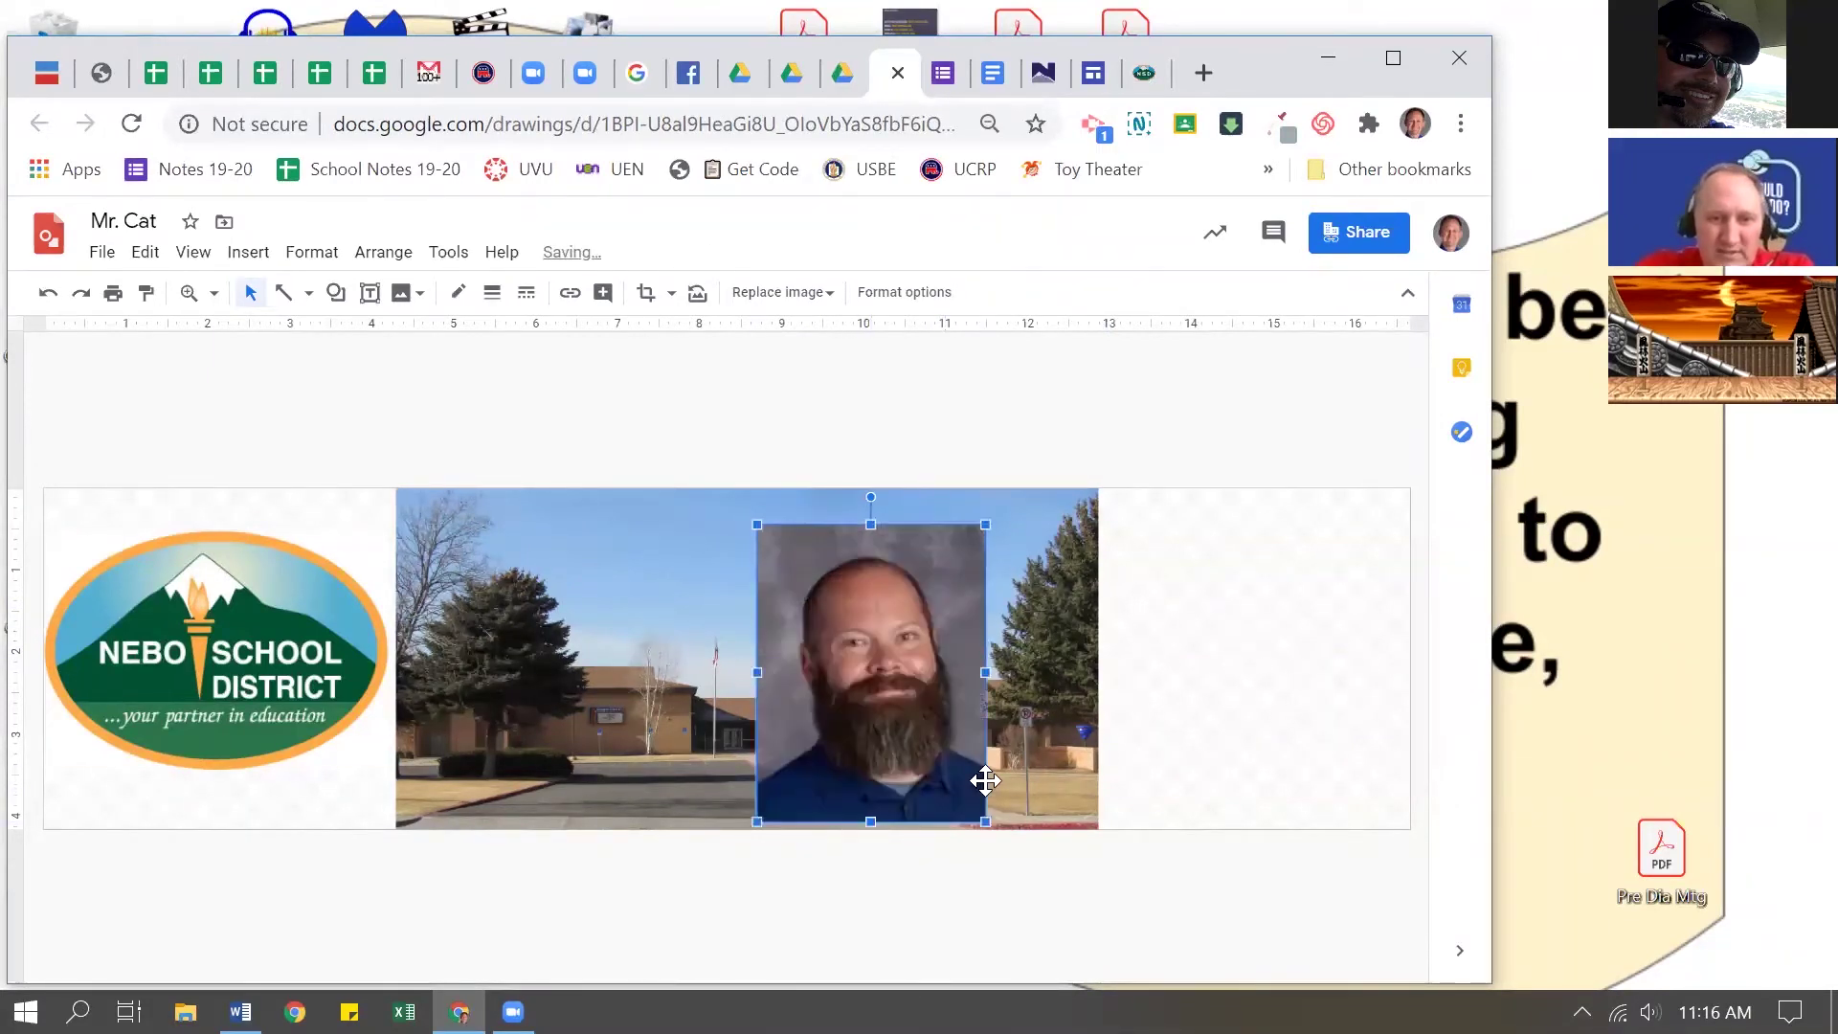
pyautogui.moveTo(902, 699); pyautogui.dragTo(777, 673)
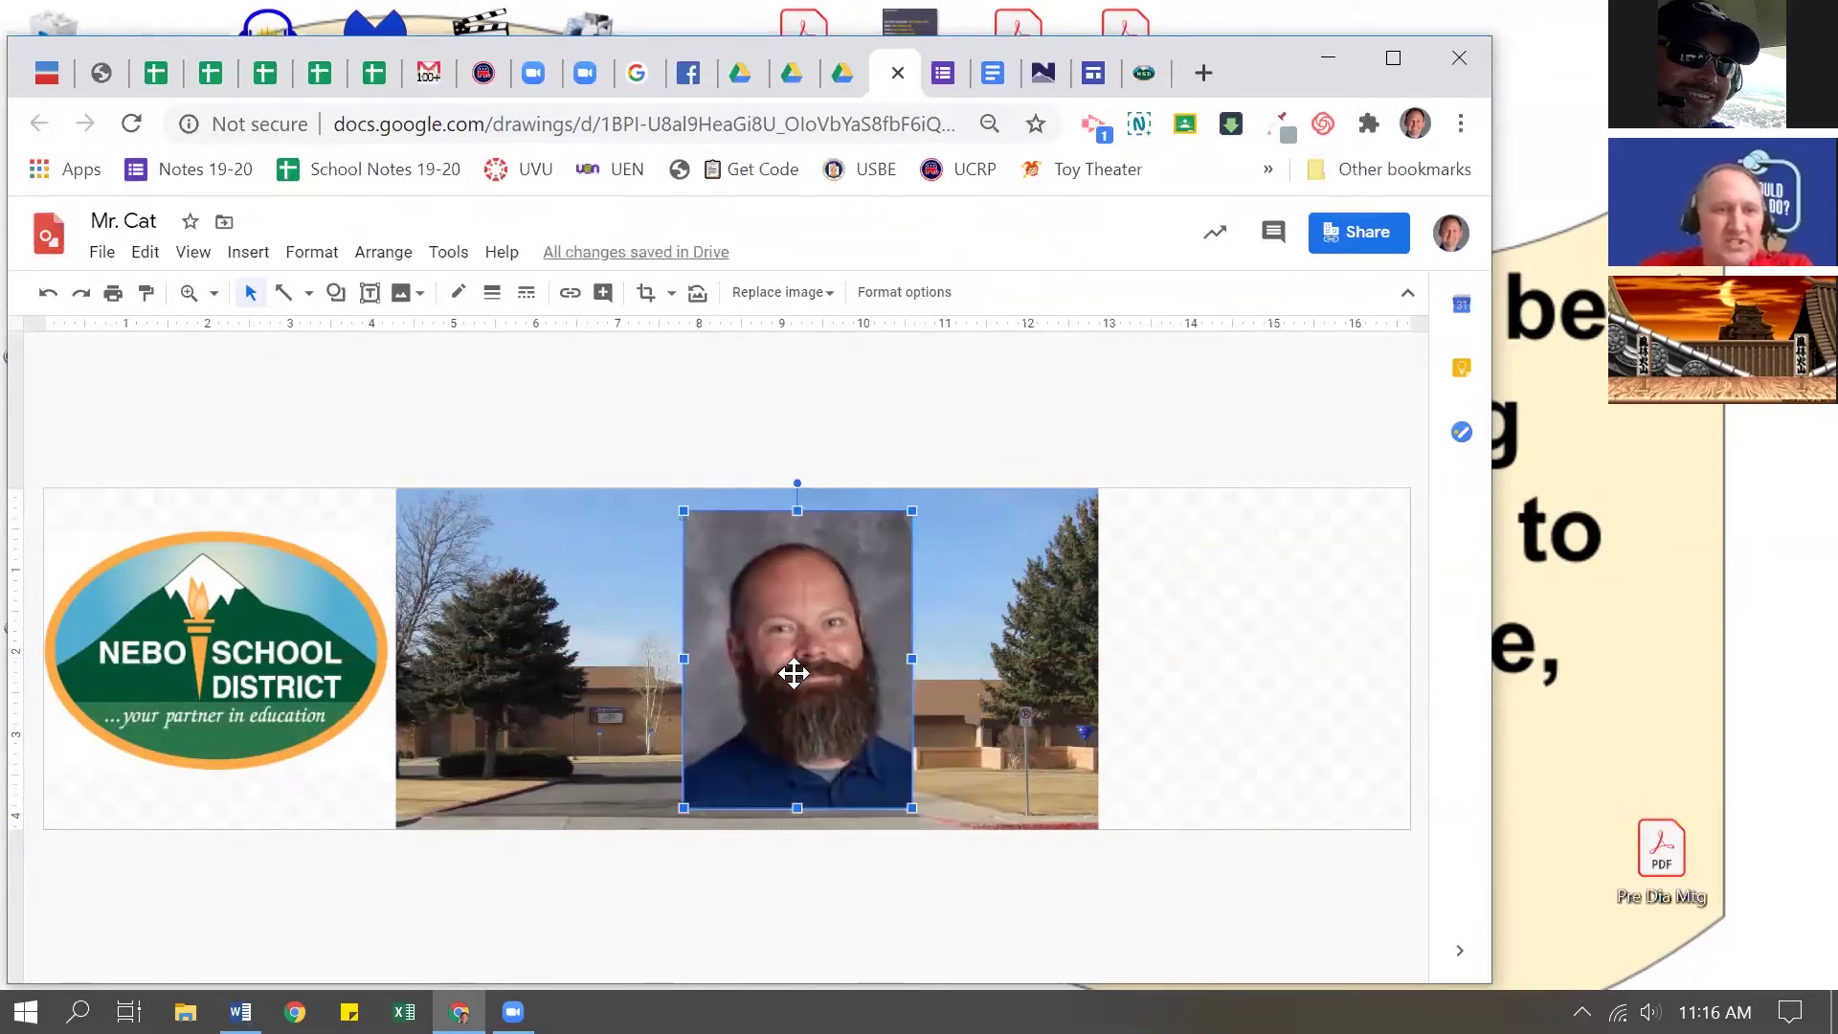
# Step: Mask the principal's portrait with a rounded rectangle shape and deselect it
pyautogui.doubleClick(785, 619)
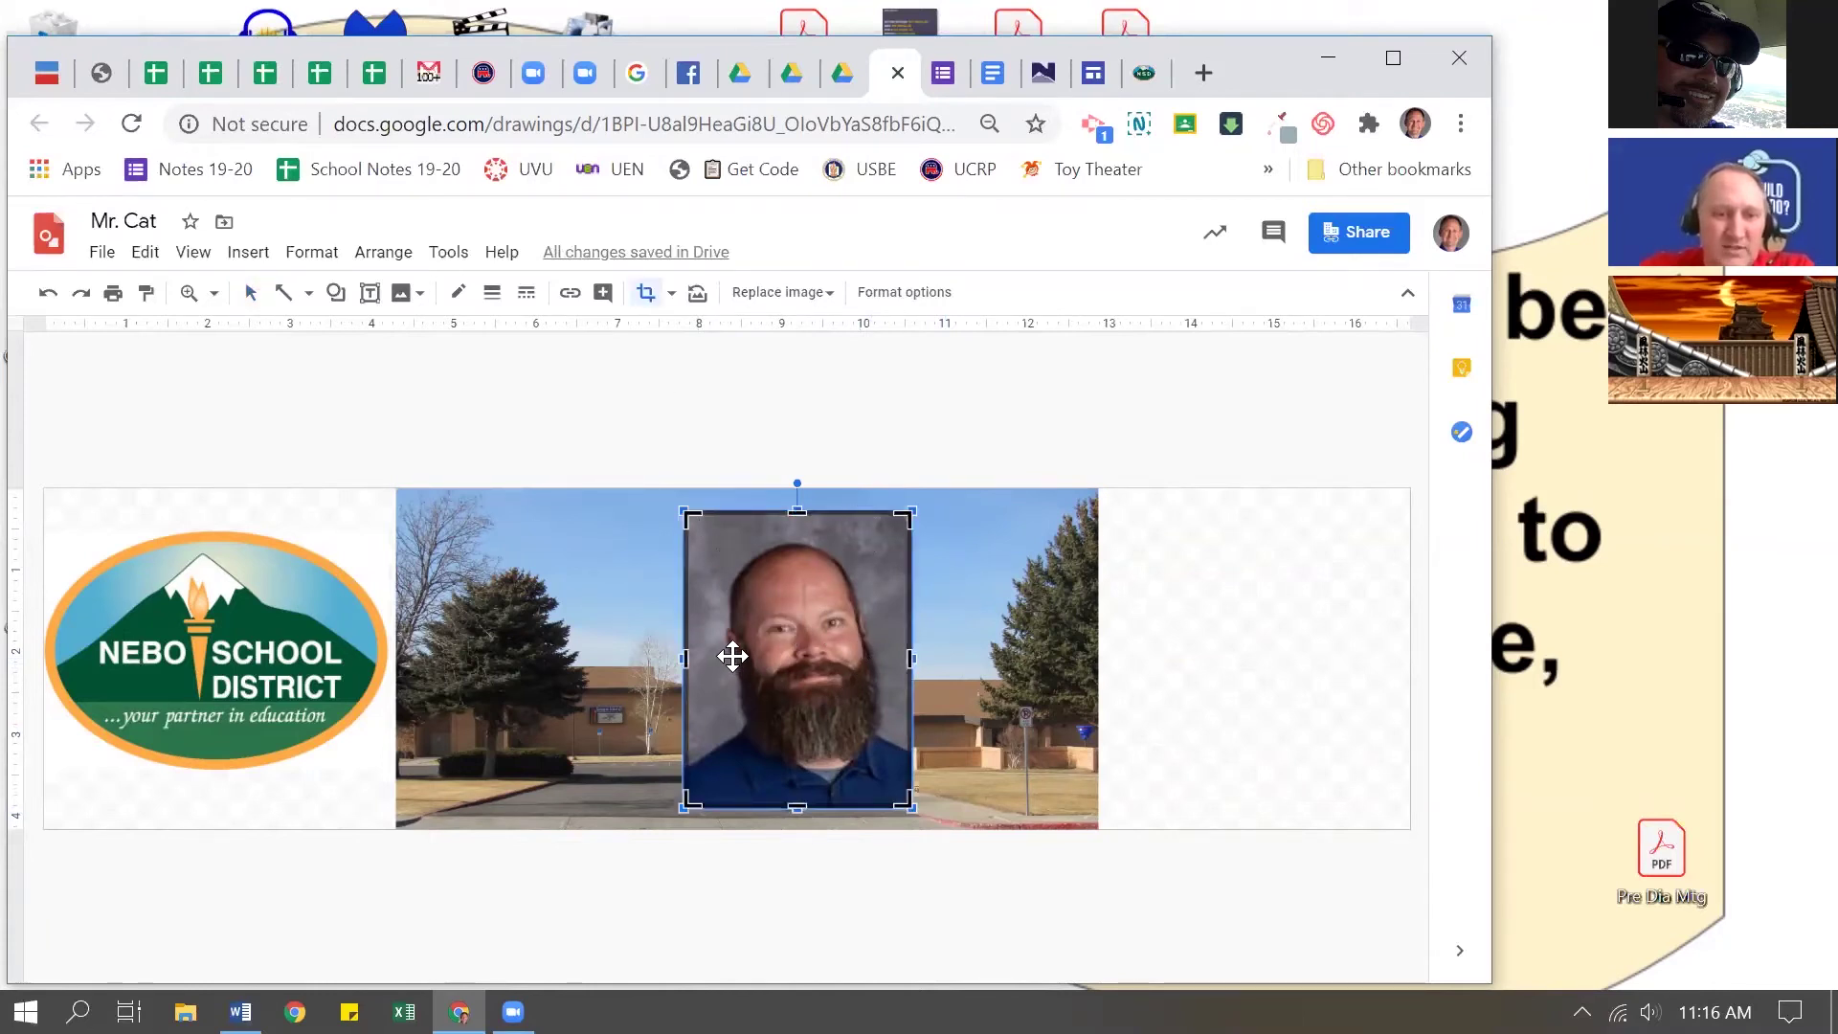
pyautogui.press('Return')
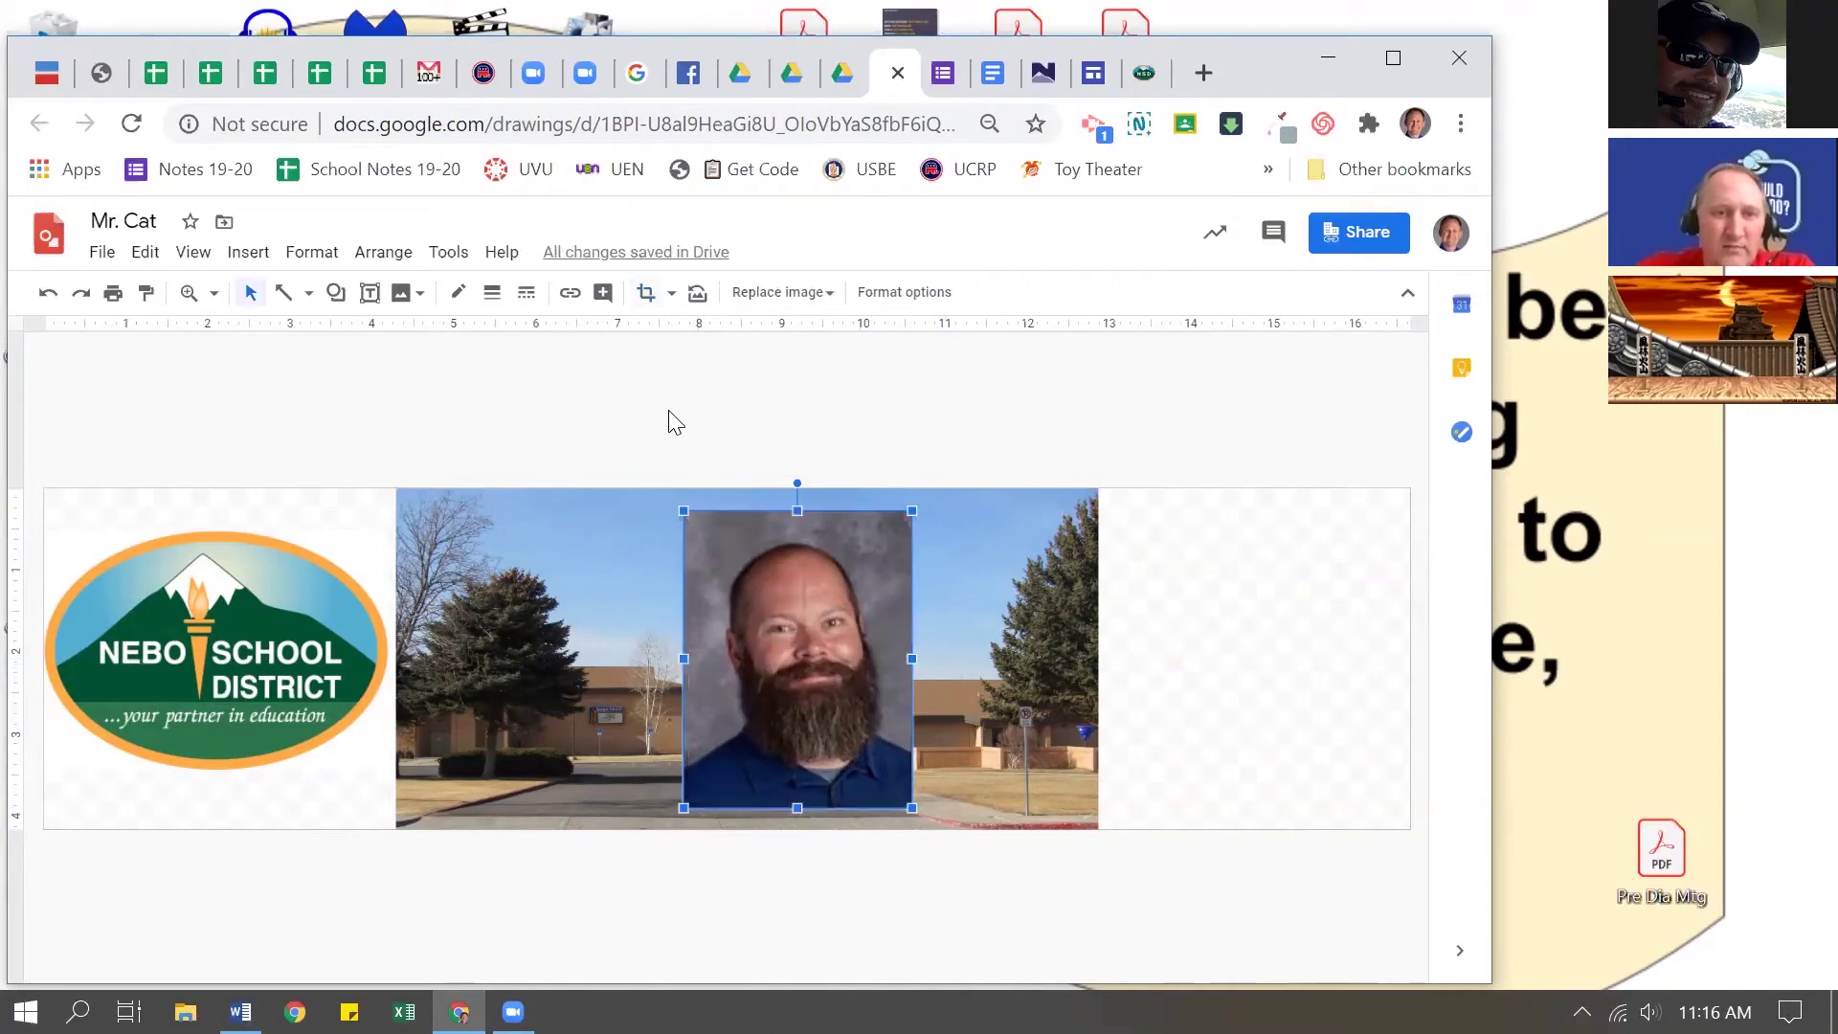
pyautogui.click(672, 293)
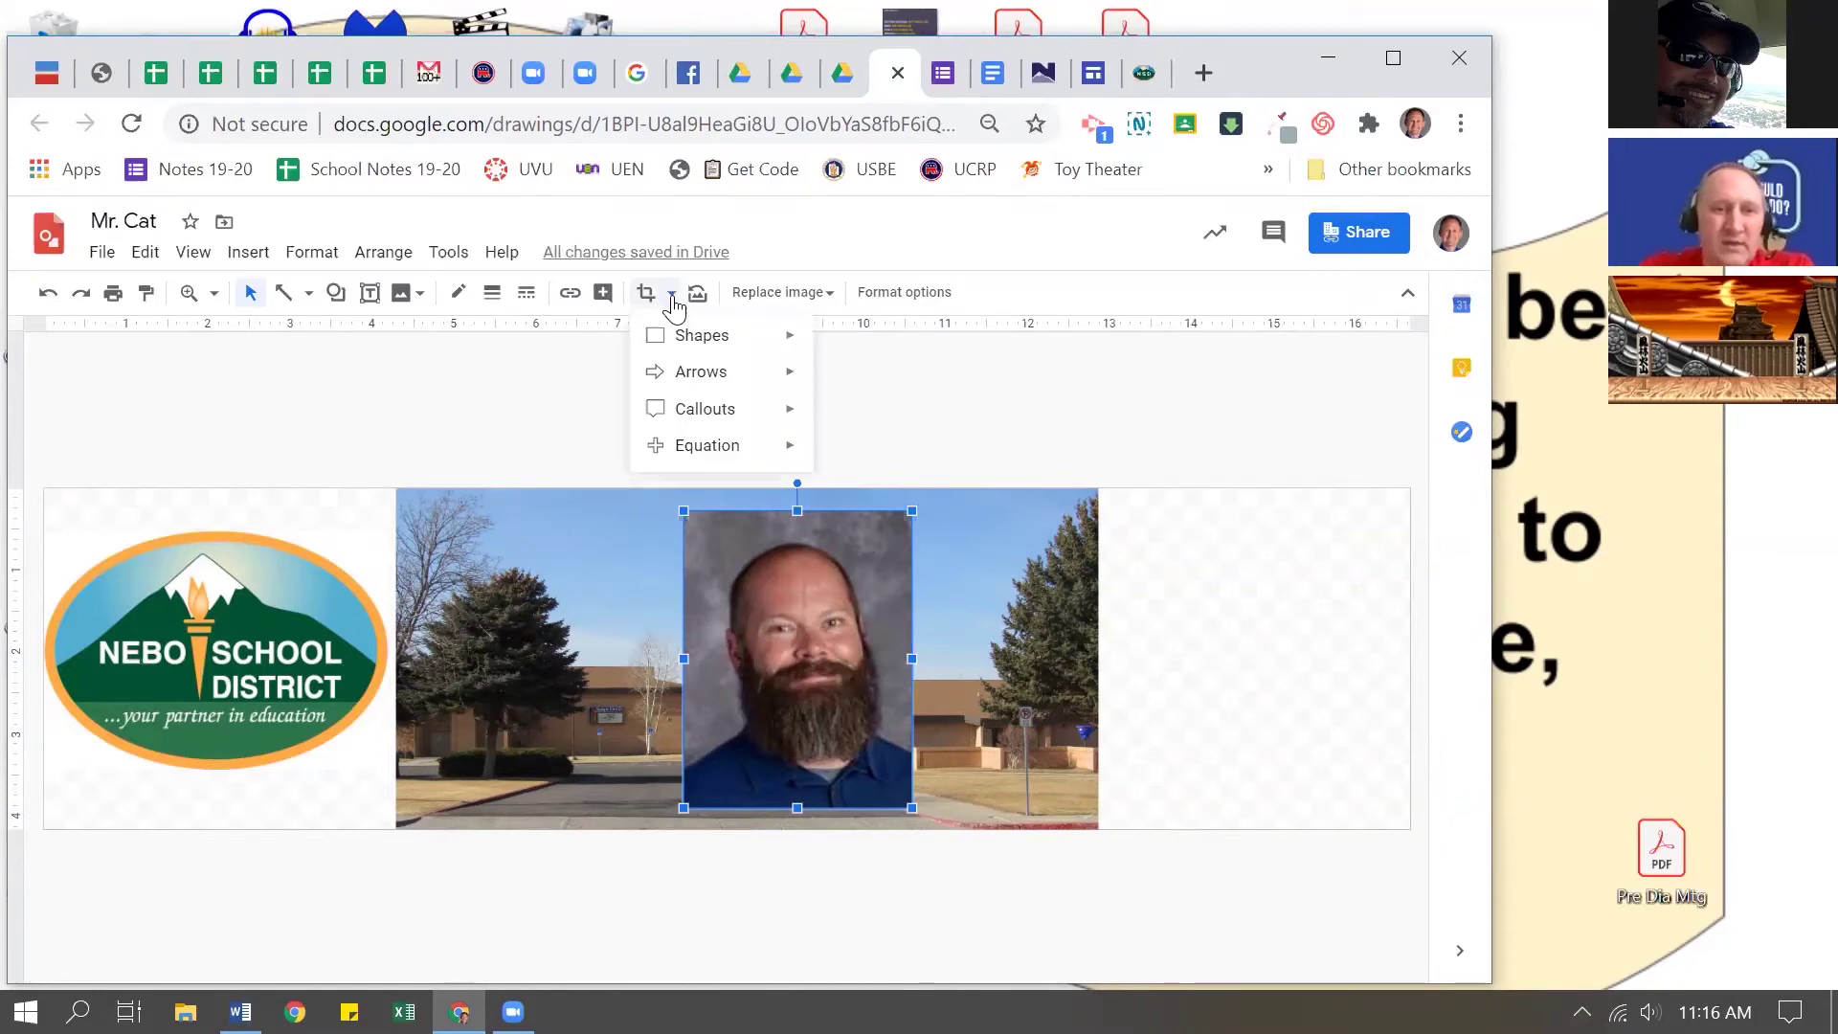
pyautogui.moveTo(694, 343)
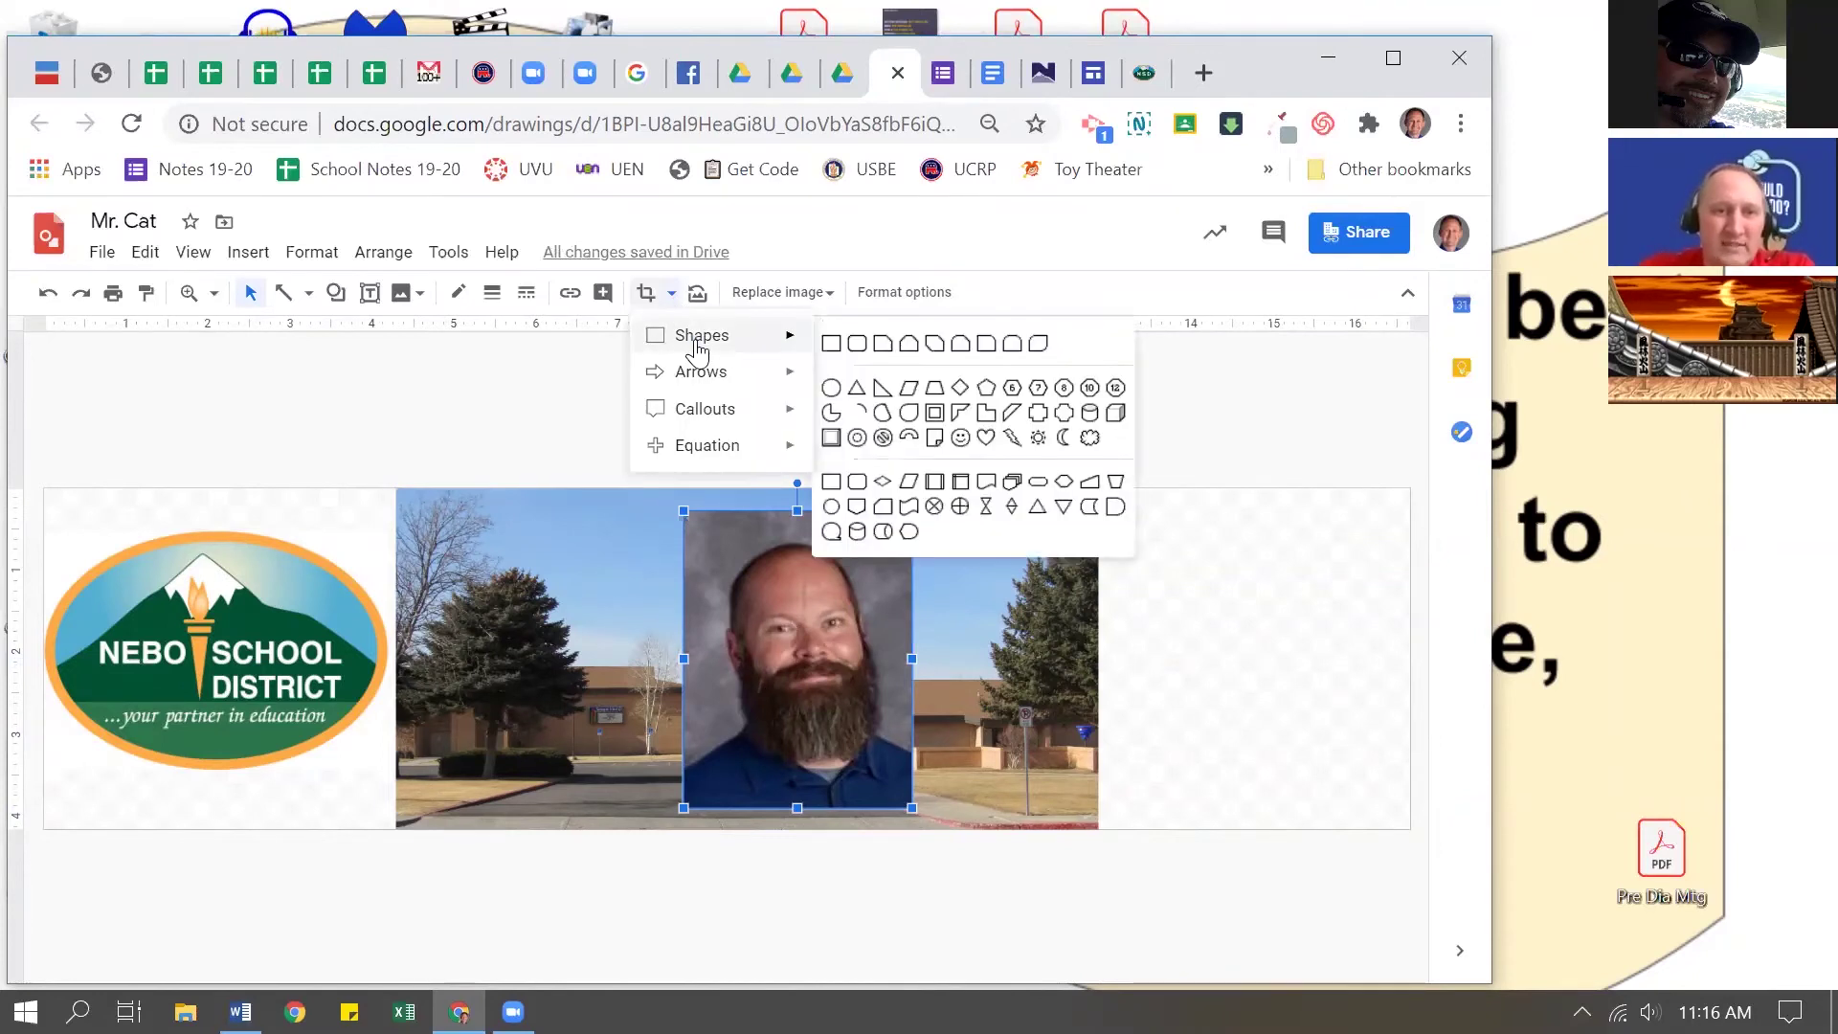
pyautogui.click(856, 346)
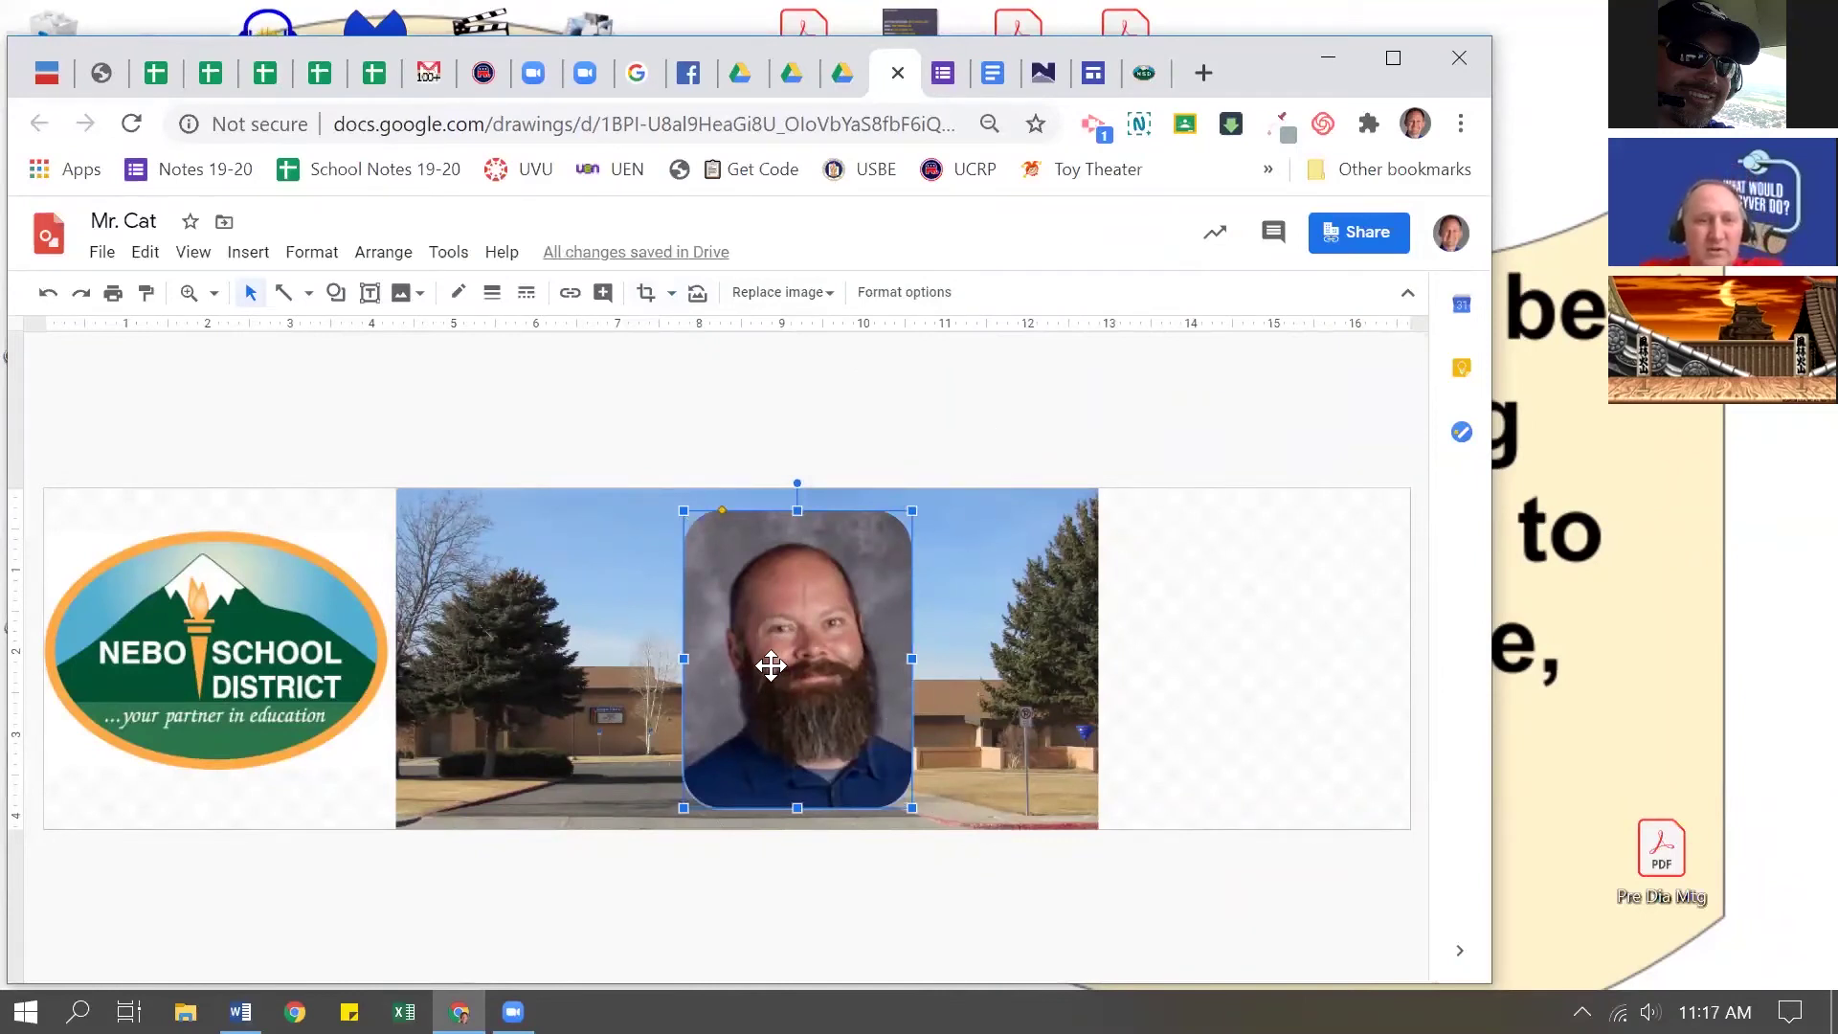
pyautogui.click(1021, 433)
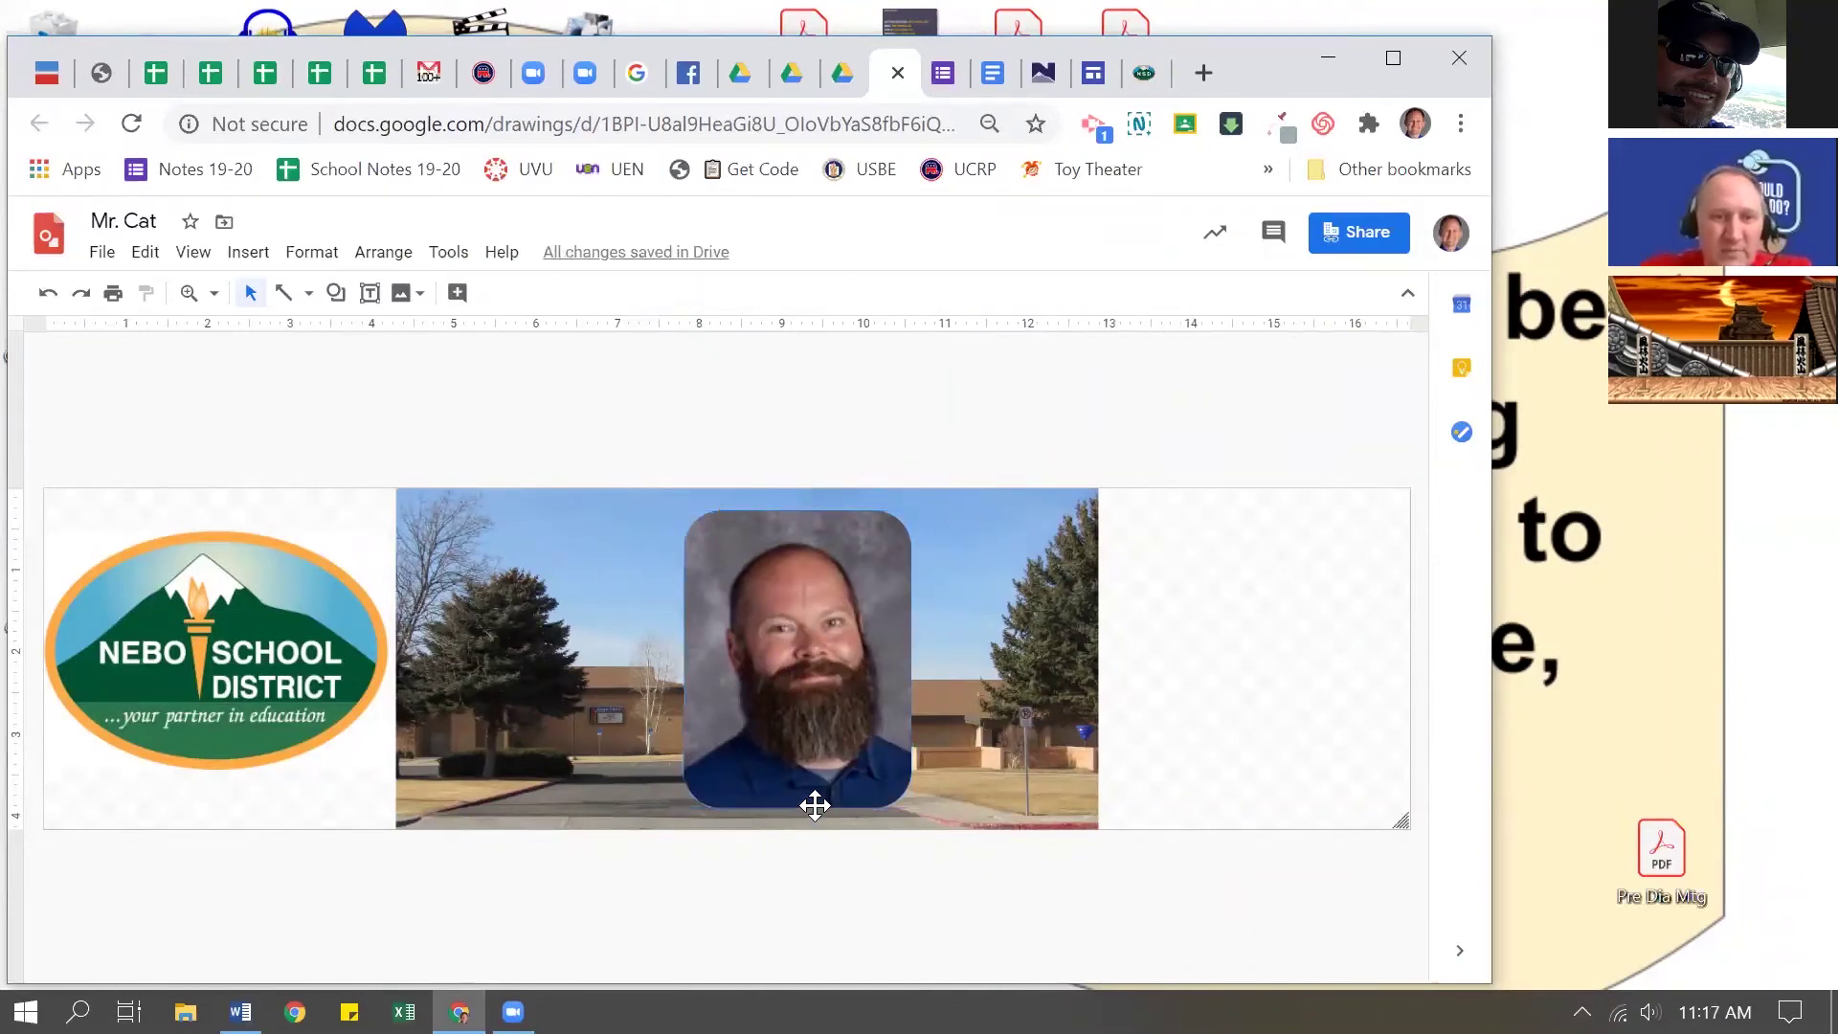
# Step: Duplicate the rounded portrait and place one copy at each end of the school photo
pyautogui.click(766, 643)
pyautogui.moveTo(806, 672); pyautogui.dragTo(995, 638)
pyautogui.hotkey('ctrl', 'd')
pyautogui.moveTo(619, 650); pyautogui.dragTo(574, 648)
pyautogui.moveTo(956, 644); pyautogui.dragTo(942, 582)
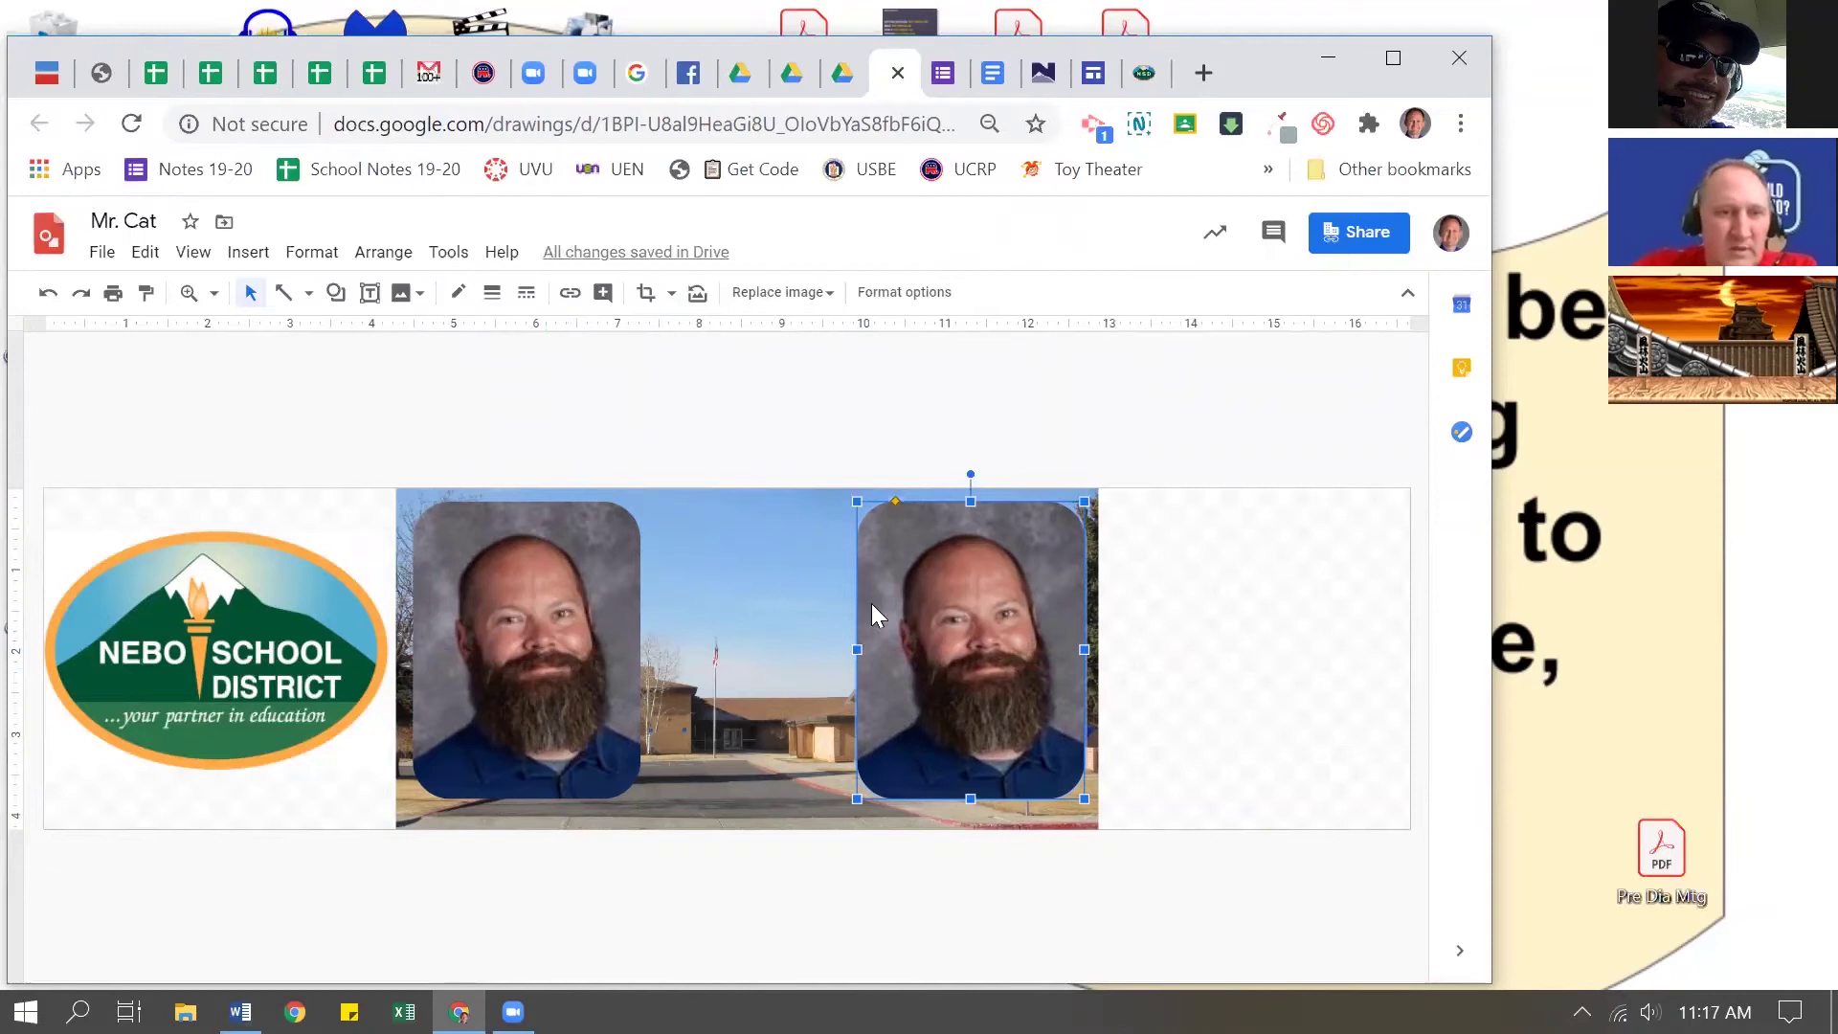
# Step: Mask the portrait copy at the right end of the school photo with an oval shape
pyautogui.click(673, 294)
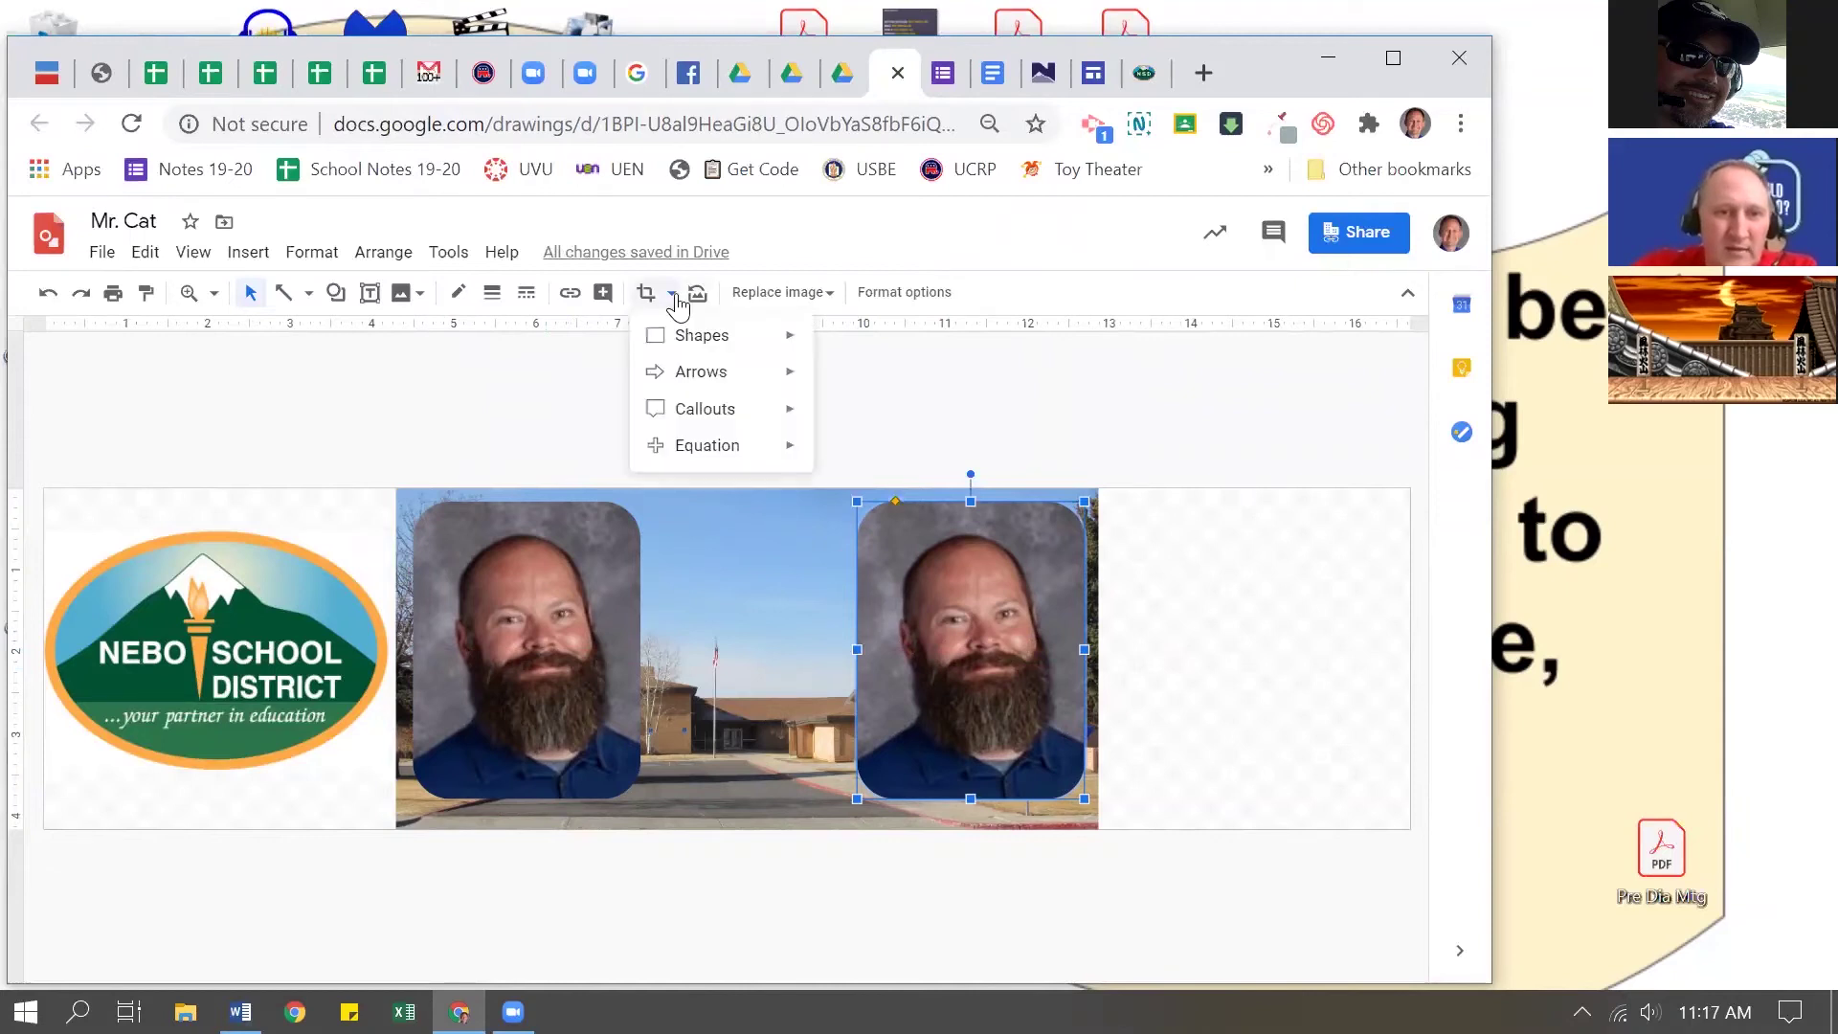
pyautogui.moveTo(724, 348)
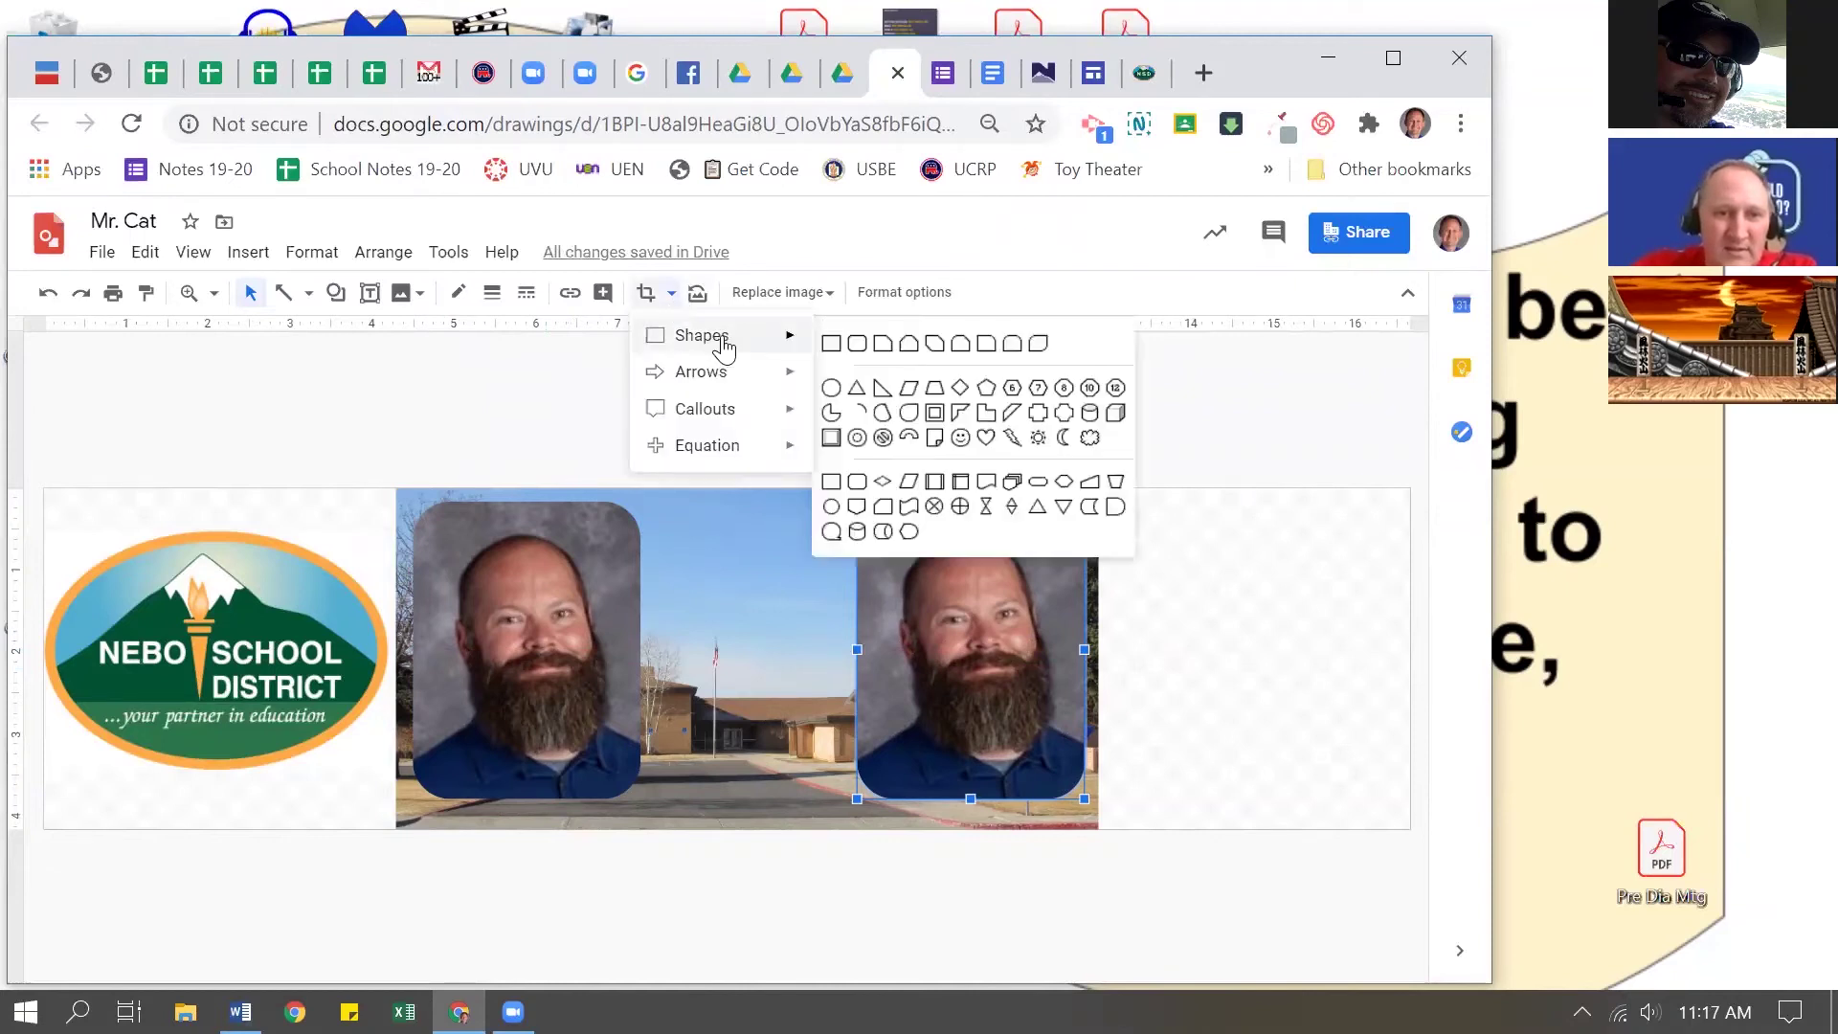
pyautogui.click(833, 388)
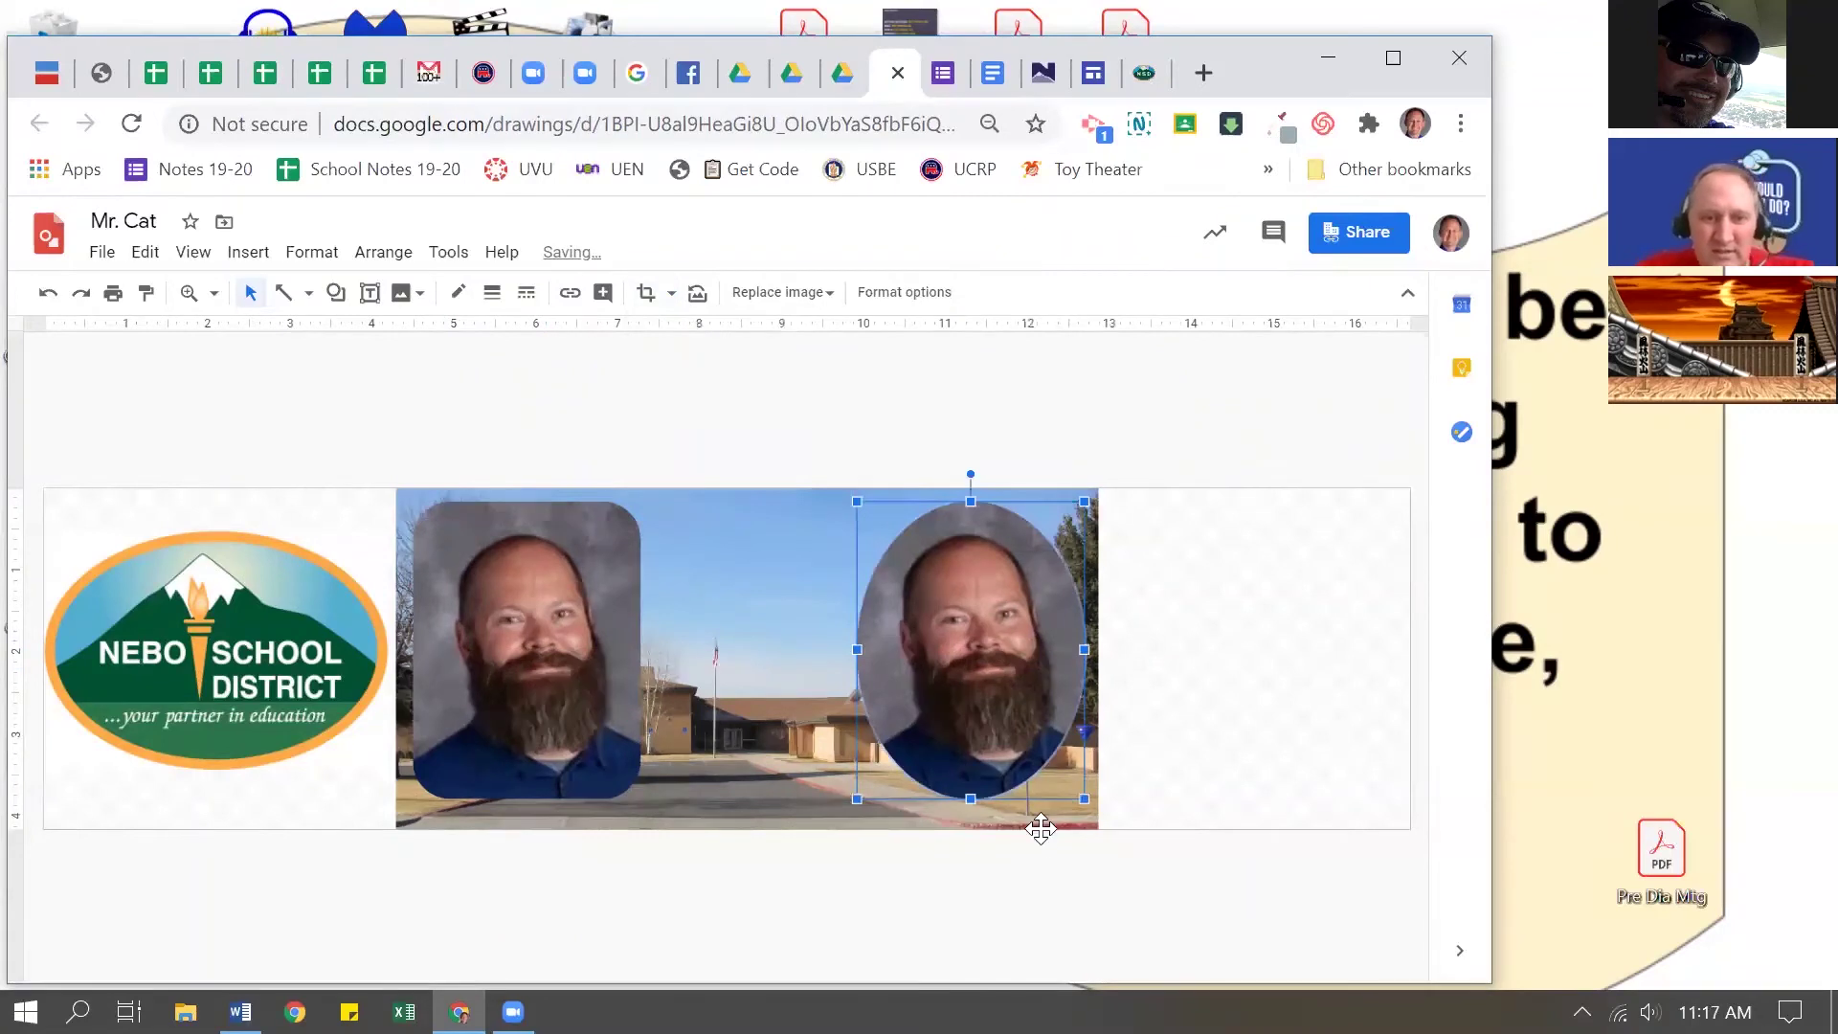
# Step: Crop the oval portrait on all four sides so it closely frames the face and beard
pyautogui.doubleClick(960, 563)
pyautogui.moveTo(972, 507); pyautogui.dragTo(973, 544)
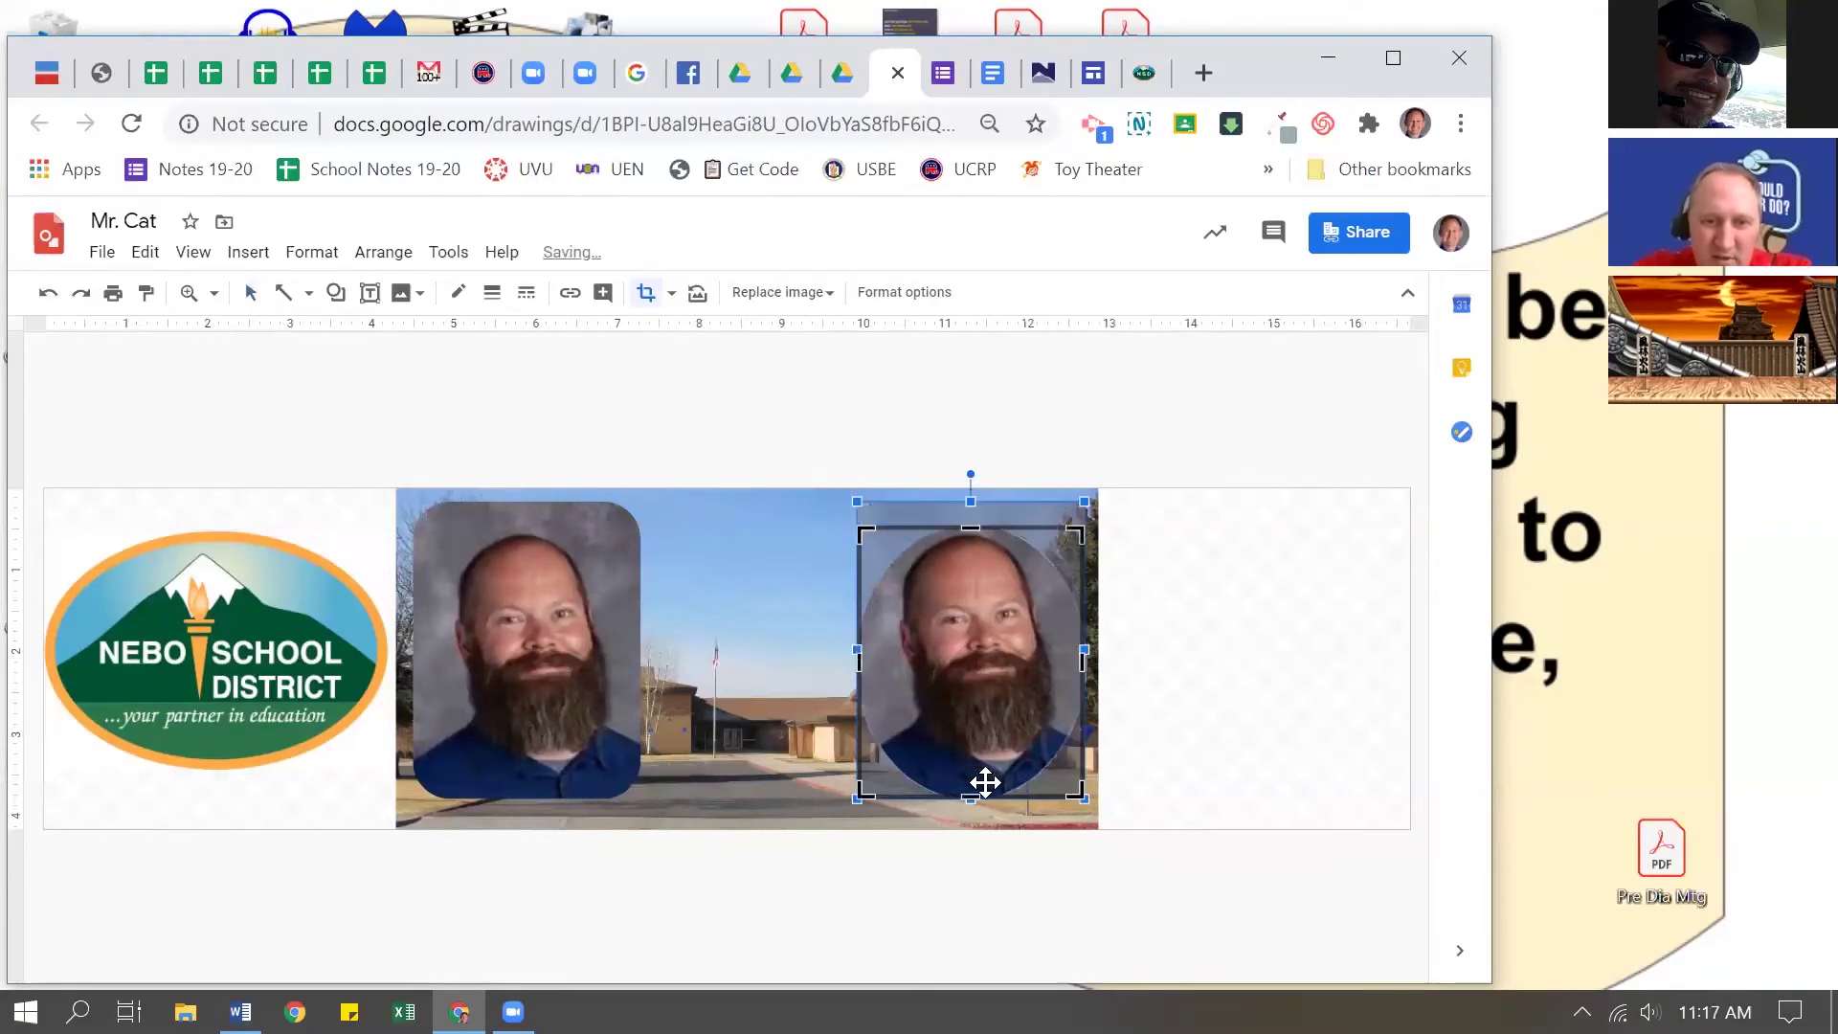
pyautogui.moveTo(975, 796); pyautogui.dragTo(973, 763)
pyautogui.moveTo(858, 647); pyautogui.dragTo(890, 647)
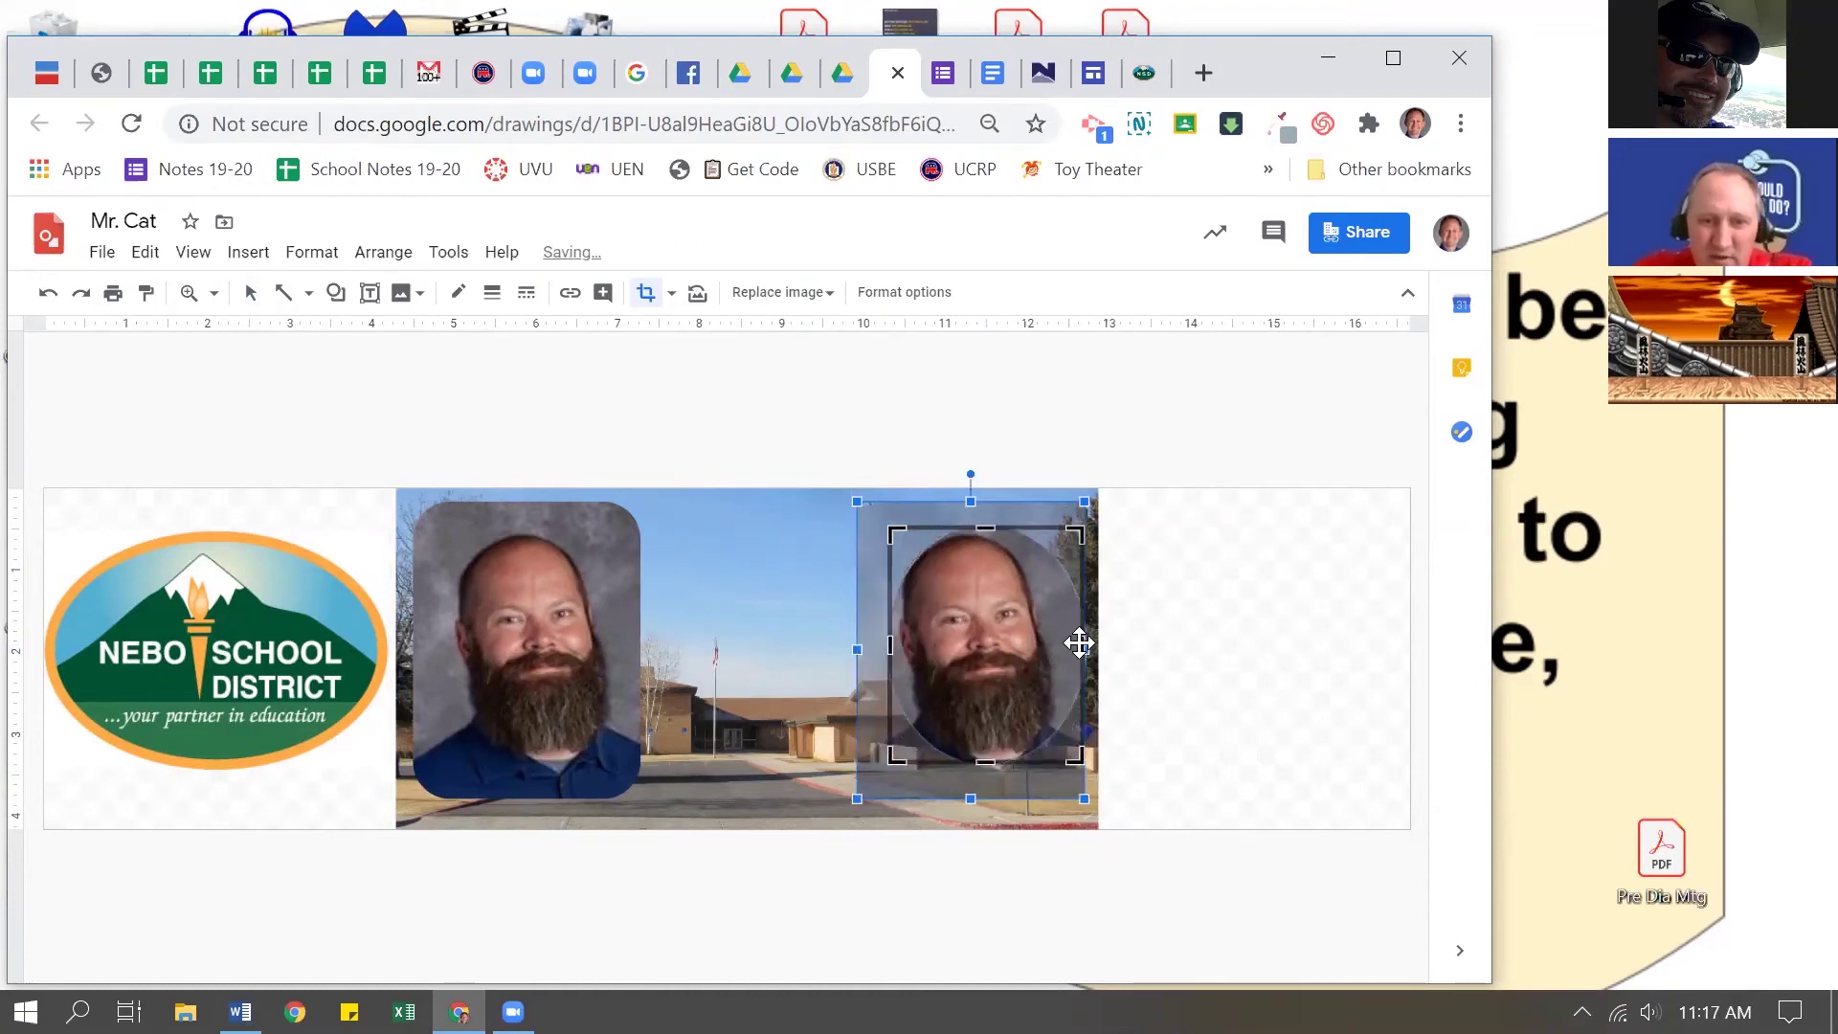
pyautogui.moveTo(1075, 643)
pyautogui.mouseDown()
pyautogui.moveTo(1018, 642)
pyautogui.moveTo(1064, 640)
pyautogui.mouseUp()
pyautogui.moveTo(890, 645)
pyautogui.mouseDown()
pyautogui.moveTo(859, 646)
pyautogui.moveTo(889, 641)
pyautogui.mouseUp()
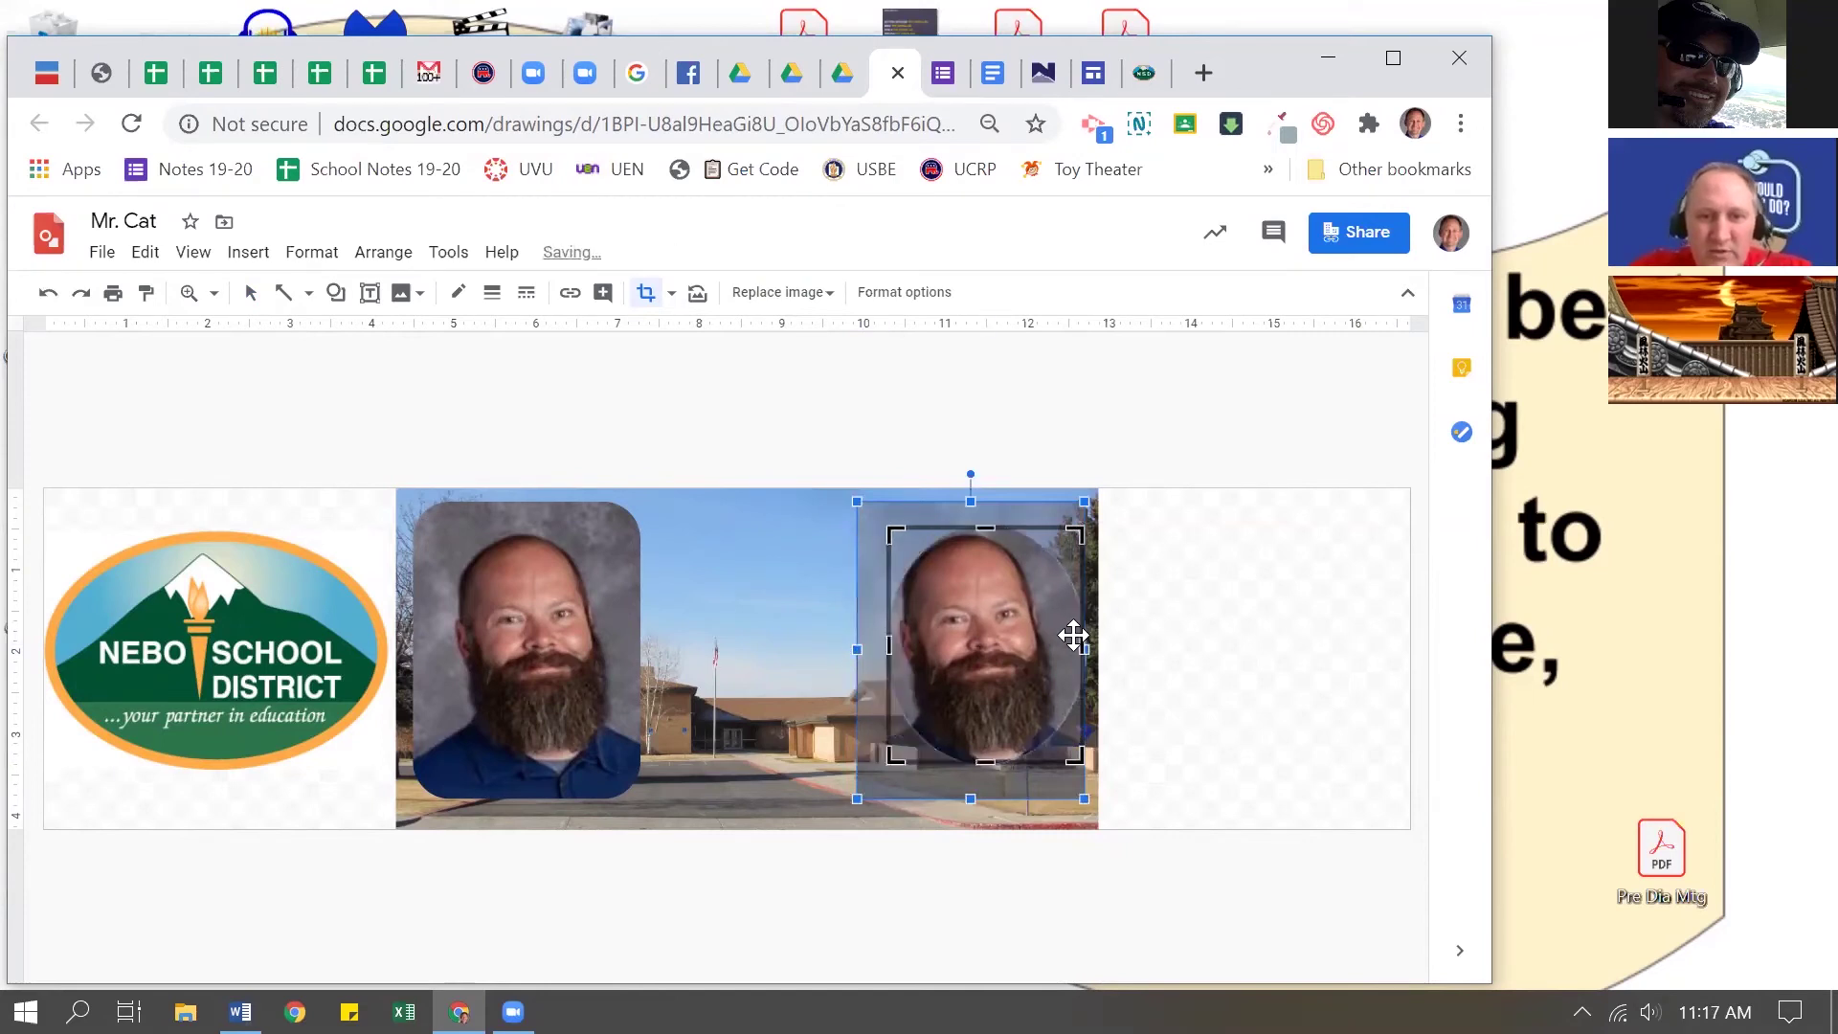
pyautogui.moveTo(1078, 637); pyautogui.dragTo(1053, 641)
pyautogui.click(1261, 639)
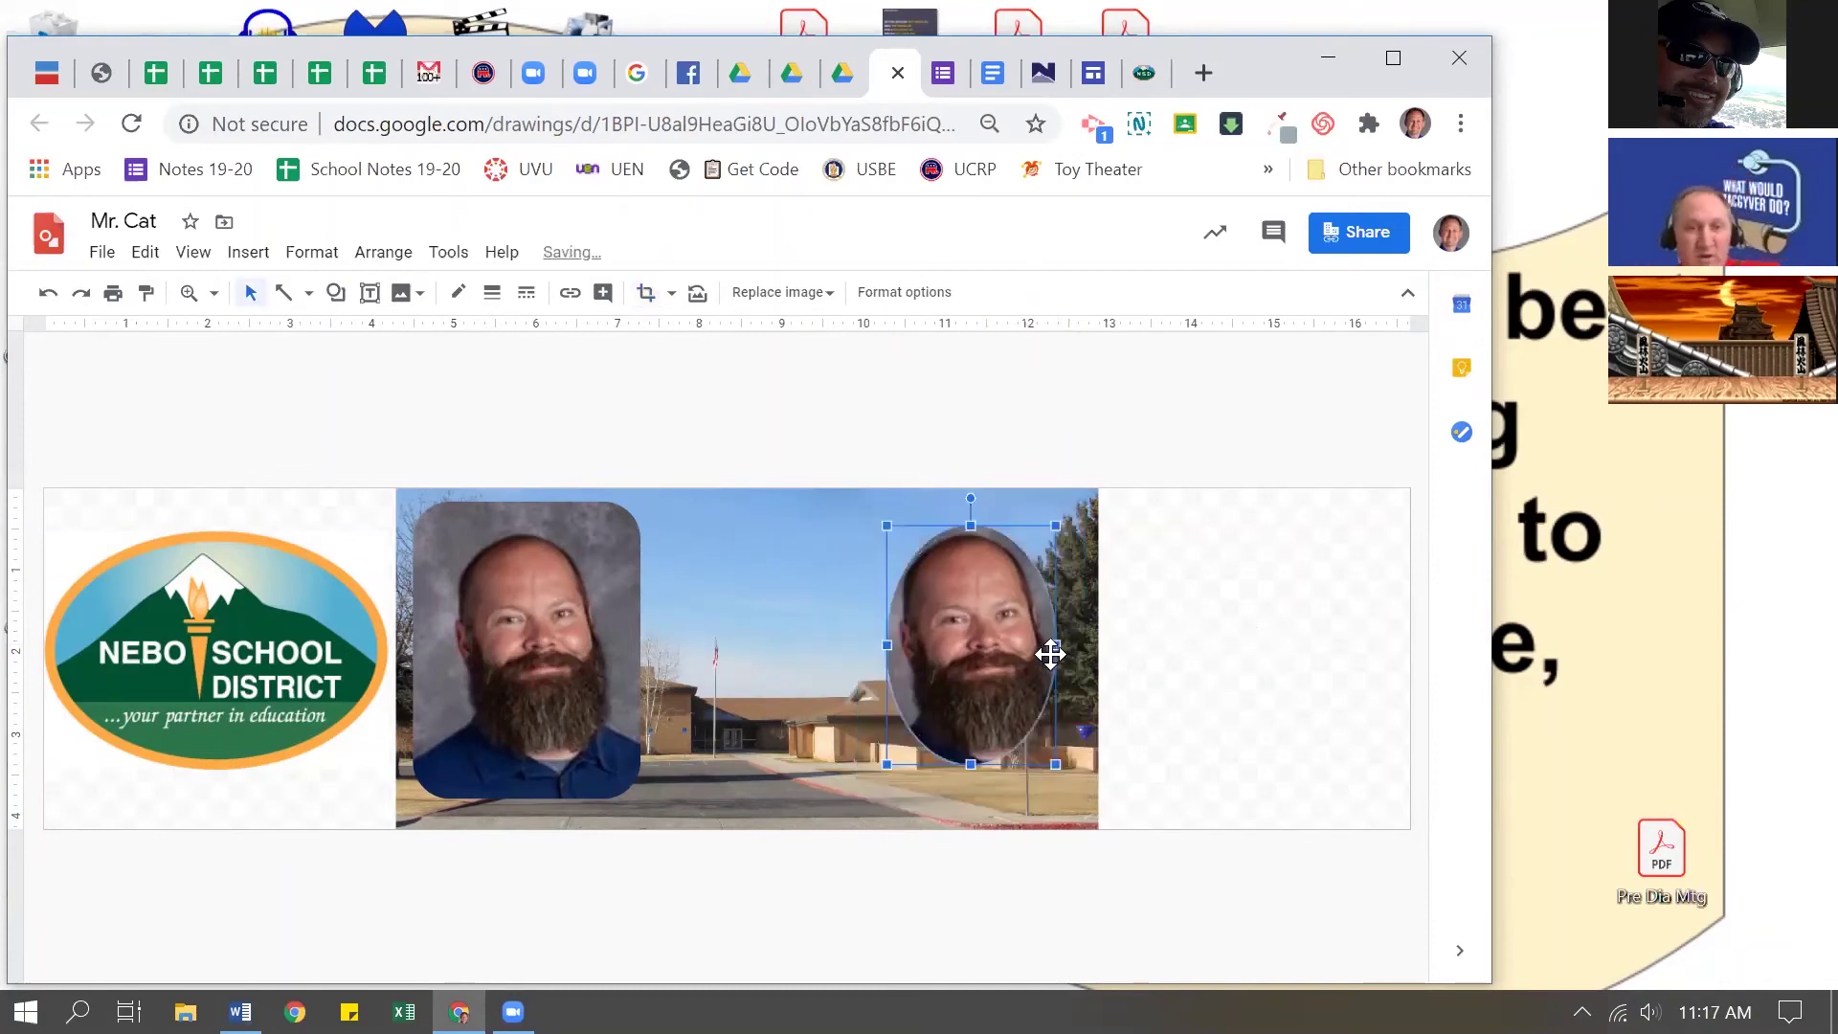
pyautogui.click(1212, 670)
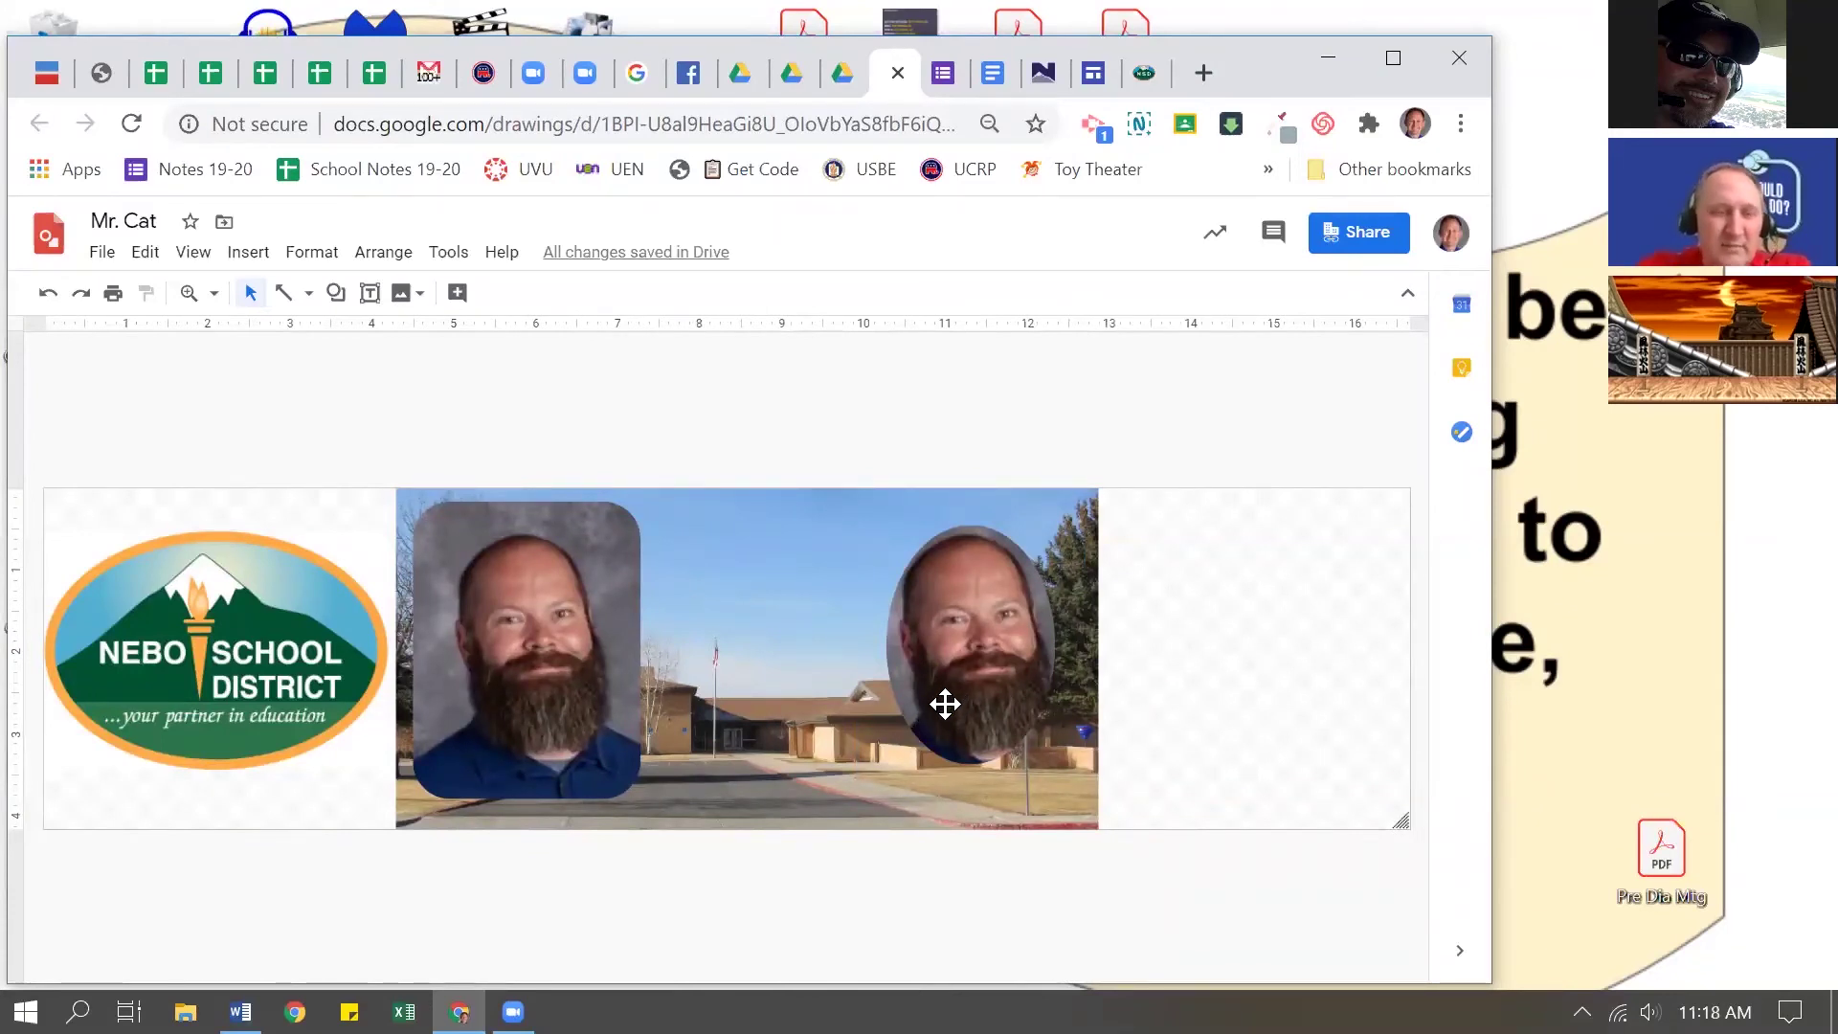
# Step: Move the oval portrait over the school photo's right edge and the rounded portrait over the logo, and view the download formats
pyautogui.moveTo(961, 632); pyautogui.dragTo(1018, 599)
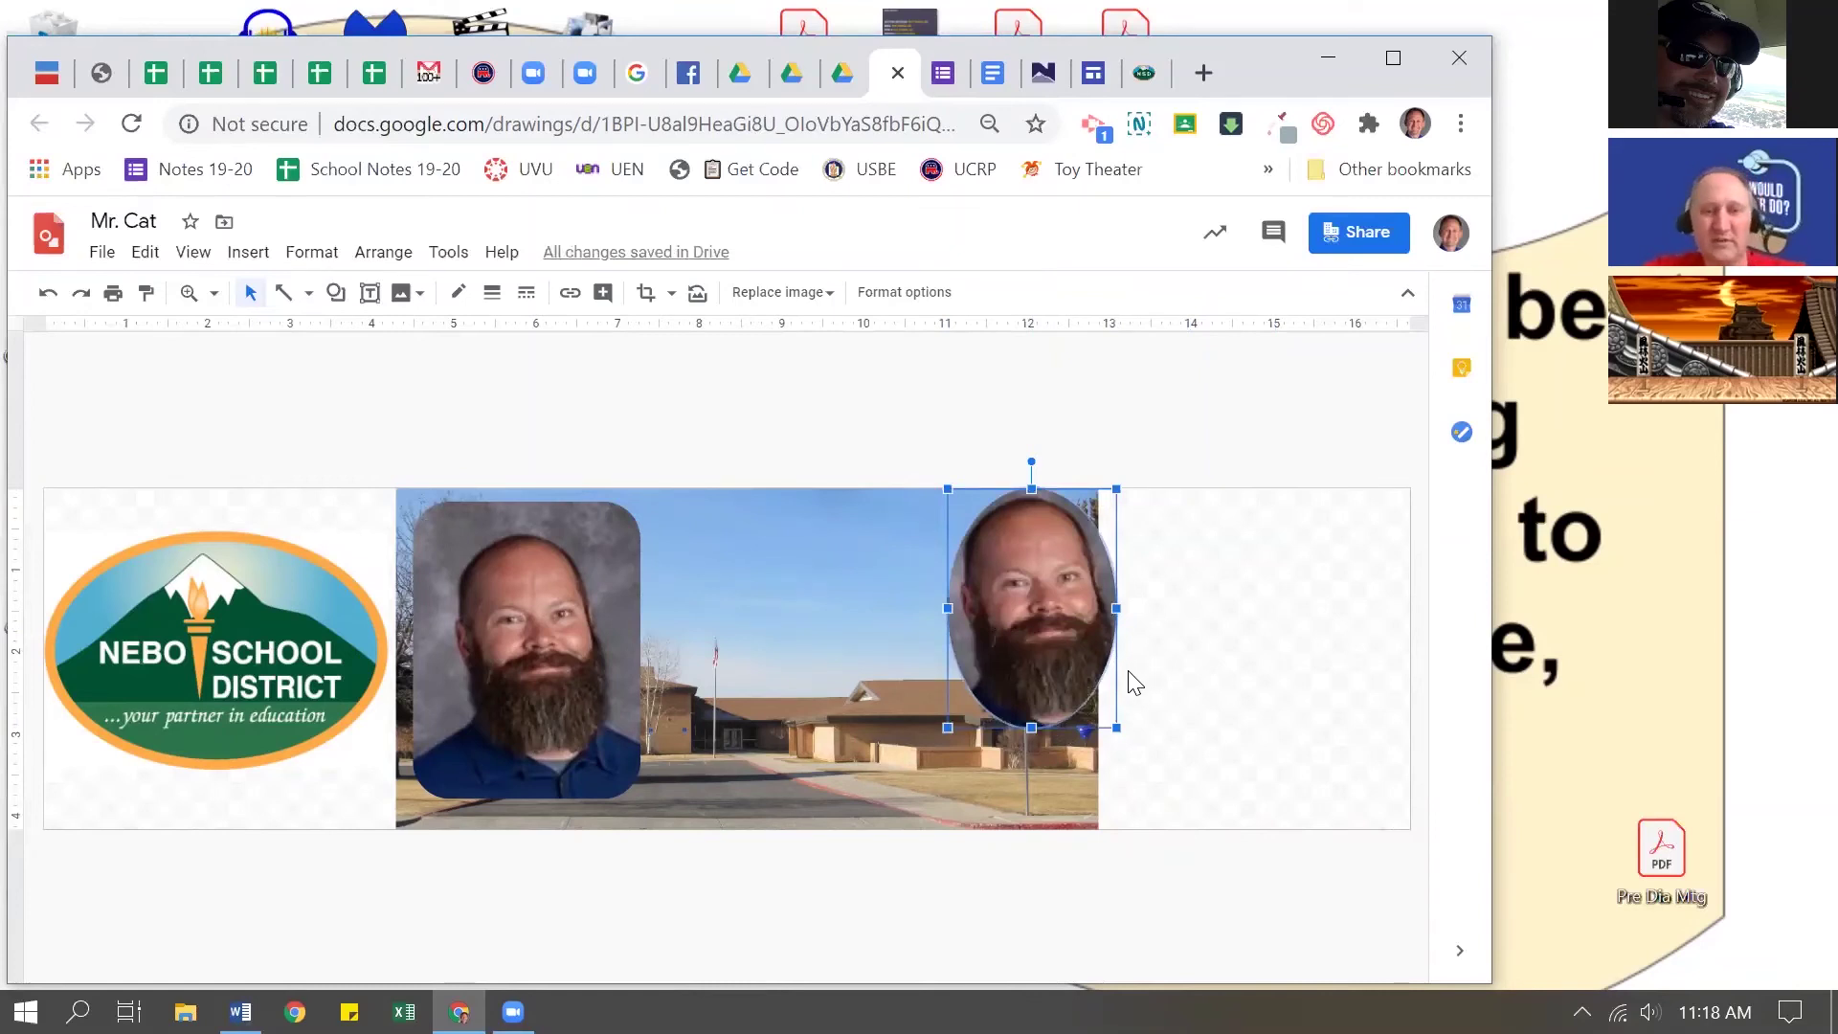
pyautogui.moveTo(525, 644); pyautogui.dragTo(398, 653)
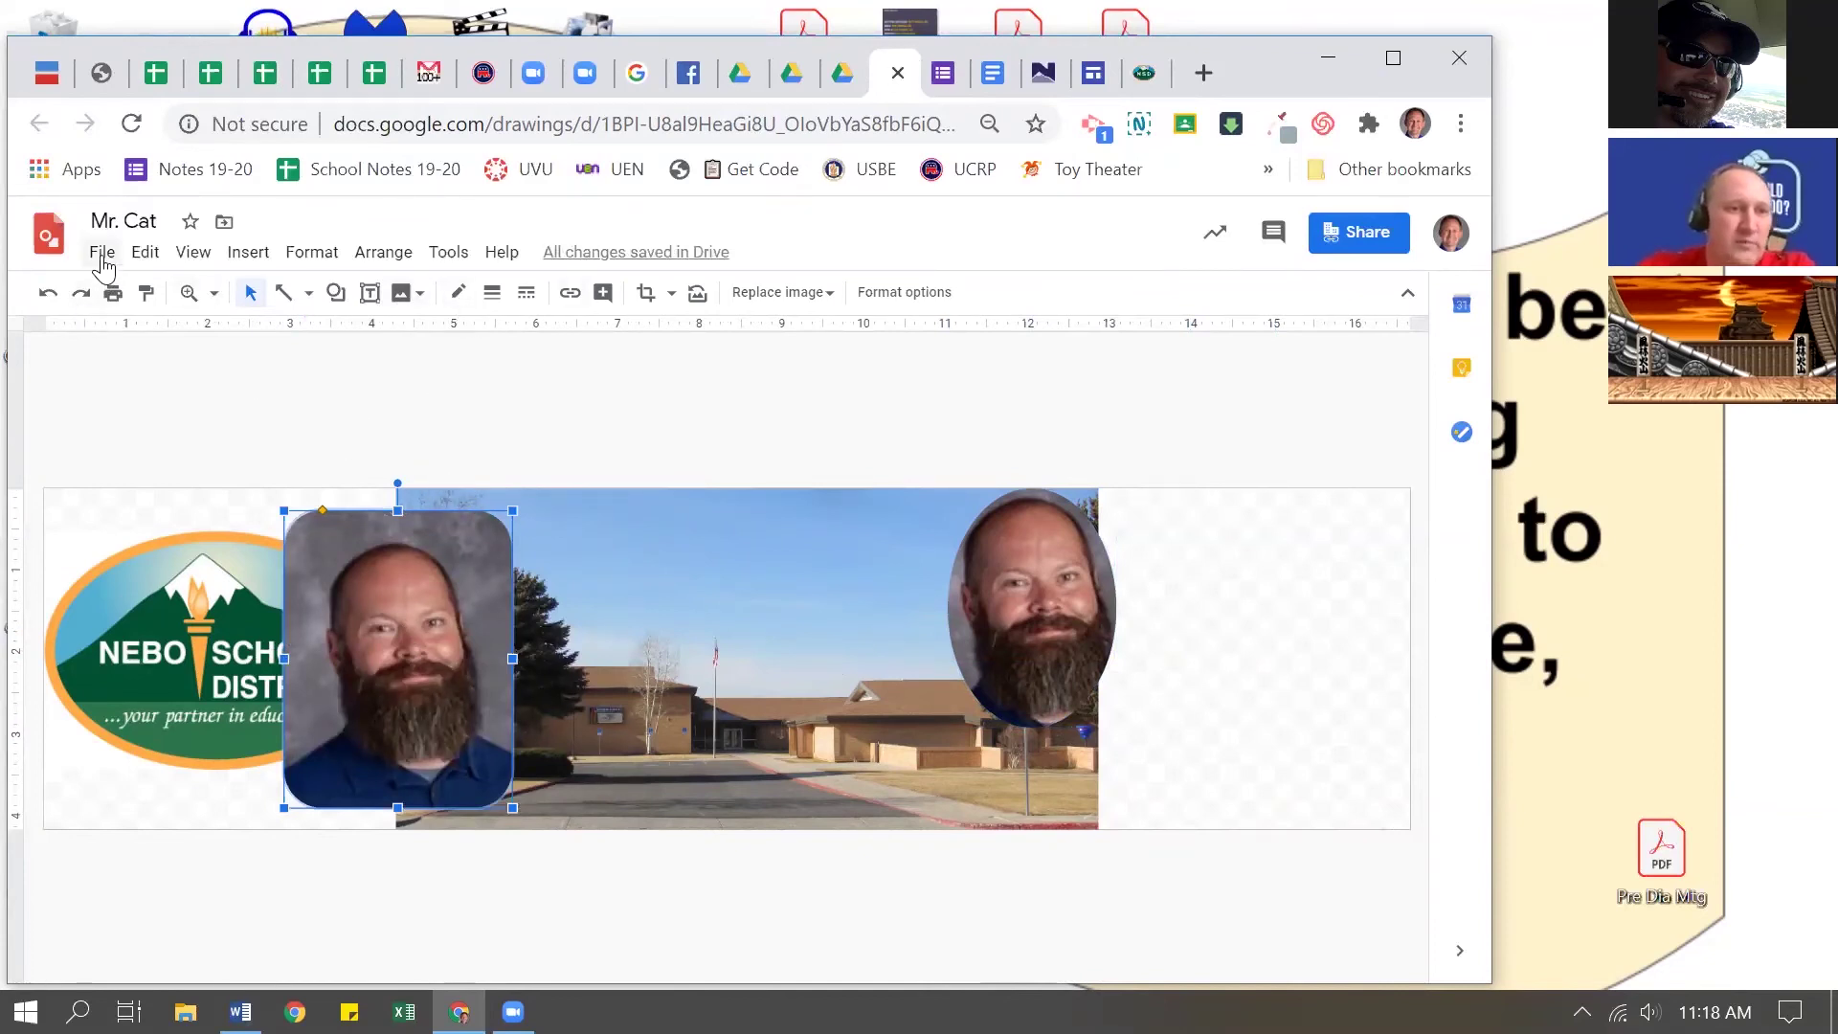
pyautogui.click(102, 254)
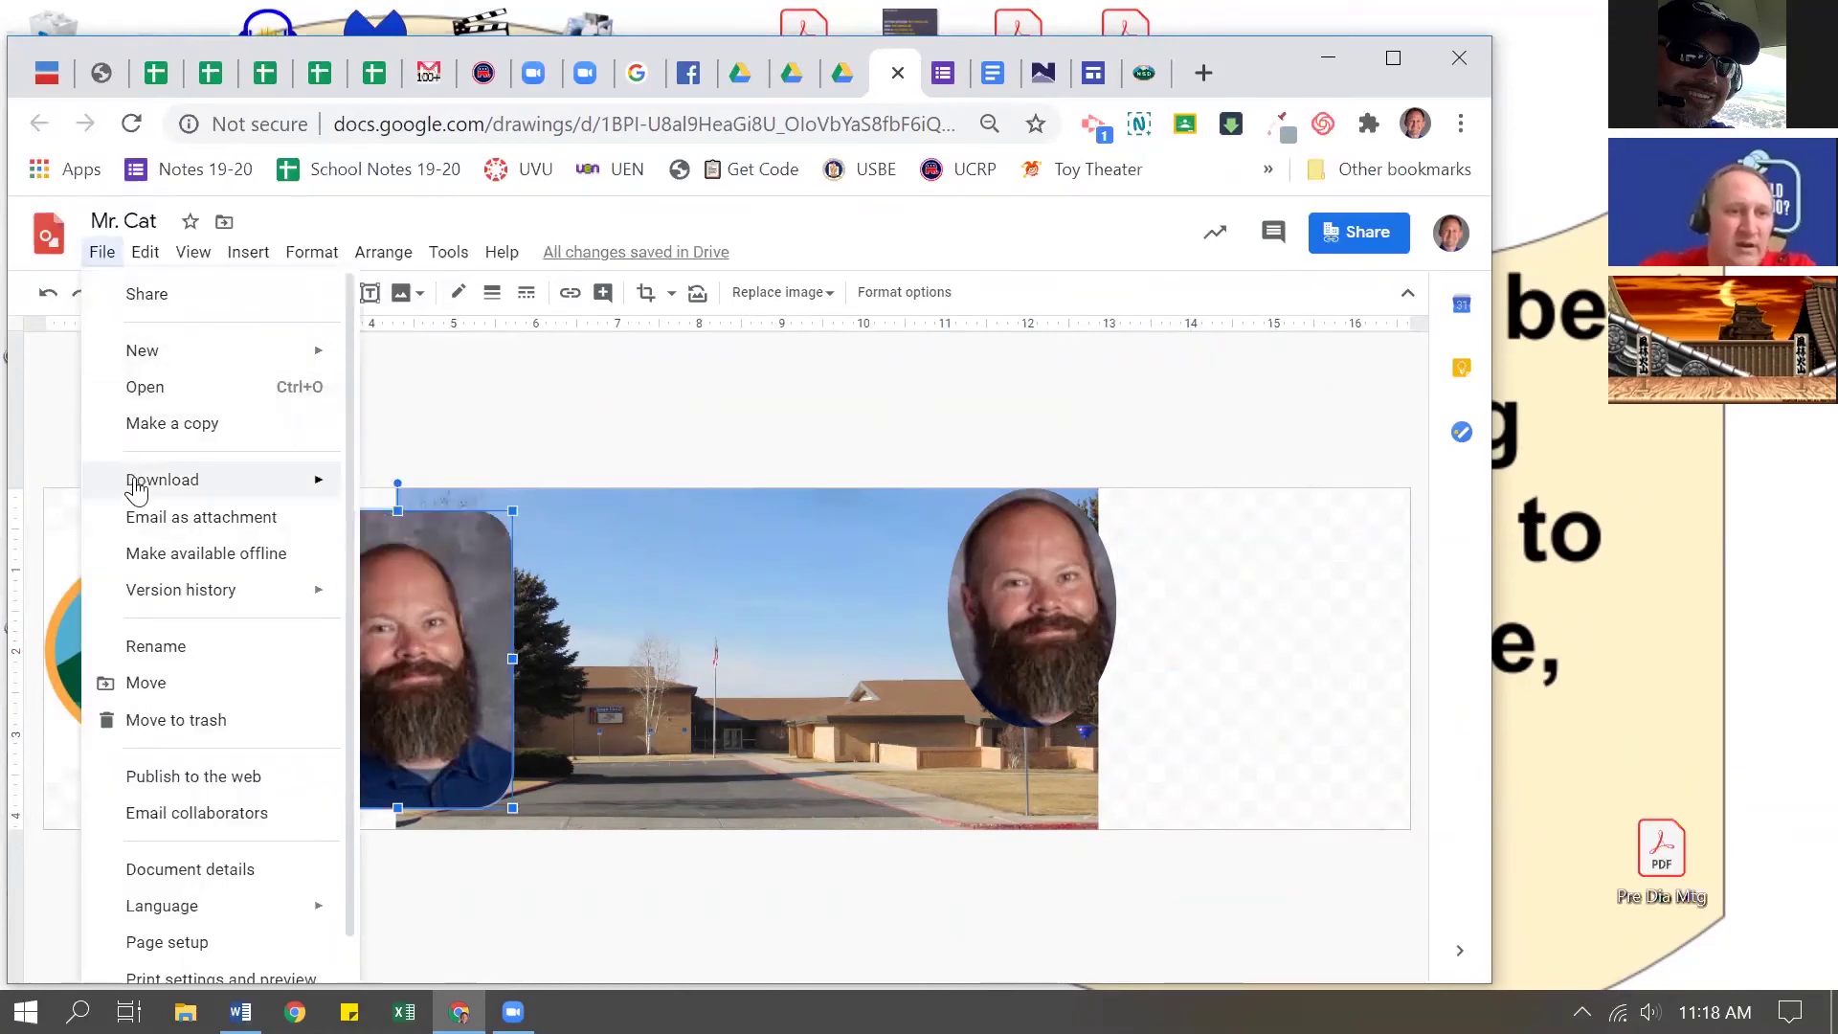
pyautogui.moveTo(206, 496)
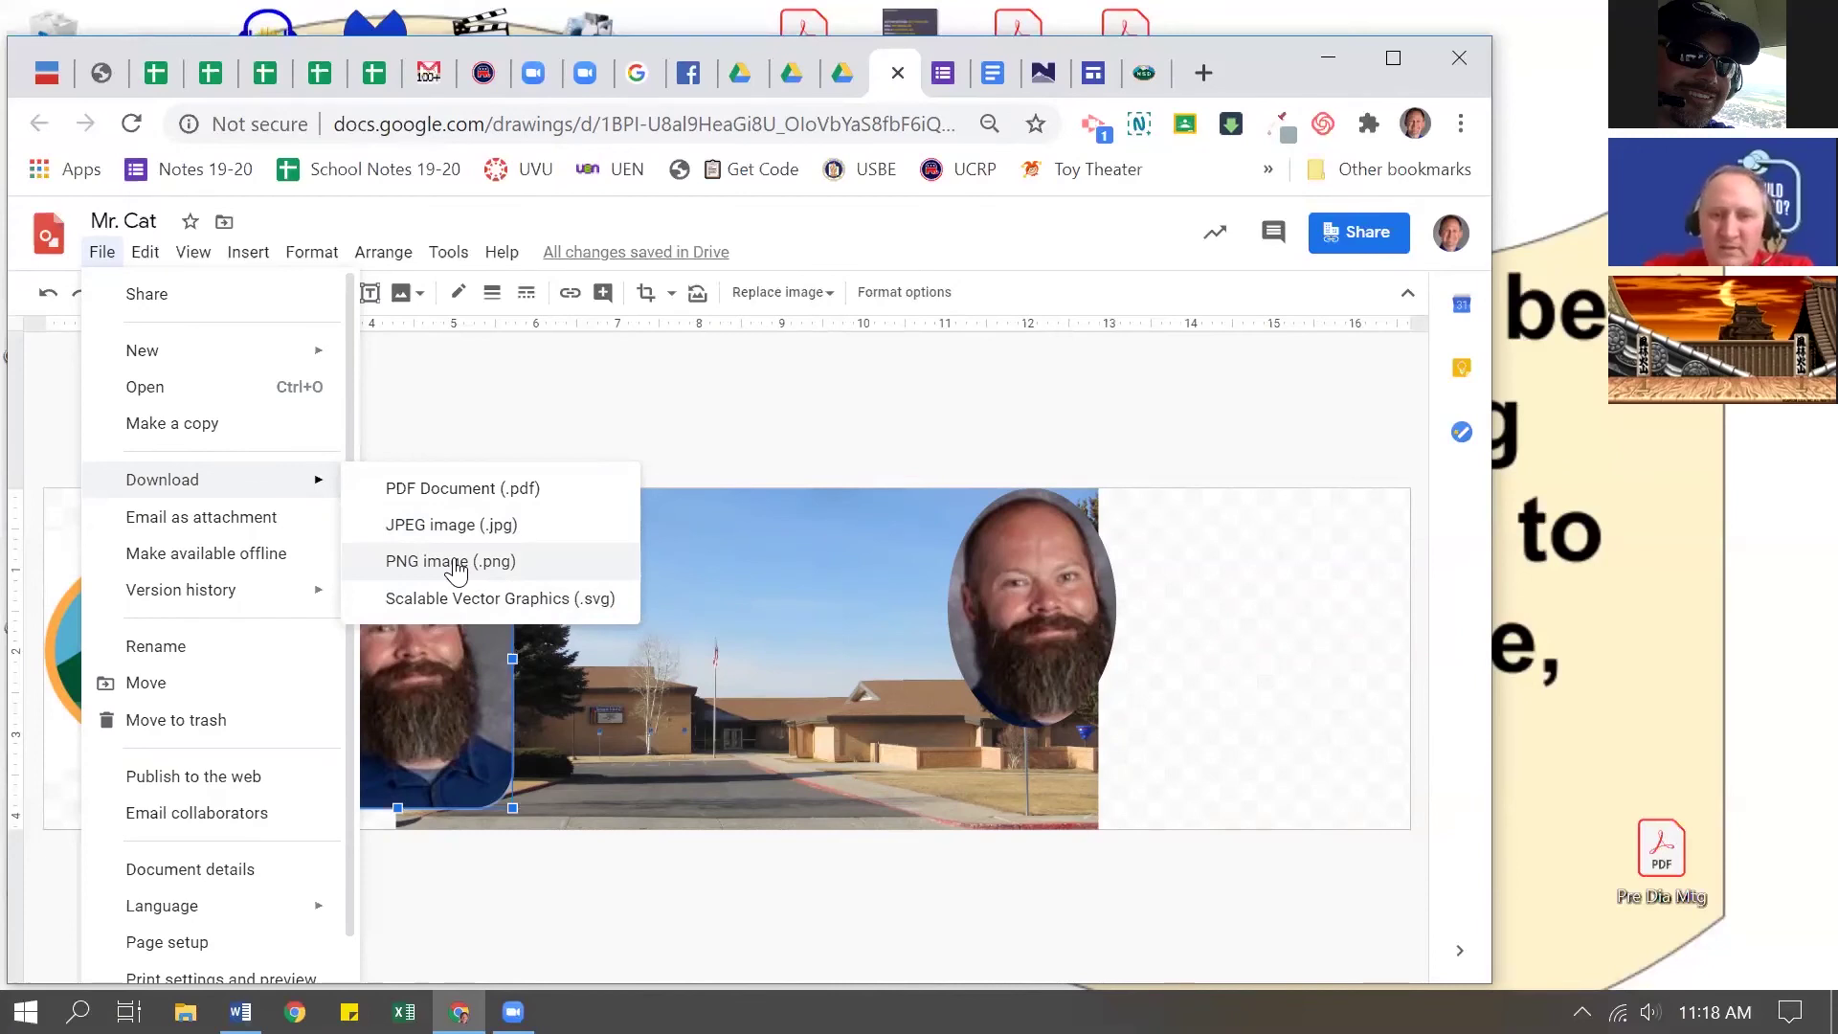
pyautogui.click(791, 414)
# Step: Move the rounded portrait into the blank area right of the school photo and overlap the photo's right edge with the oval portrait
pyautogui.moveTo(958, 582); pyautogui.dragTo(1103, 606)
pyautogui.moveTo(377, 615); pyautogui.dragTo(1258, 632)
pyautogui.moveTo(1140, 623); pyautogui.dragTo(1062, 621)
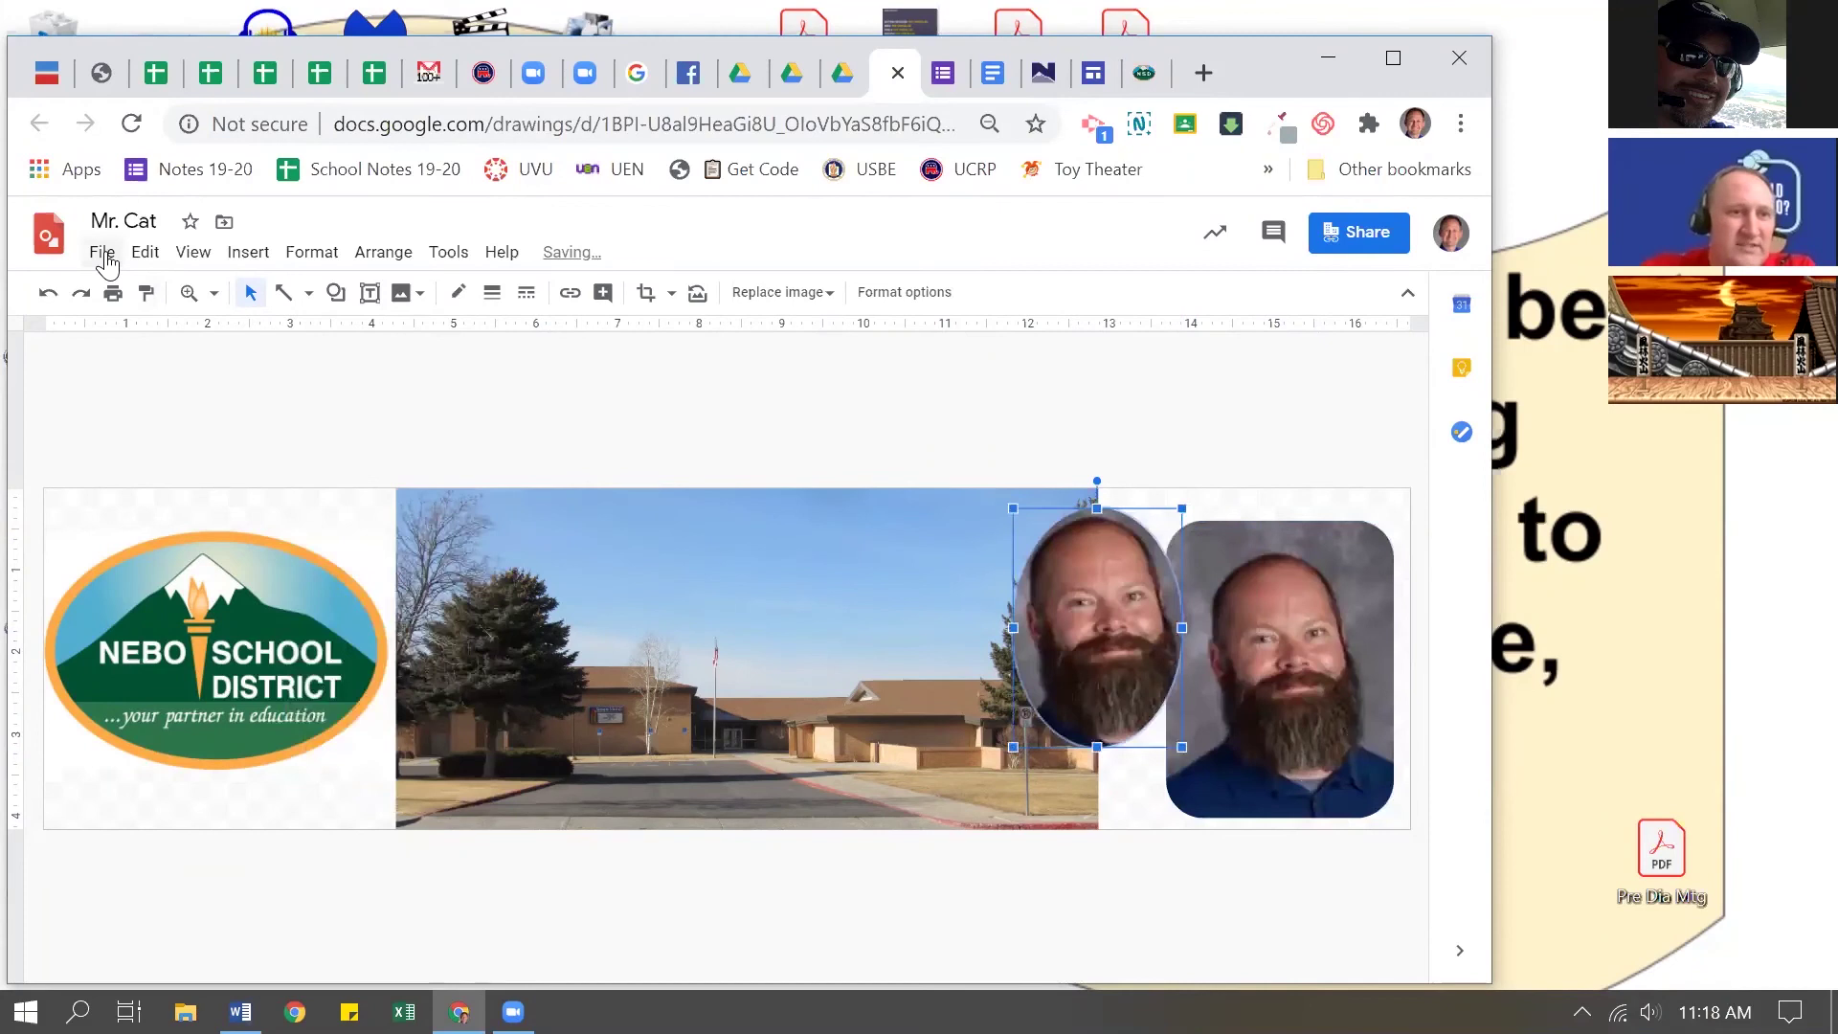
# Step: Download the drawing as a PNG image named Santaquin, saved to the Desktop
pyautogui.click(103, 255)
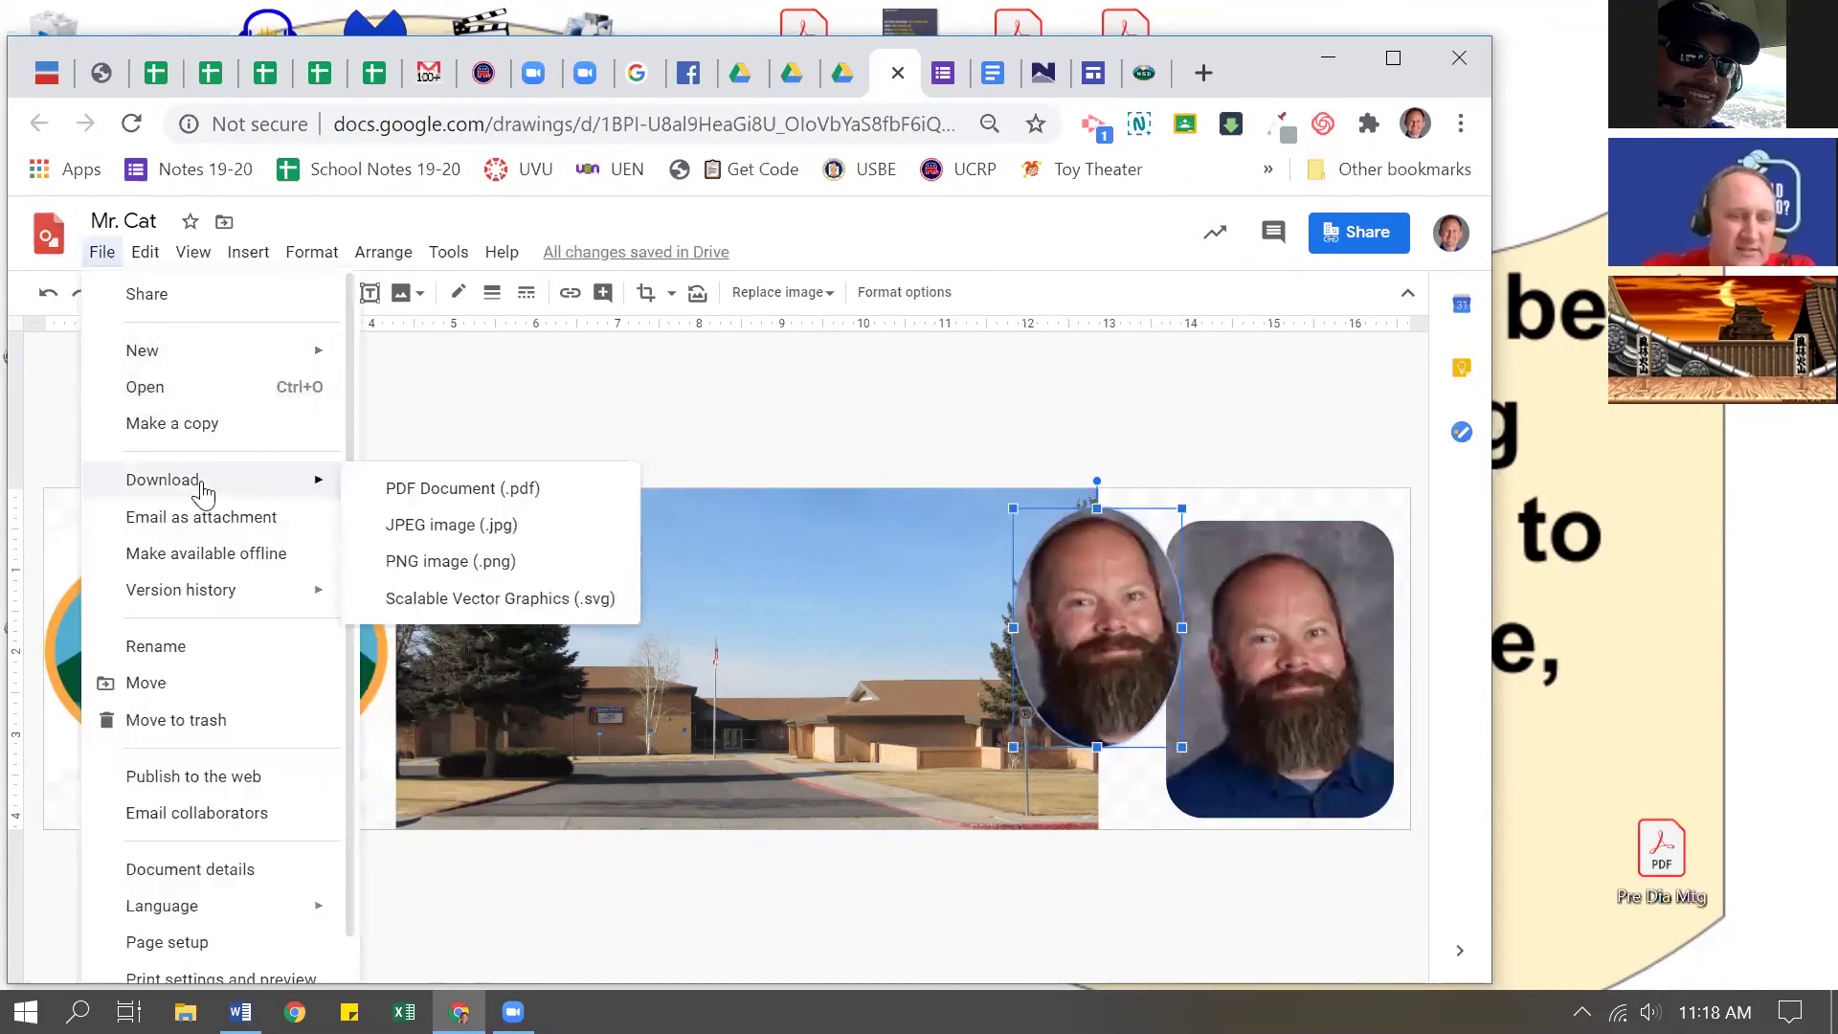
pyautogui.click(494, 563)
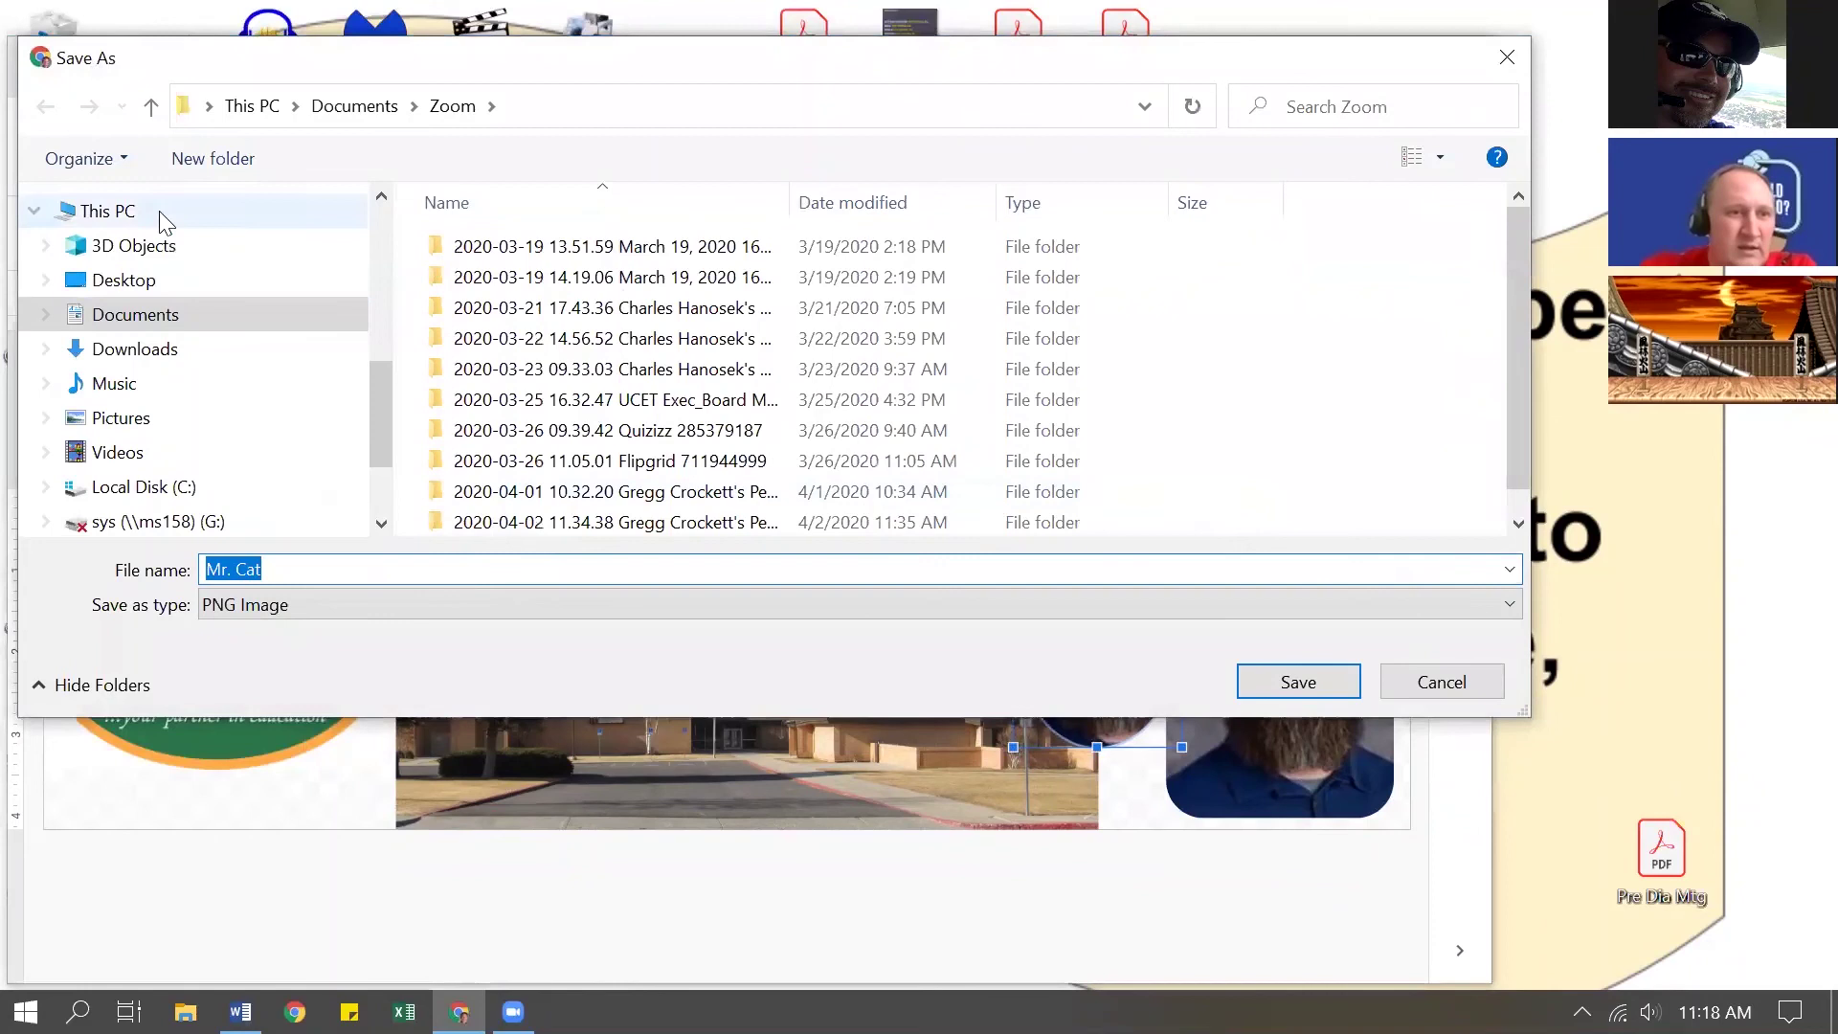
pyautogui.click(134, 279)
pyautogui.click(131, 563)
pyautogui.write('Santaquin')
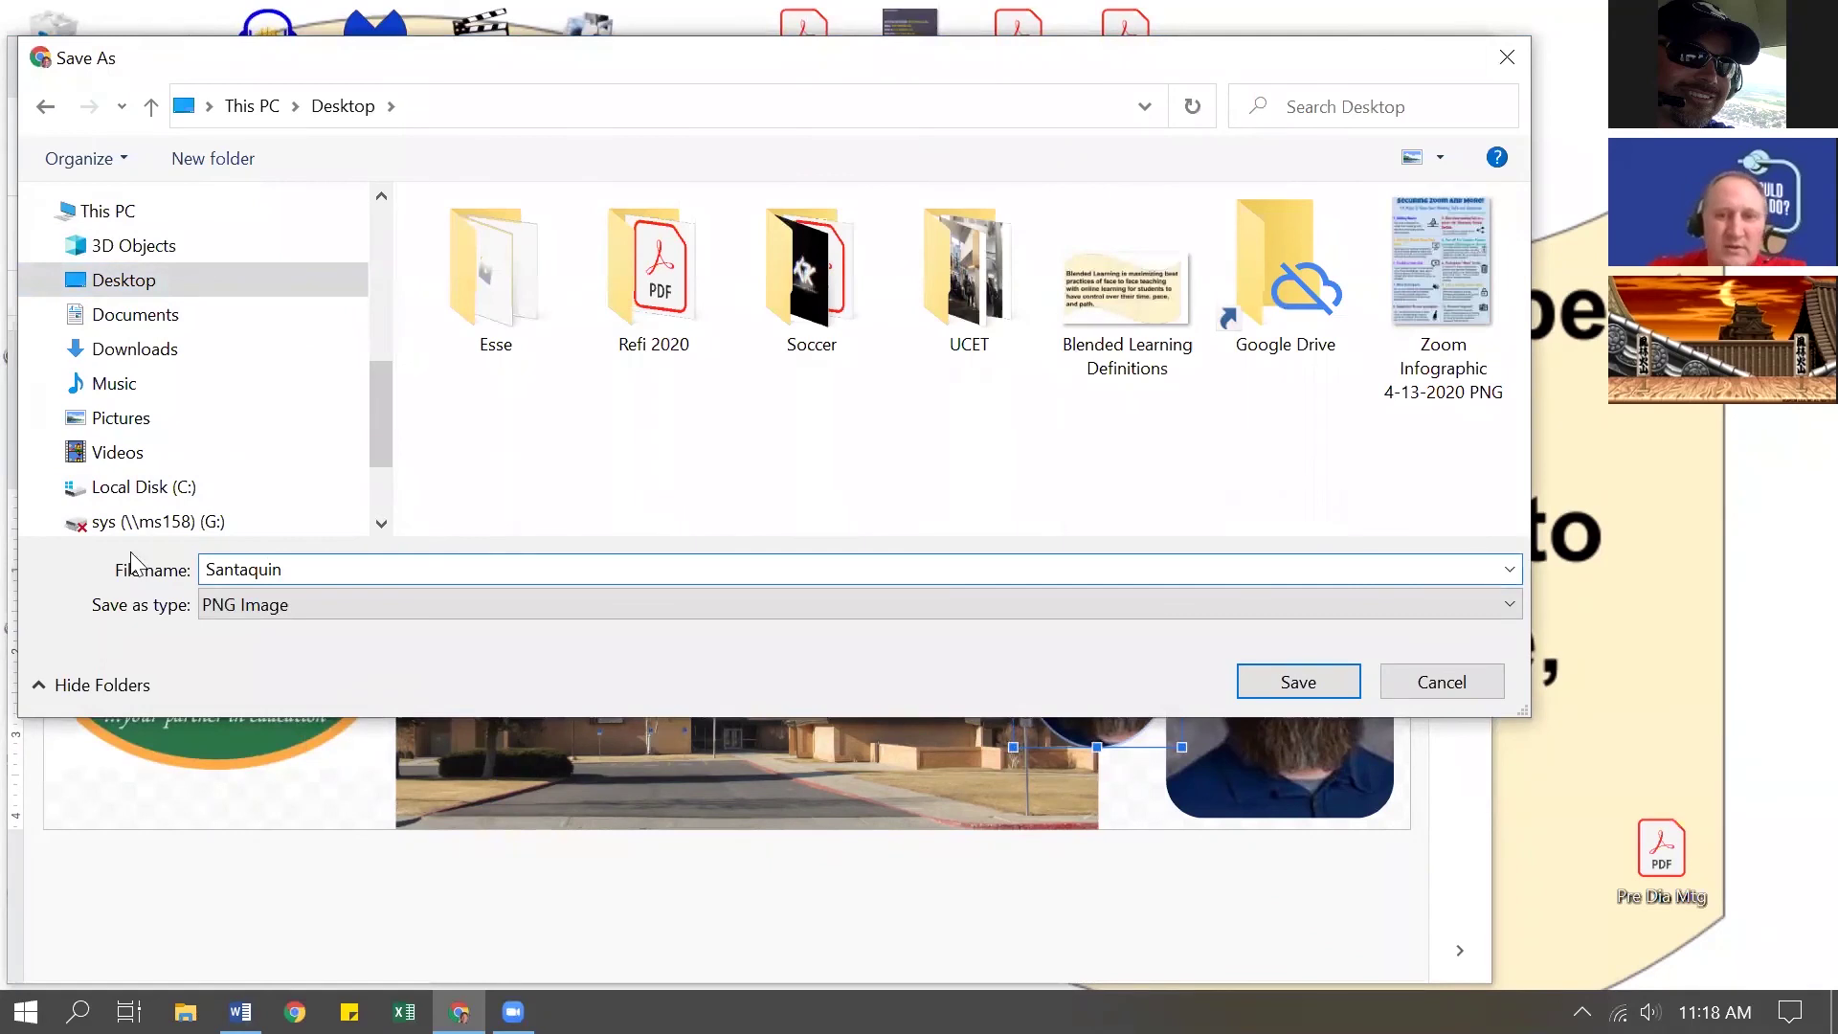
pyautogui.press('Return')
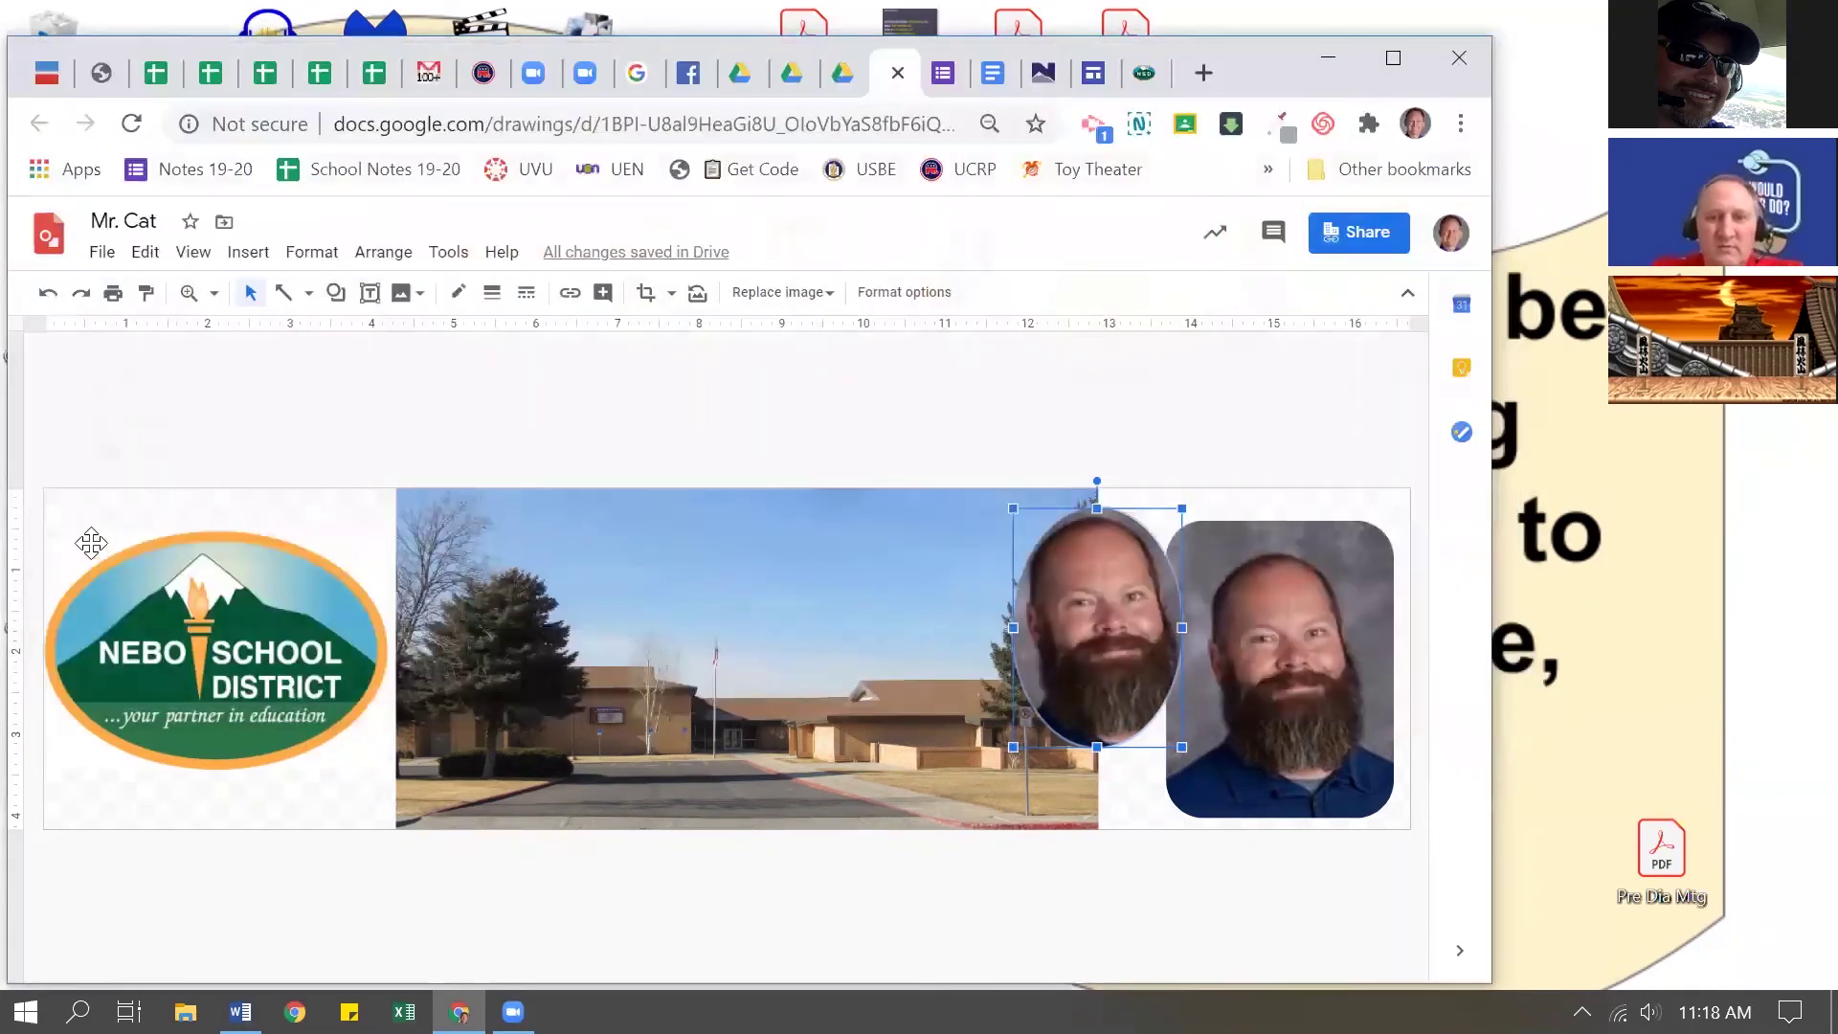
# Step: Switch to the 4th Grade Chapter 2 Test form in Google Forms and open the upload option for its header image
pyautogui.click(944, 75)
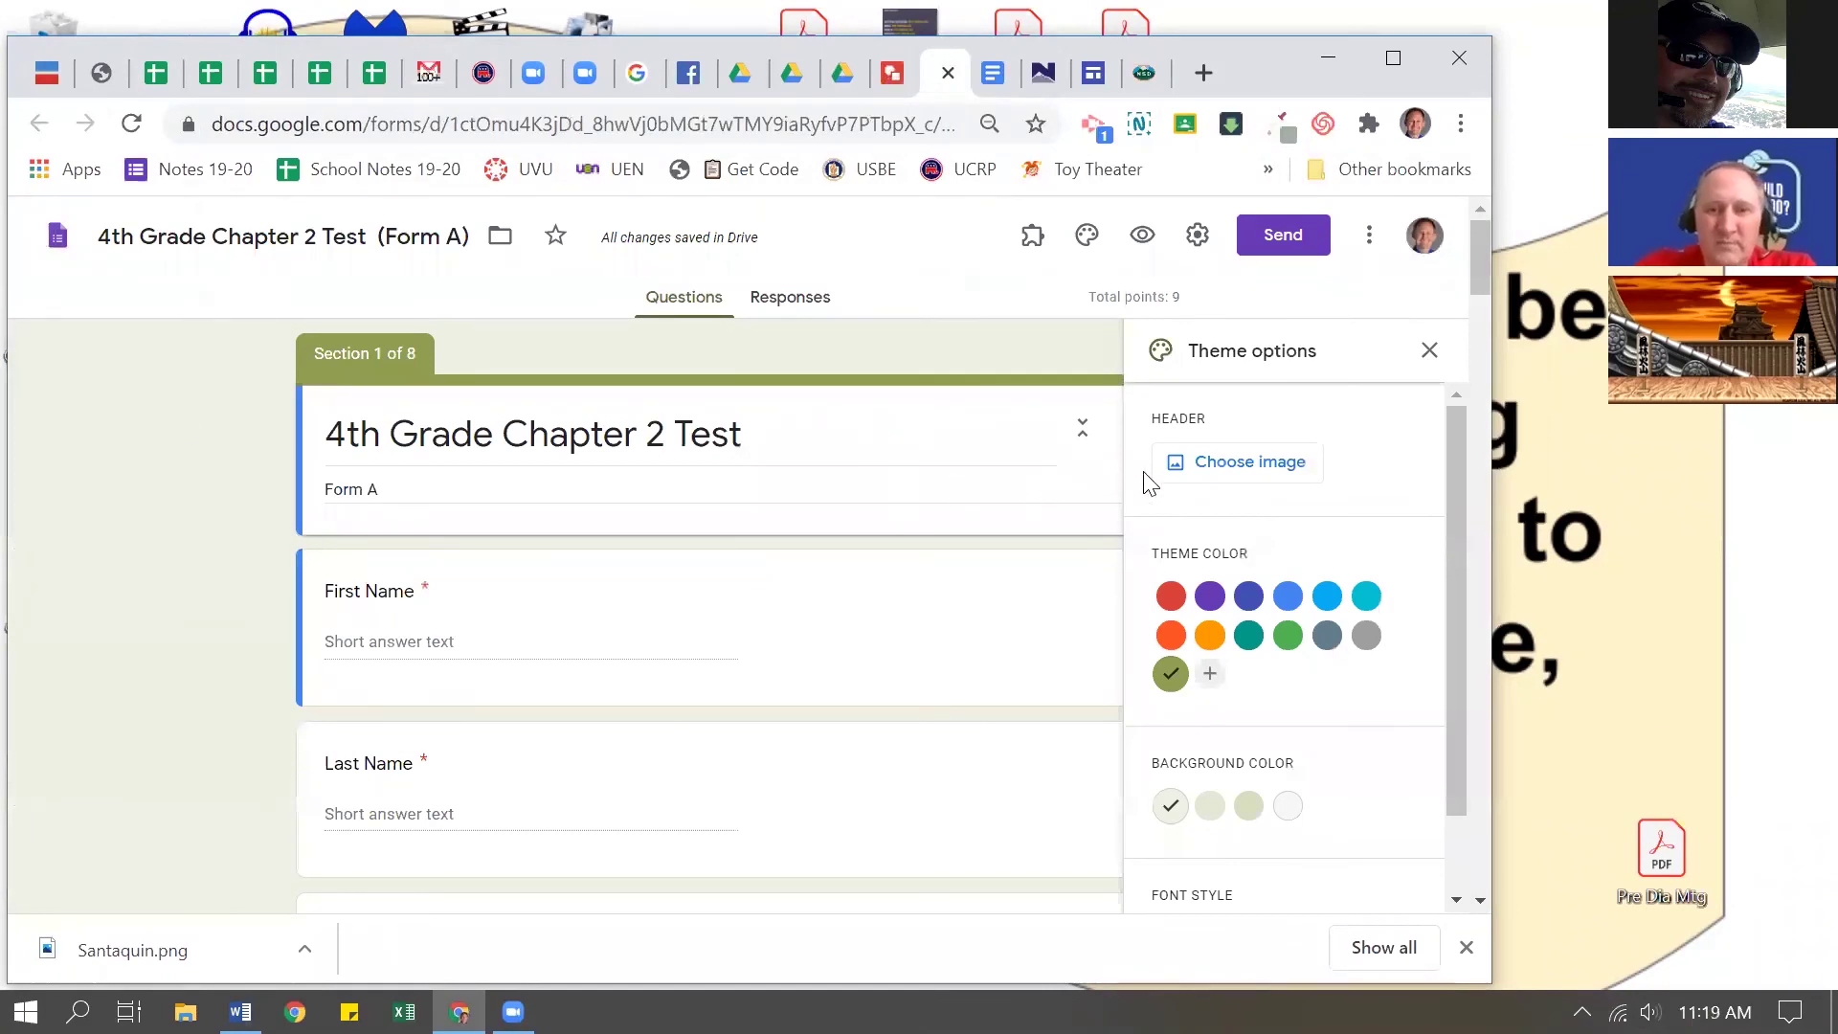
pyautogui.click(1243, 465)
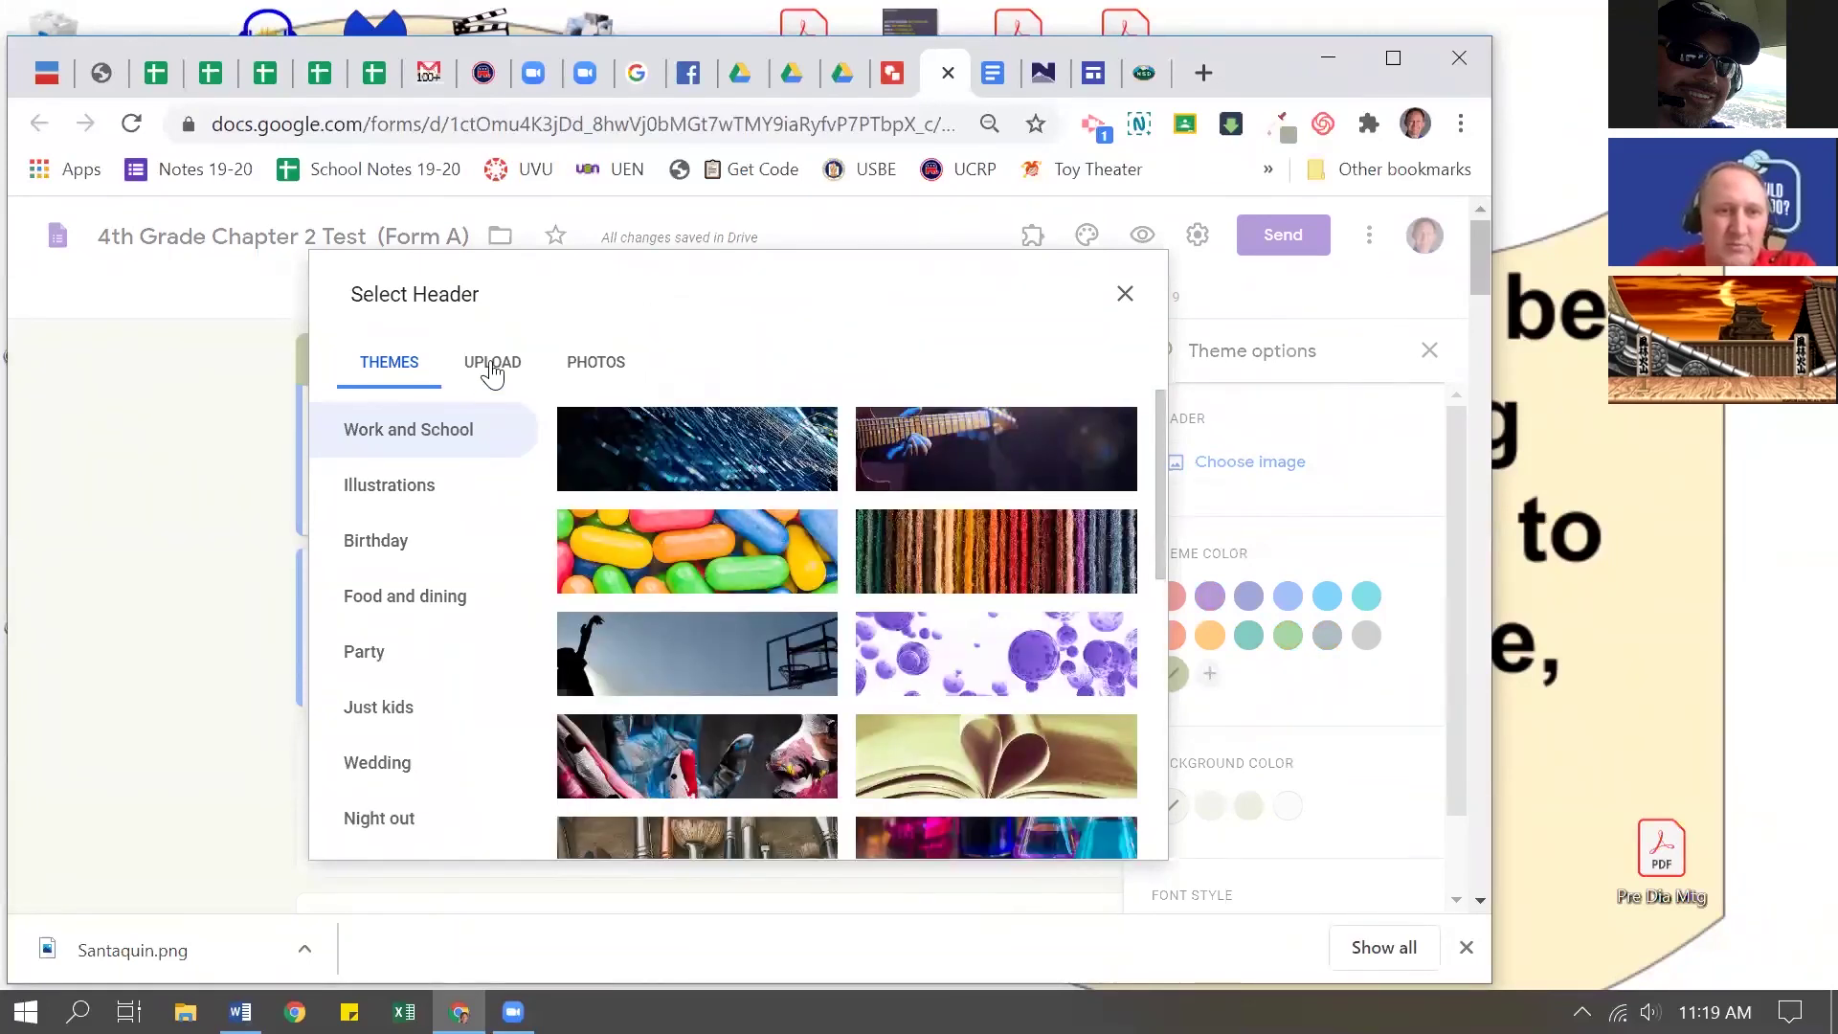
pyautogui.click(491, 367)
pyautogui.click(744, 704)
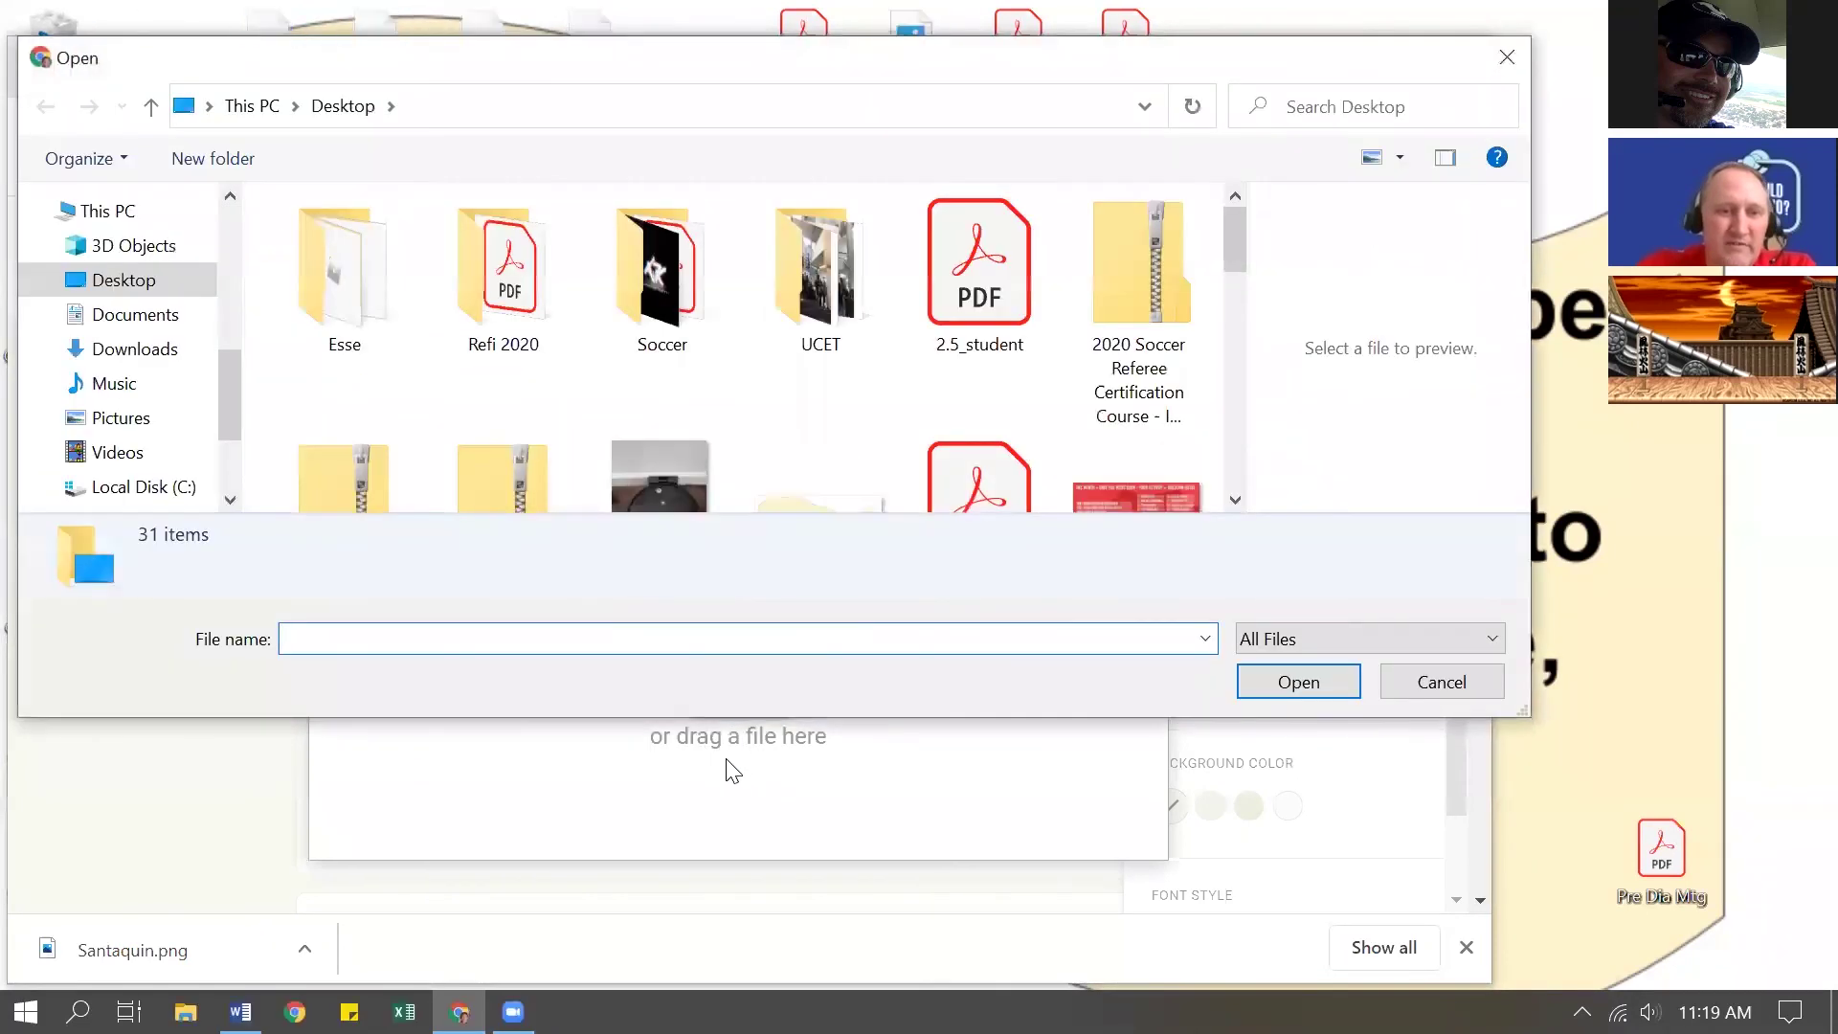
pyautogui.moveTo(1233, 236); pyautogui.dragTo(1199, 369)
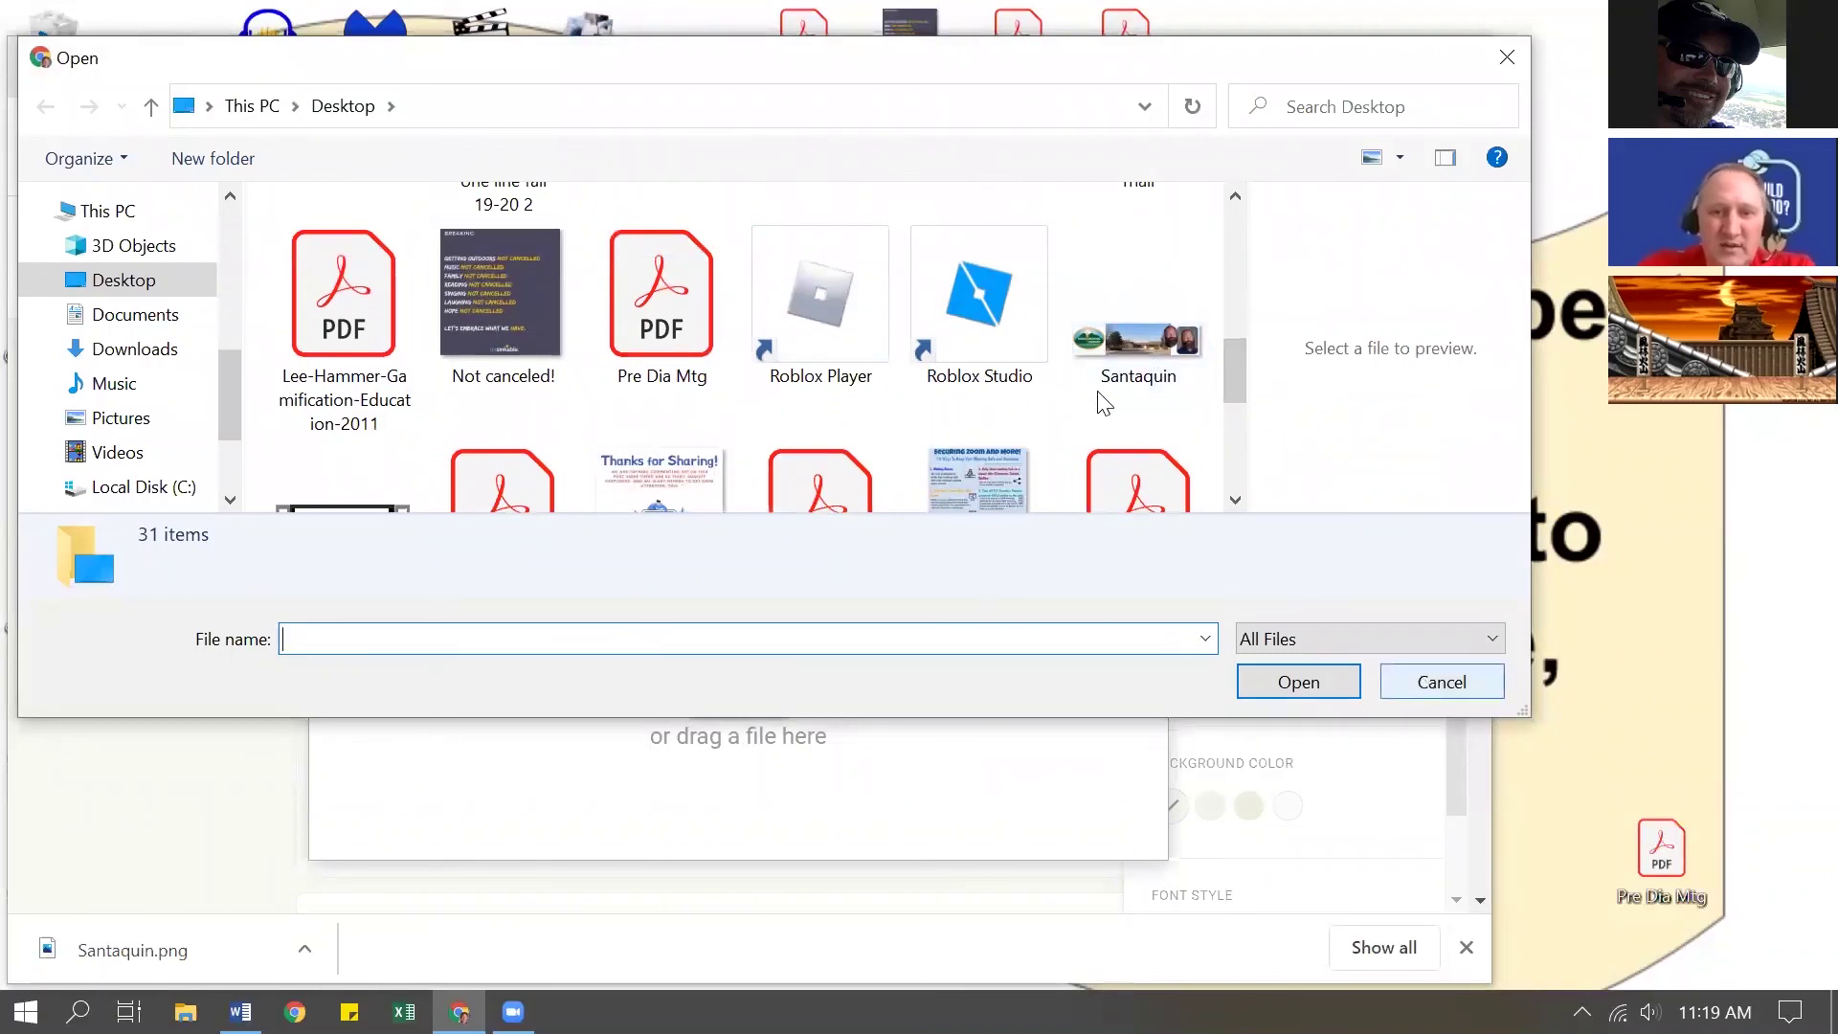
pyautogui.click(1132, 333)
pyautogui.click(1427, 681)
# Step: Upload the downloaded Santaquin.png as the form's header image, accept its full crop area and close the theme options
pyautogui.moveTo(146, 960); pyautogui.dragTo(605, 632)
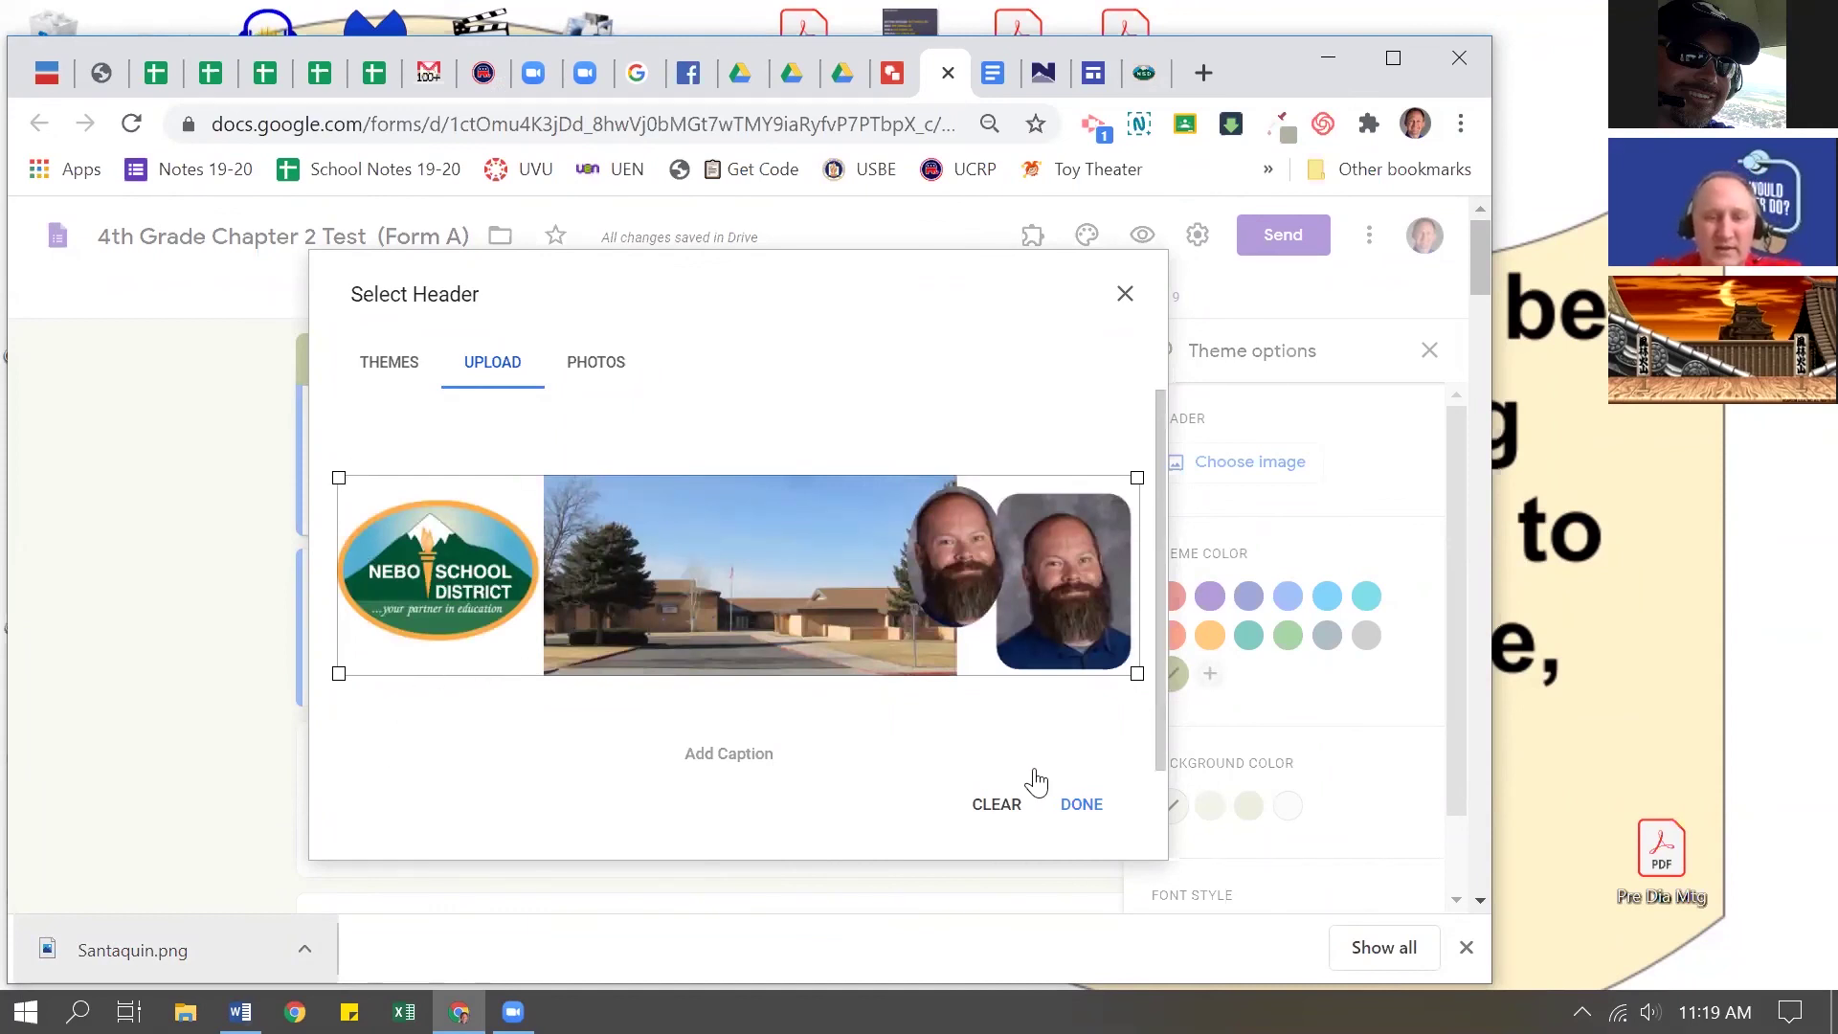
pyautogui.click(1082, 805)
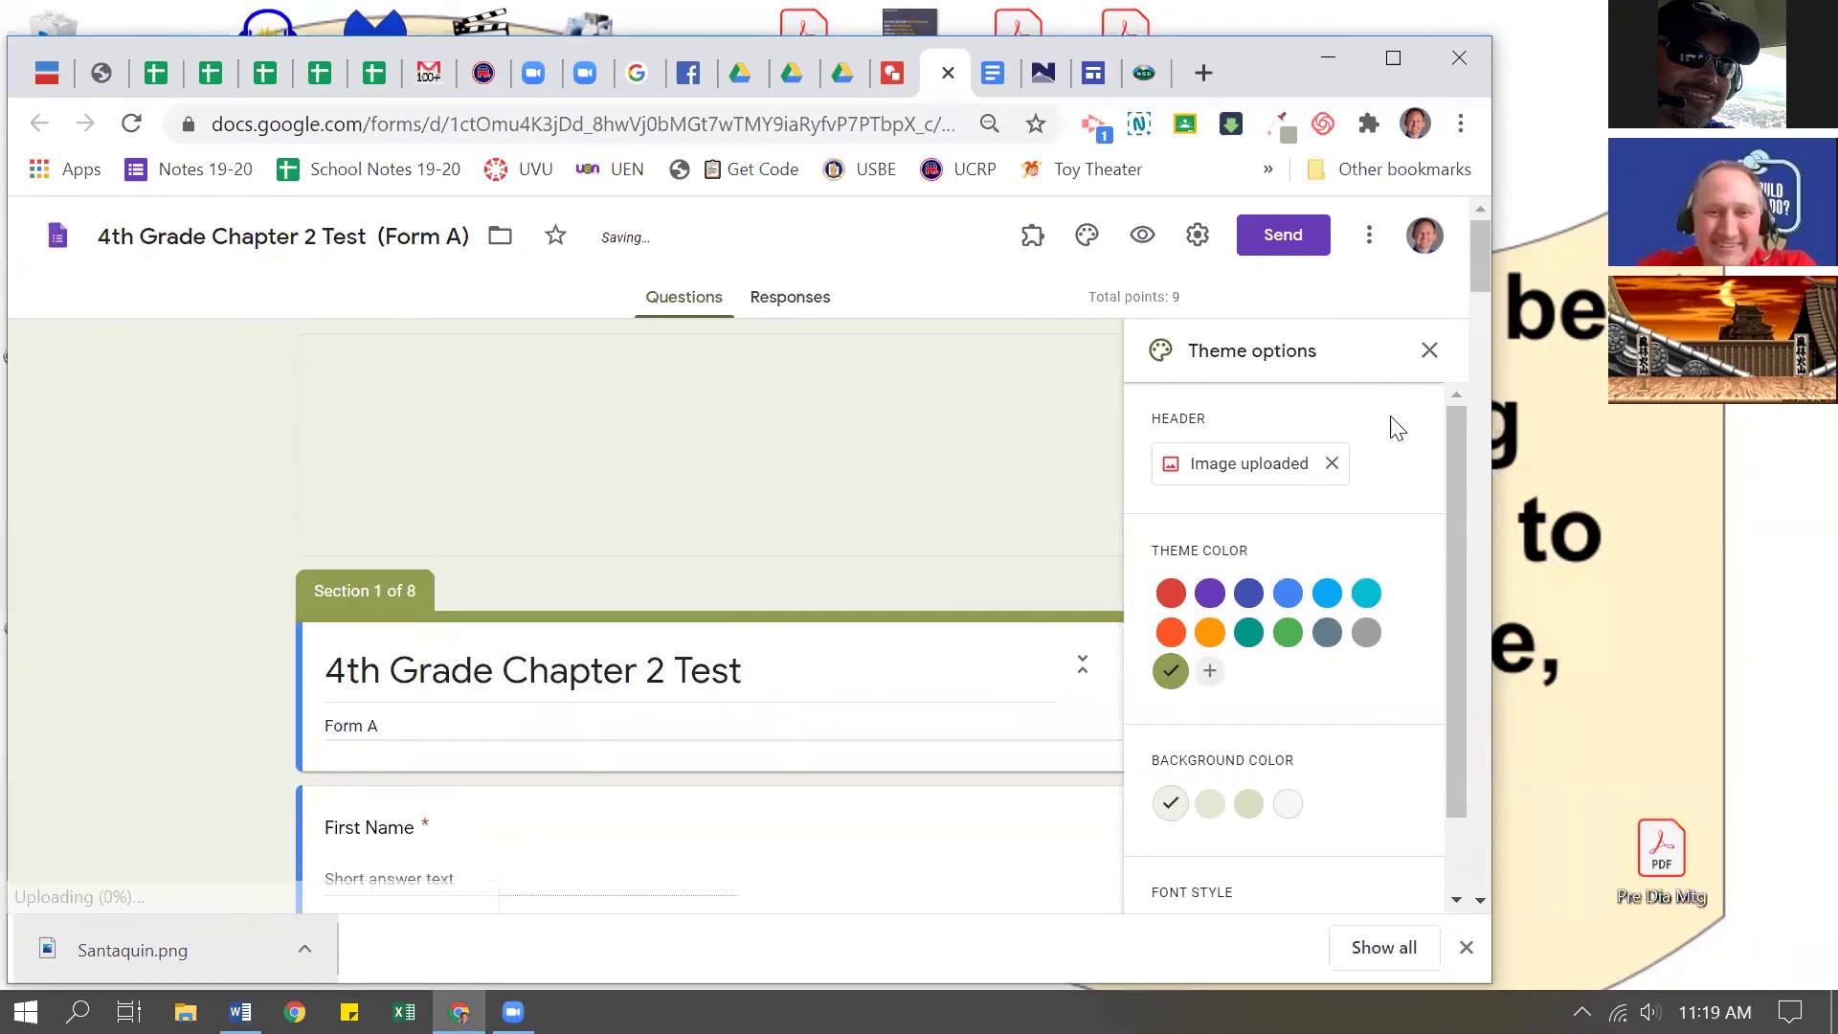
pyautogui.click(1430, 352)
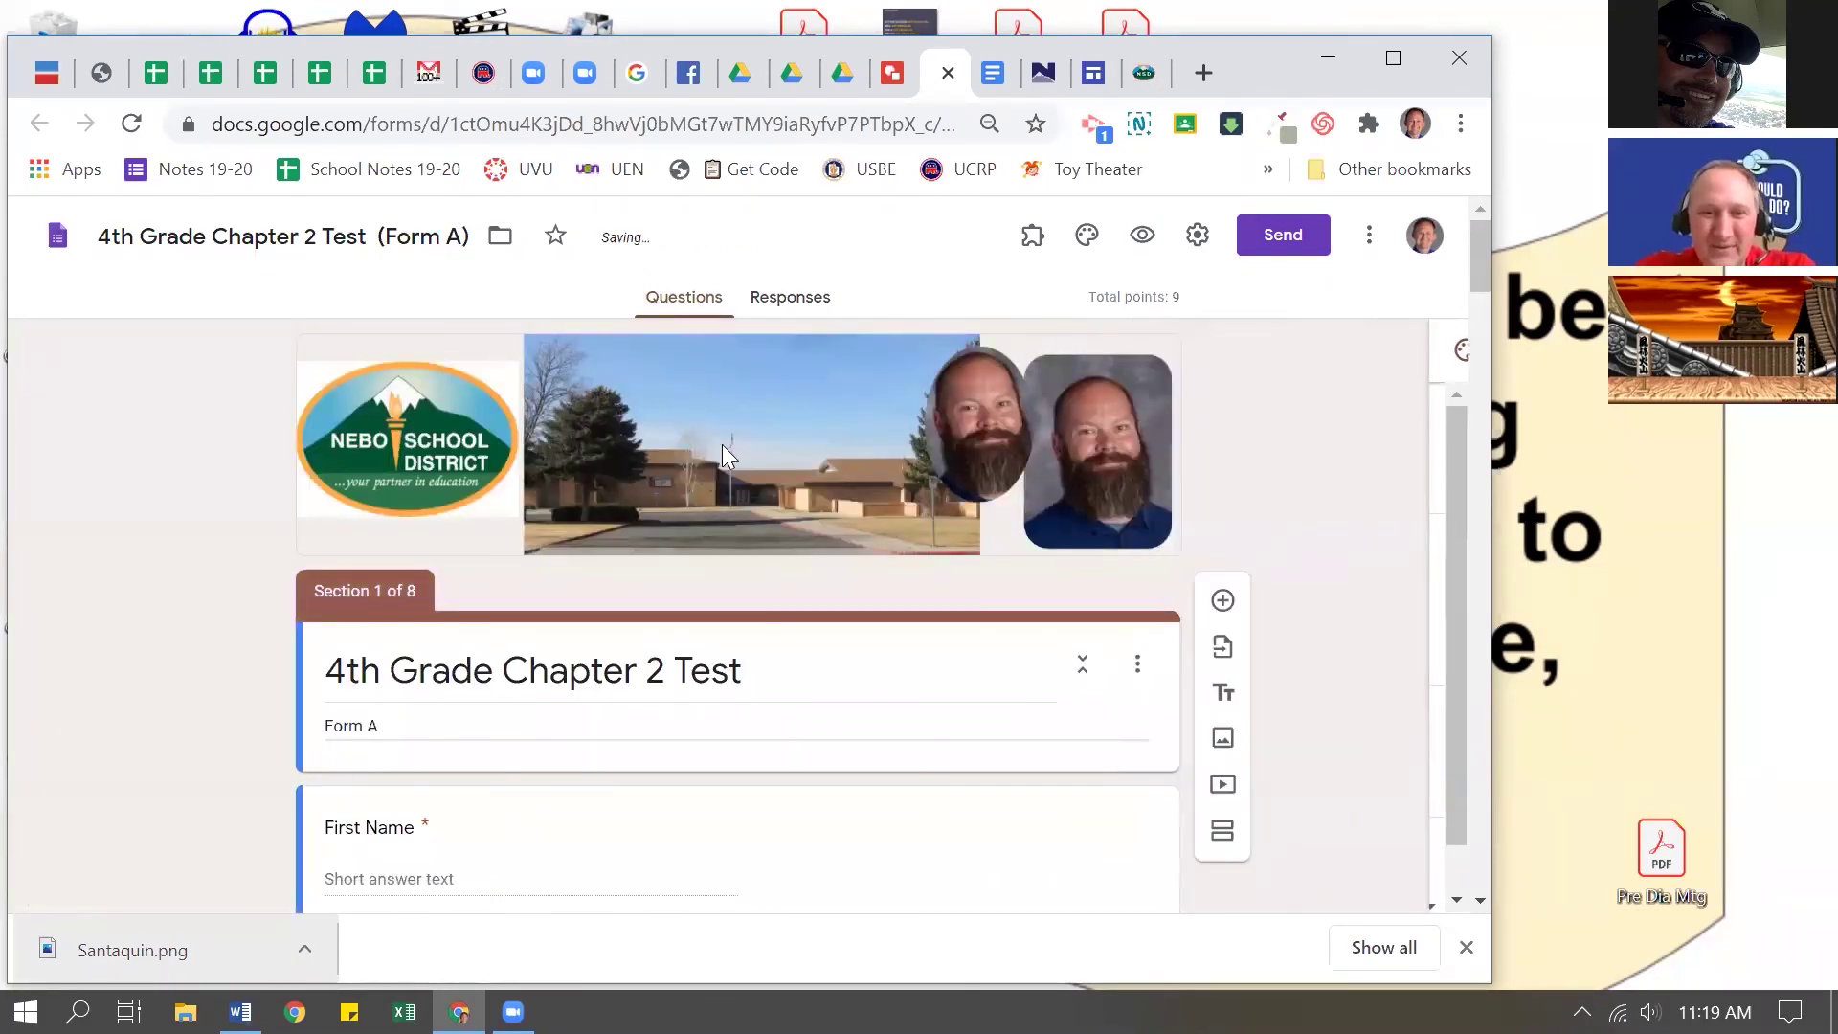